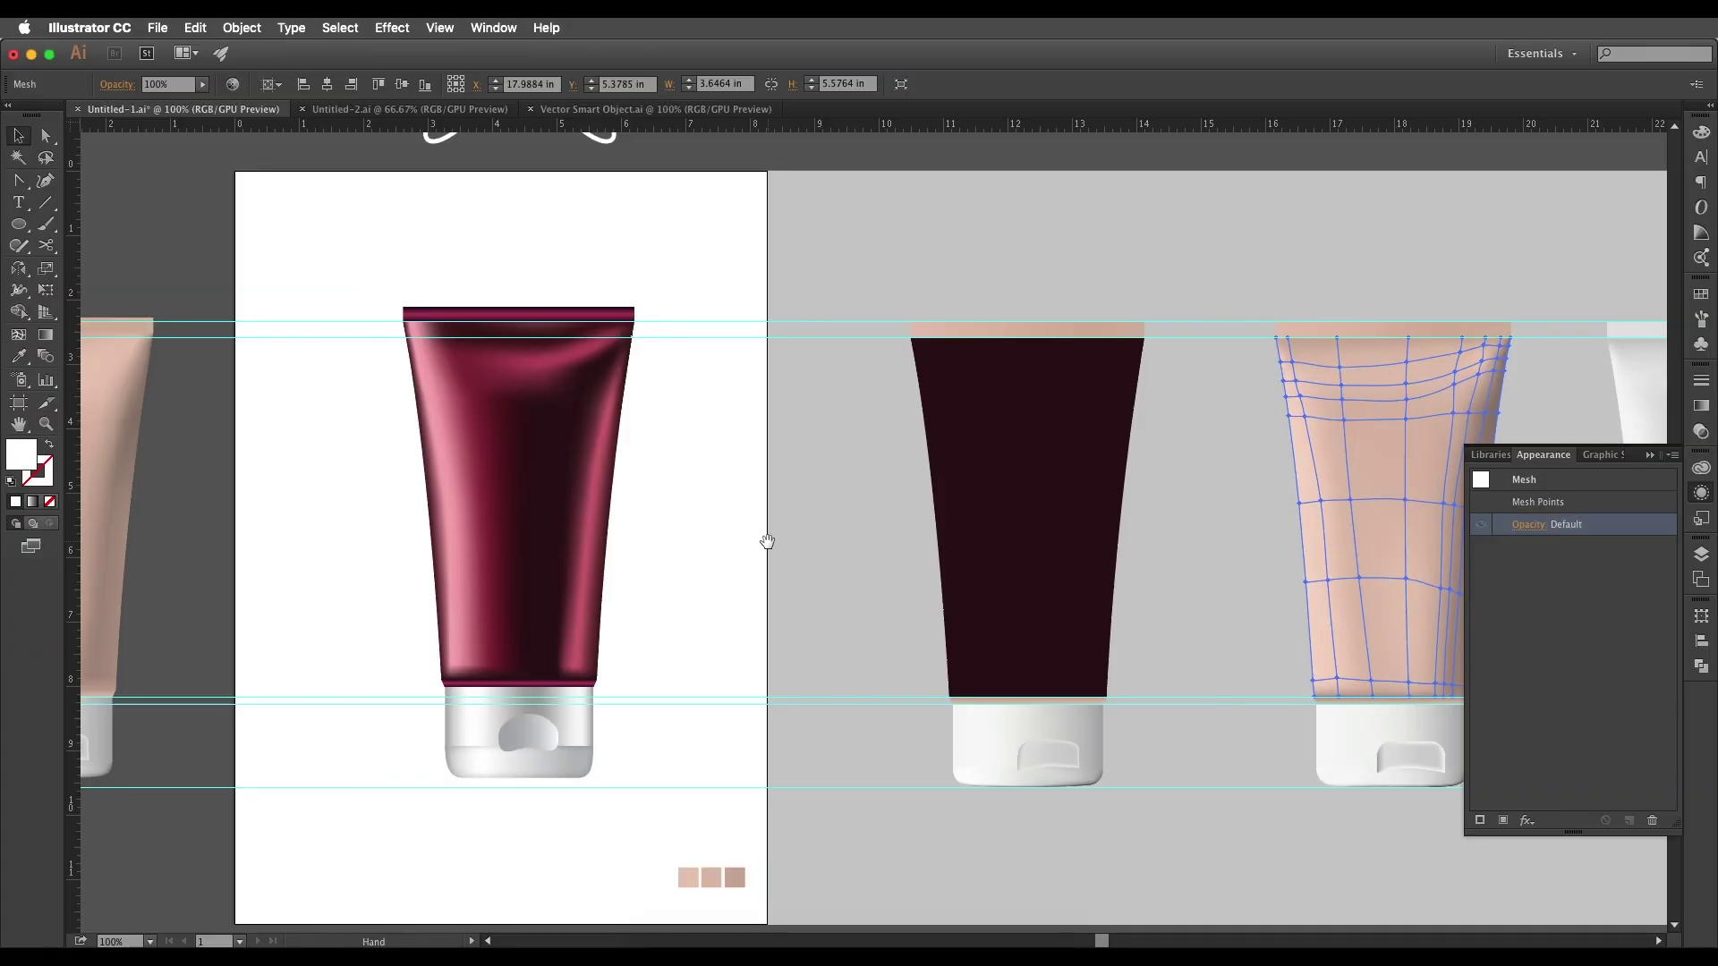
# - Recolour the tube body, top crimp strip and lower band with the dark maroon sampled from the reference tube
pyautogui.scroll(2, 513, 426)
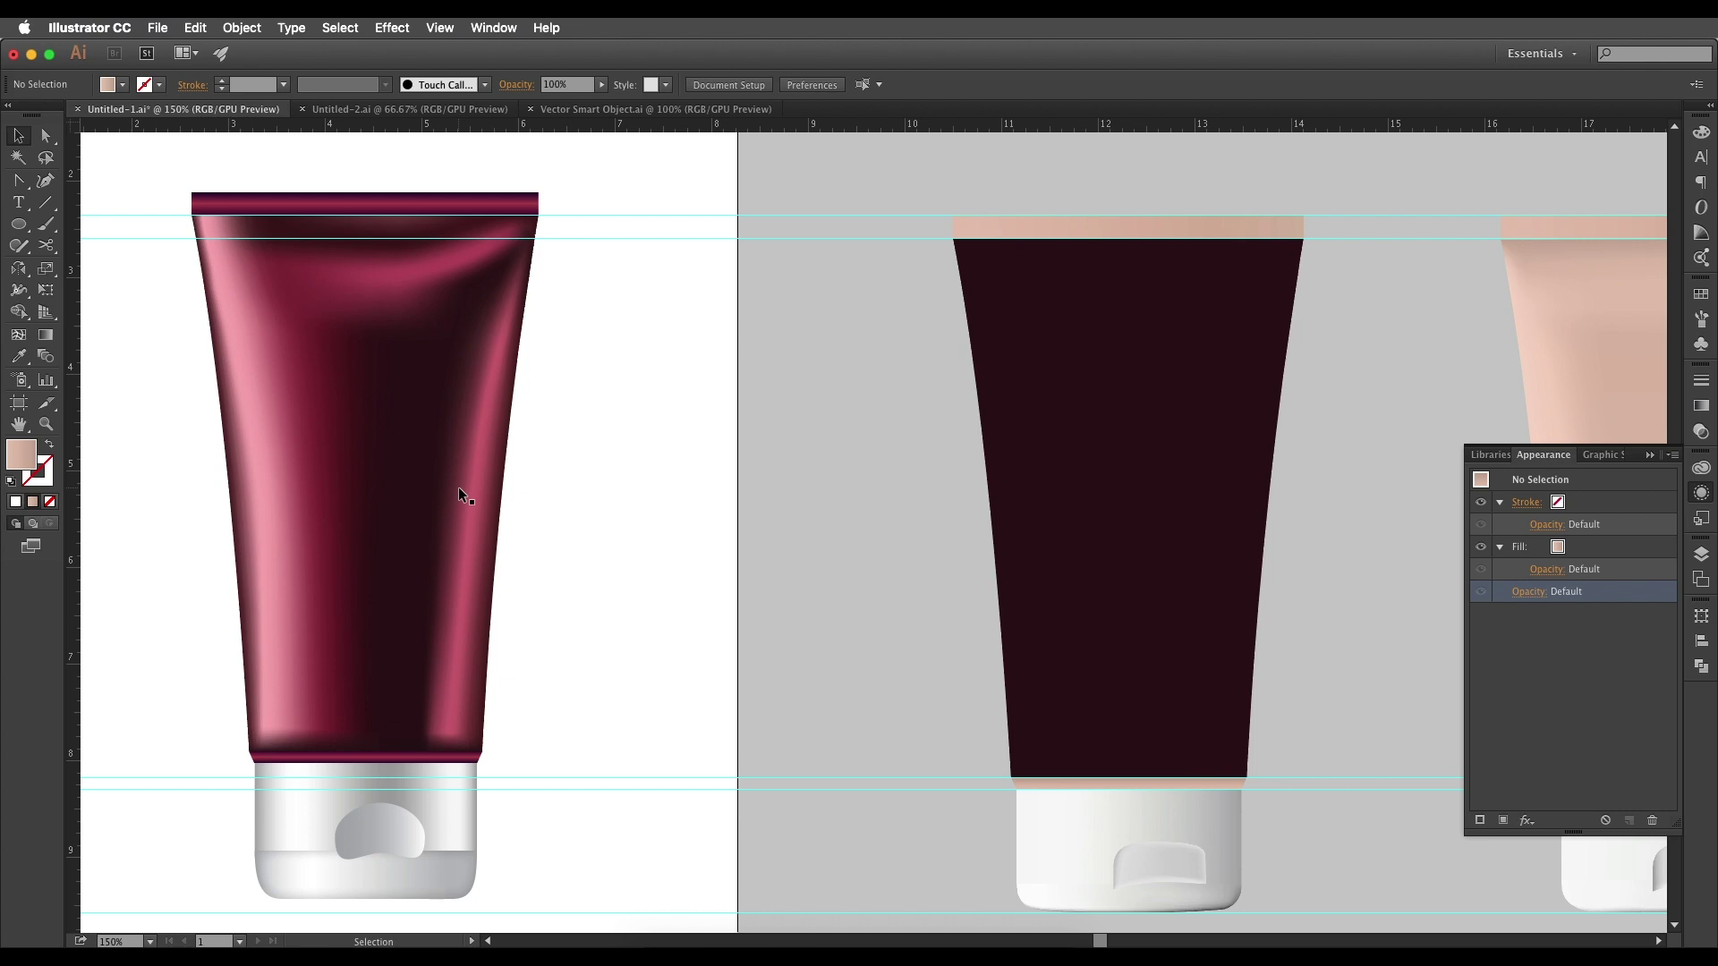
pyautogui.hscroll(5, 458, 487)
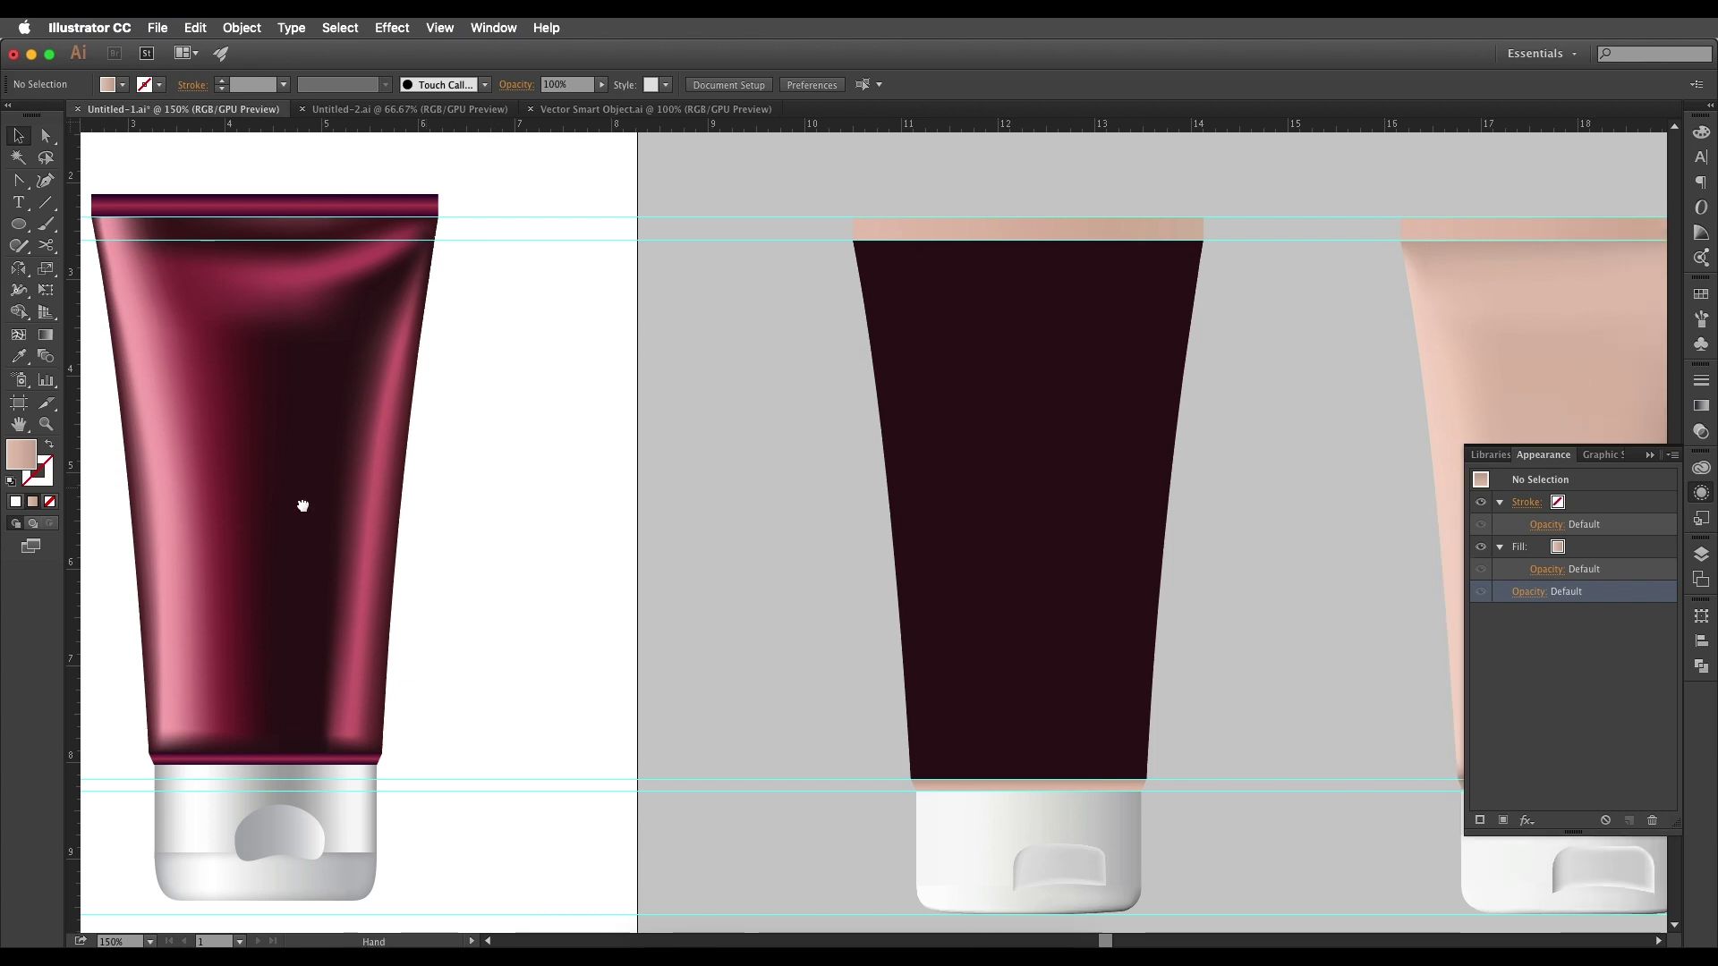
pyautogui.click(912, 644)
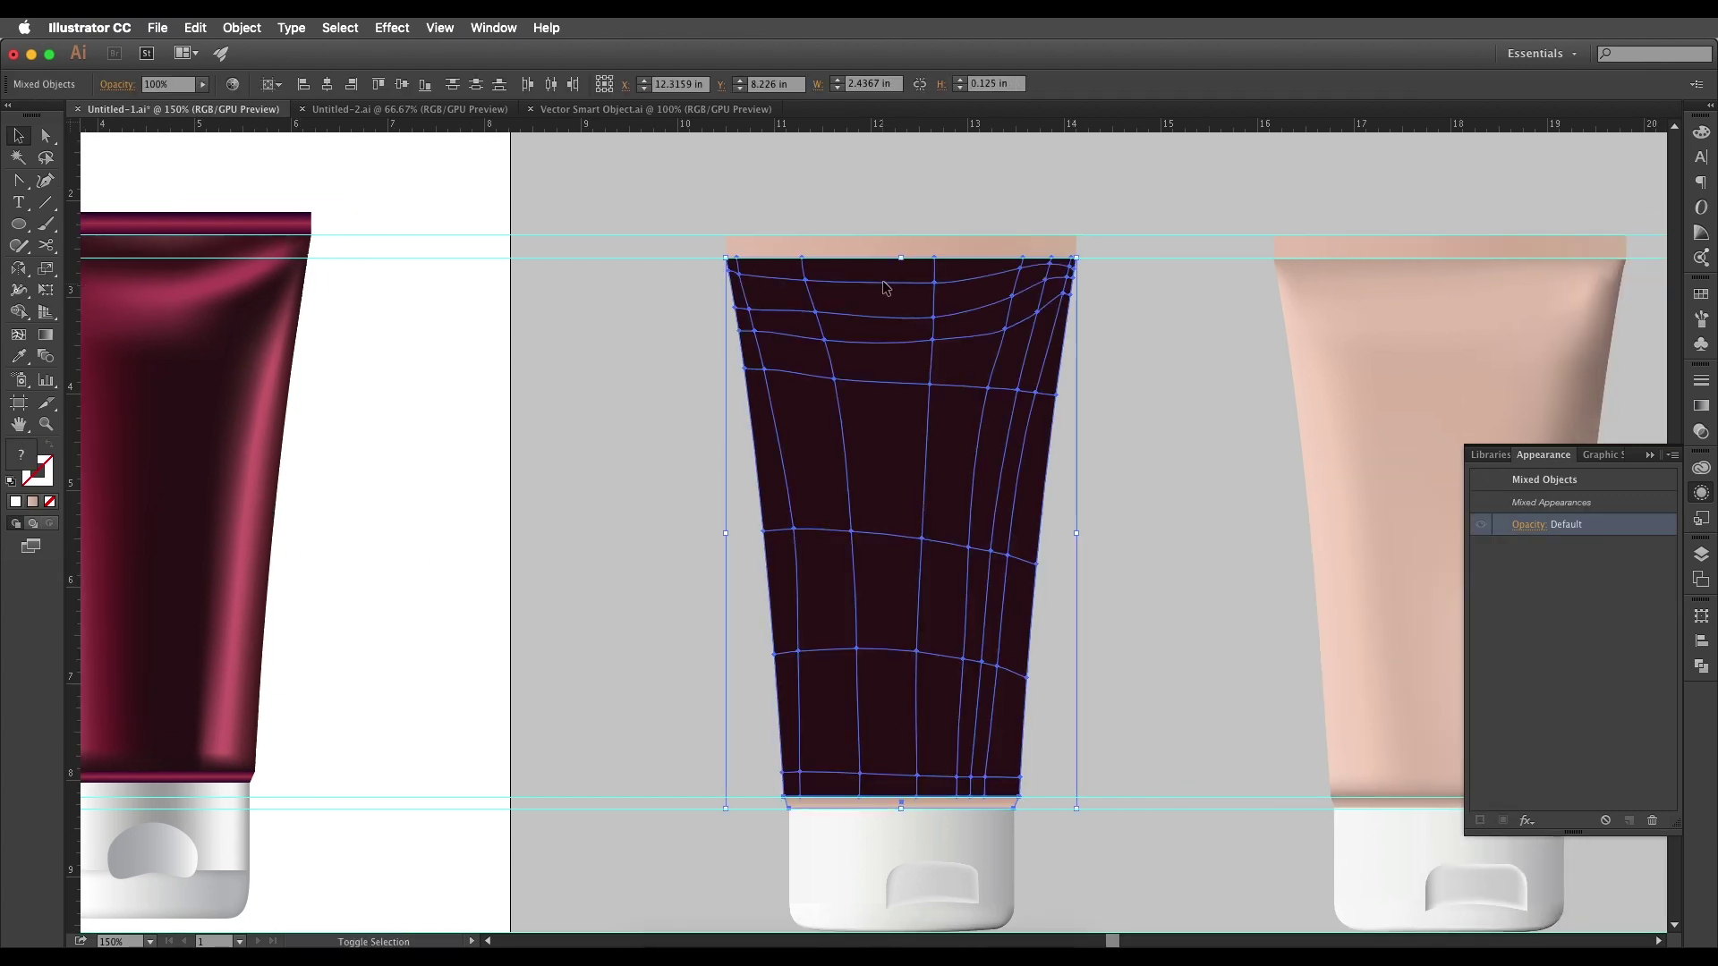
pyautogui.moveTo(861, 381); pyautogui.dragTo(953, 369)
pyautogui.press('i')
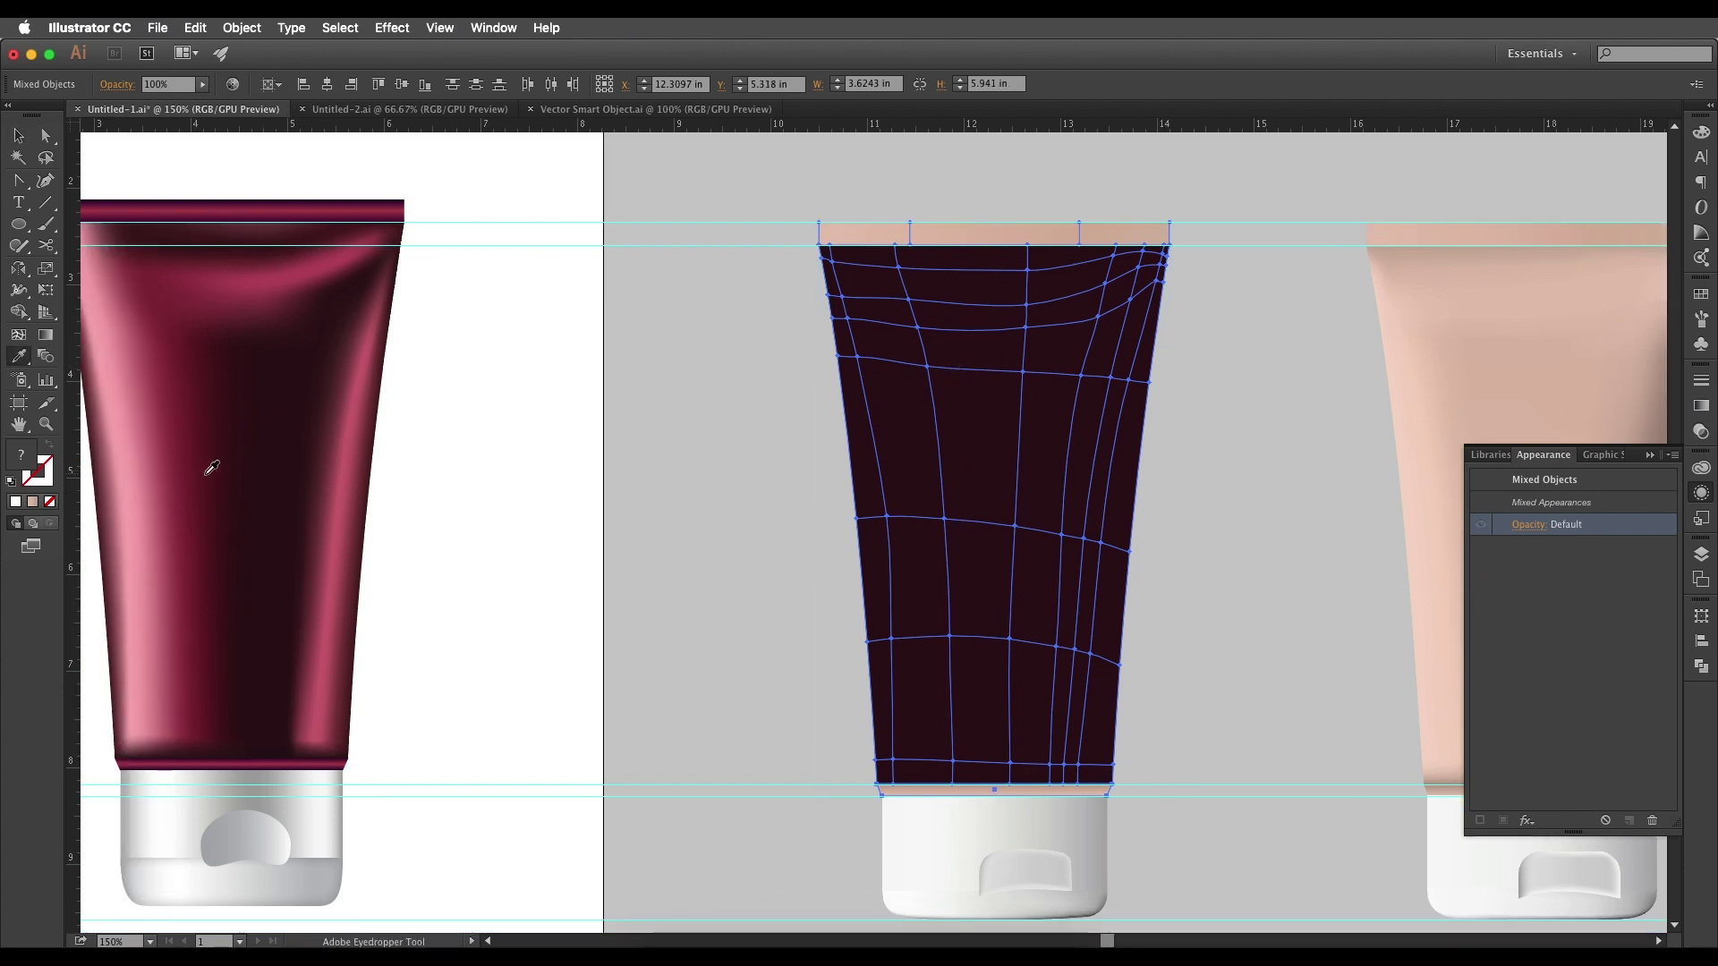
pyautogui.click(284, 467)
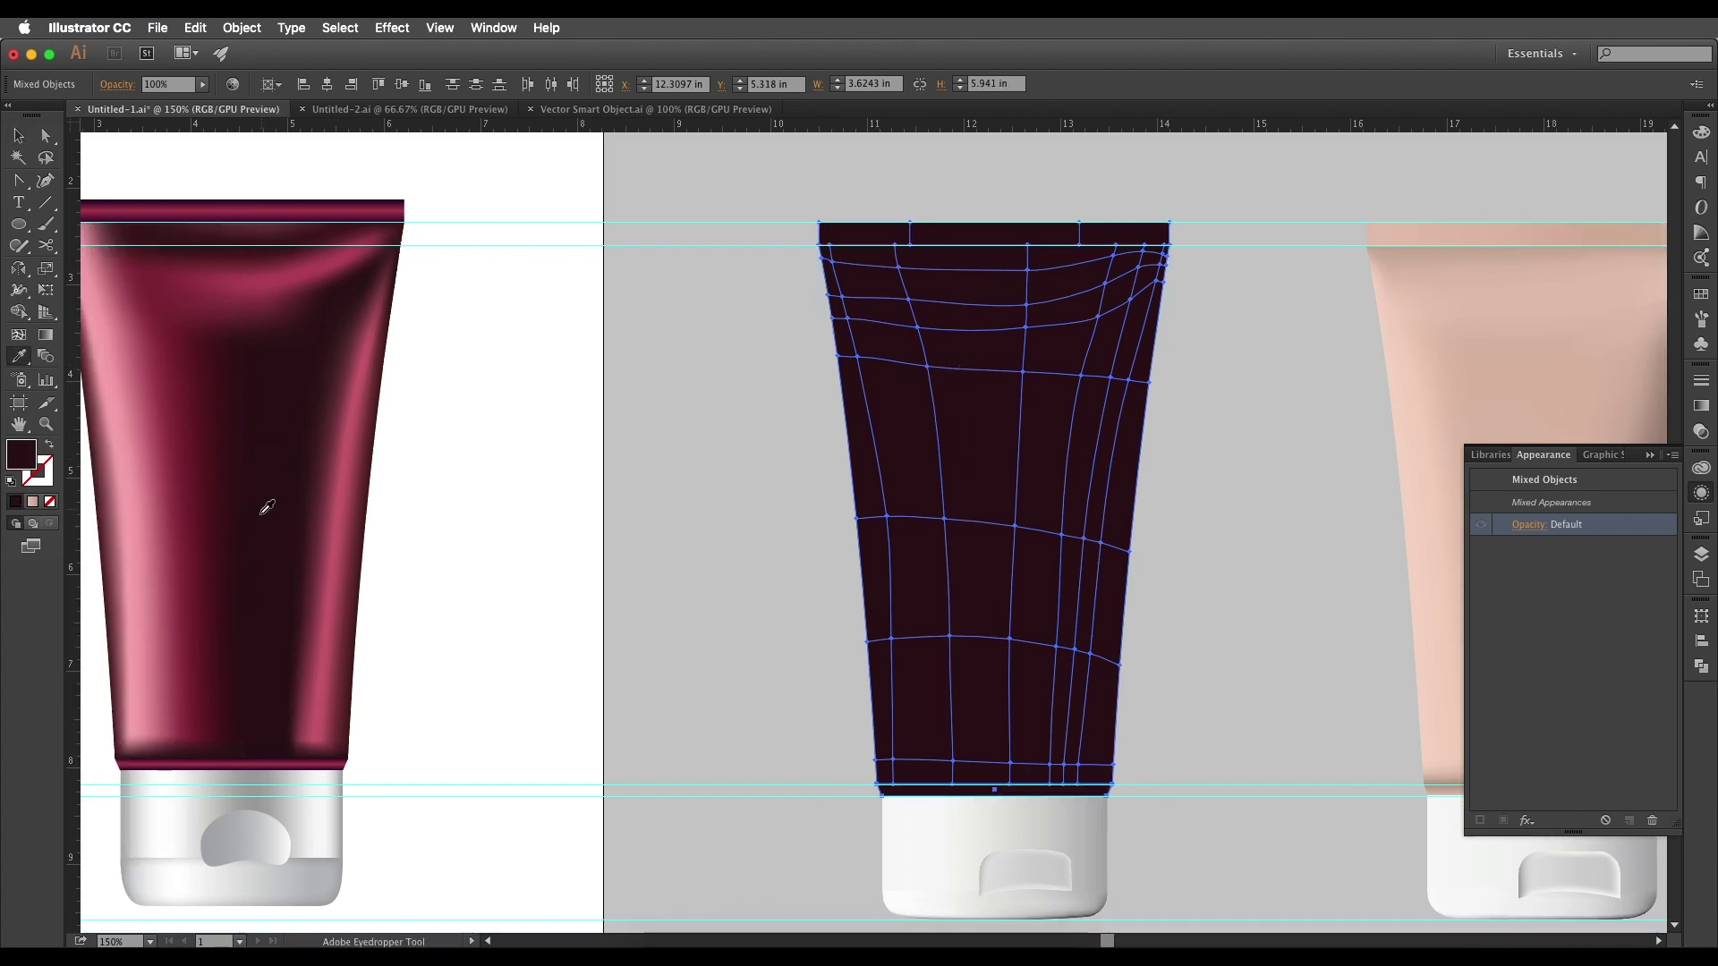
pyautogui.press('space')
pyautogui.moveTo(962, 450); pyautogui.dragTo(1045, 449)
pyautogui.click(18, 139)
pyautogui.moveTo(489, 446); pyautogui.dragTo(633, 443)
pyautogui.press('space')
pyautogui.moveTo(1057, 571); pyautogui.dragTo(899, 561)
pyautogui.click(899, 561)
# - Recolour the mesh points of the column beside the tube body's right edge with the bright pink of the reference tube's right highlight
pyautogui.click(1163, 612)
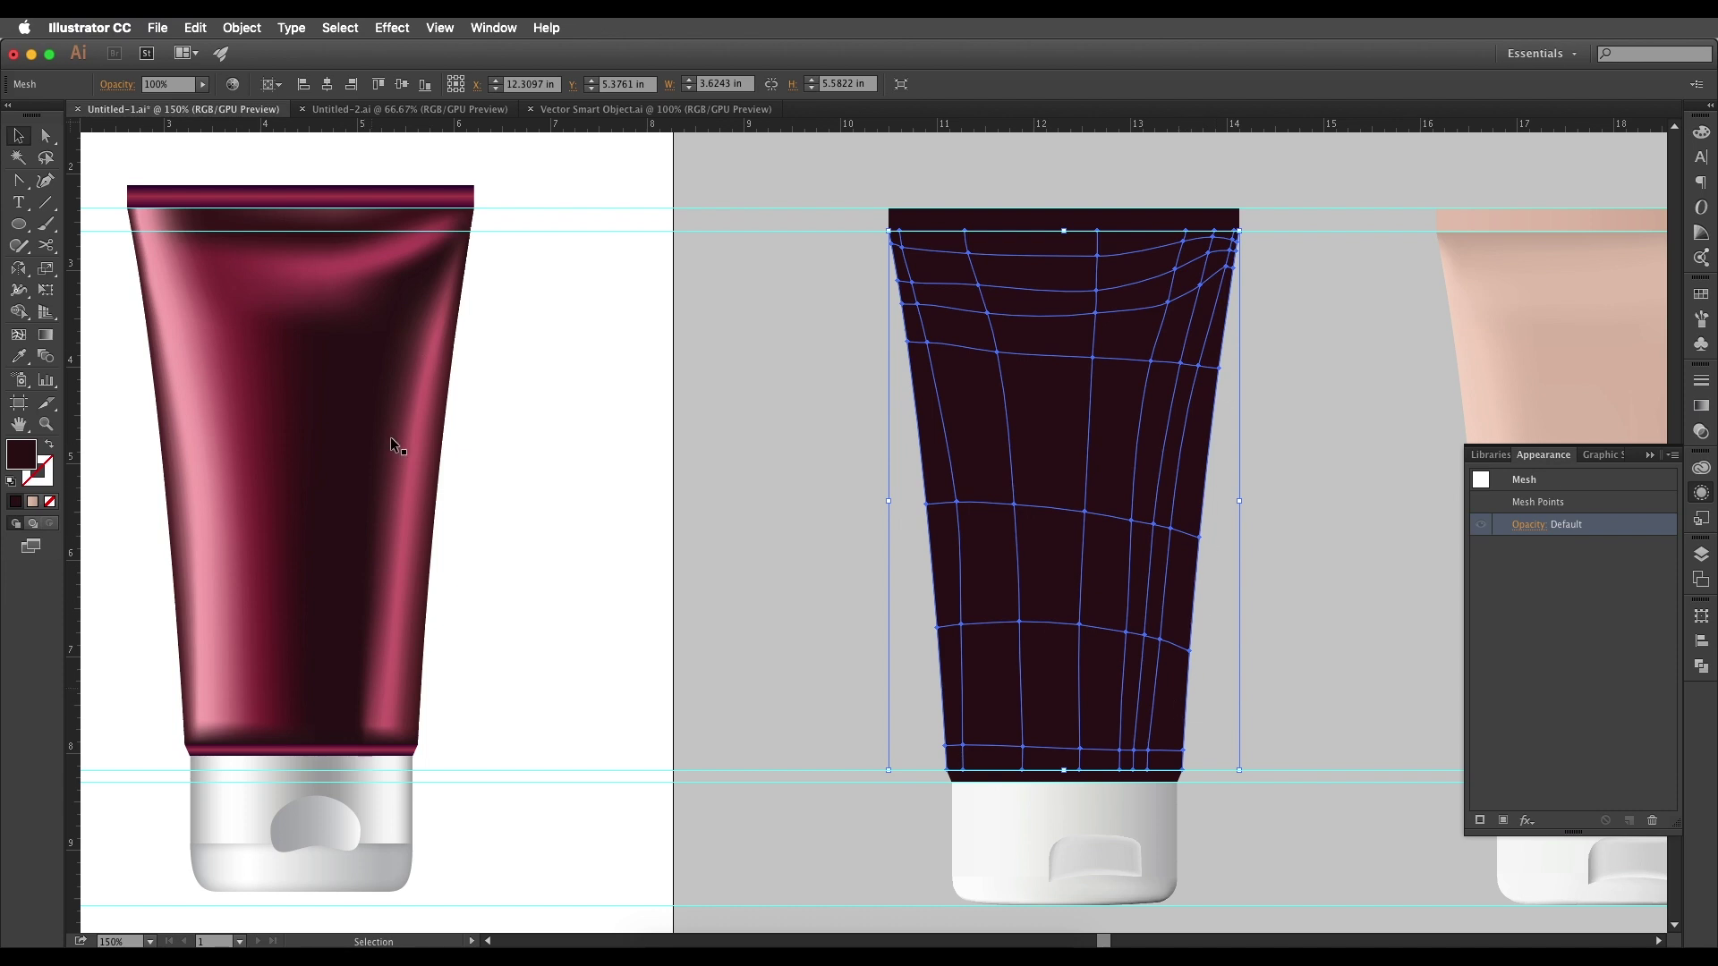
pyautogui.click(856, 533)
pyautogui.click(953, 608)
pyautogui.press('a')
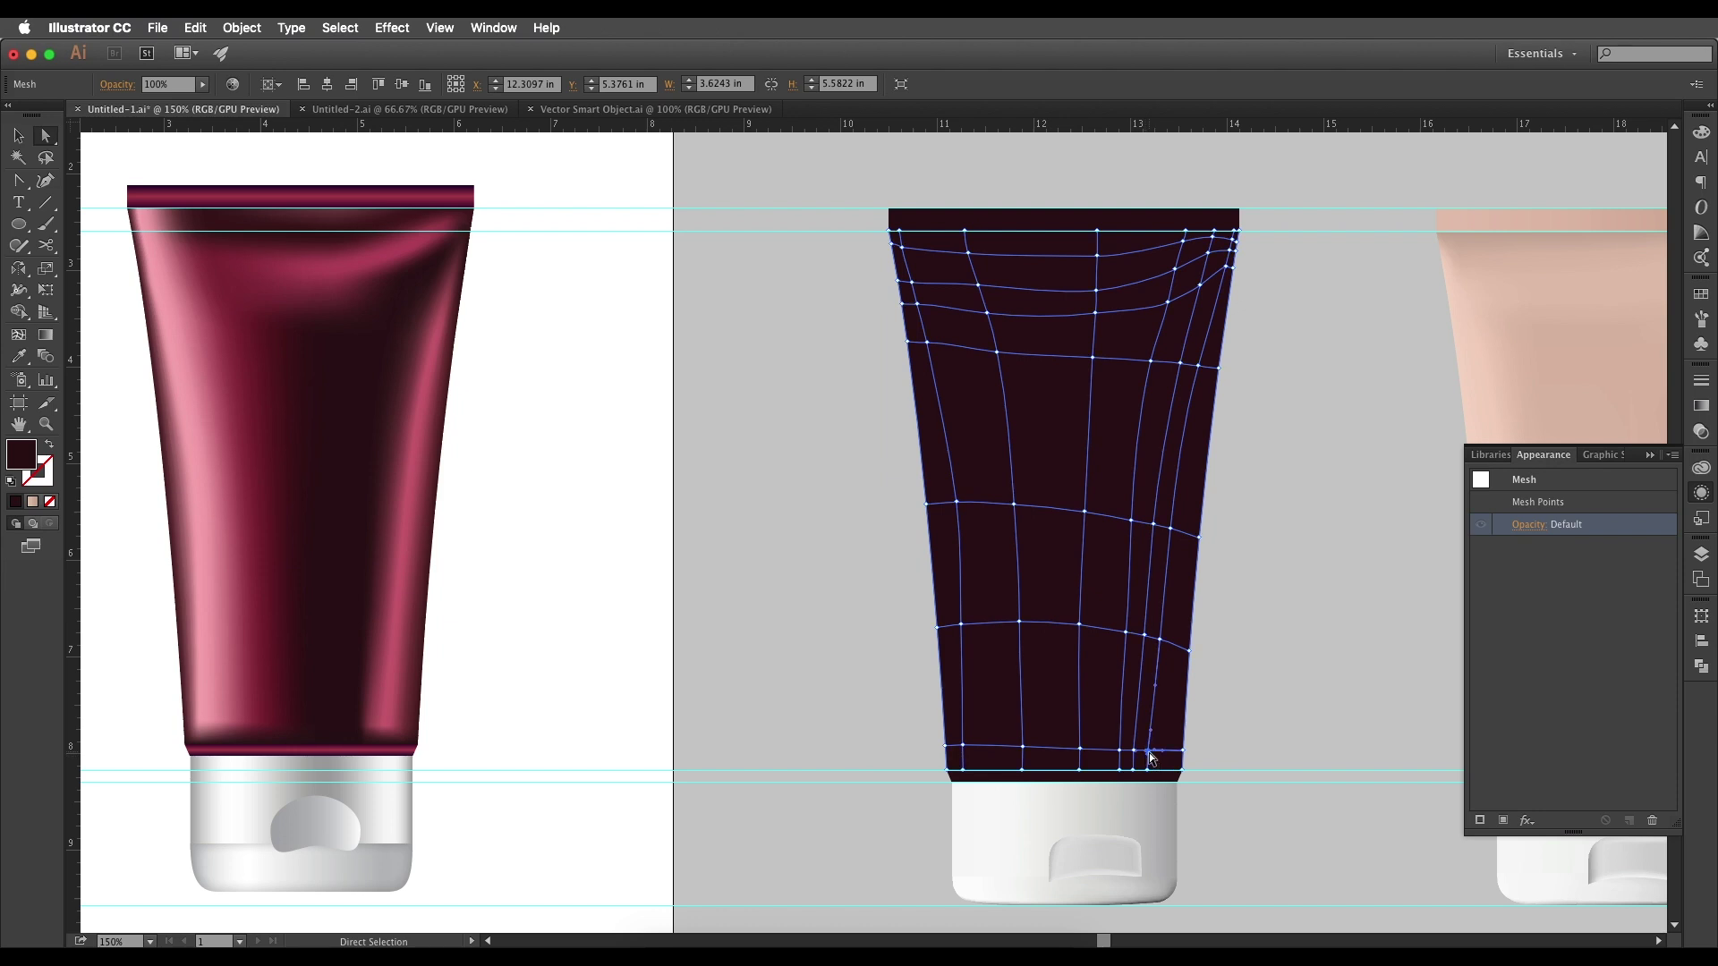
pyautogui.click(1149, 752)
pyautogui.keyDown('shift'); pyautogui.click(1160, 640); pyautogui.keyUp('shift')
pyautogui.keyDown('shift'); pyautogui.click(1174, 533); pyautogui.keyUp('shift')
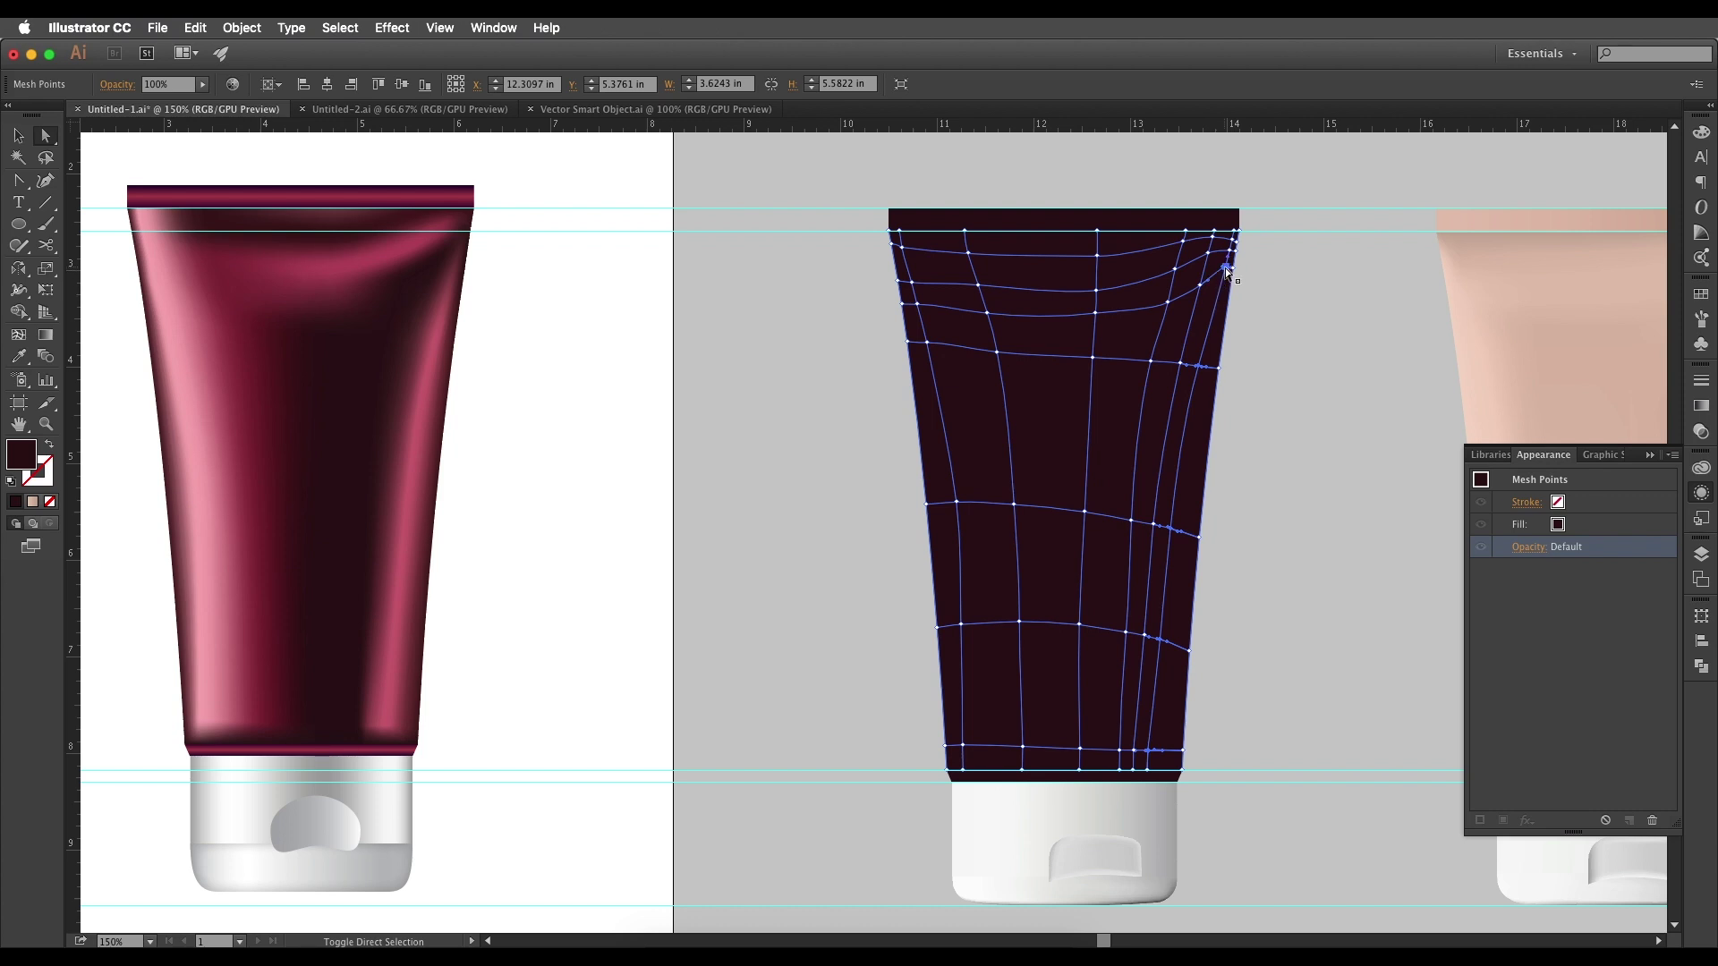
pyautogui.press('i')
pyautogui.click(411, 503)
pyautogui.click(411, 503)
# - Recolour the mesh points just inside the right pink highlight with the muted maroon sampled from the reference highlight's inner edge
pyautogui.press('a')
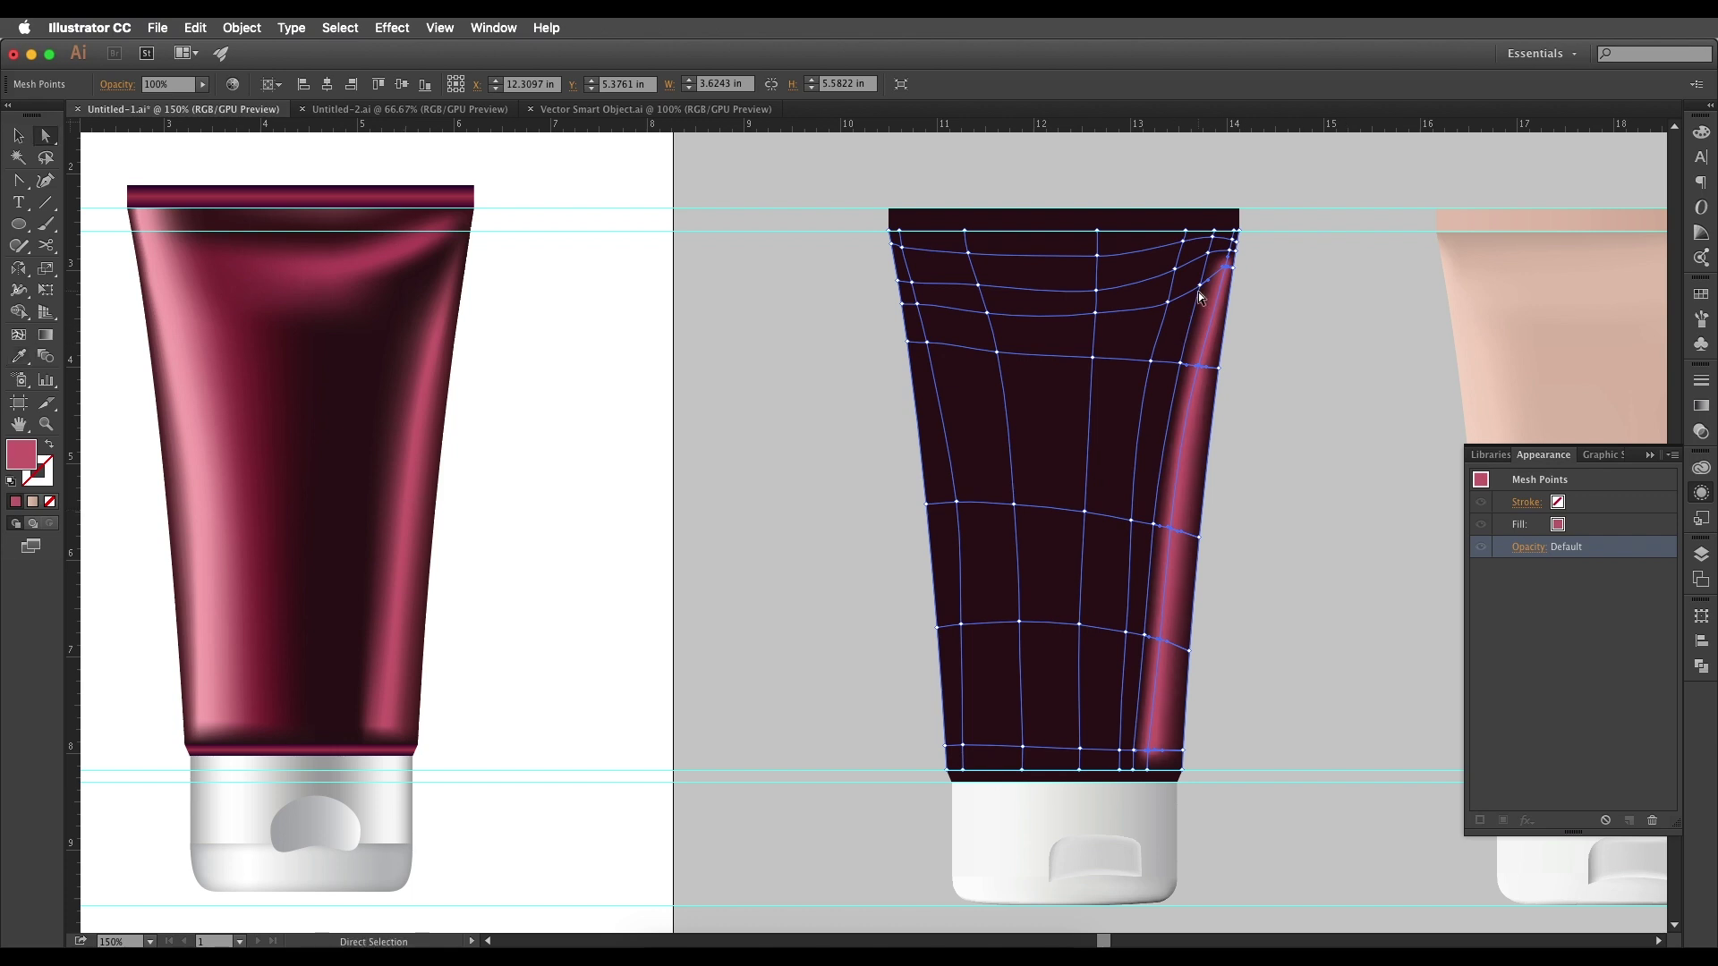
pyautogui.click(1180, 362)
pyautogui.keyDown('shift'); pyautogui.click(1153, 524); pyautogui.keyUp('shift')
pyautogui.keyDown('shift'); pyautogui.click(1134, 752); pyautogui.keyUp('shift')
pyautogui.press('i')
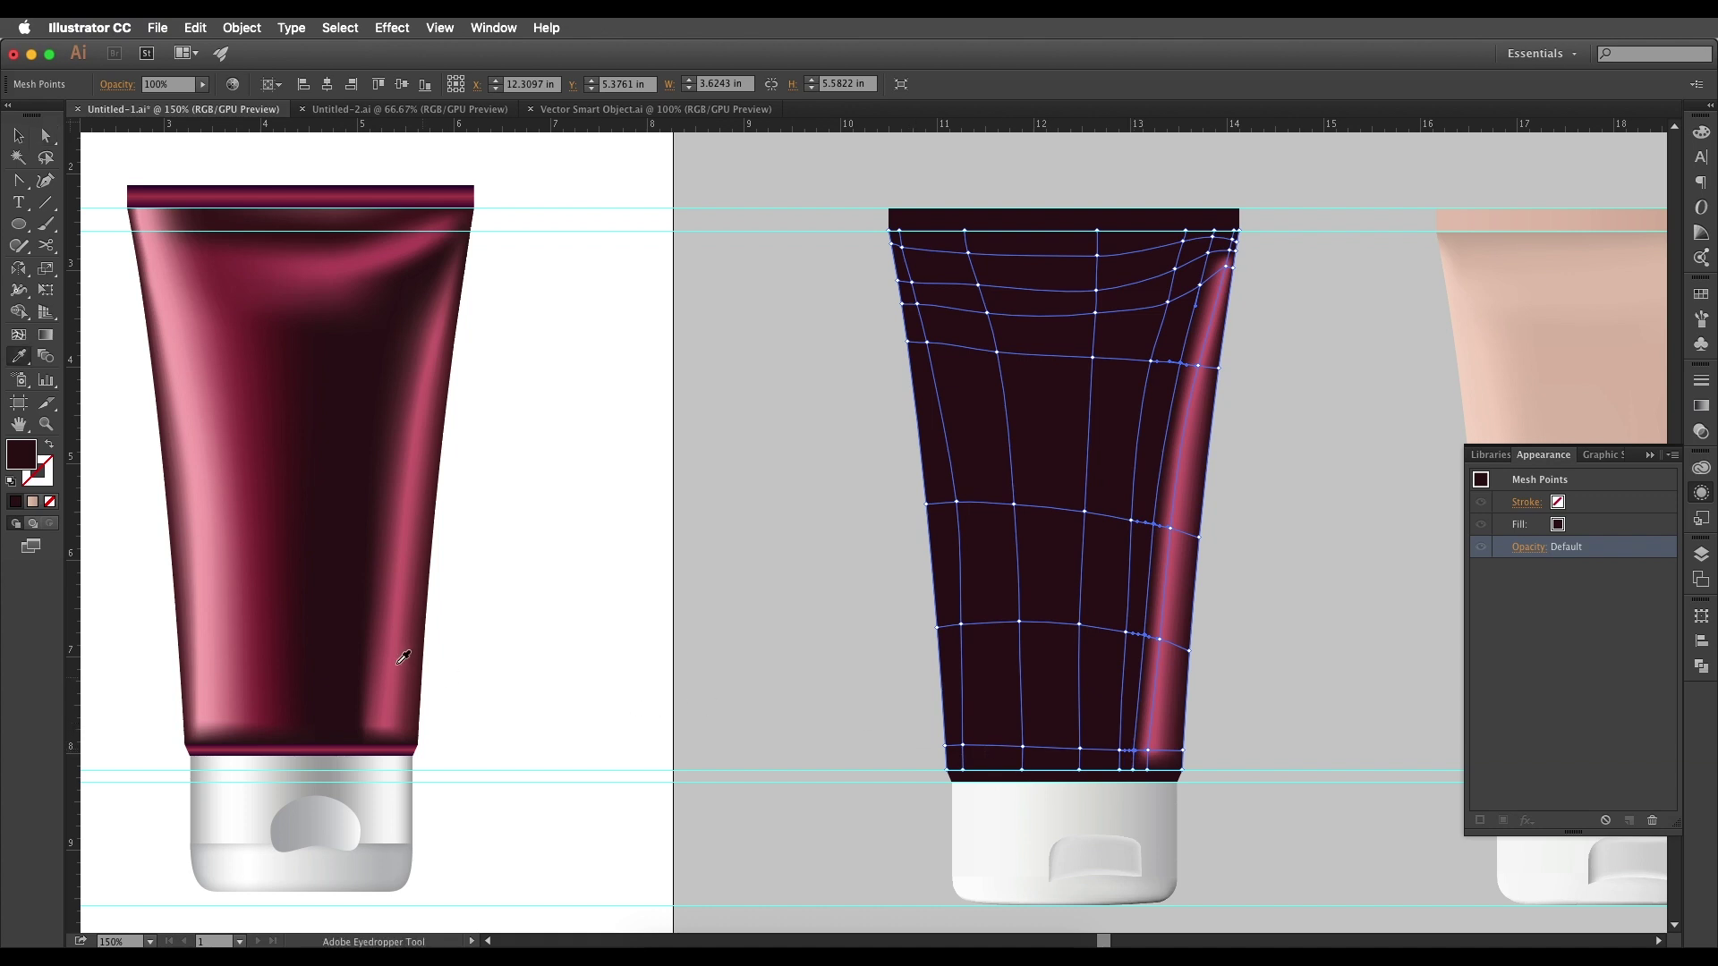
pyautogui.click(384, 614)
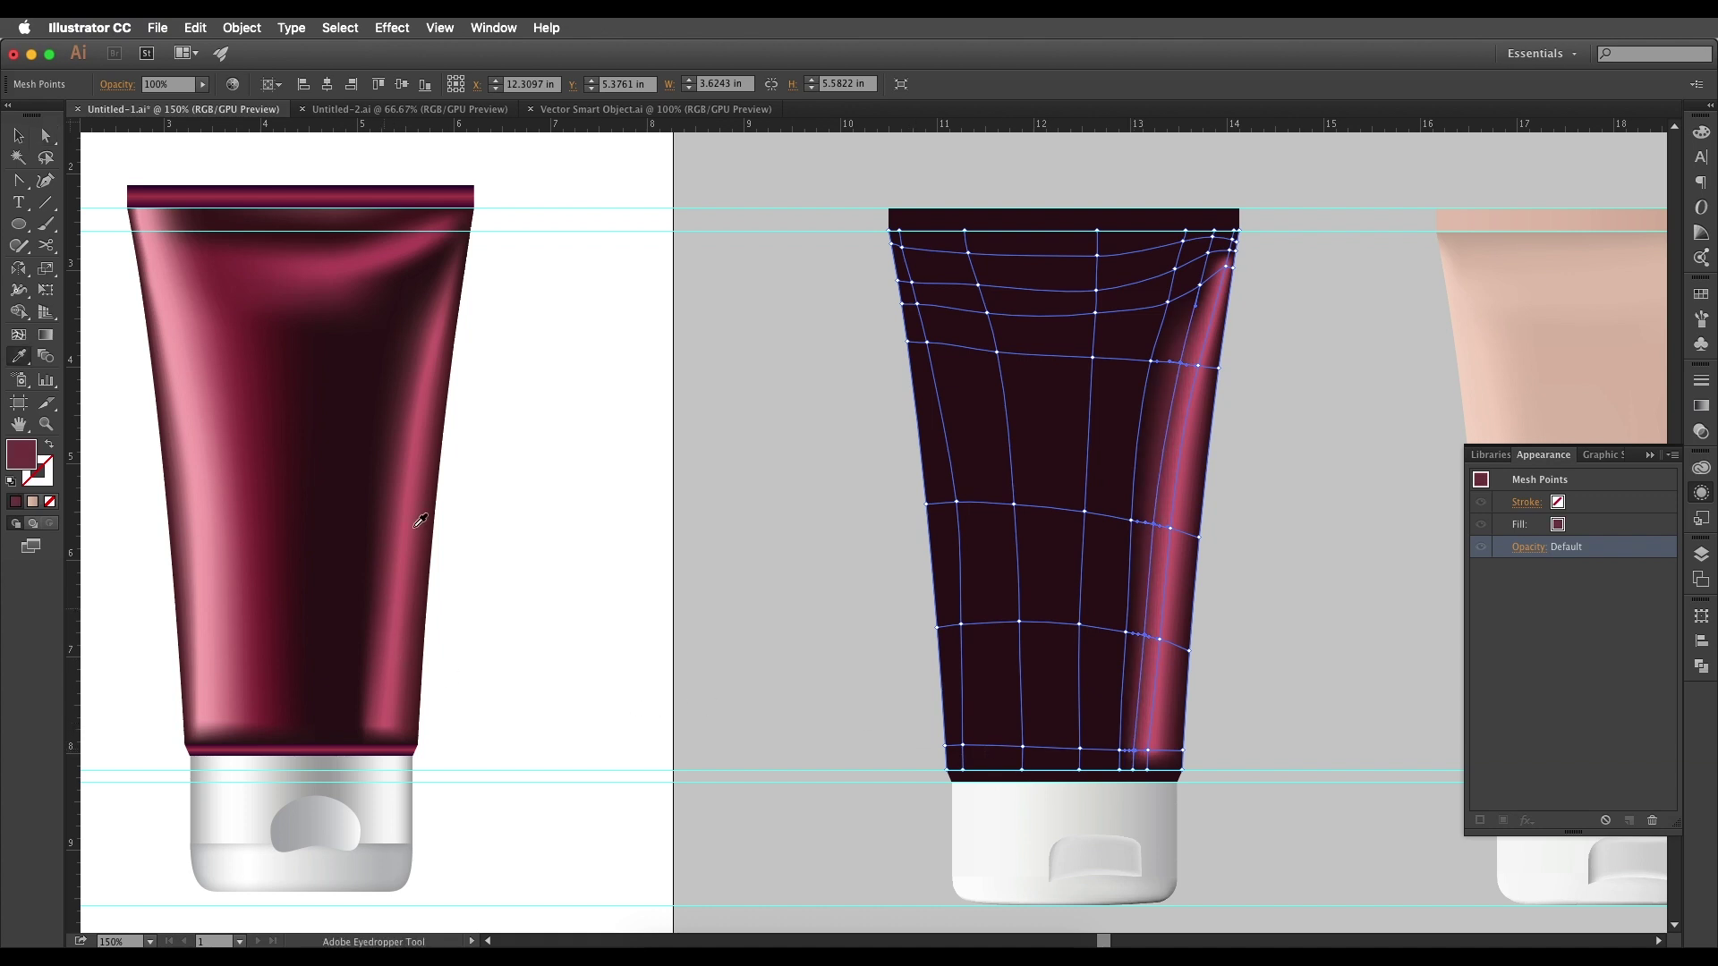
# - Recolour the third column of mesh points from the body's right edge with a sampled dark maroon
pyautogui.press('a')
pyautogui.click(1150, 361)
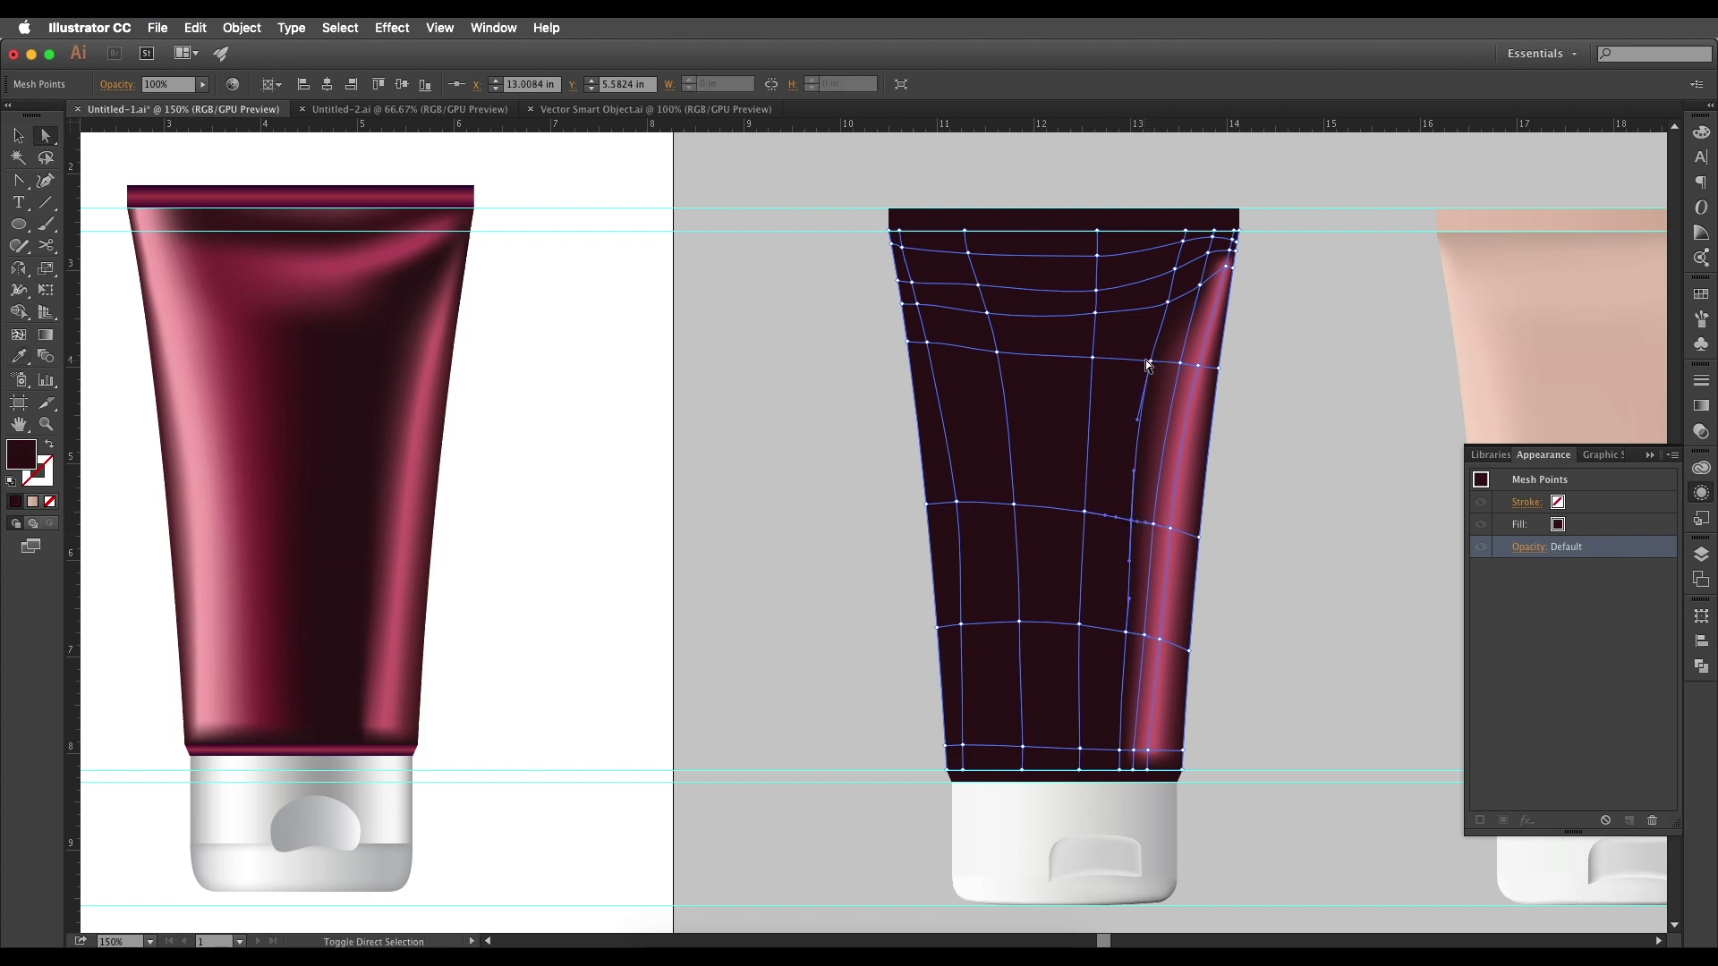
pyautogui.click(1122, 752)
pyautogui.press('i')
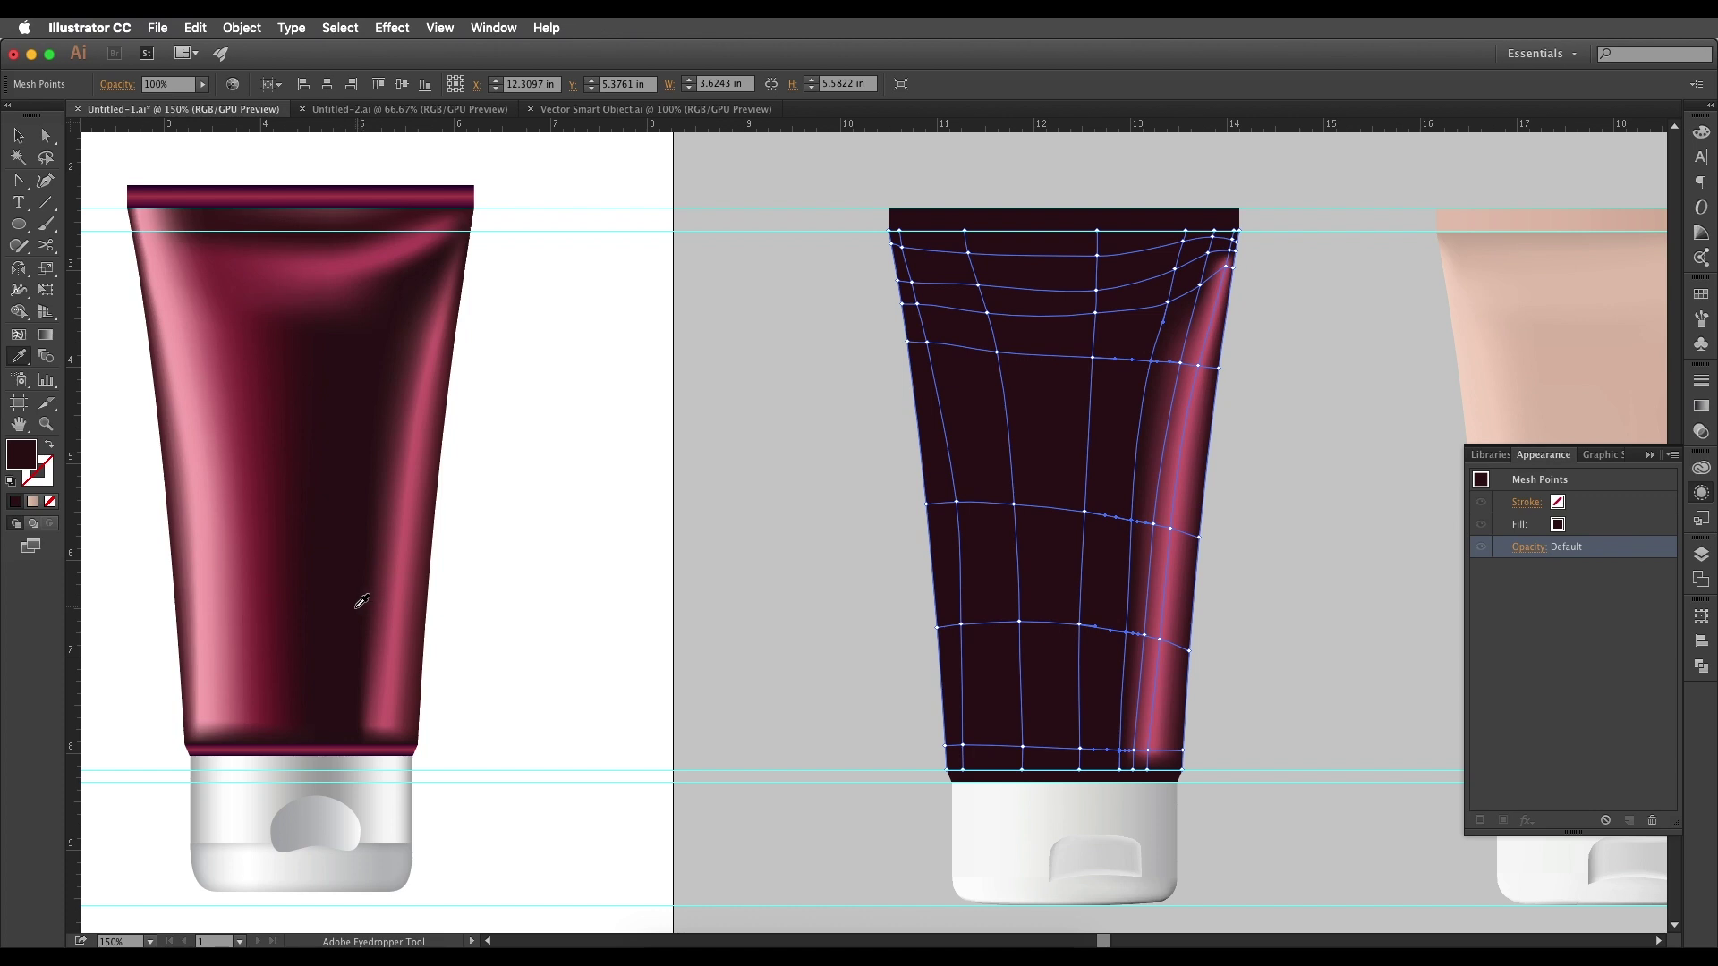
pyautogui.moveTo(1135, 399); pyautogui.dragTo(1192, 484)
pyautogui.press('v')
pyautogui.click(1340, 456)
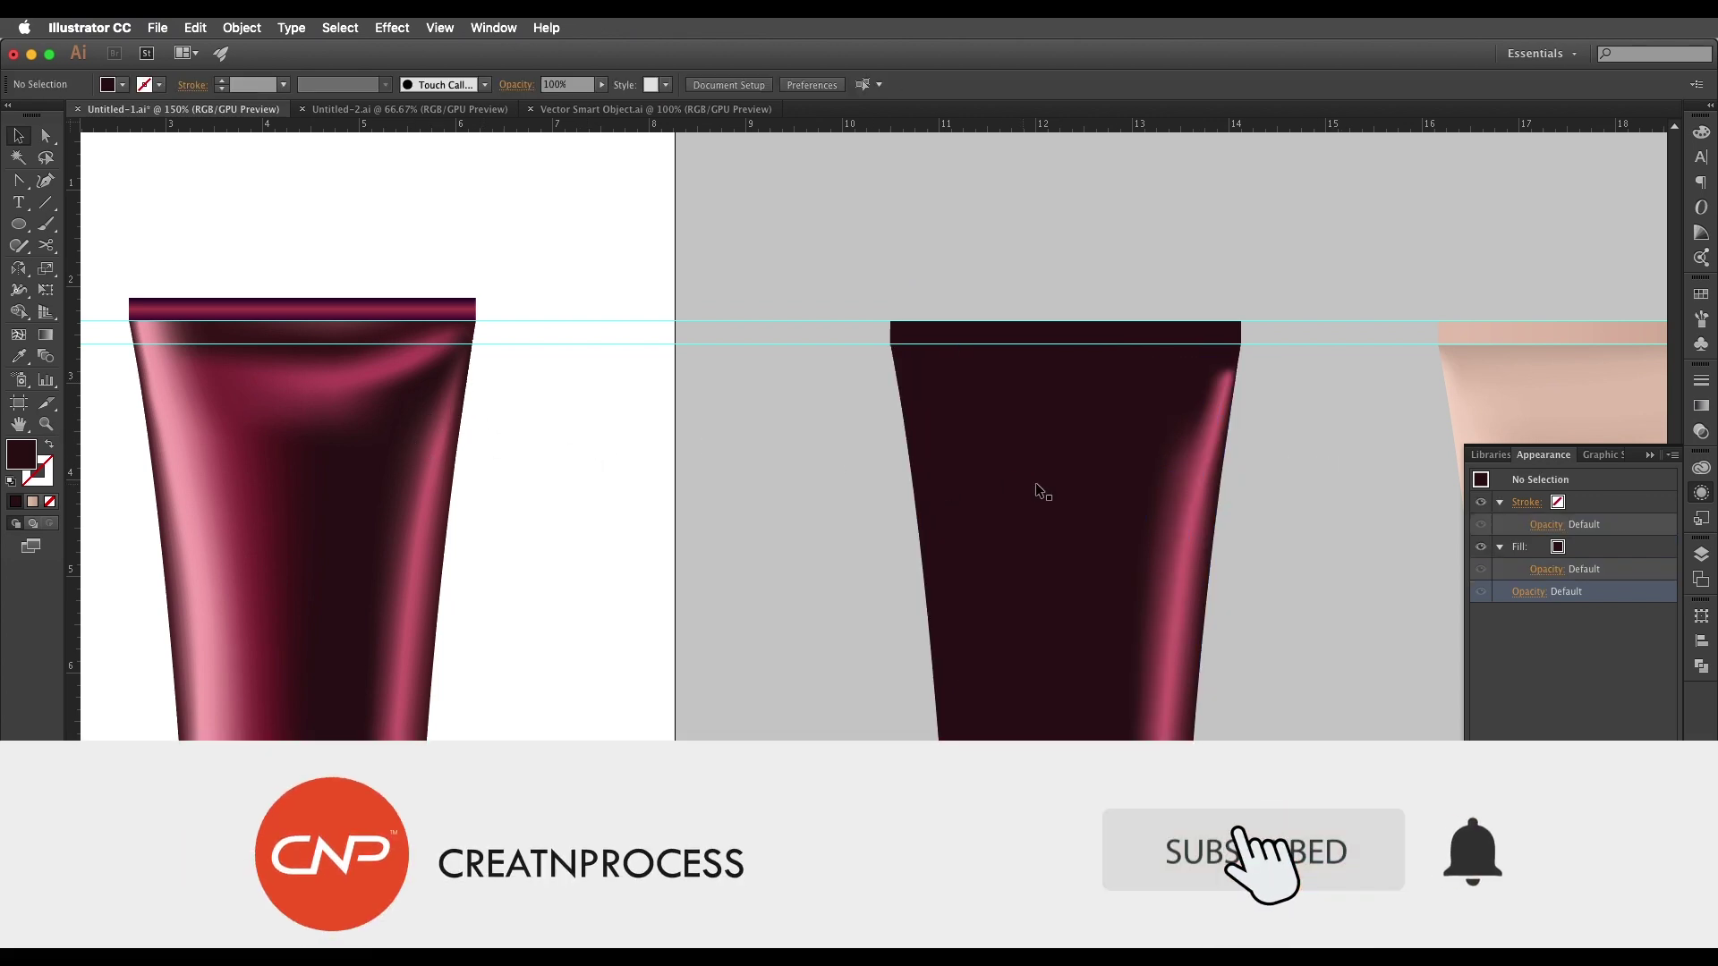
# - Recolour the mesh point inside the right highlight's upper end with a deep maroon sampled from the nearby shading
pyautogui.click(1220, 395)
pyautogui.scroll(1, 1220, 395)
pyautogui.press('space')
pyautogui.moveTo(1200, 397); pyautogui.dragTo(1215, 399)
pyautogui.press('a')
pyautogui.click(1218, 401)
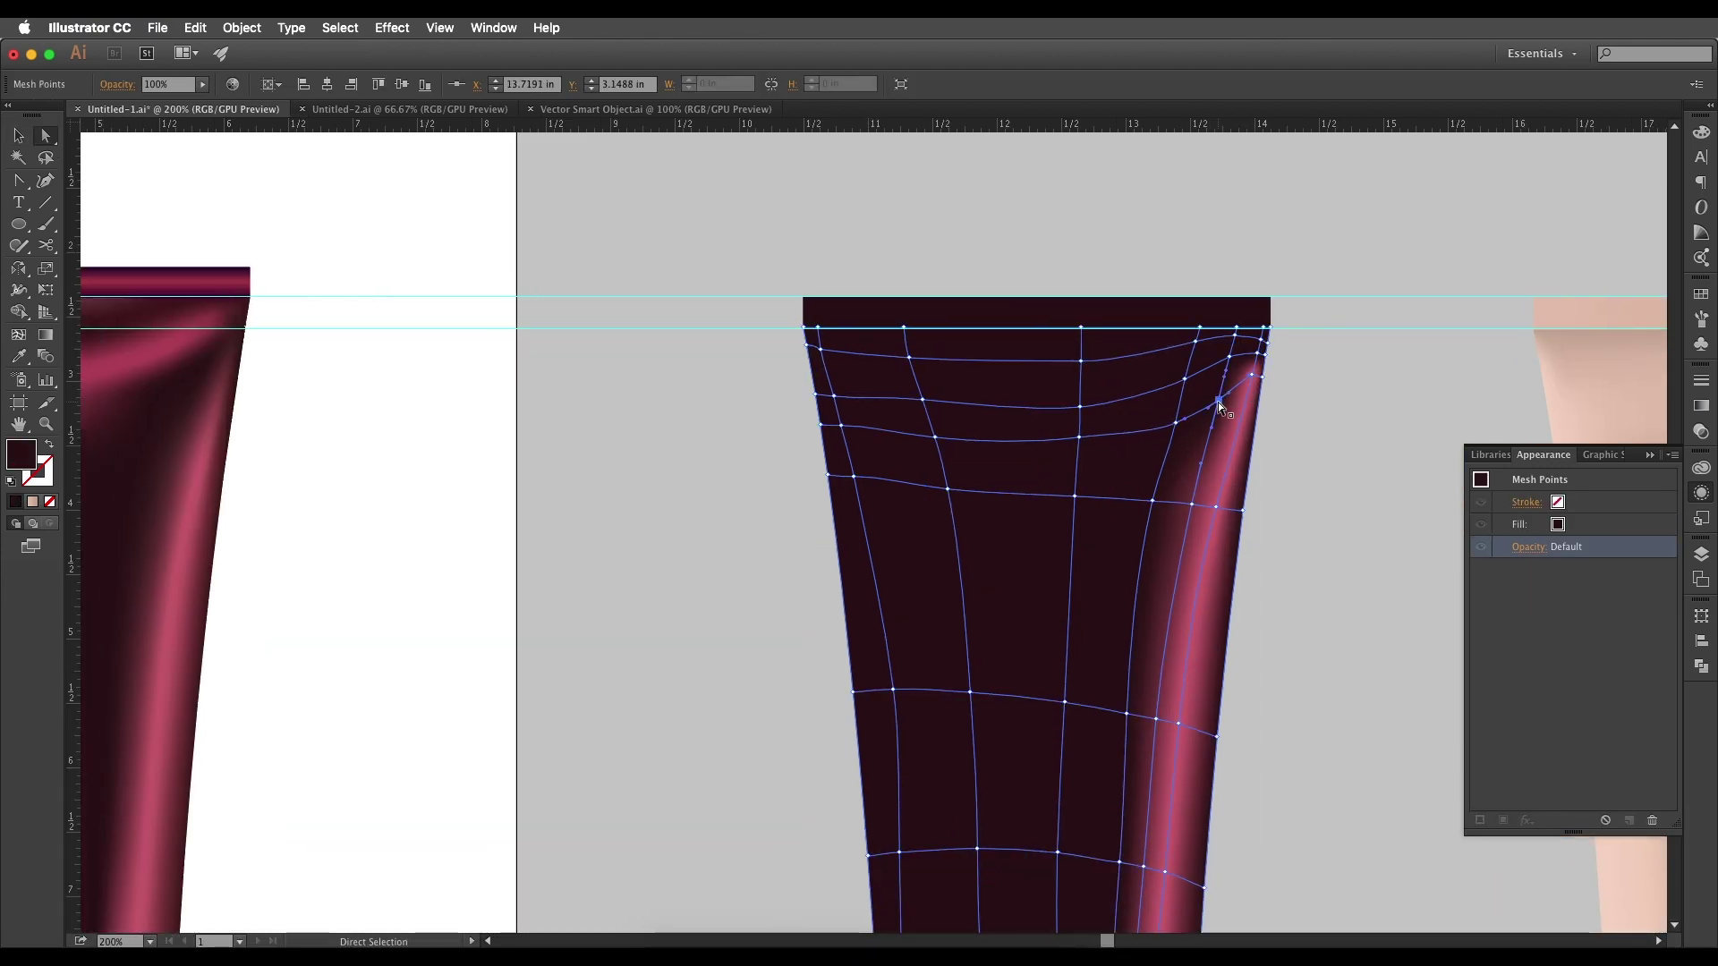
pyautogui.press('i')
pyautogui.click(1232, 403)
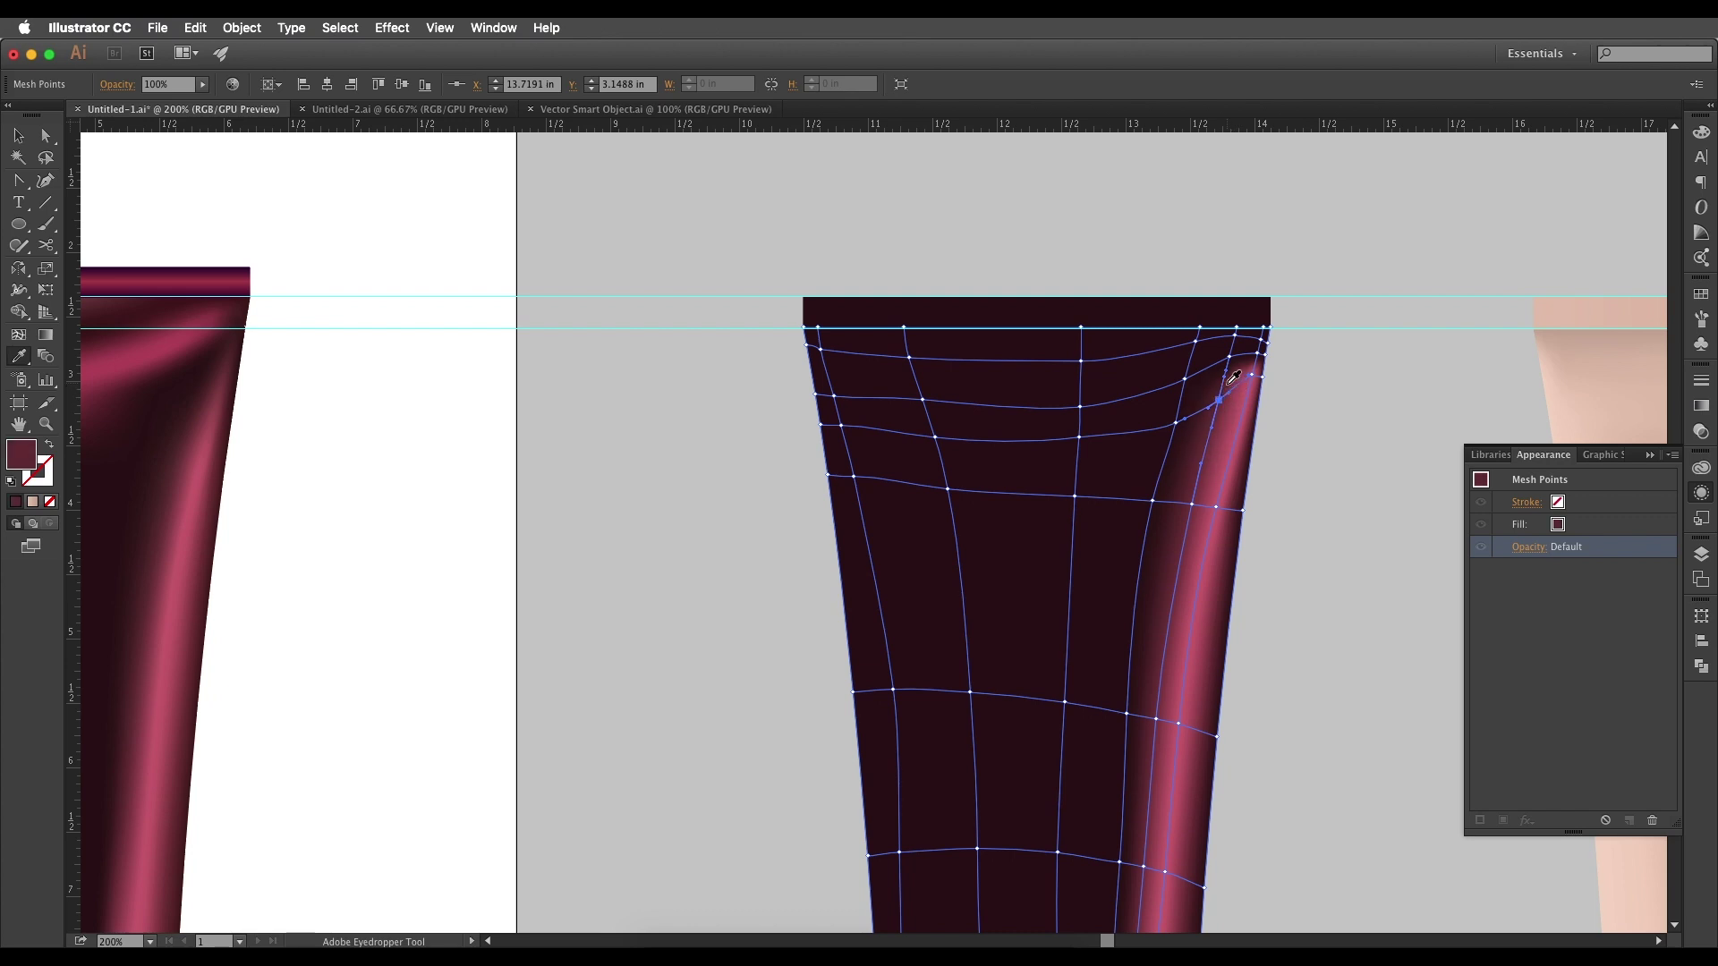
pyautogui.click(1222, 380)
pyautogui.click(1237, 377)
pyautogui.press('v')
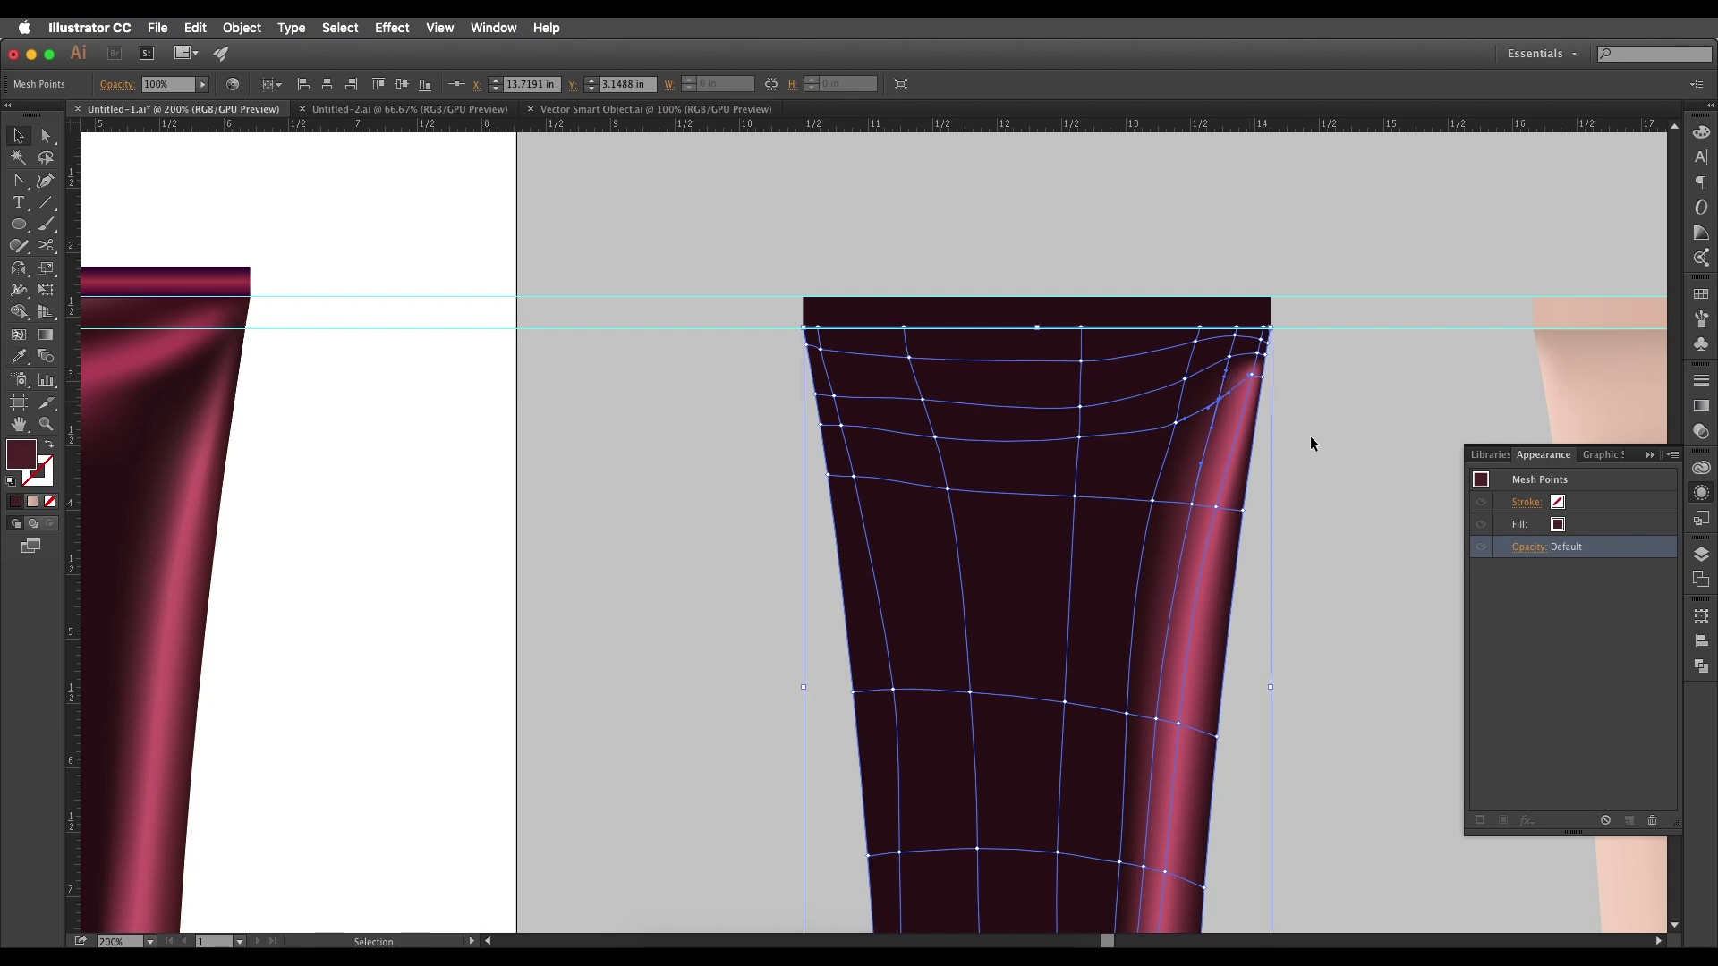
pyautogui.click(1309, 436)
# - Recolour the topmost pink mesh point of the right highlight with the dark maroon beside it to soften the tip
pyautogui.moveTo(1288, 433); pyautogui.dragTo(1304, 422)
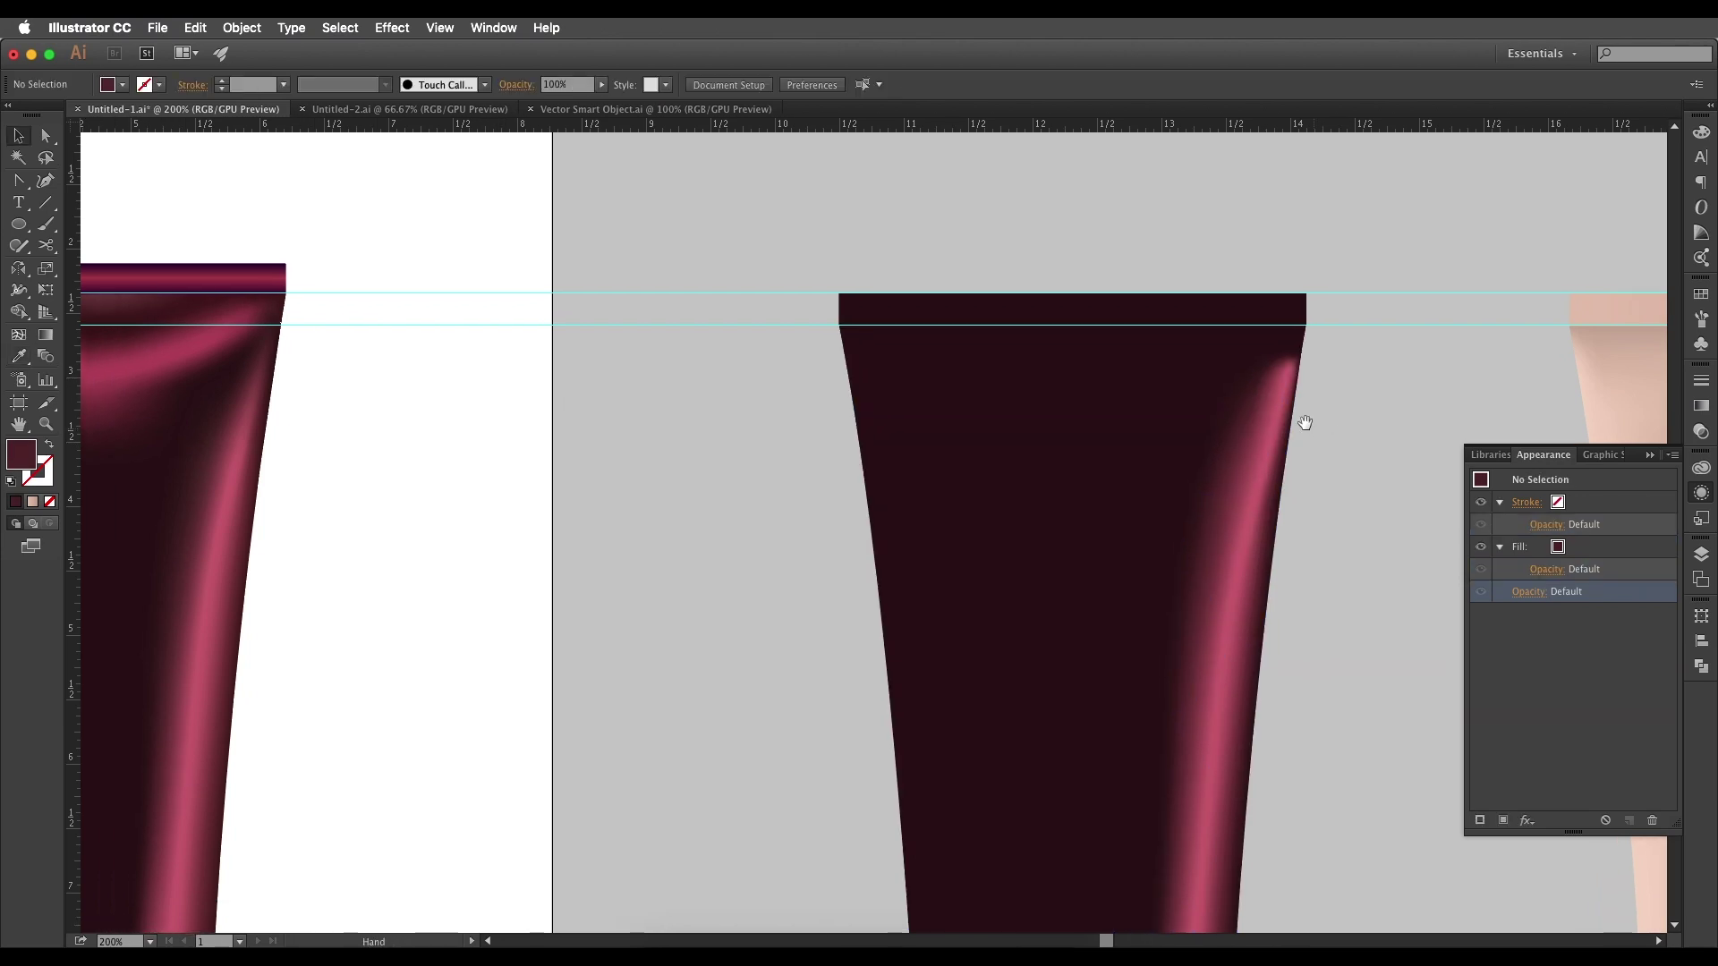
pyautogui.click(1291, 365)
pyautogui.press('a')
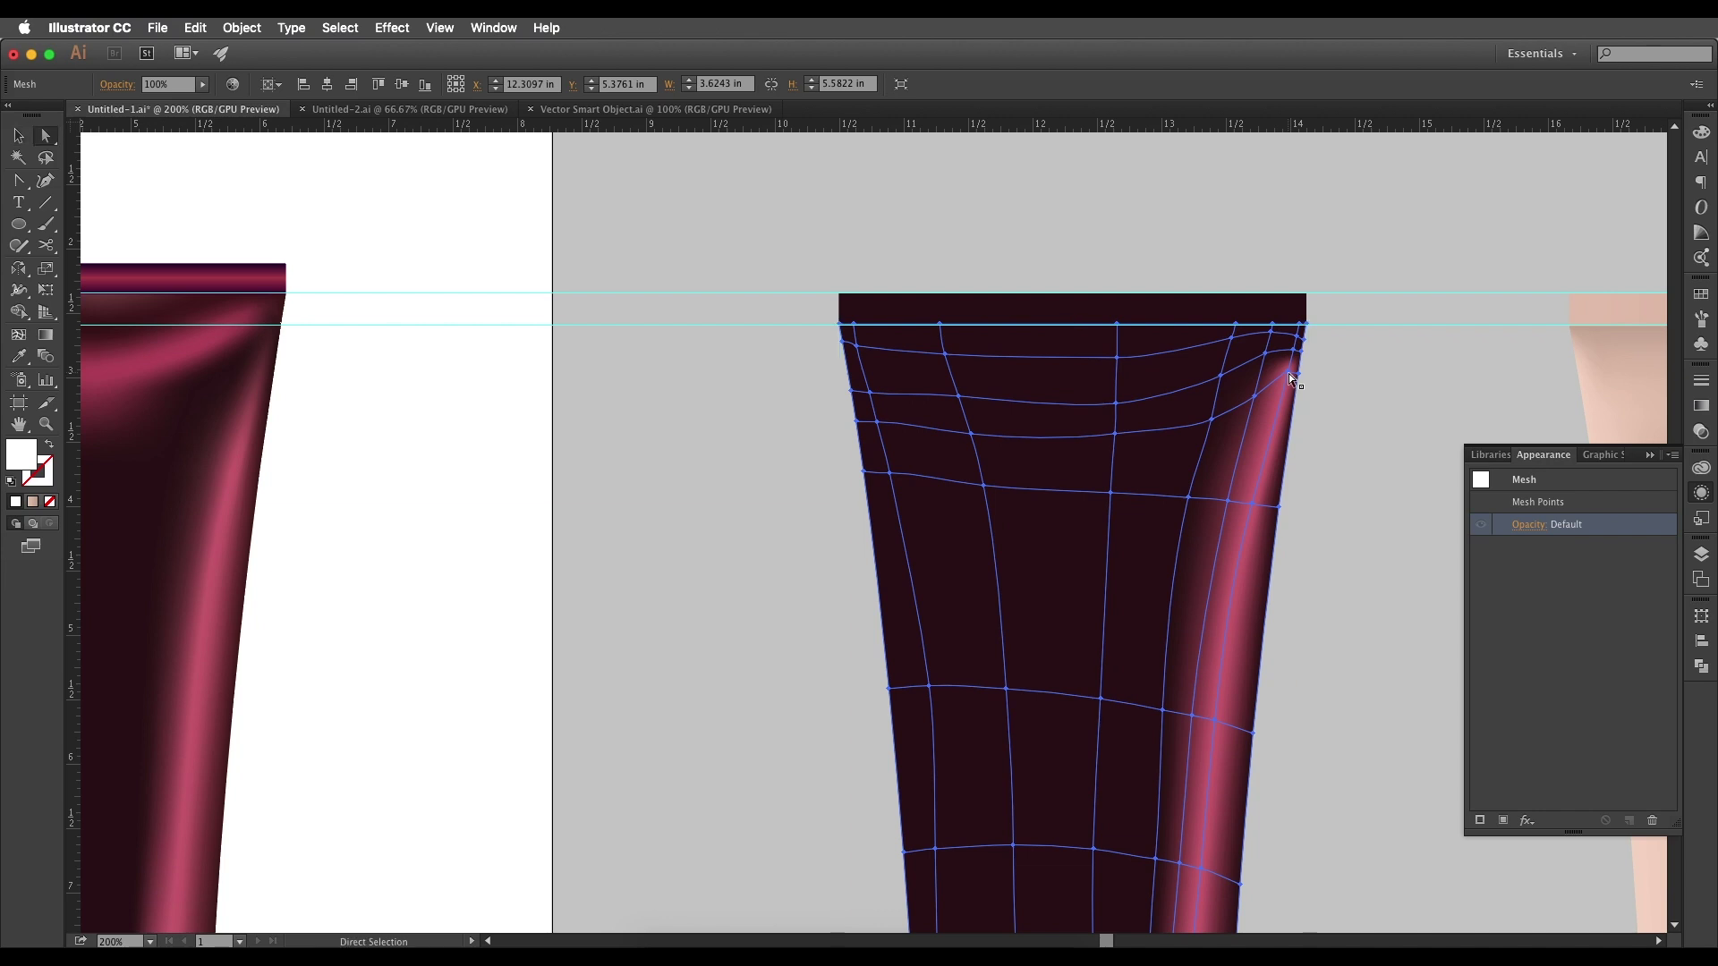
pyautogui.click(1288, 373)
pyautogui.press('i')
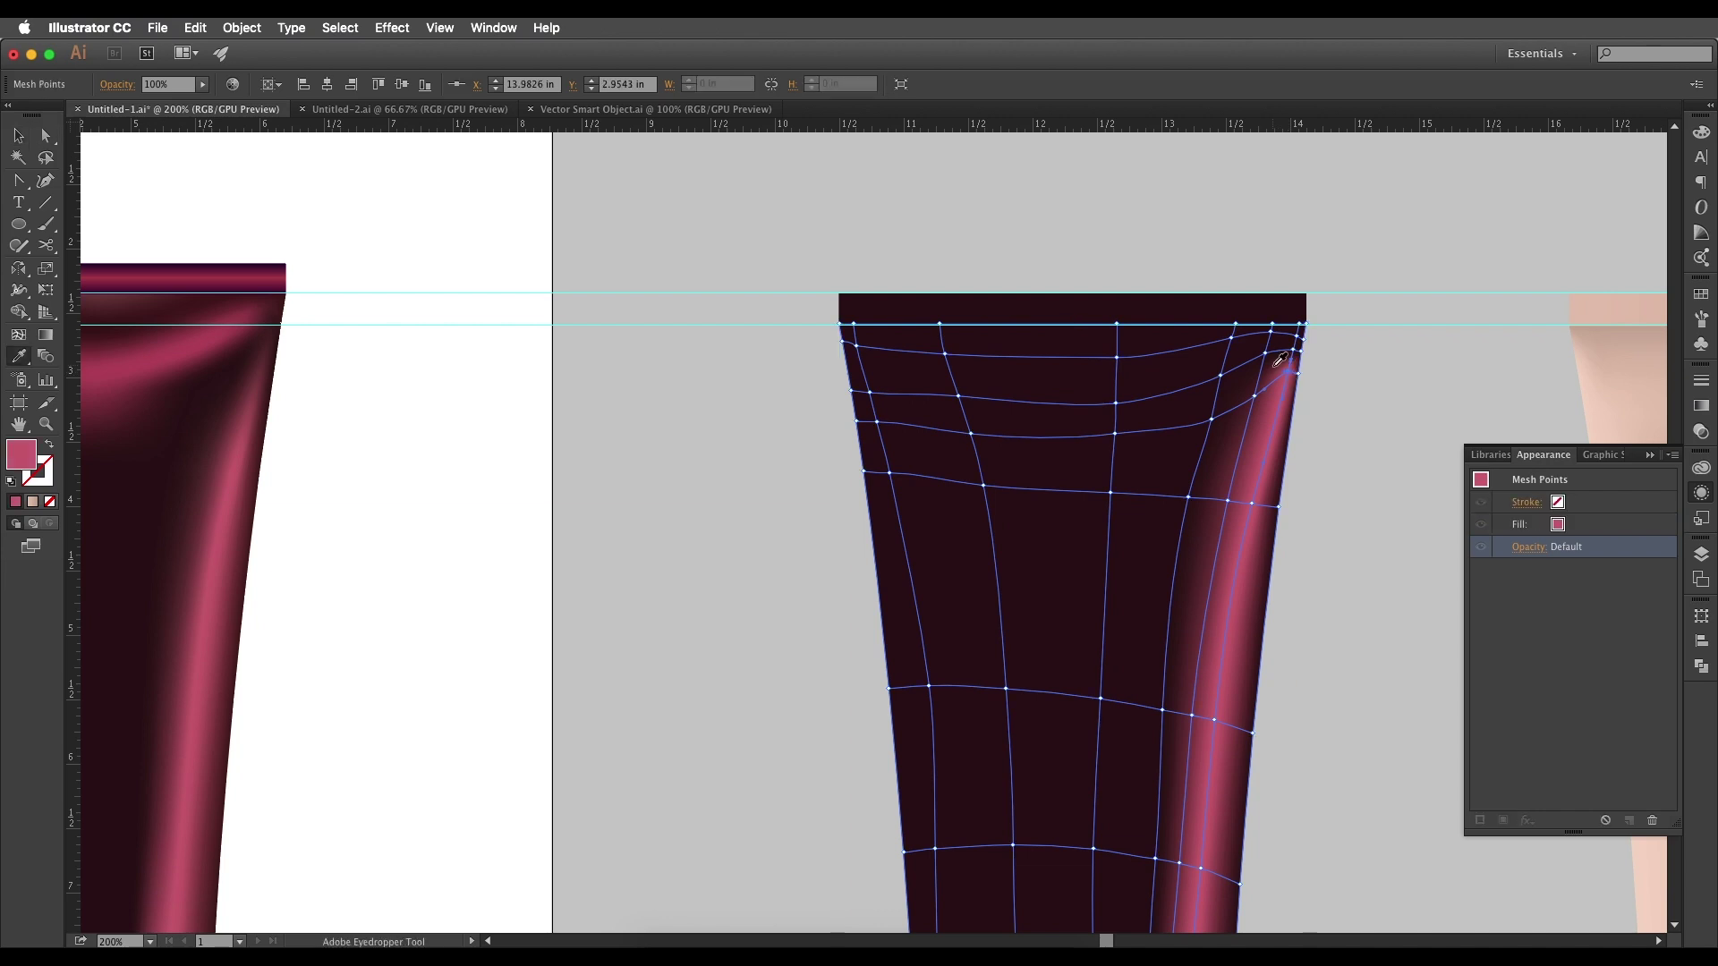
pyautogui.click(1278, 365)
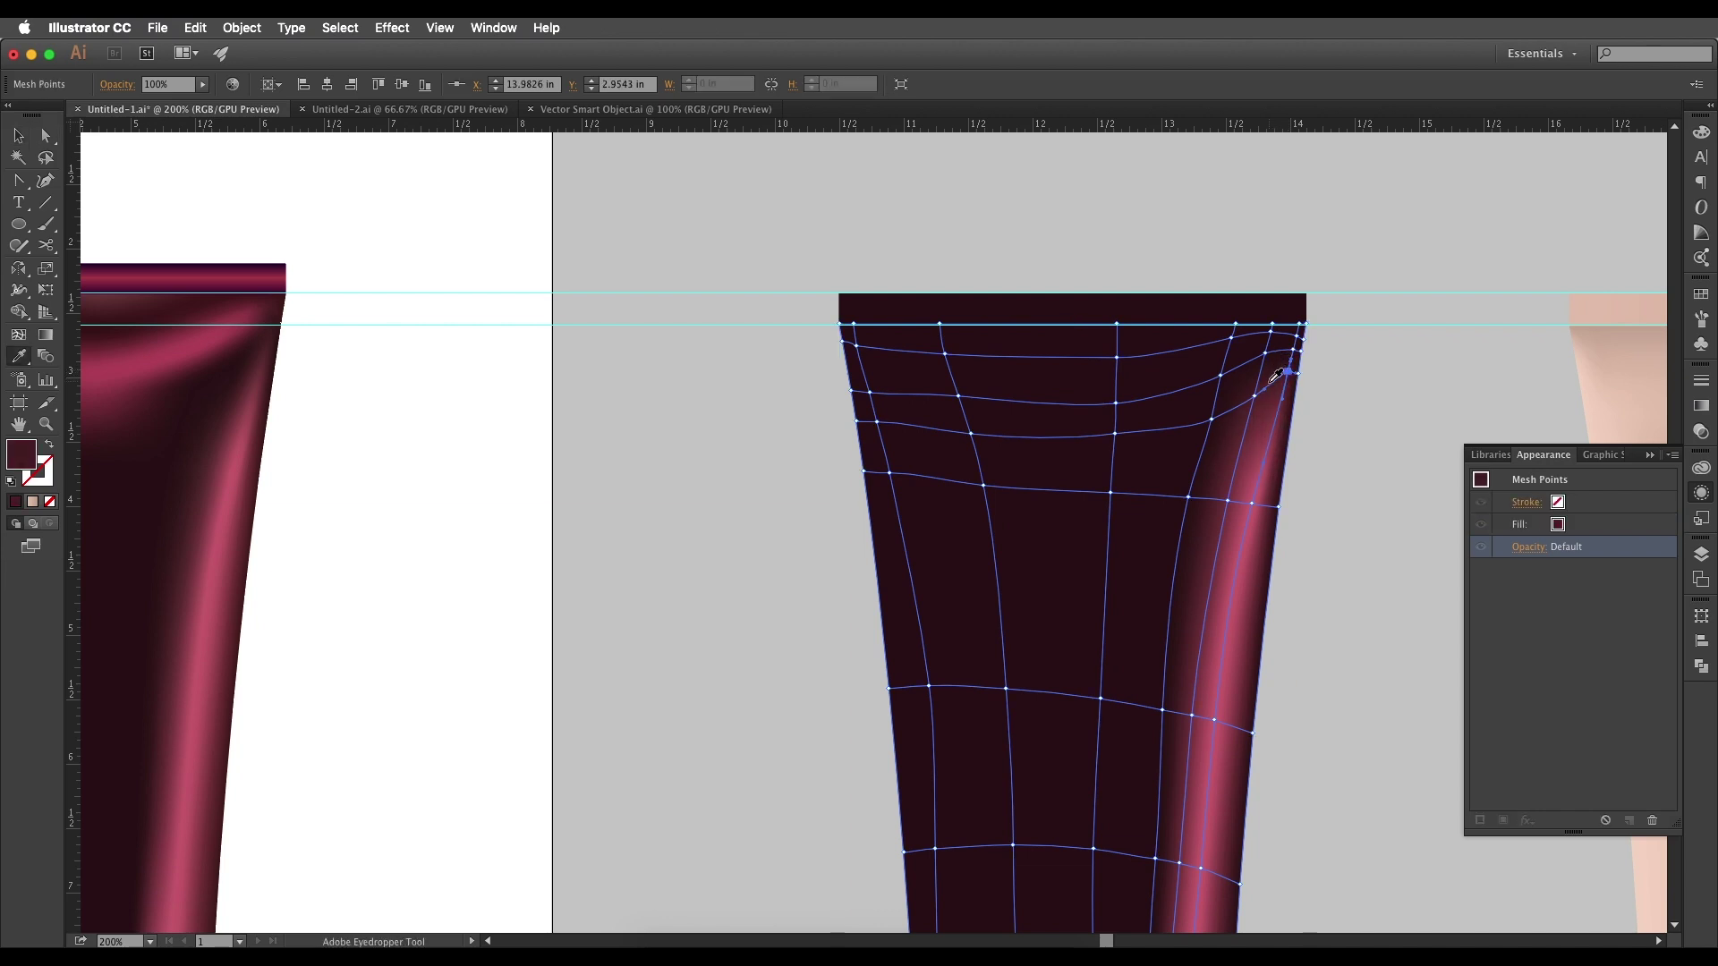
pyautogui.press('v')
pyautogui.click(1320, 434)
# - Recolour the mesh point beside the right highlight's softened tip with an adjacent dark maroon
pyautogui.moveTo(1314, 448); pyautogui.dragTo(1283, 418)
pyautogui.click(1259, 402)
pyautogui.press('a')
pyautogui.click(1270, 383)
pyautogui.press('i')
pyautogui.click(1257, 391)
pyautogui.press('v')
pyautogui.click(1371, 414)
# - Recolour the mesh point on the fourth inner row, left of the right highlight, with a dark maroon sampled from the adjacent shading
pyautogui.hscroll(-1, 1293, 349)
pyautogui.scroll(-1, 1294, 349)
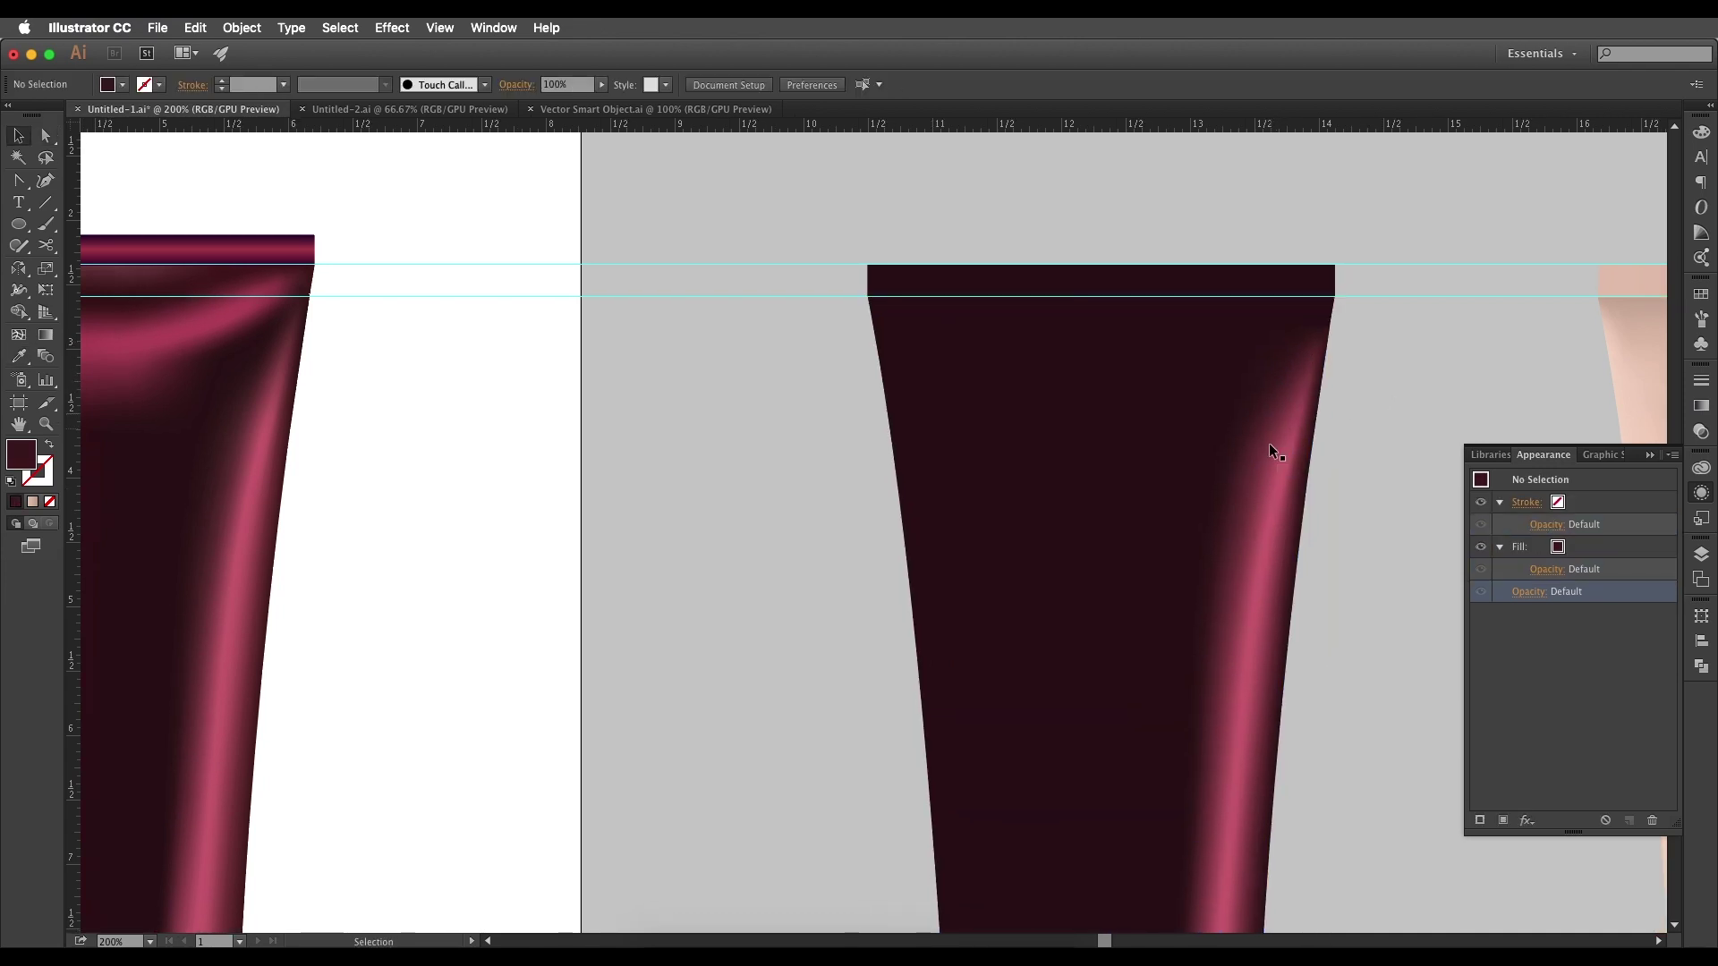
pyautogui.hscroll(-1, 1289, 536)
pyautogui.scroll(-1, 1289, 536)
pyautogui.click(1328, 410)
pyautogui.press('a')
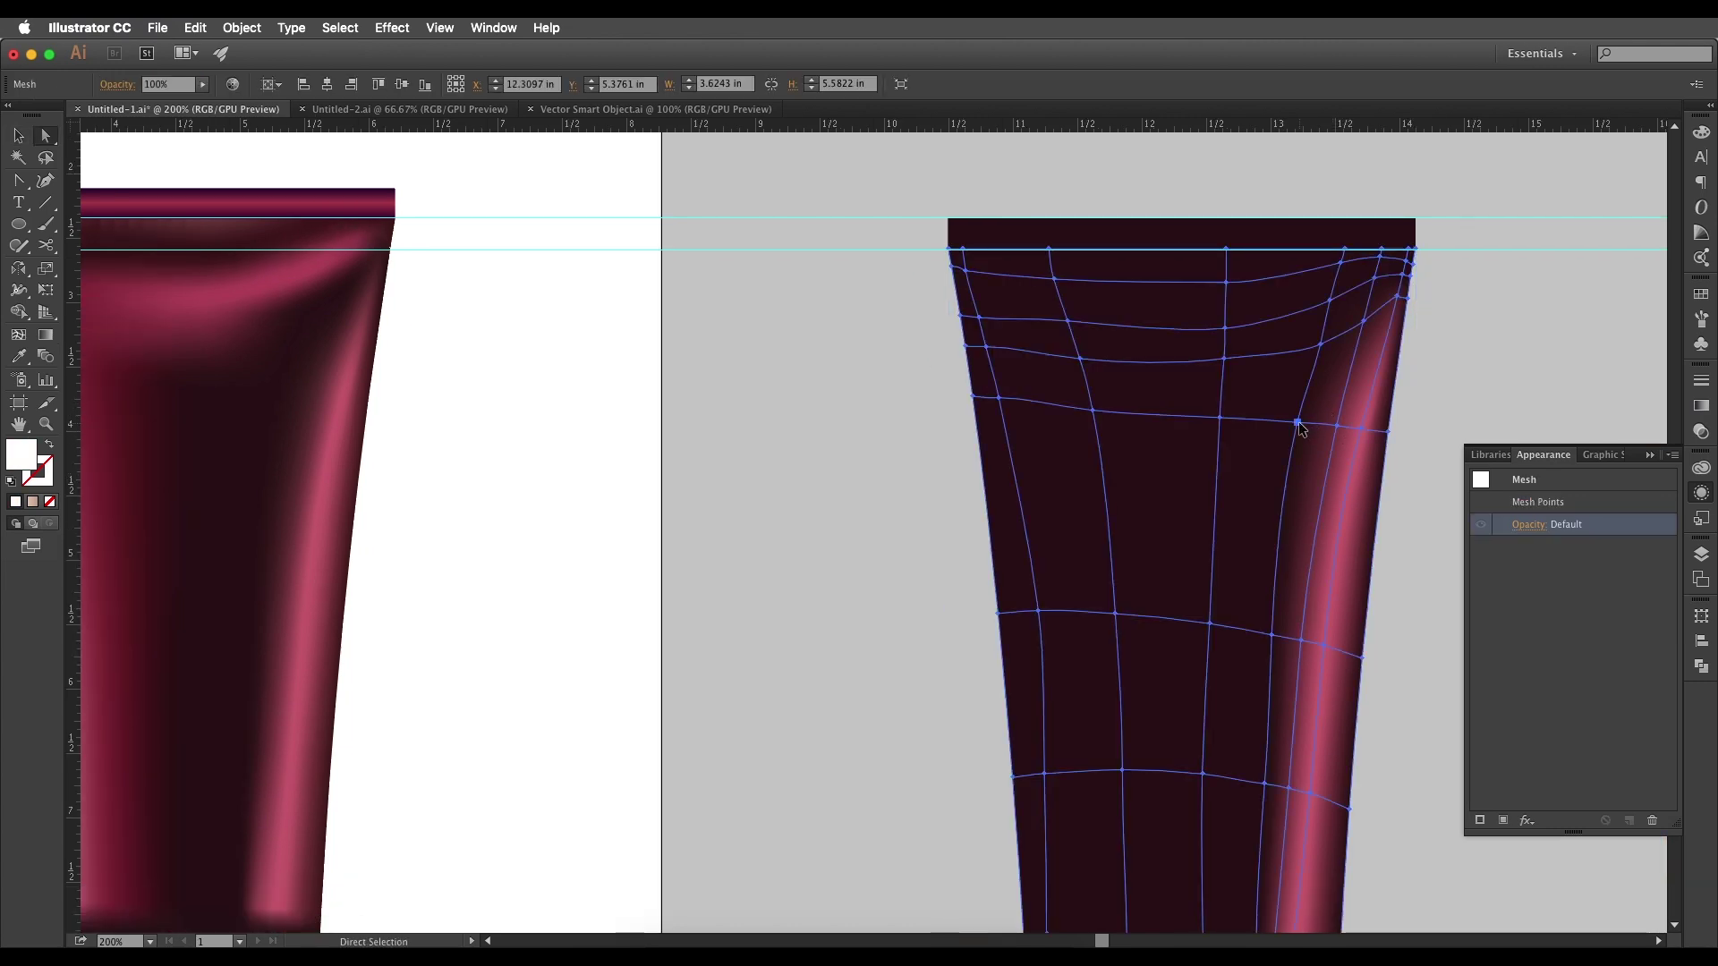
pyautogui.click(1297, 422)
pyautogui.scroll(1, 1311, 410)
pyautogui.hscroll(1, 1312, 410)
pyautogui.press('i')
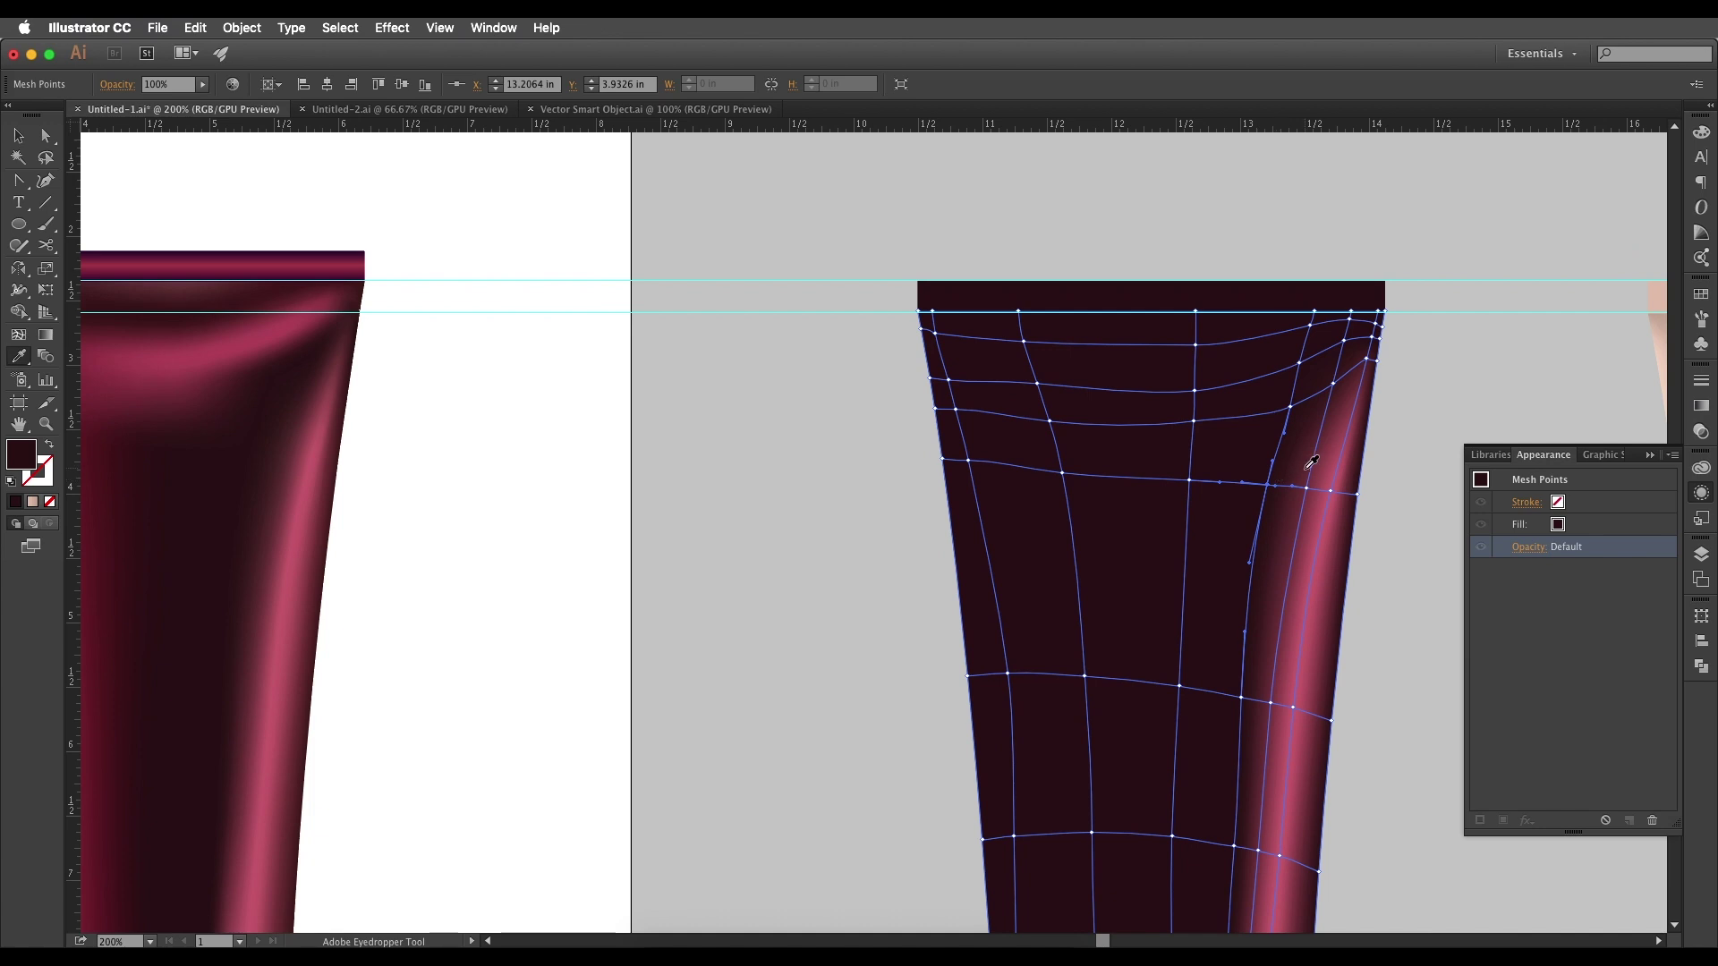
pyautogui.click(1306, 469)
pyautogui.click(1286, 458)
pyautogui.click(1256, 451)
pyautogui.moveTo(1226, 460); pyautogui.dragTo(1214, 474)
pyautogui.press('v')
pyautogui.click(1367, 489)
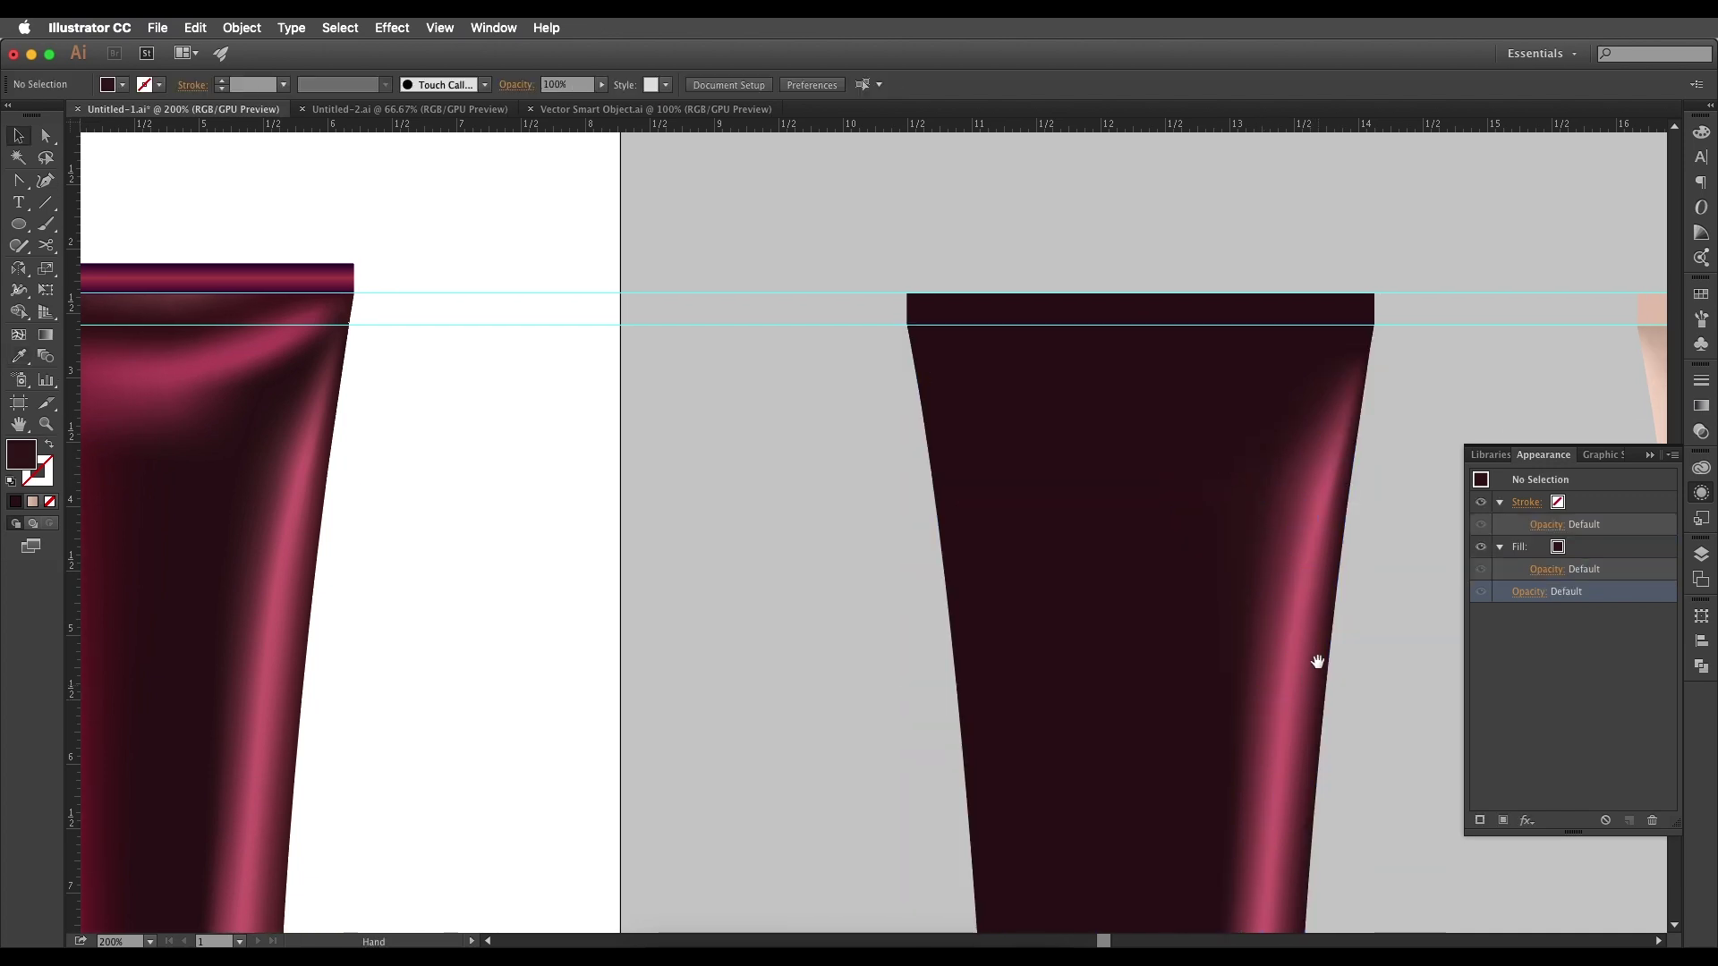
# - Recolour the mesh points of the column beside the tube body's left edge with the light pink of the reference tube's left highlight
pyautogui.moveTo(1316, 662); pyautogui.dragTo(1337, 472)
pyautogui.scroll(3, 1292, 643)
pyautogui.hscroll(-4, 1269, 706)
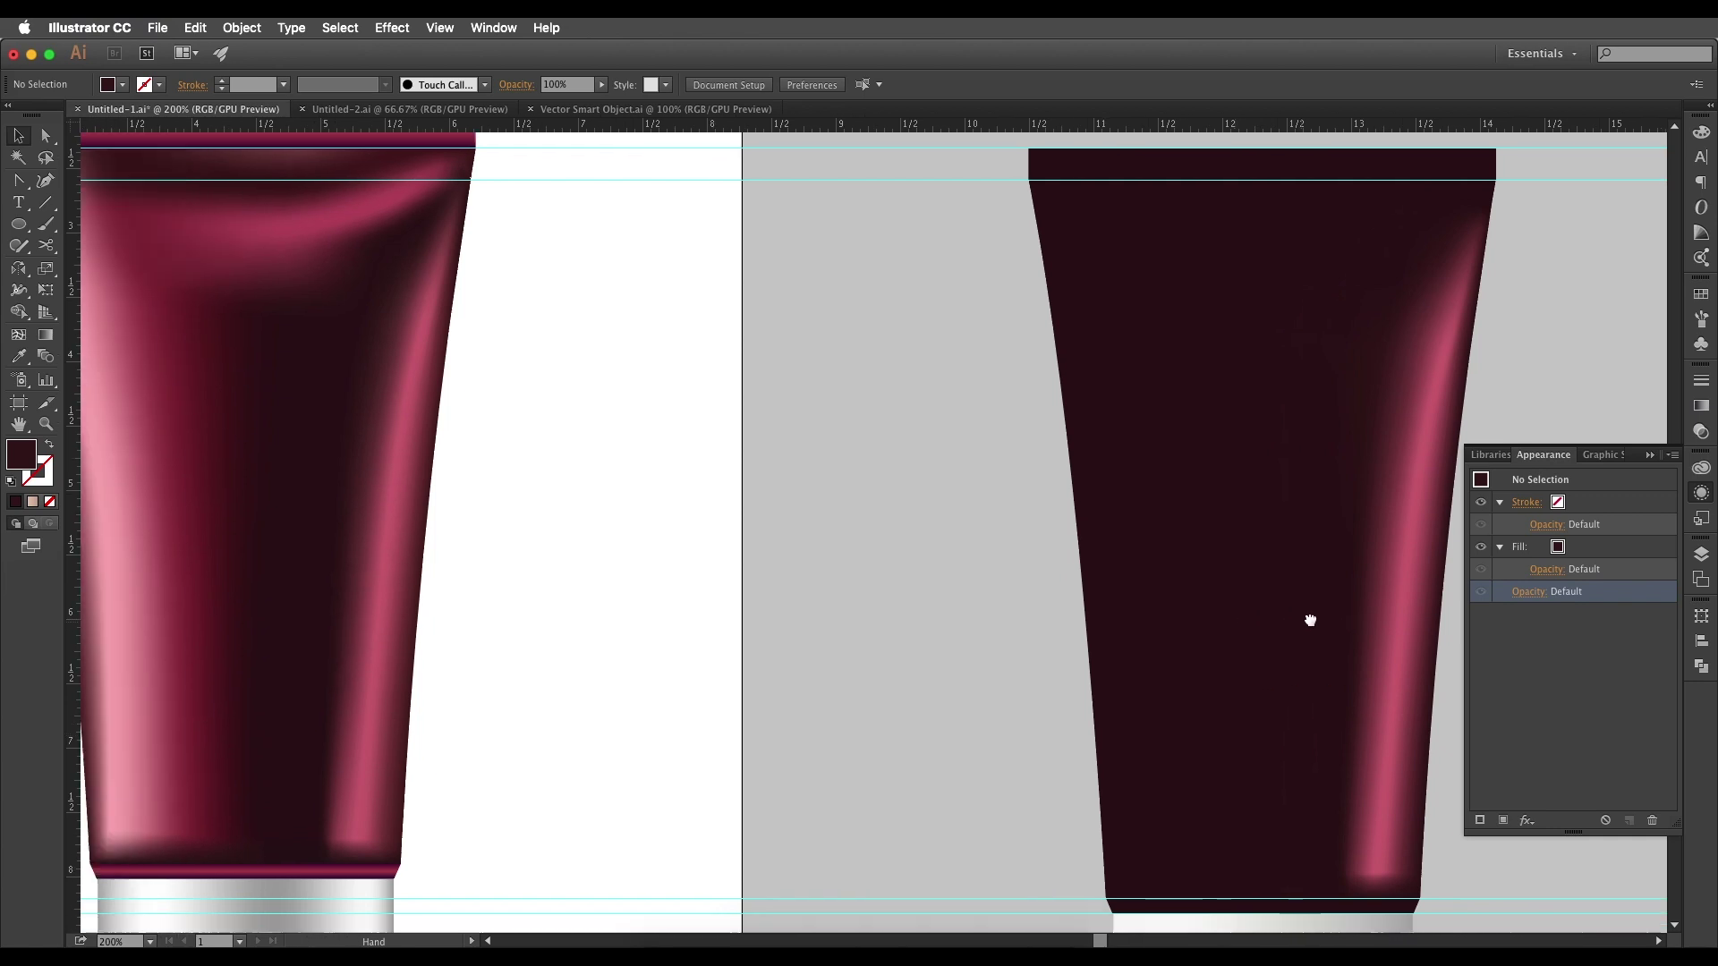
pyautogui.scroll(-2, 1303, 645)
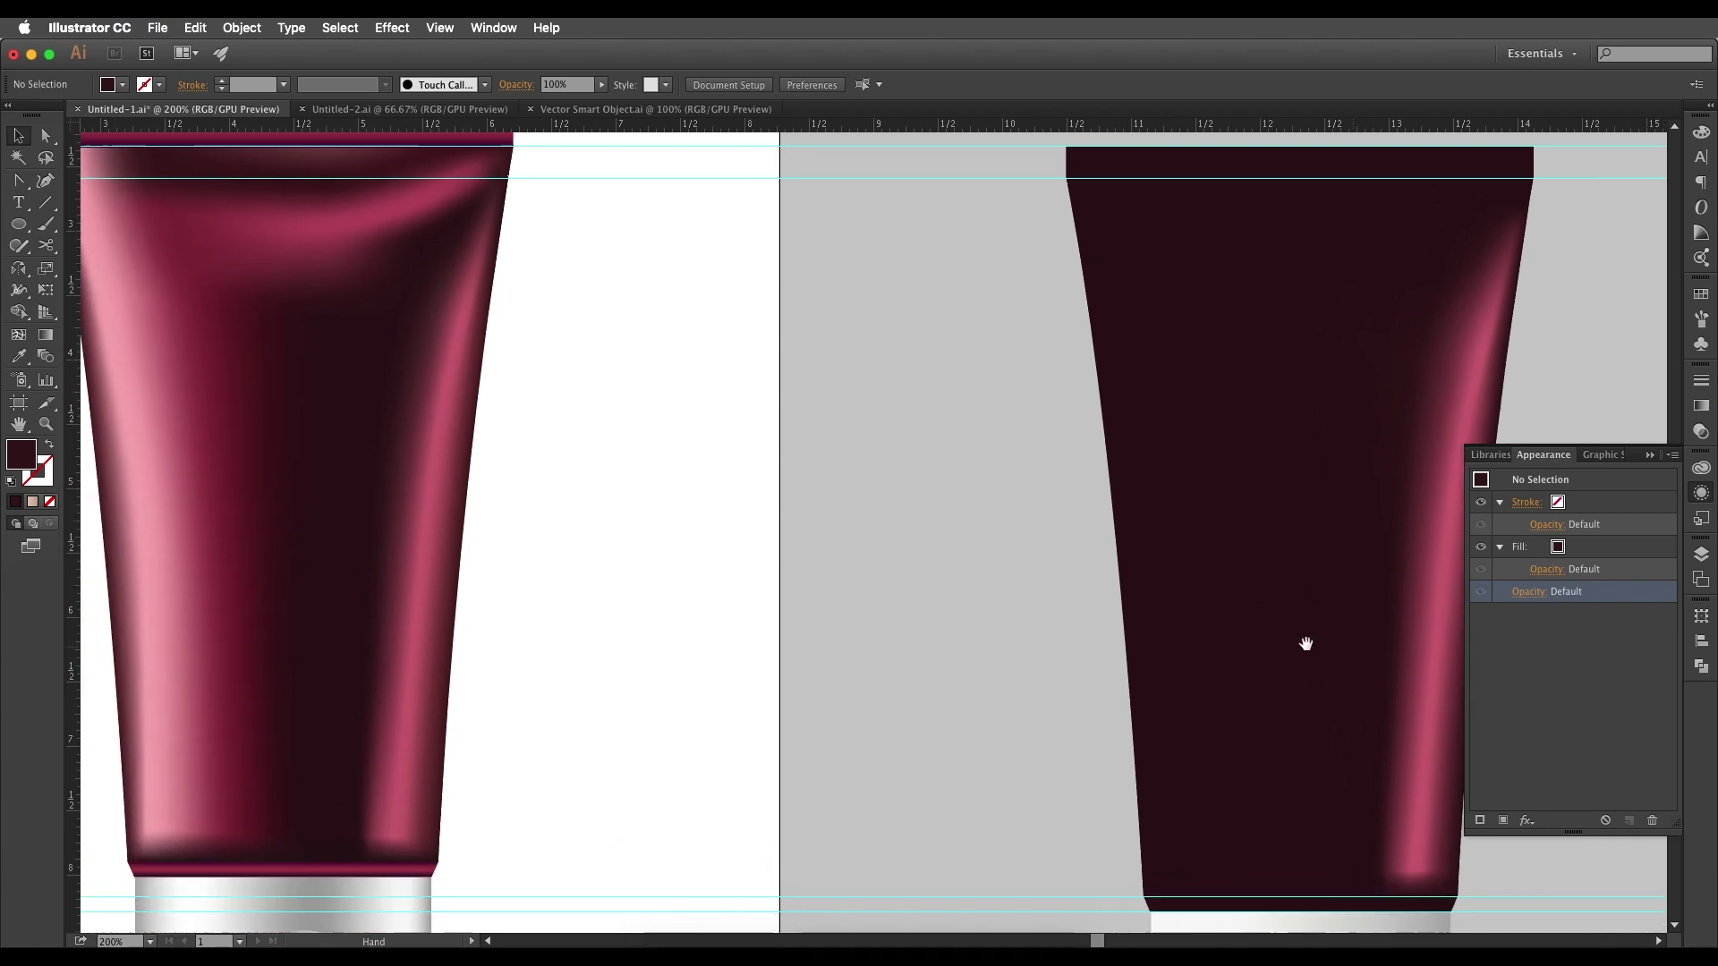
pyautogui.click(1213, 659)
pyautogui.moveTo(1215, 660); pyautogui.dragTo(1253, 629)
pyautogui.press('a')
pyautogui.click(1169, 295)
pyautogui.scroll(3, 1234, 471)
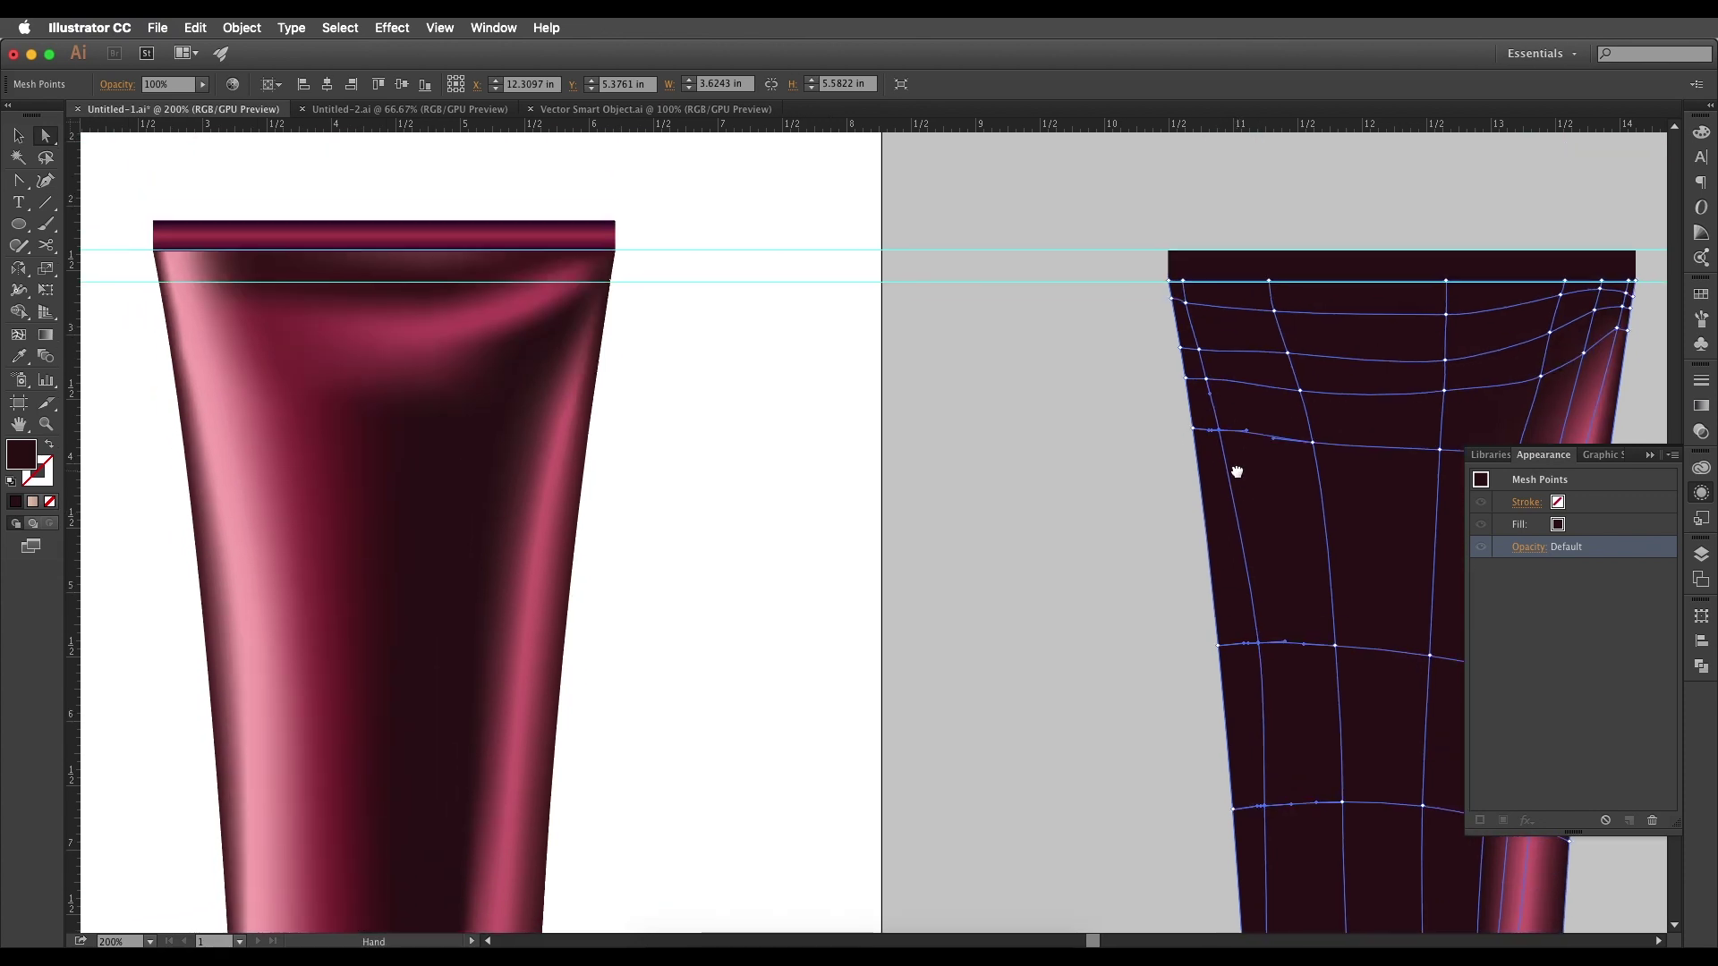
pyautogui.moveTo(180, 269); pyautogui.dragTo(209, 236)
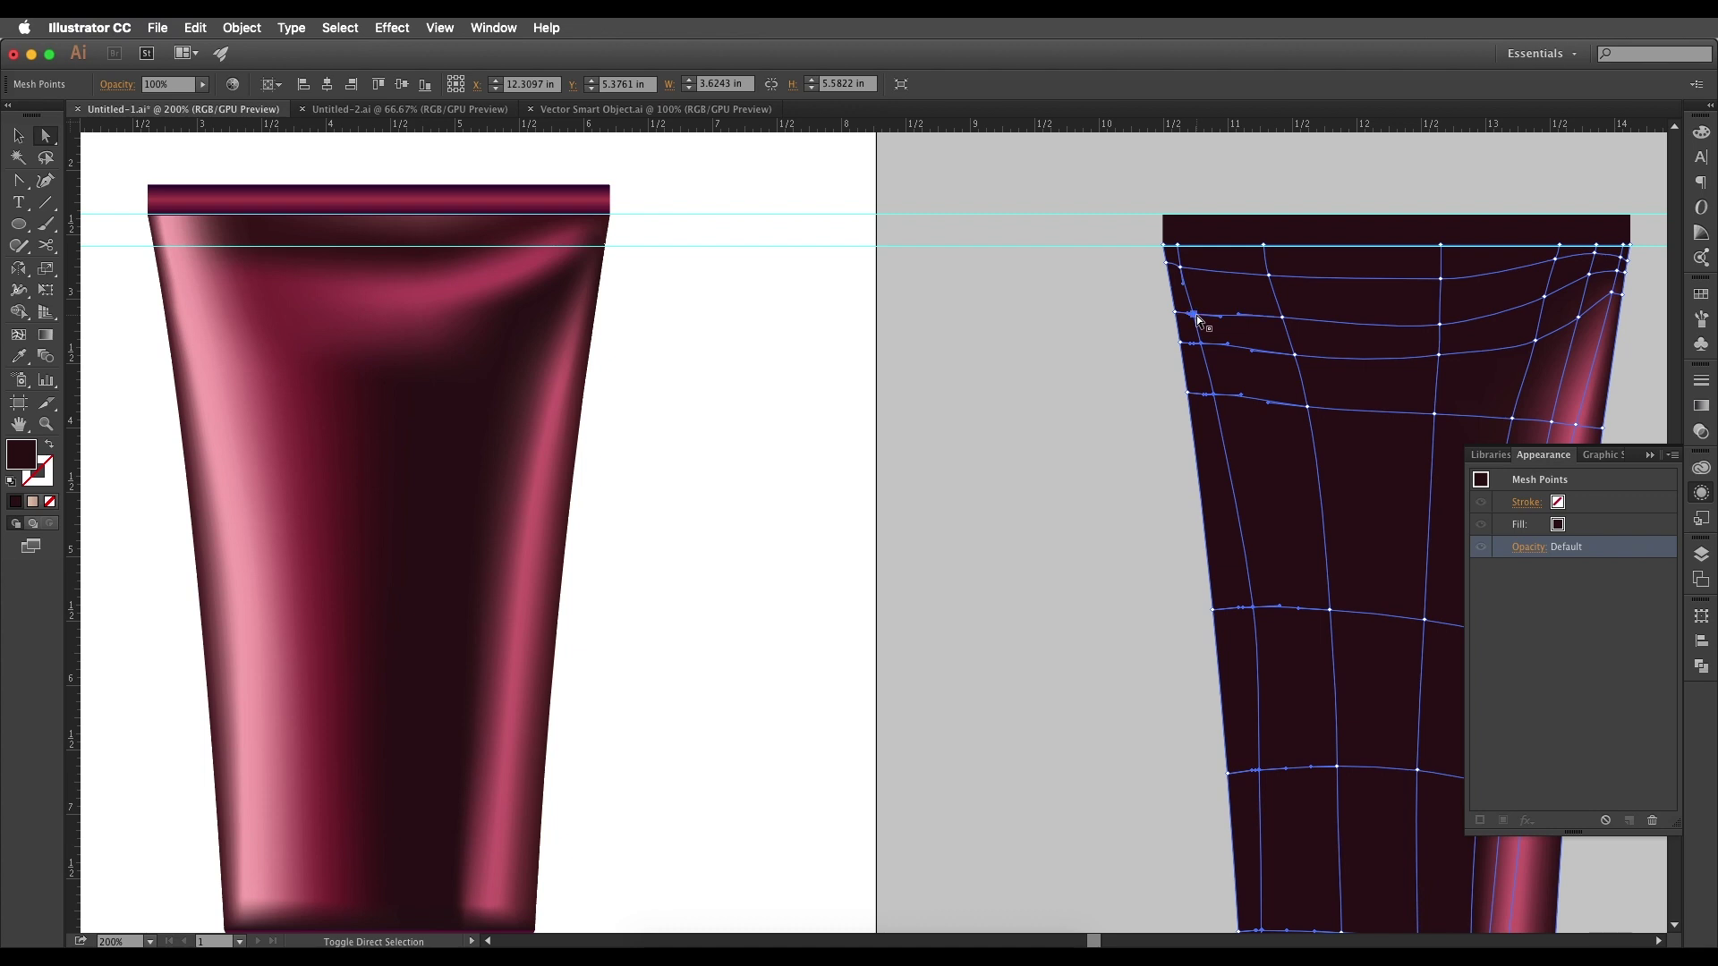
pyautogui.click(1181, 266)
pyautogui.press('i')
pyautogui.click(225, 511)
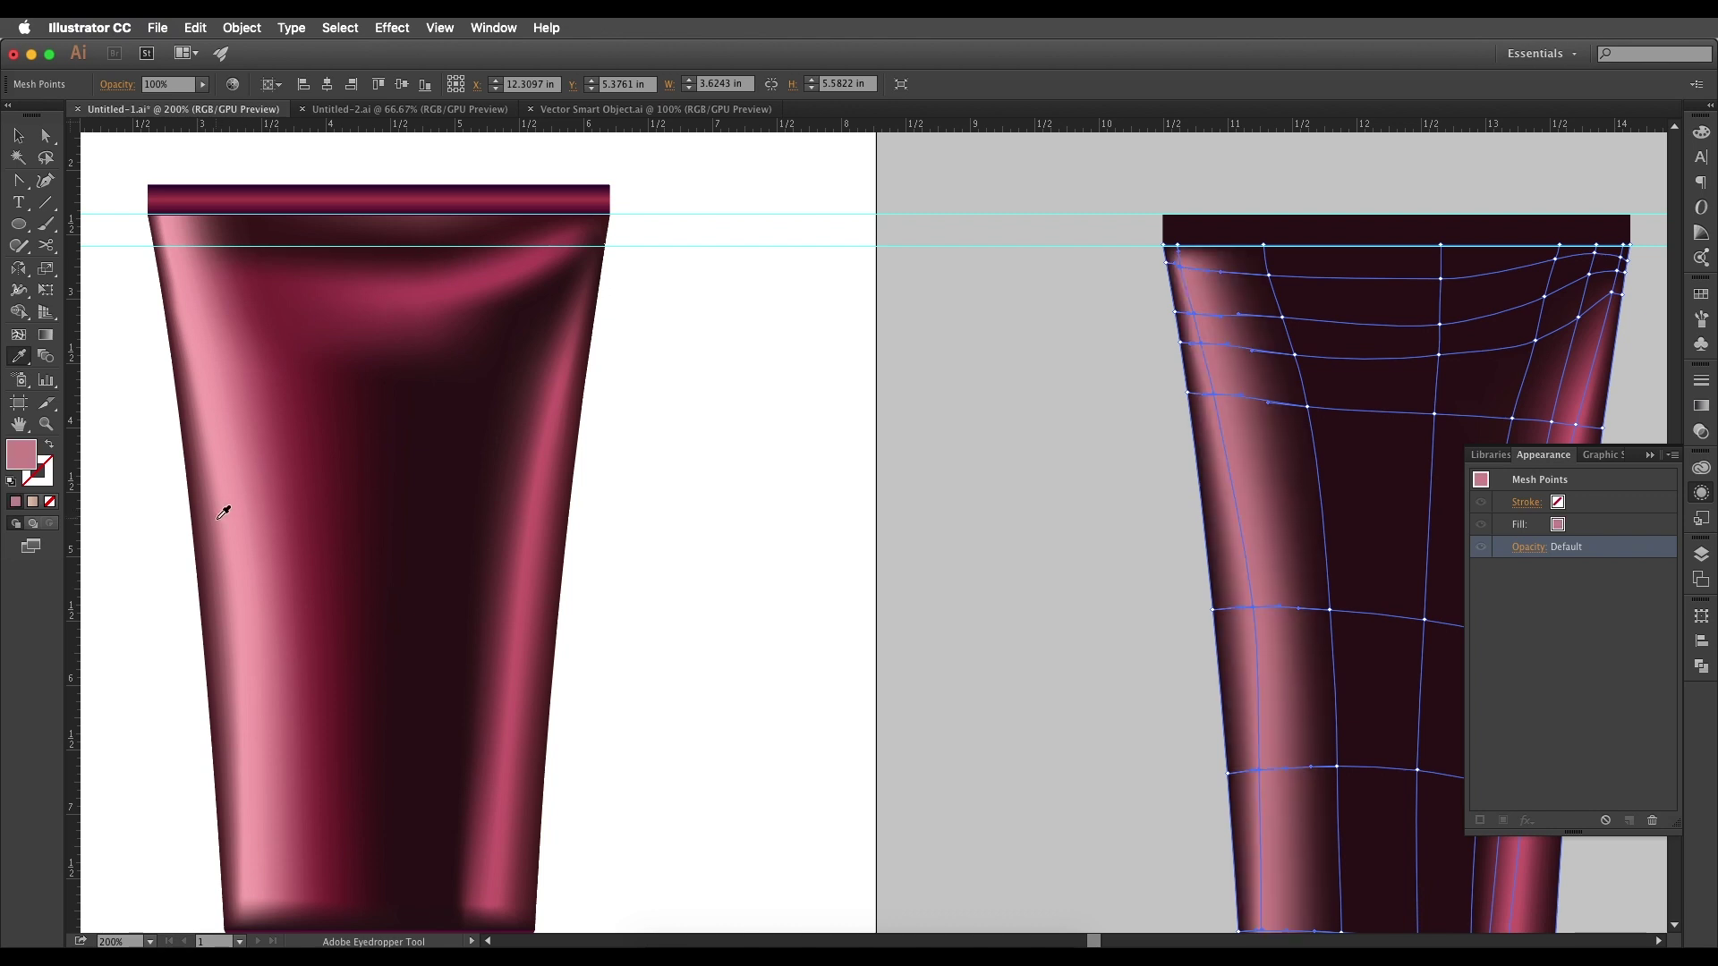
pyautogui.click(238, 508)
pyautogui.moveTo(234, 514); pyautogui.dragTo(233, 490)
pyautogui.press('v')
pyautogui.click(751, 536)
# - Recolour the second inner column of mesh points, from the base up to the third inner row, with the reference tube's crimson mid-tone
pyautogui.moveTo(1320, 601); pyautogui.dragTo(1267, 646)
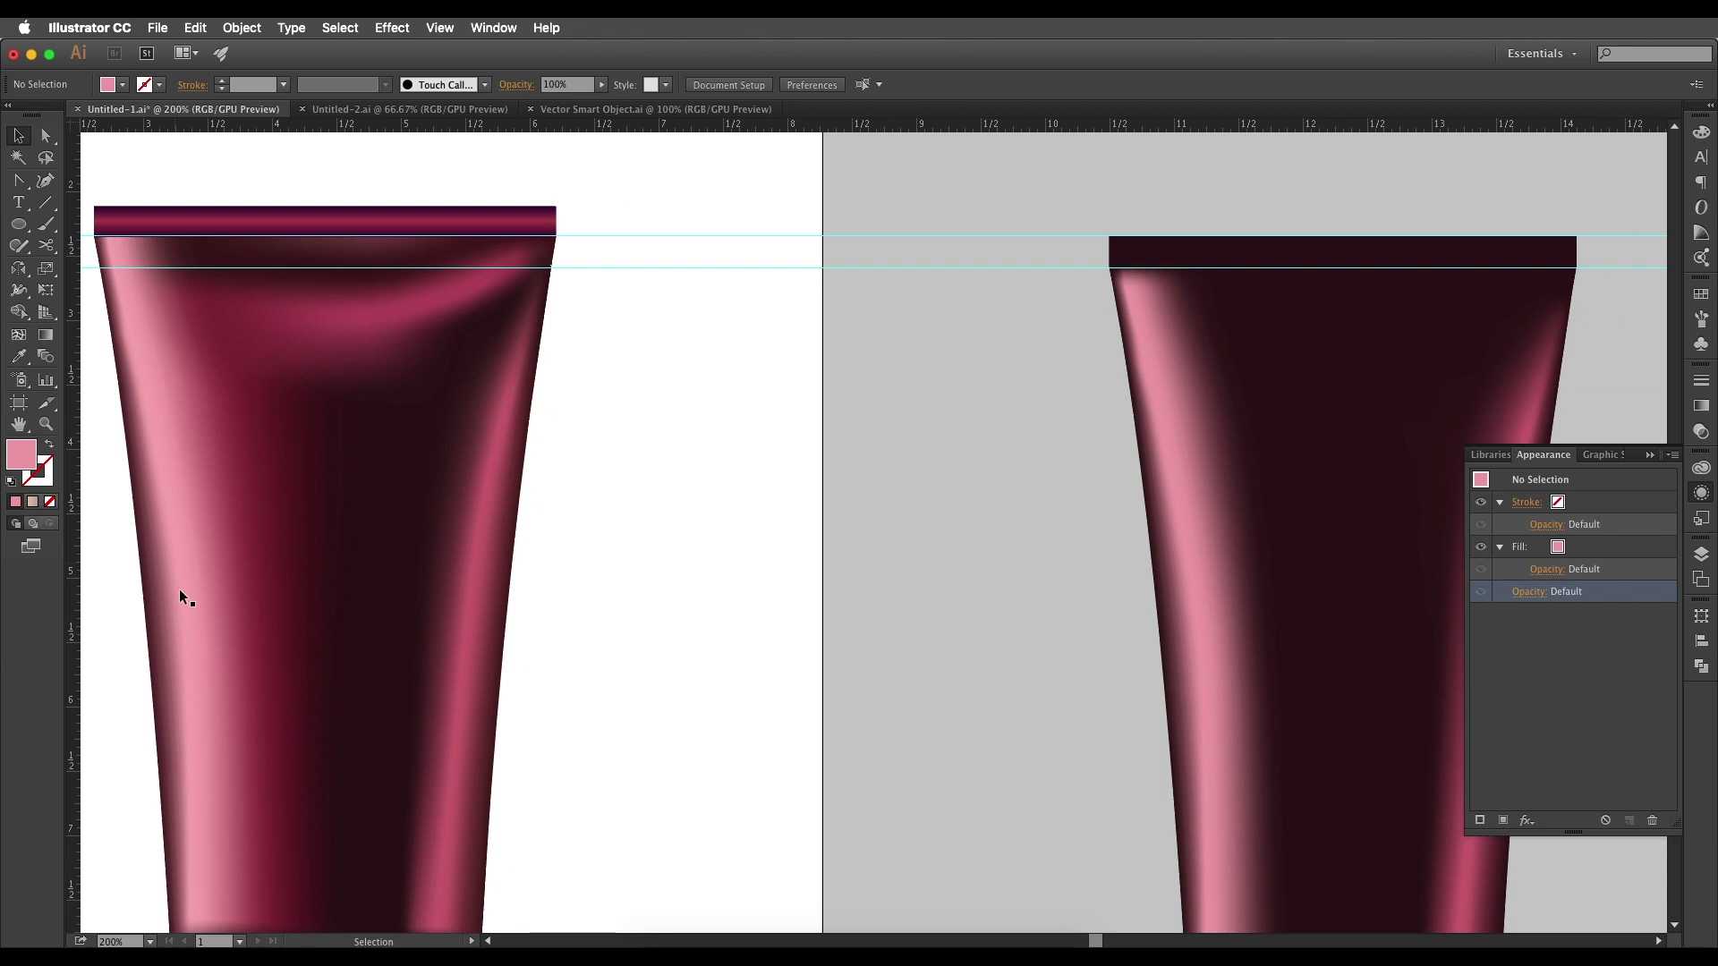
pyautogui.moveTo(771, 570); pyautogui.dragTo(758, 513)
pyautogui.press('a')
pyautogui.click(1290, 826)
pyautogui.click(1274, 897)
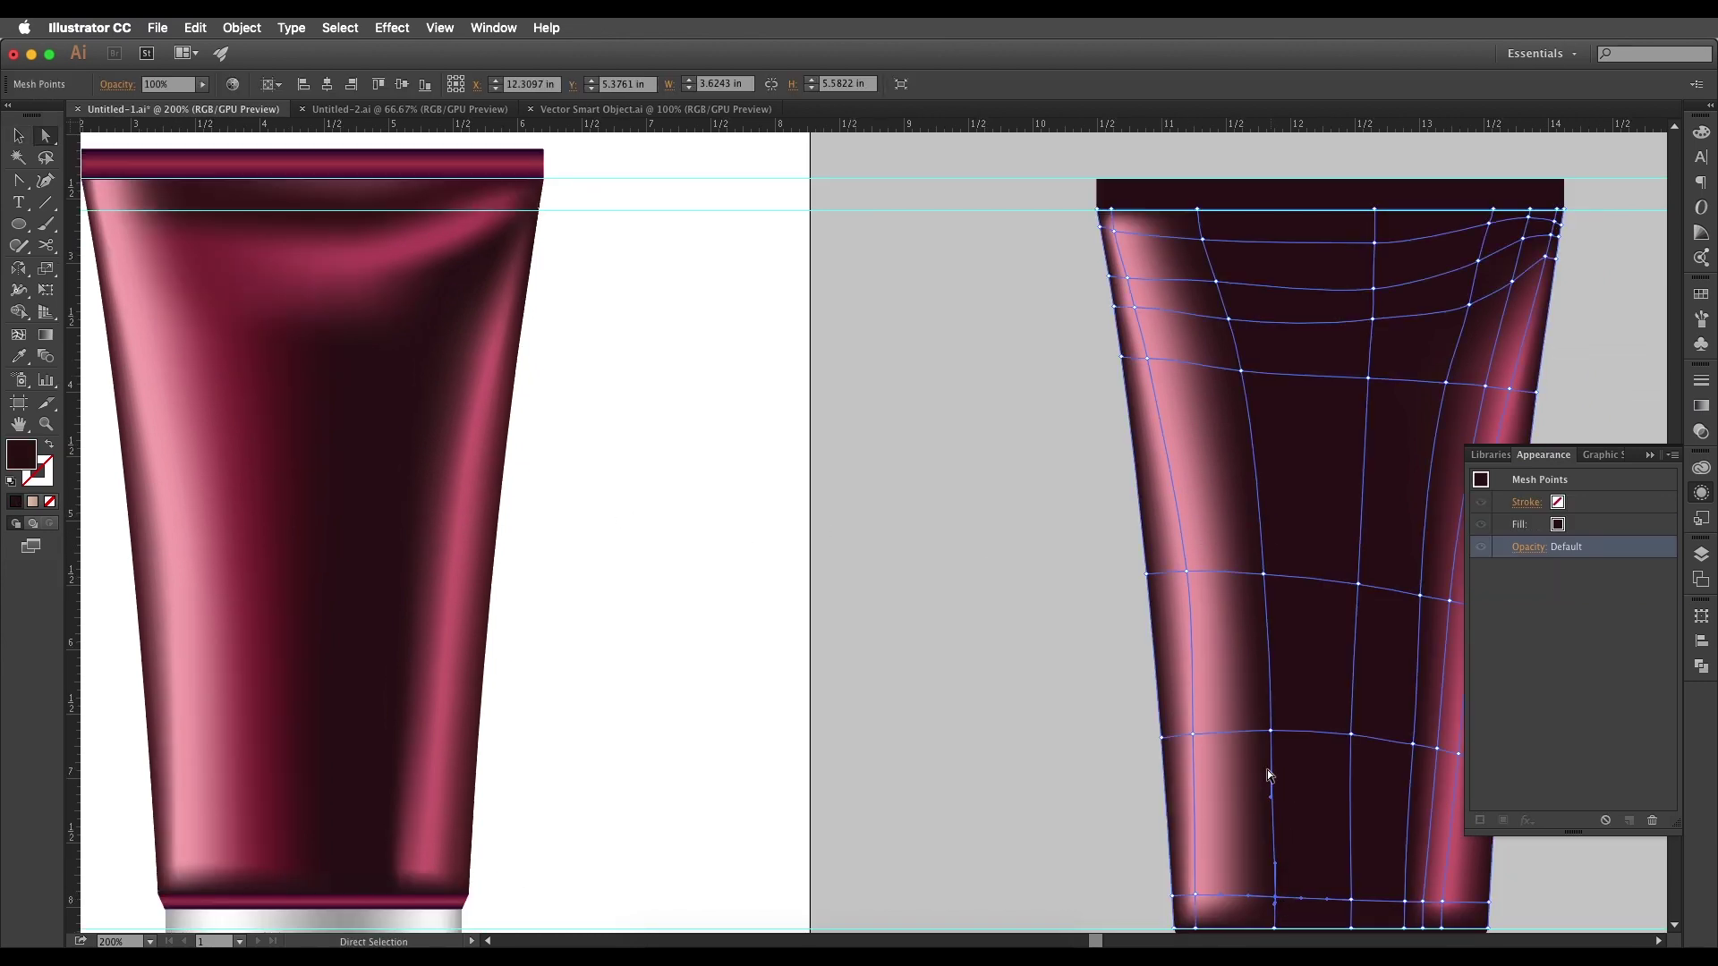
pyautogui.keyDown('super'); pyautogui.click(1277, 372); pyautogui.keyUp('super')
pyautogui.keyDown('super'); pyautogui.click(1230, 320); pyautogui.keyUp('super')
pyautogui.press('i')
pyautogui.click(253, 433)
pyautogui.click(242, 414)
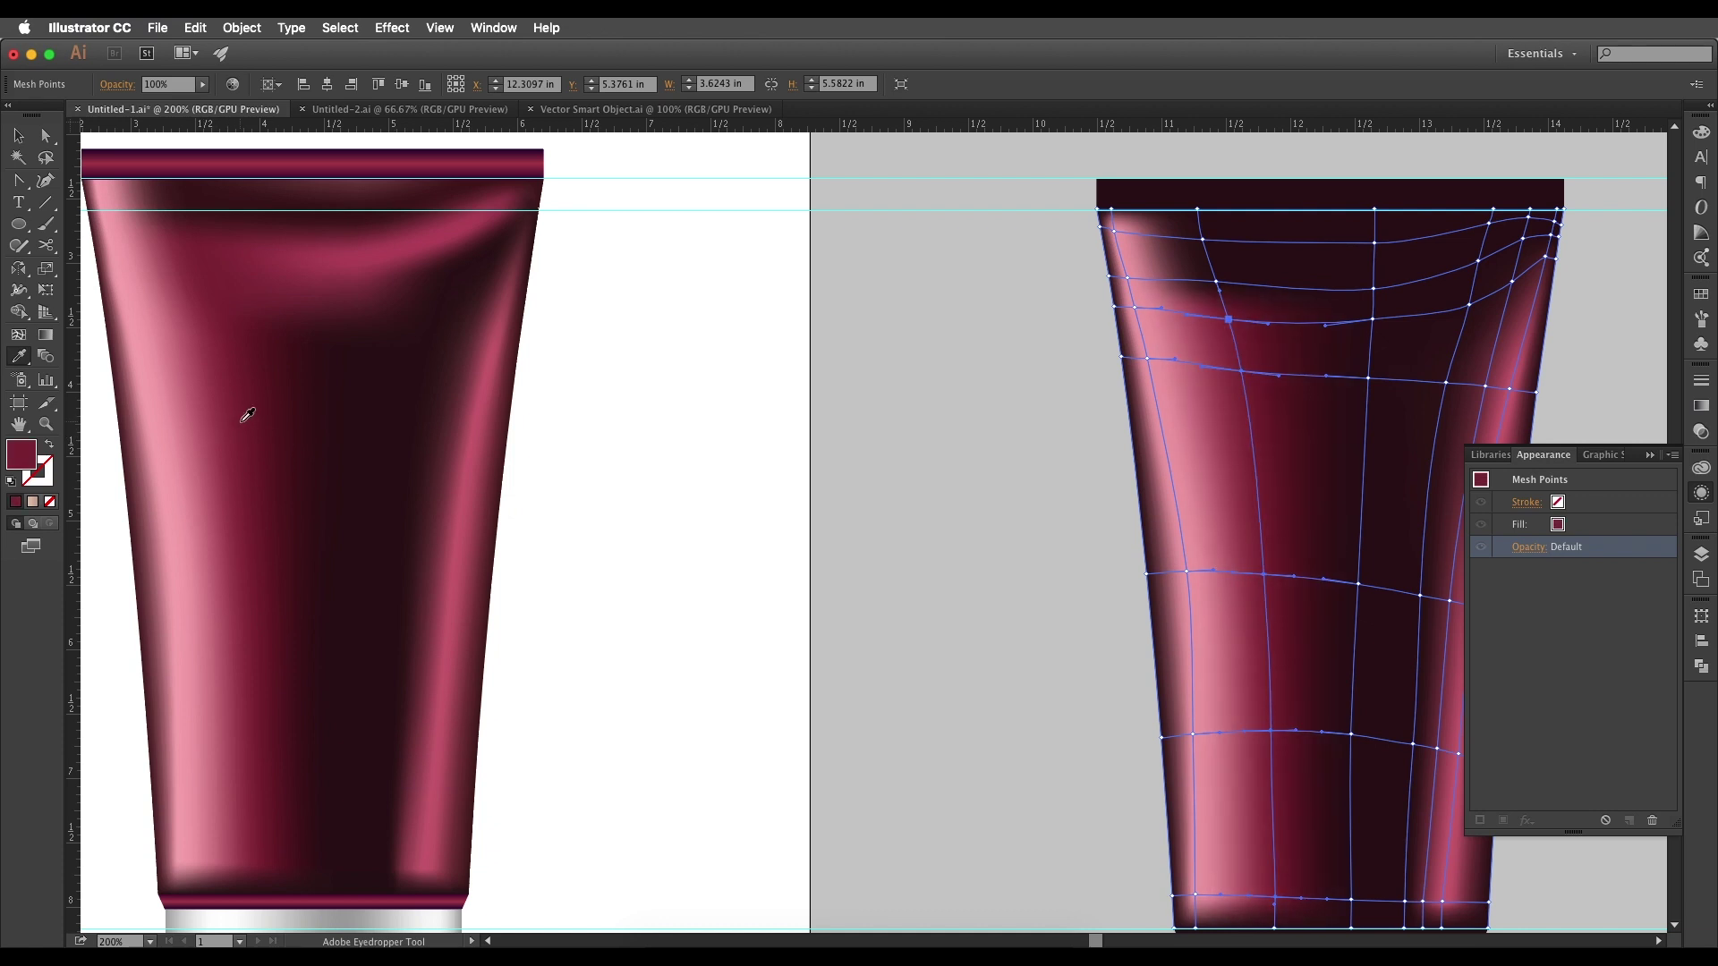
pyautogui.scroll(2, 812, 467)
pyautogui.press('v')
pyautogui.click(703, 401)
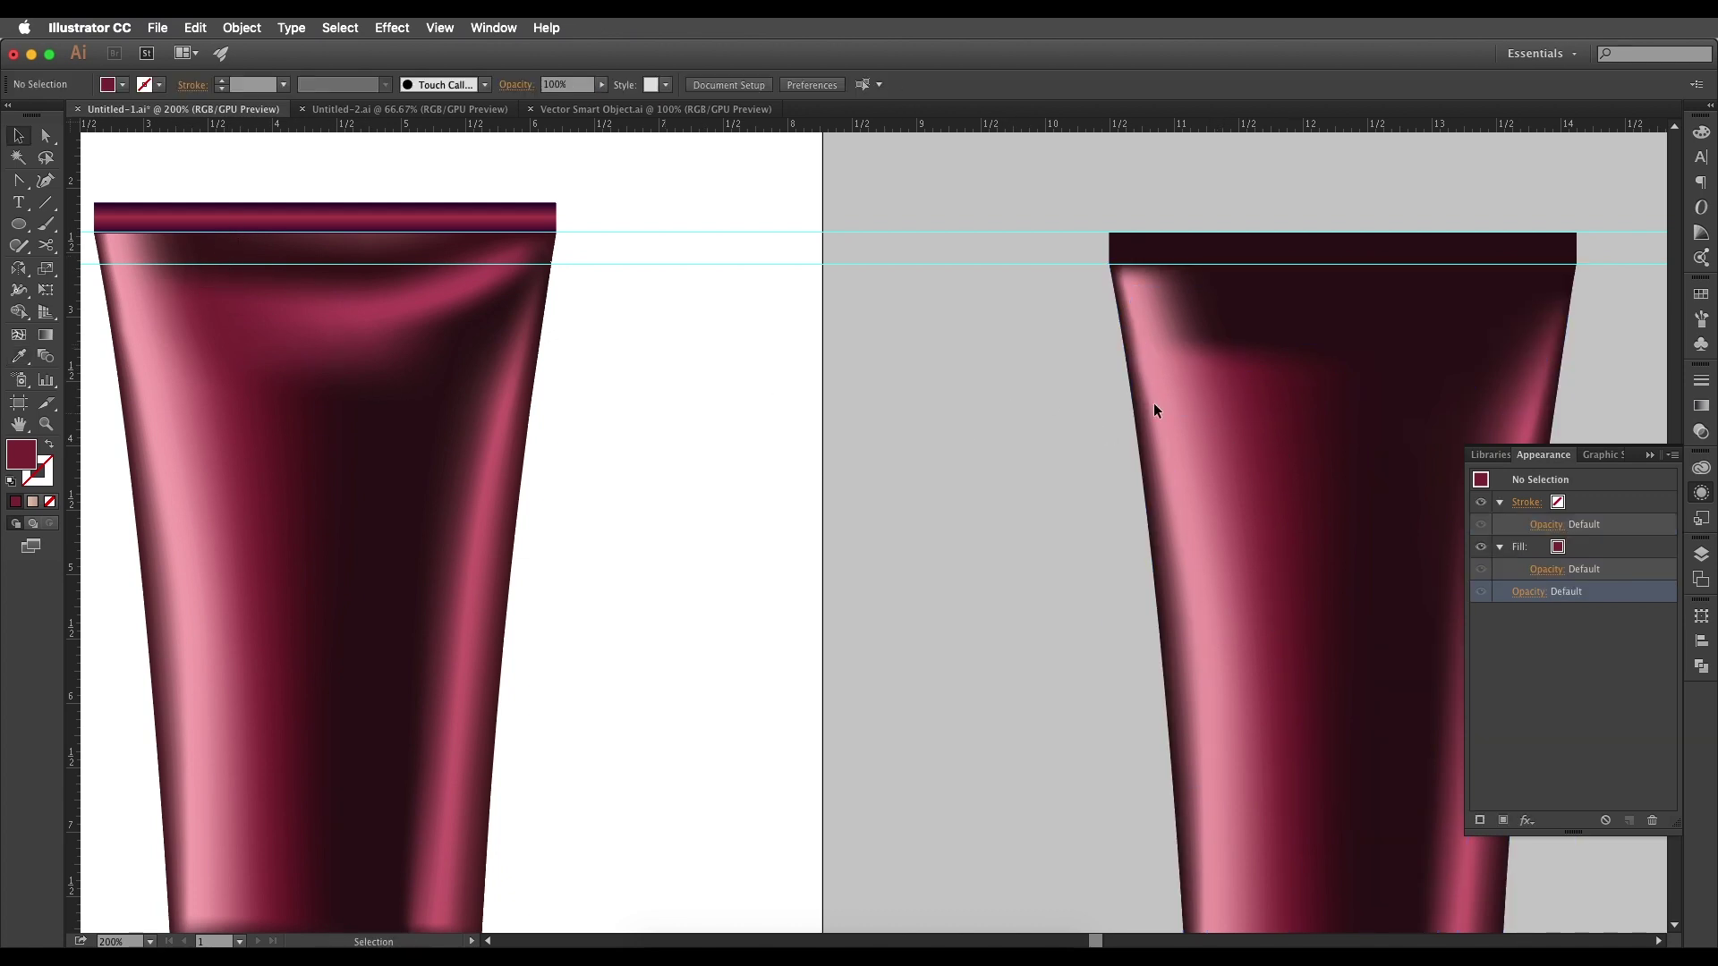
# - Recolour the mesh point where the second inner column crosses the second inner row with a dark crimson sampled from the adjacent shading
pyautogui.click(1209, 373)
pyautogui.press('a')
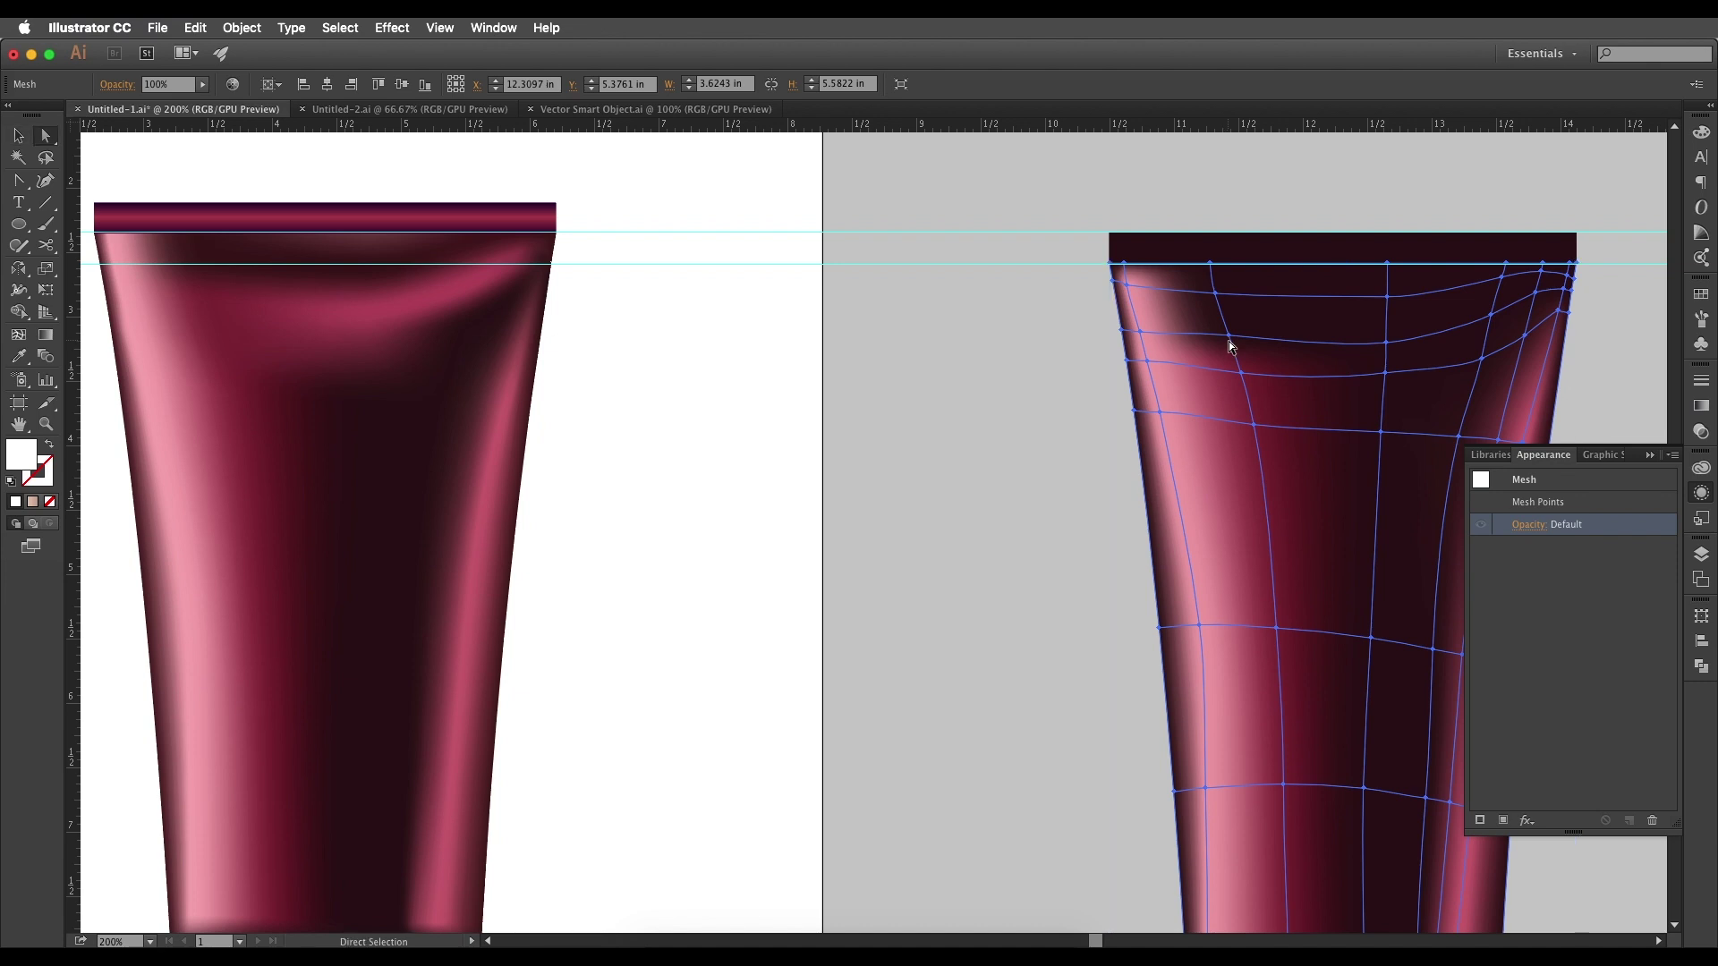
pyautogui.click(1230, 340)
pyautogui.press('i')
pyautogui.click(1231, 345)
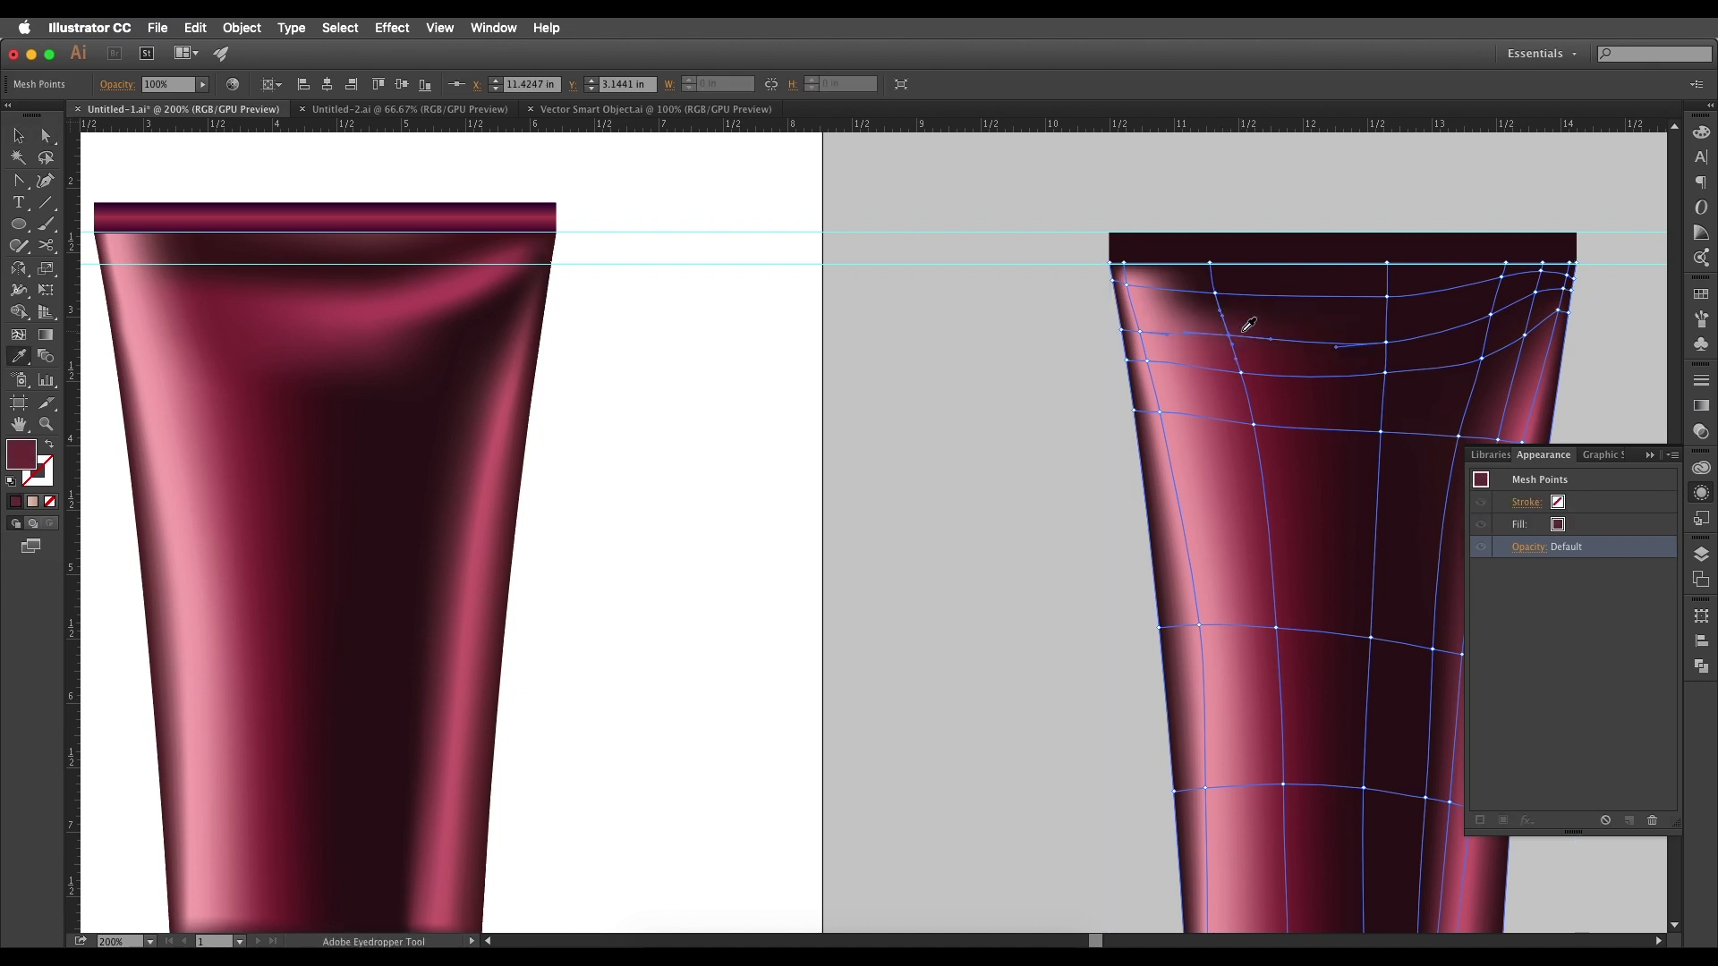
pyautogui.press('v')
pyautogui.click(1066, 416)
pyautogui.moveTo(1205, 322); pyautogui.dragTo(1162, 382)
pyautogui.click(1192, 345)
pyautogui.click(1008, 410)
# - Recolour the second inner row's mesh points, from the centre column toward the right edge, with the crimson of the reference tube's curved highlight
pyautogui.hscroll(-3, 769, 358)
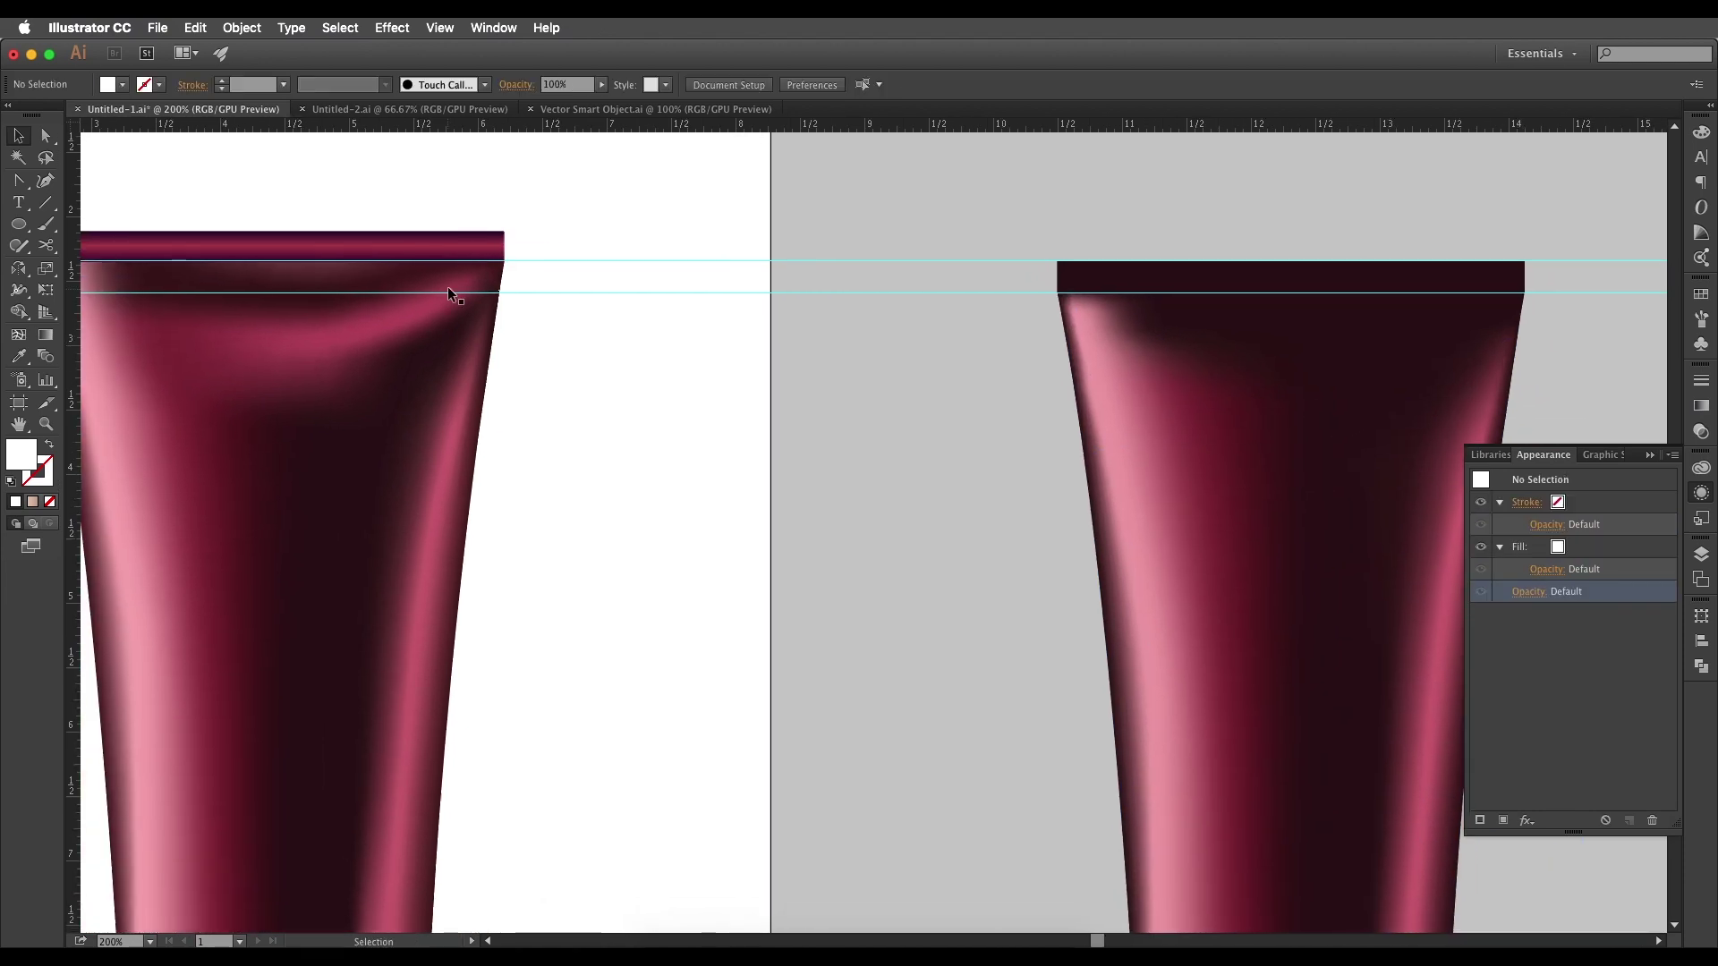
pyautogui.click(1333, 339)
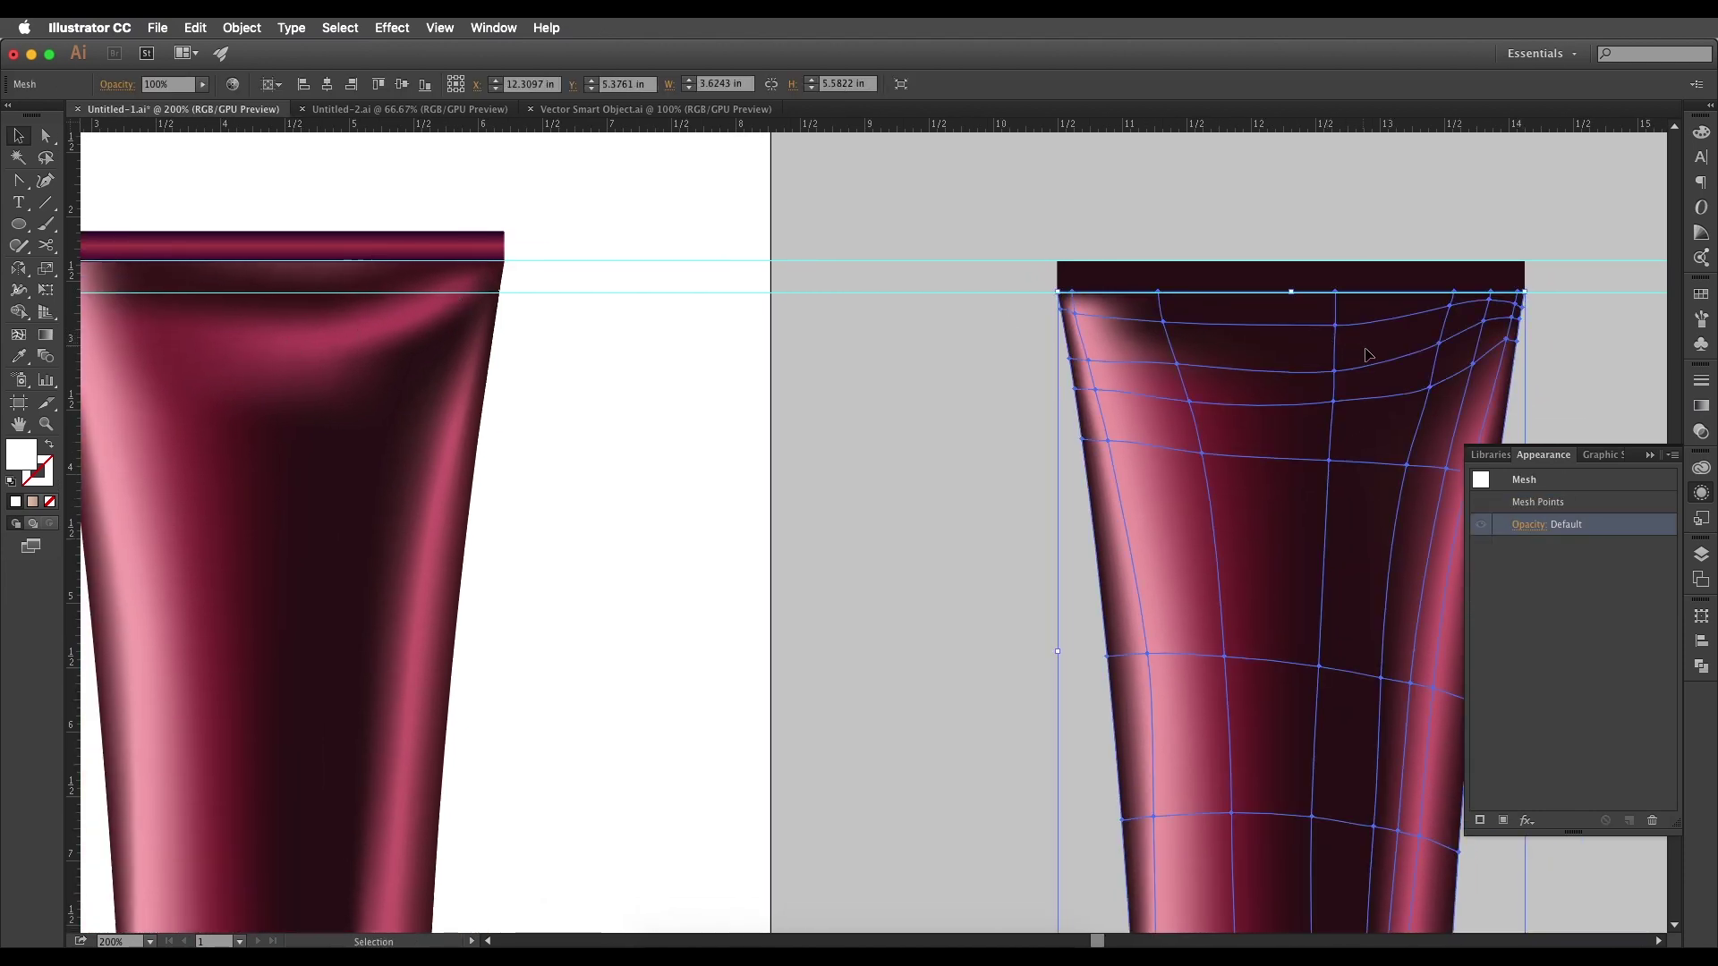
pyautogui.press('a')
pyautogui.click(1334, 370)
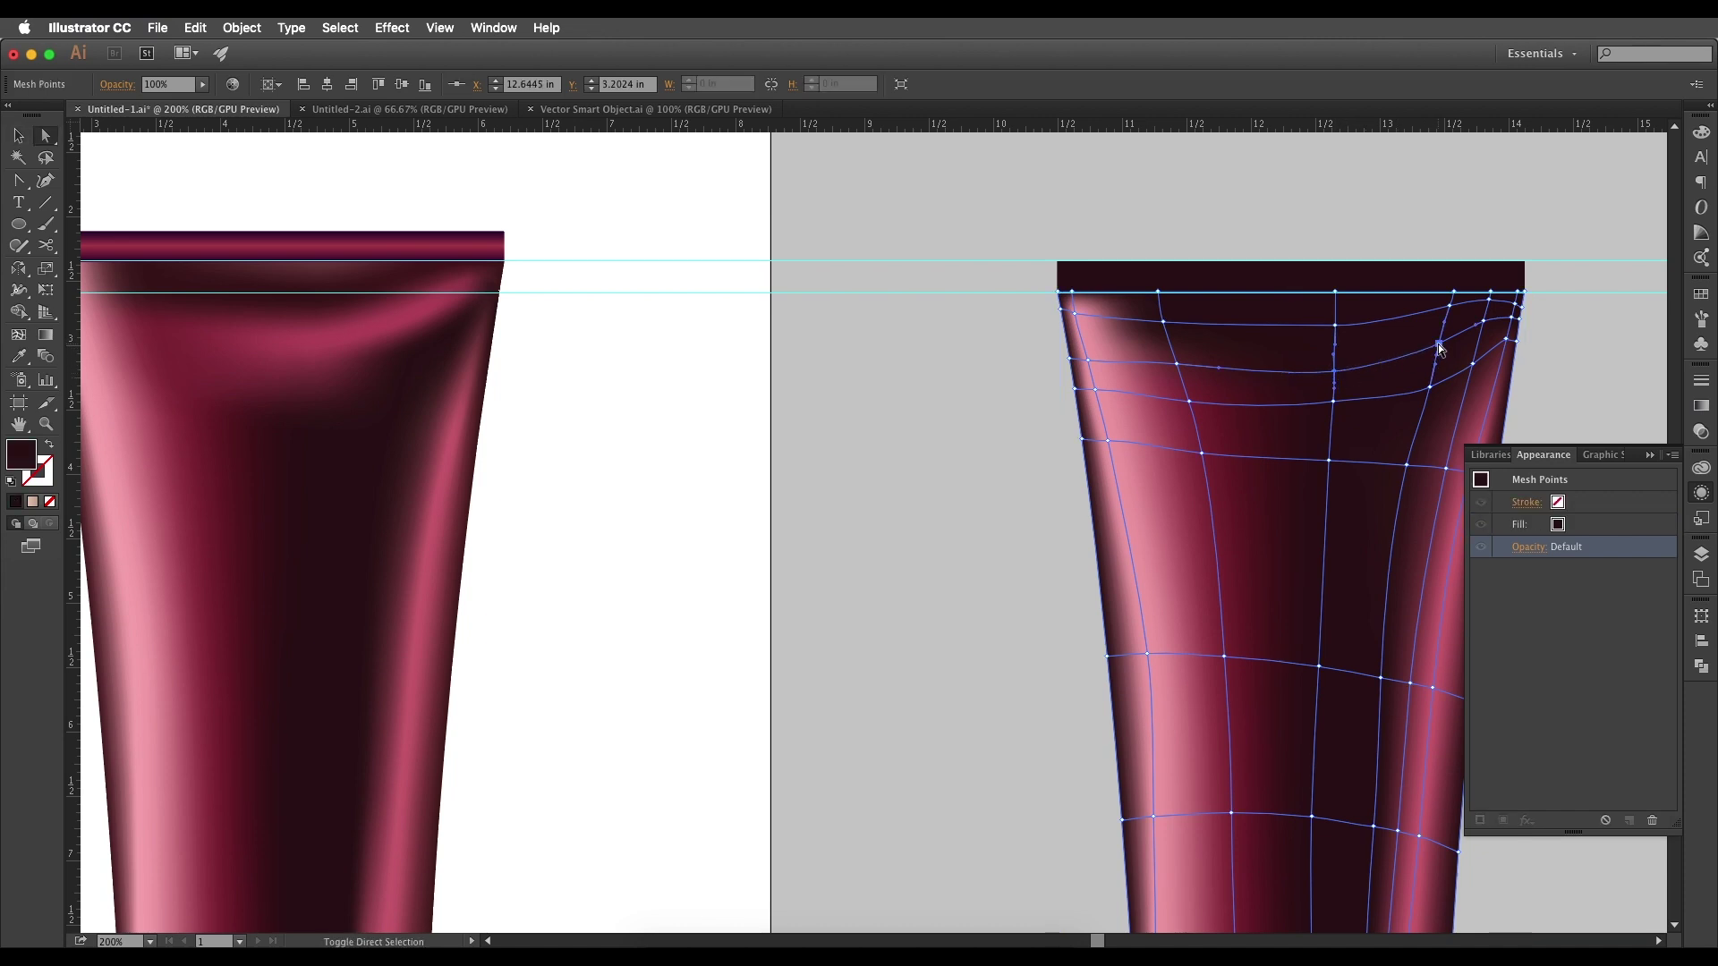
pyautogui.click(1483, 323)
pyautogui.press('i')
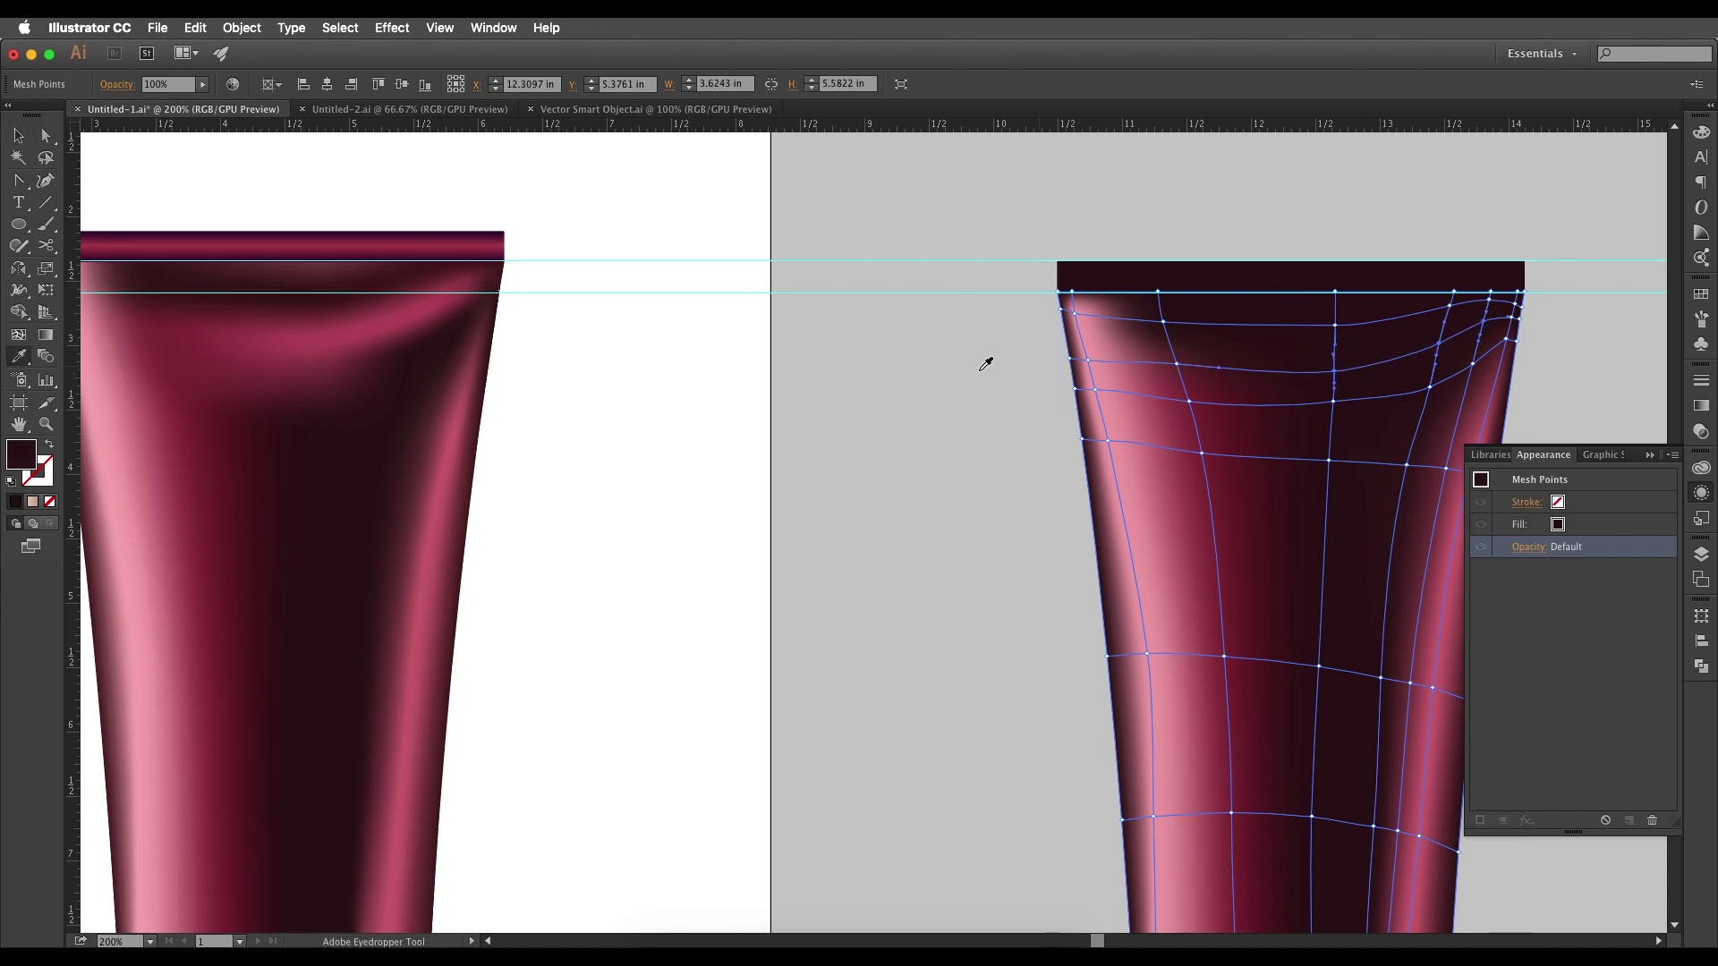
pyautogui.click(414, 320)
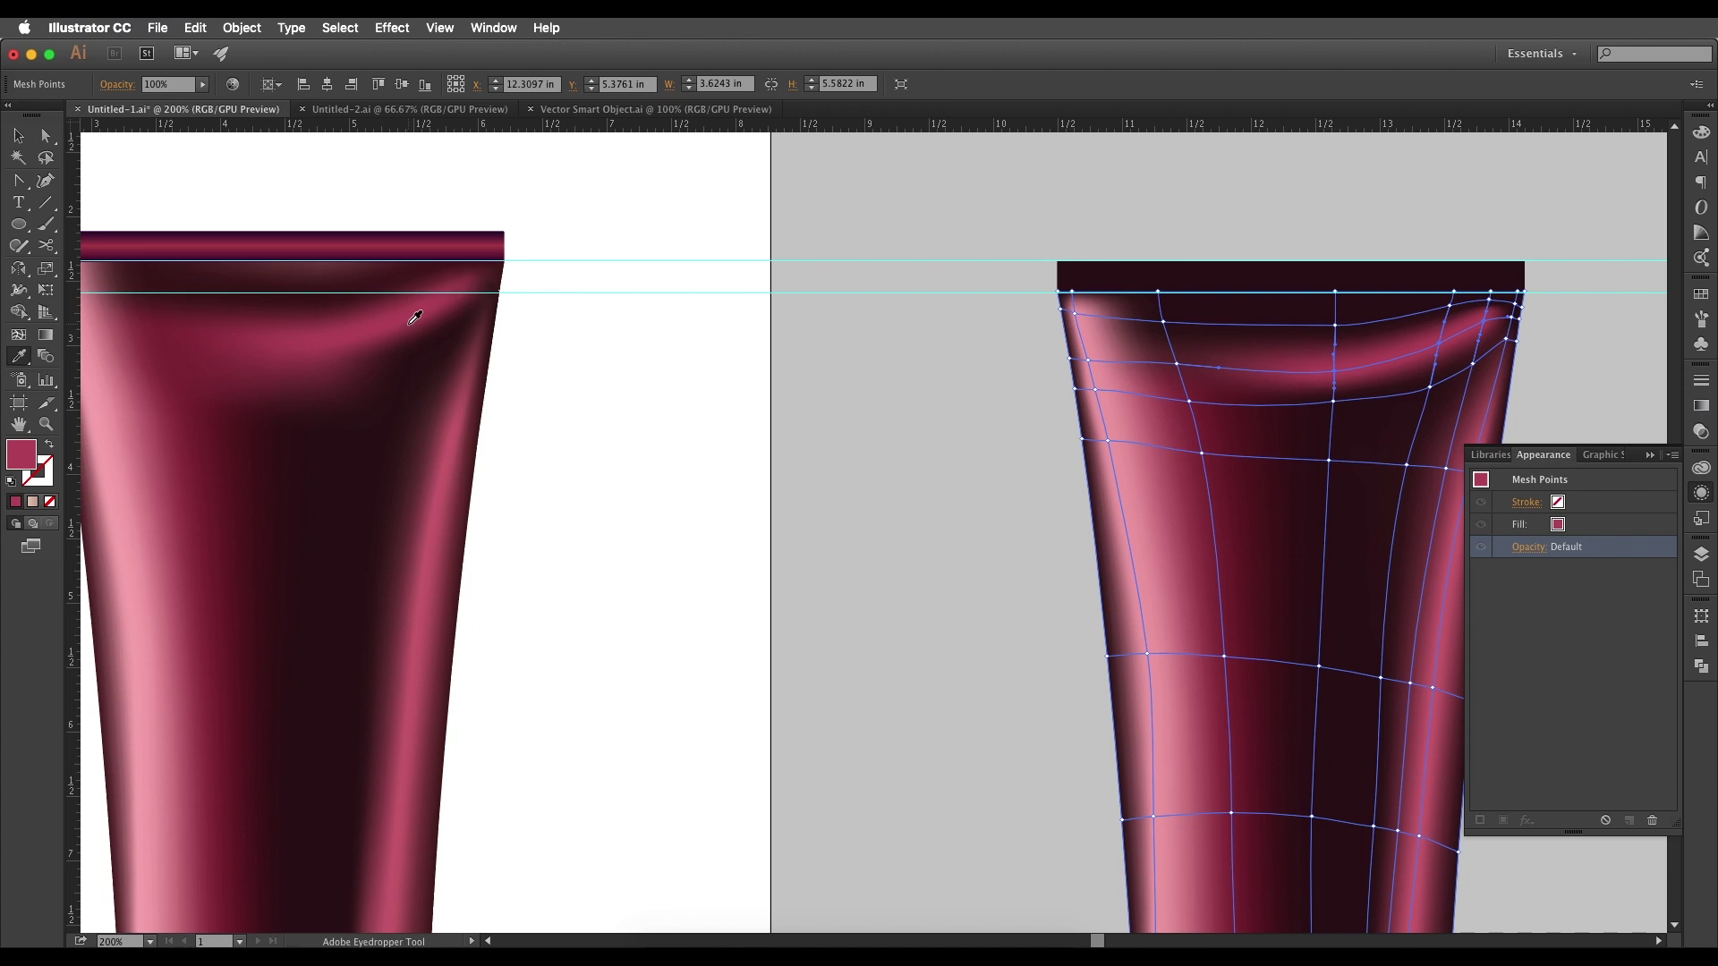
pyautogui.click(400, 326)
pyautogui.click(392, 327)
pyautogui.press('v')
pyautogui.click(1017, 399)
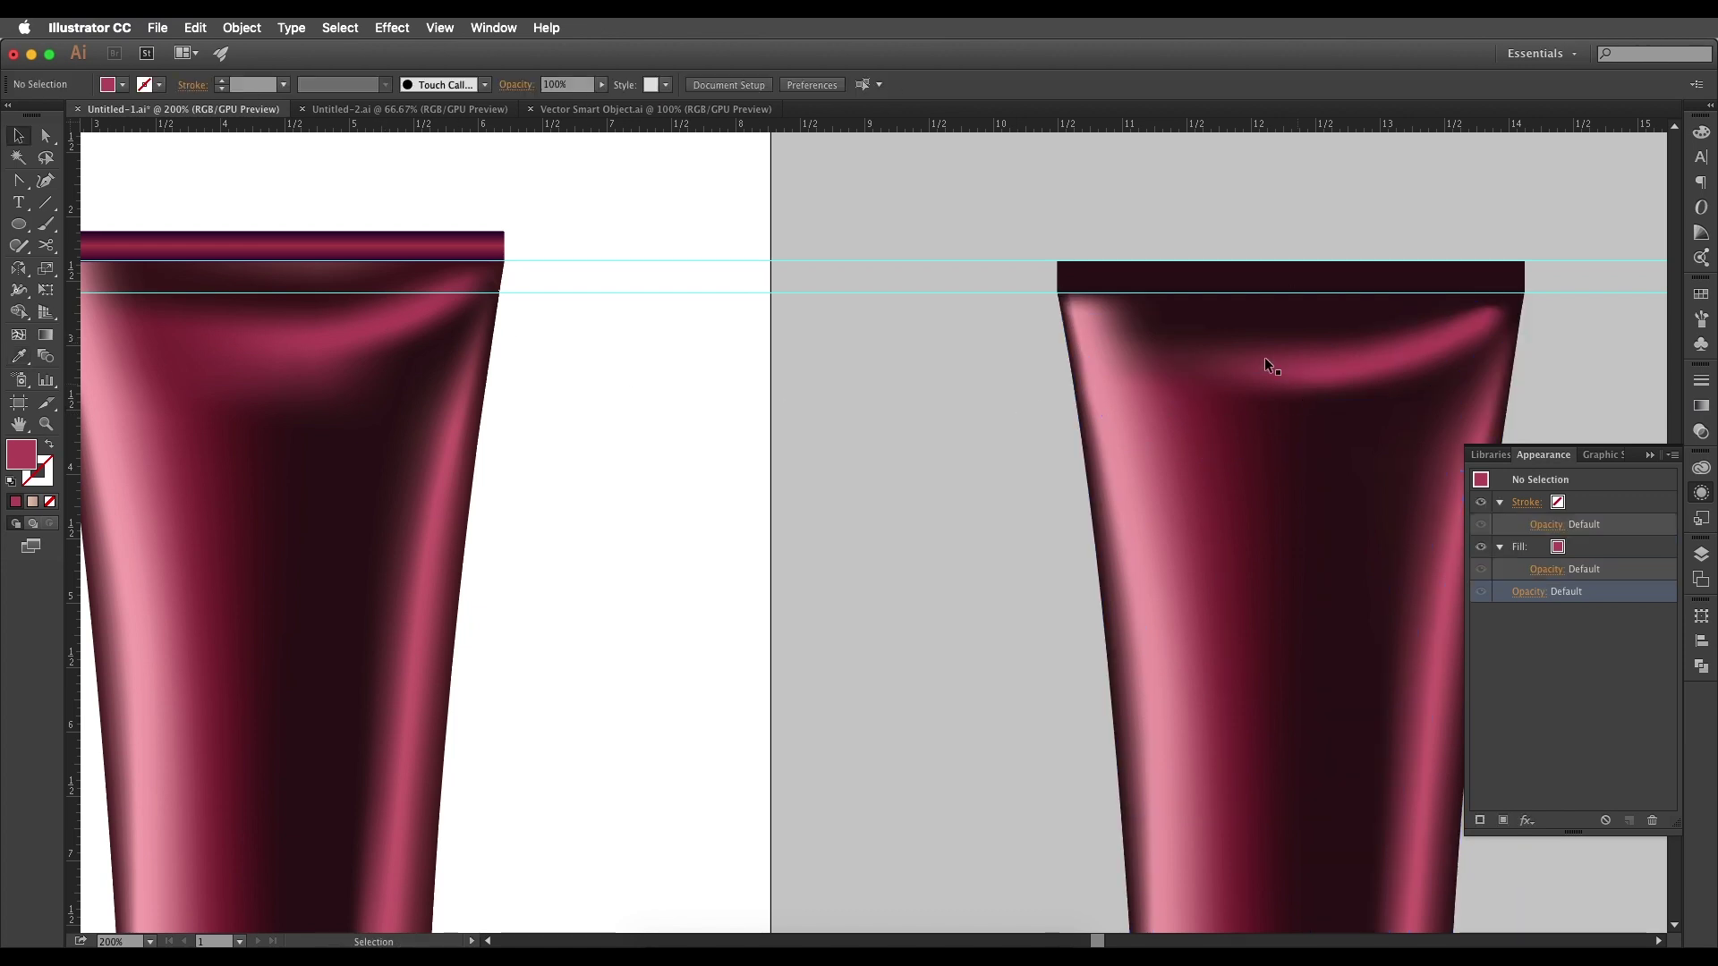
# - Recolour the centre-column mesh point just below the curved highlight with a maroon sampled from the highlight's lower fade
pyautogui.click(1308, 400)
pyautogui.press('a')
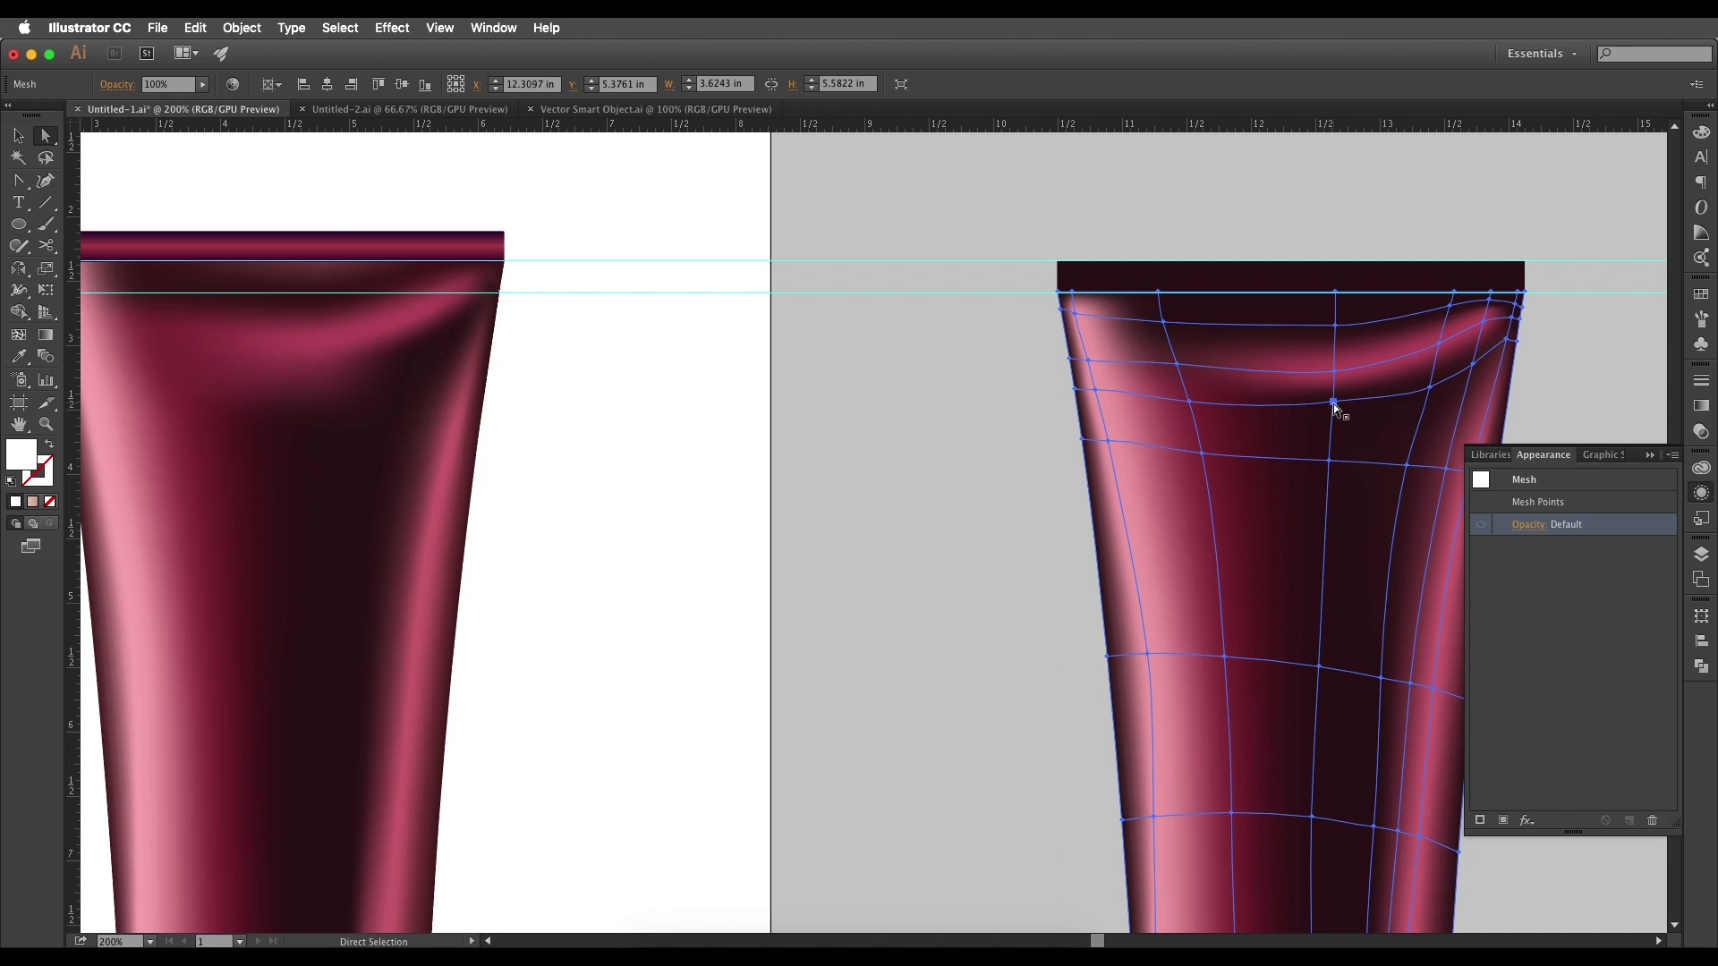
pyautogui.click(1333, 403)
pyautogui.press('i')
pyautogui.click(1315, 396)
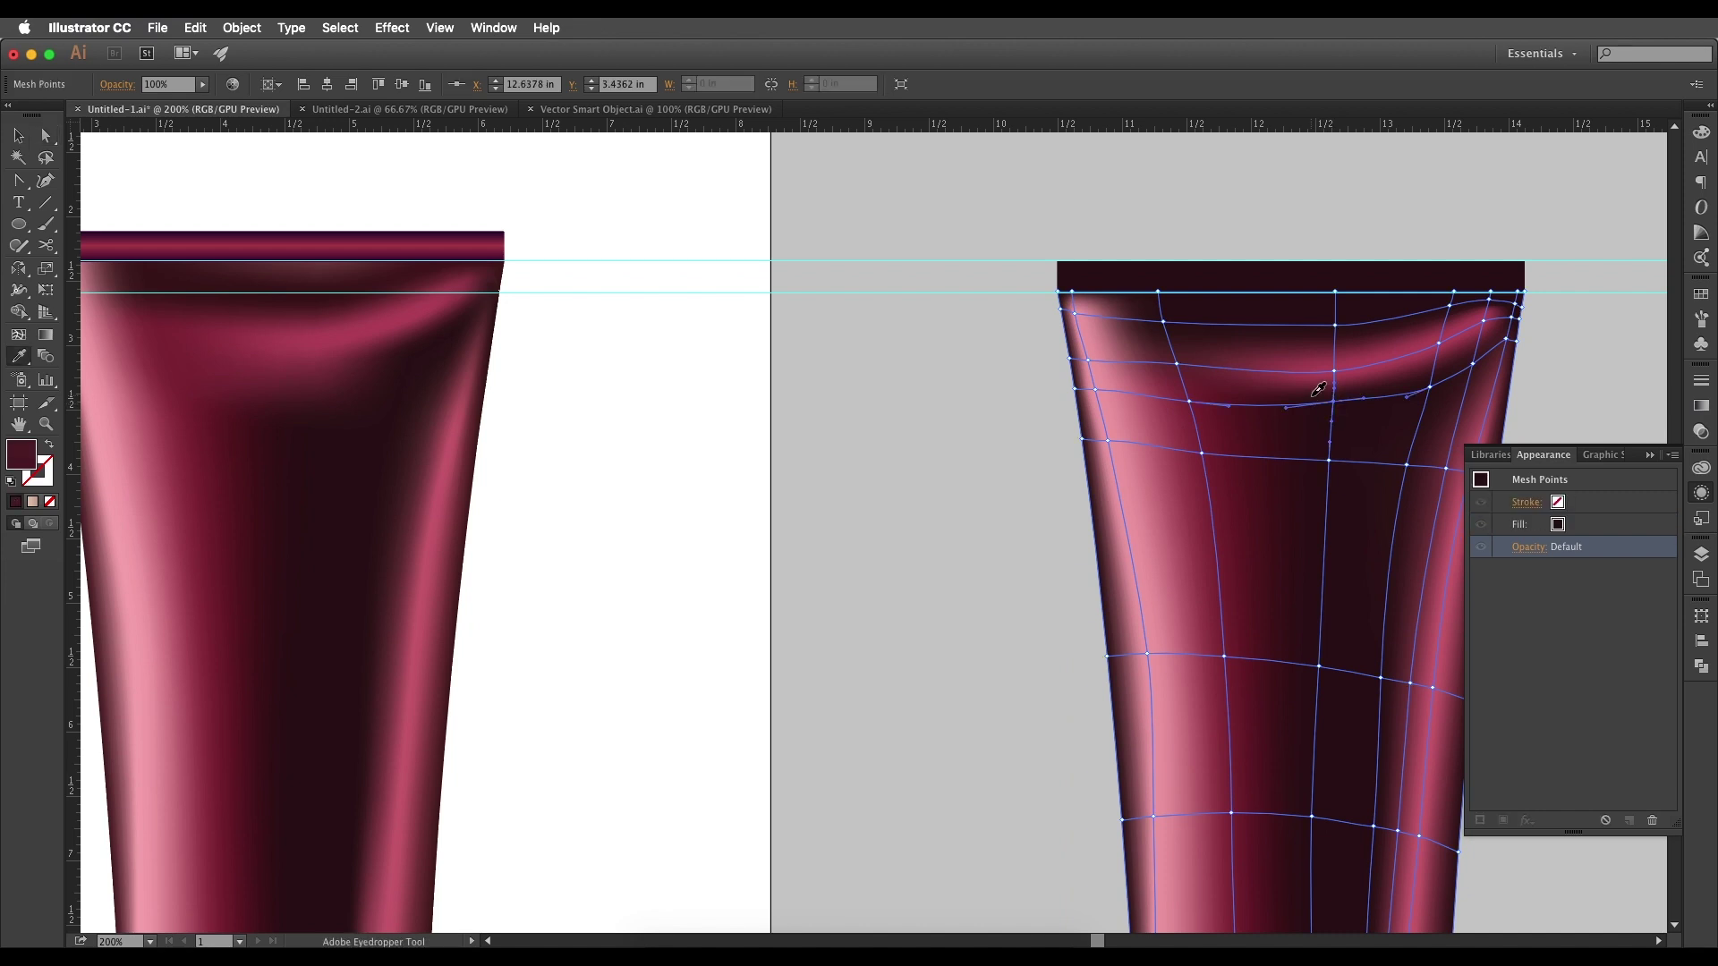
pyautogui.click(1316, 392)
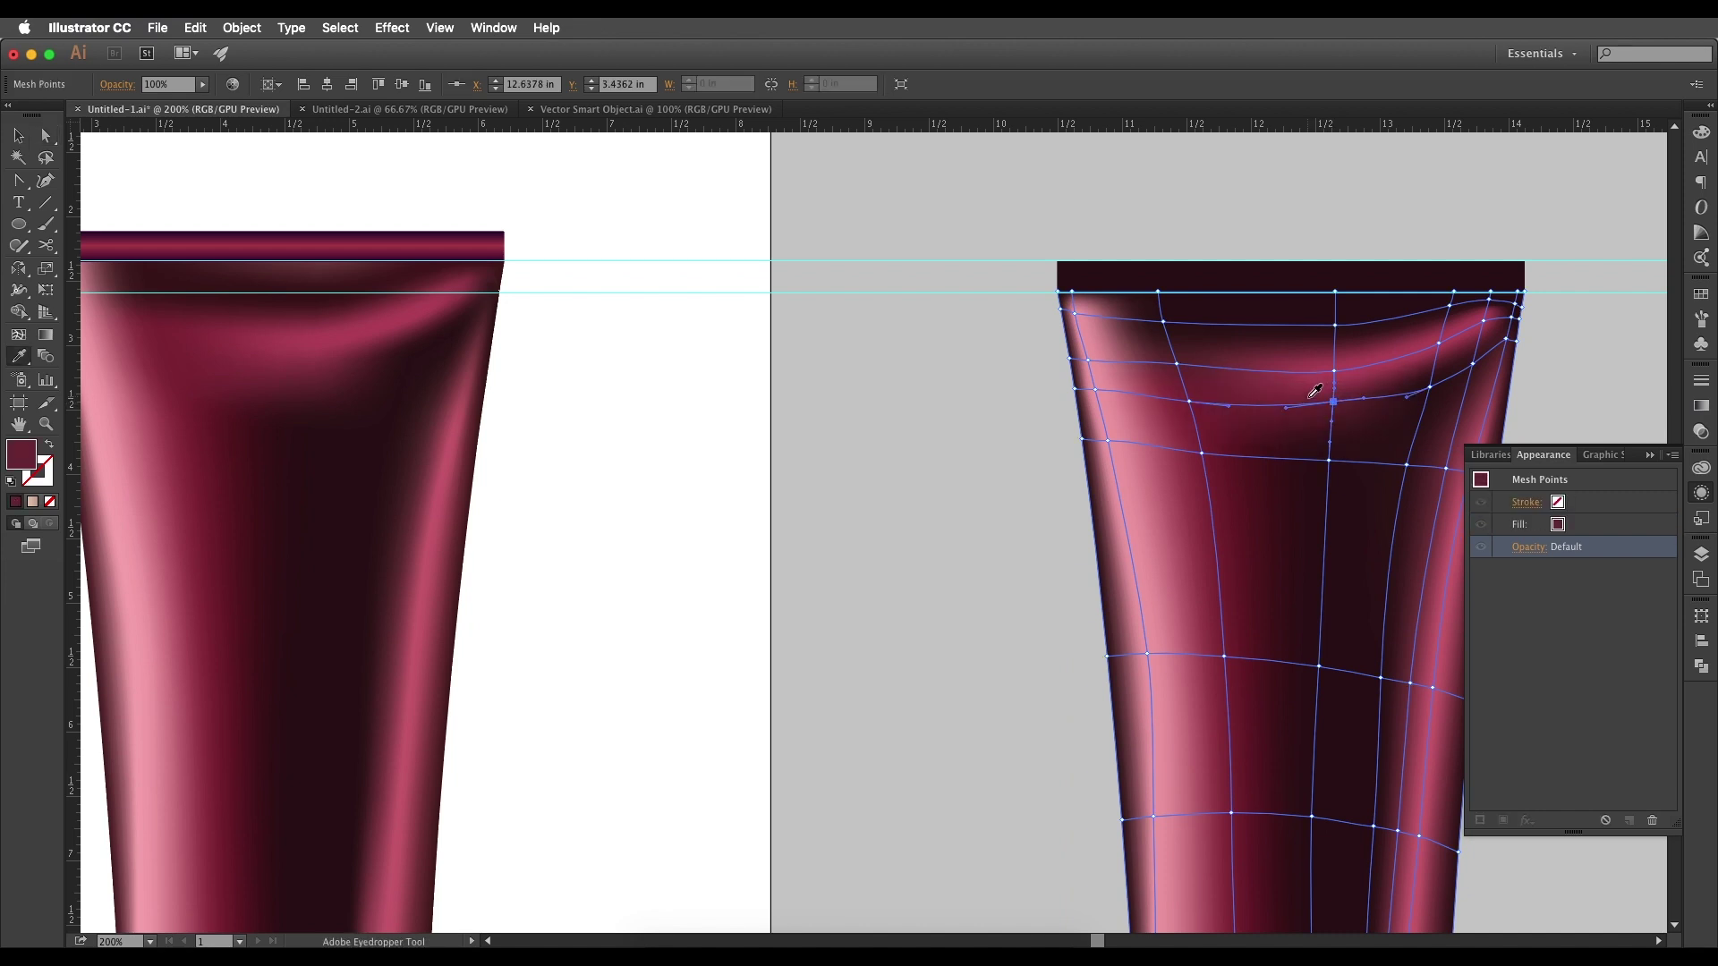
pyautogui.press('v')
pyautogui.press('super+shift+a')
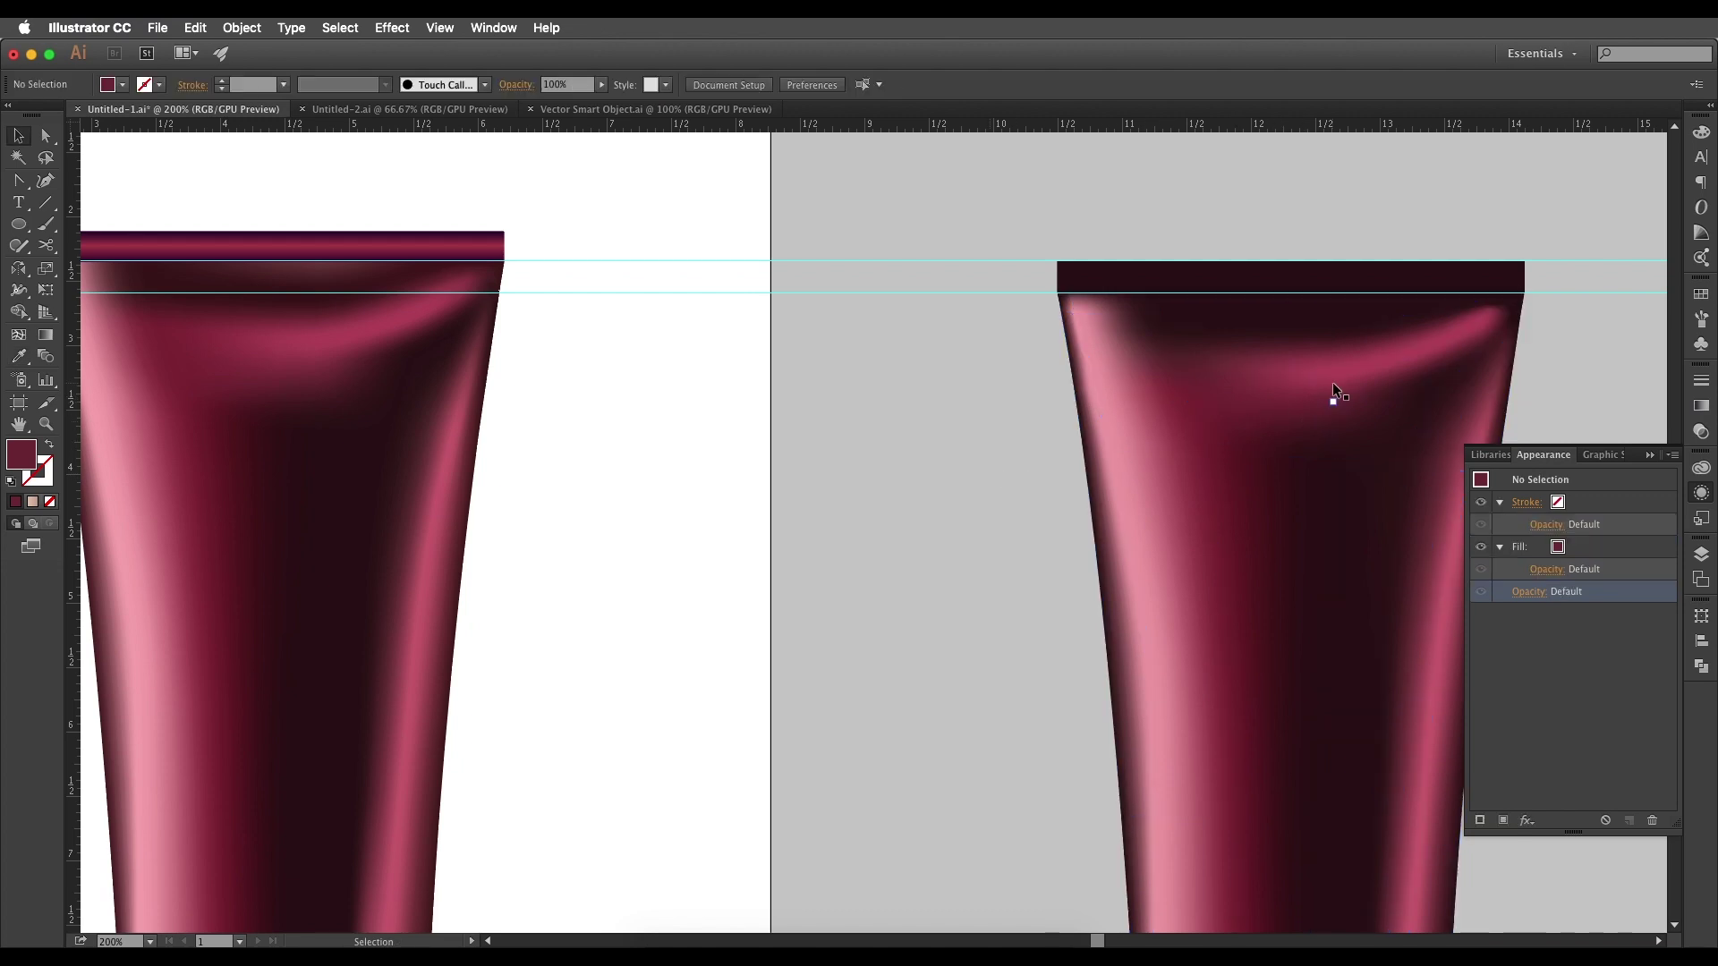
pyautogui.press('space')
pyautogui.moveTo(1156, 416); pyautogui.dragTo(1127, 419)
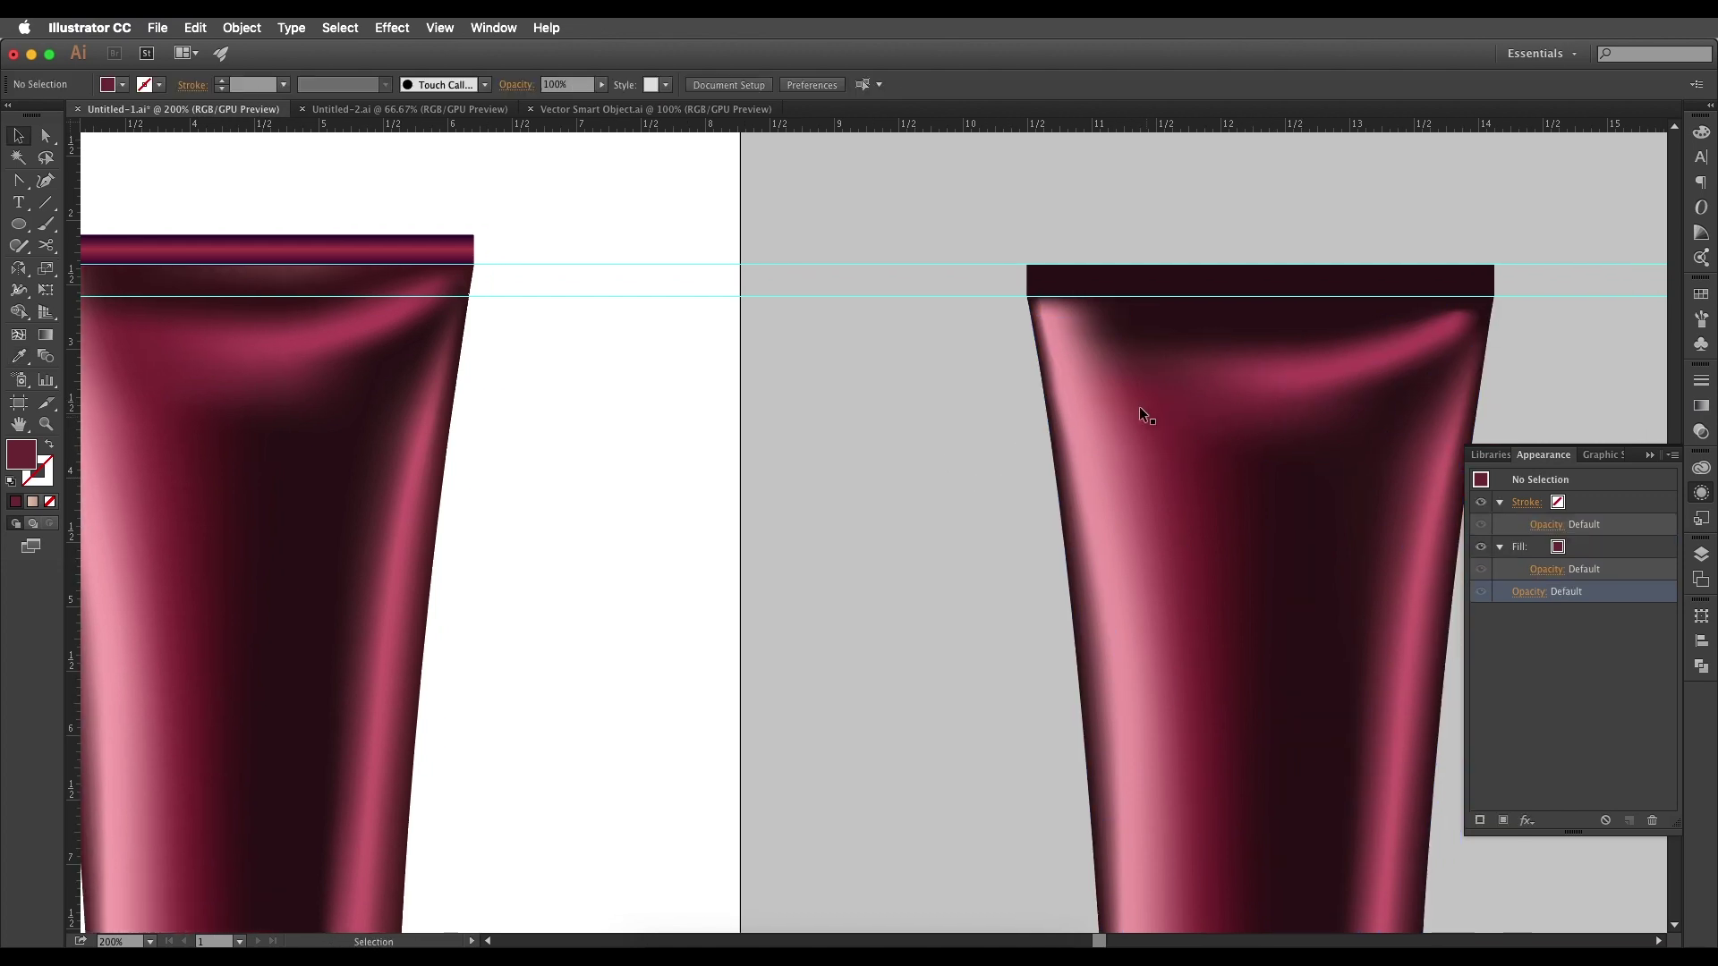
pyautogui.press('space')
pyautogui.moveTo(1001, 419); pyautogui.dragTo(1044, 426)
pyautogui.press('space')
pyautogui.click(1204, 362)
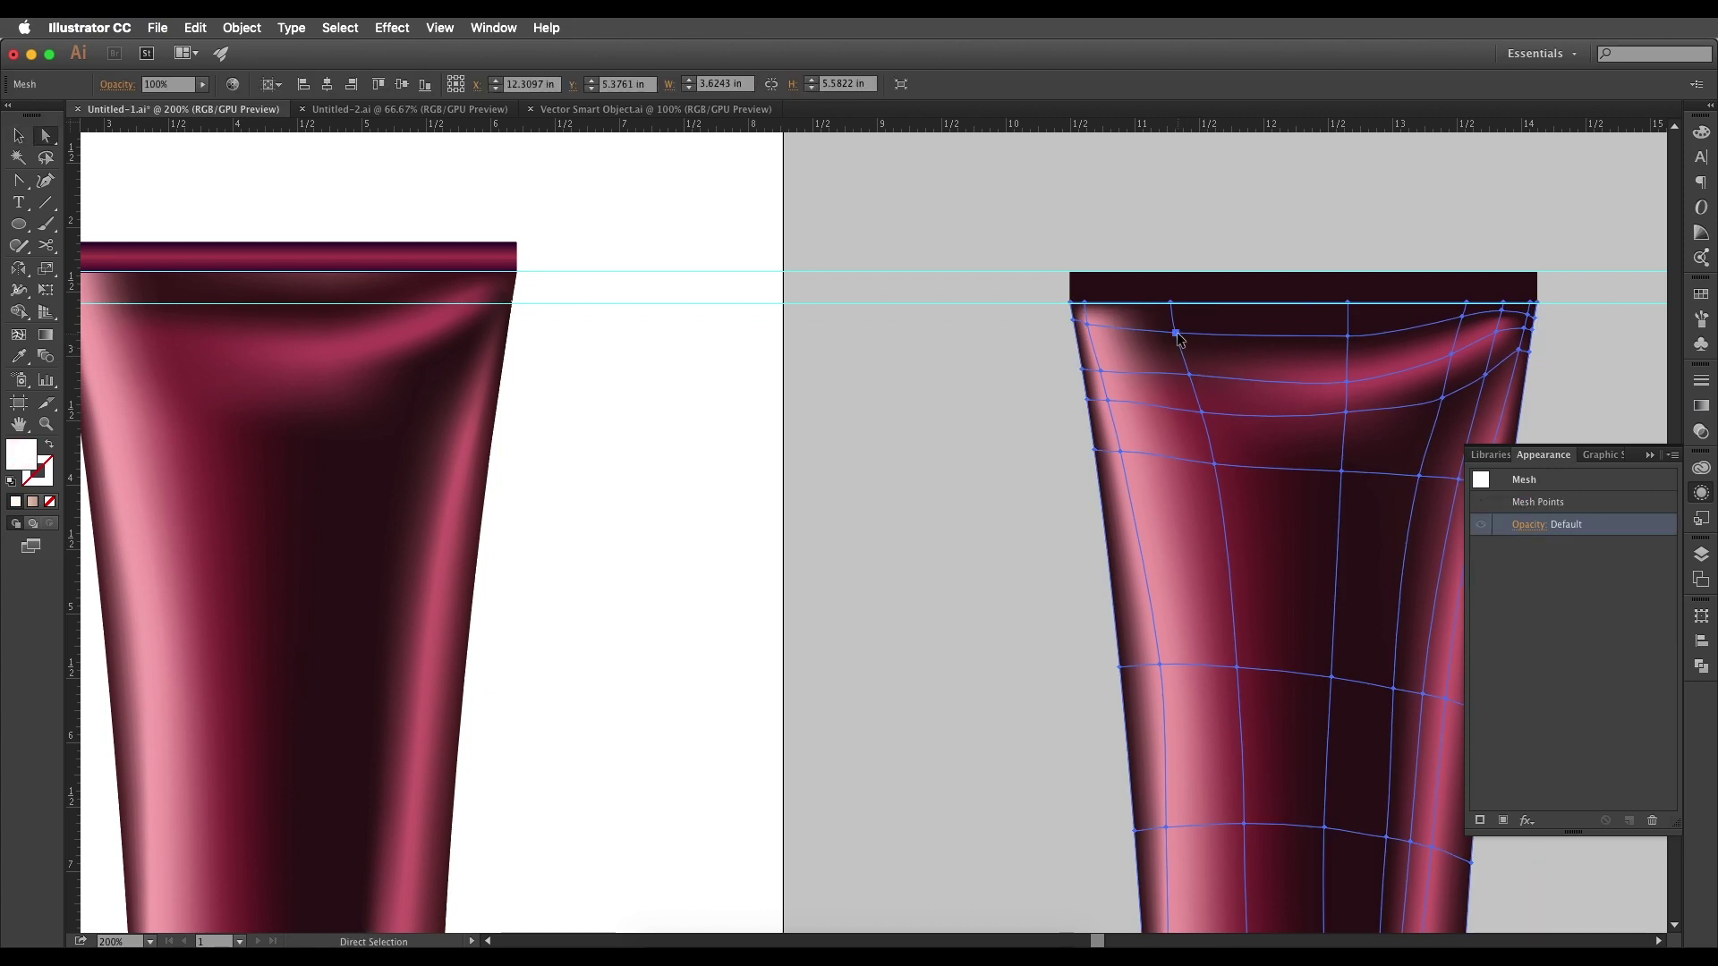
pyautogui.click(1176, 332)
pyautogui.press('i')
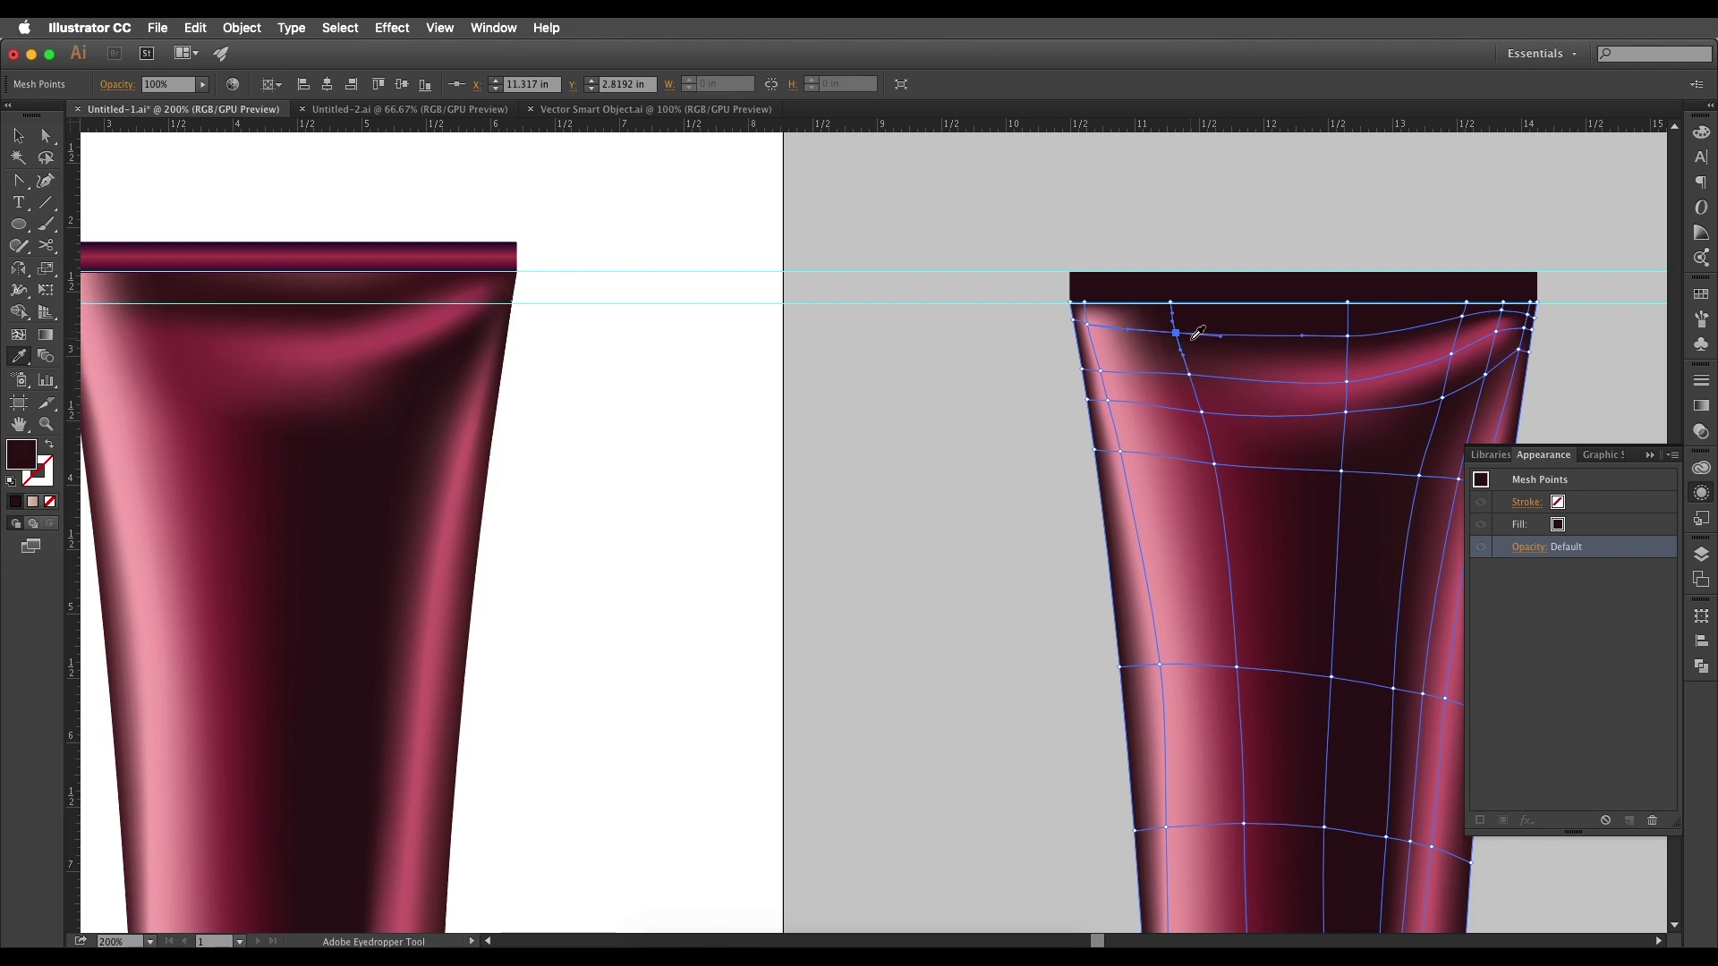
pyautogui.press('v')
pyautogui.click(1006, 376)
# - Recolour the second inner column's mesh point just above the tube body's base with the crimson beside the reference tube's left highlight
pyautogui.moveTo(1182, 400); pyautogui.dragTo(1103, 399)
pyautogui.moveTo(1289, 866); pyautogui.dragTo(1269, 675)
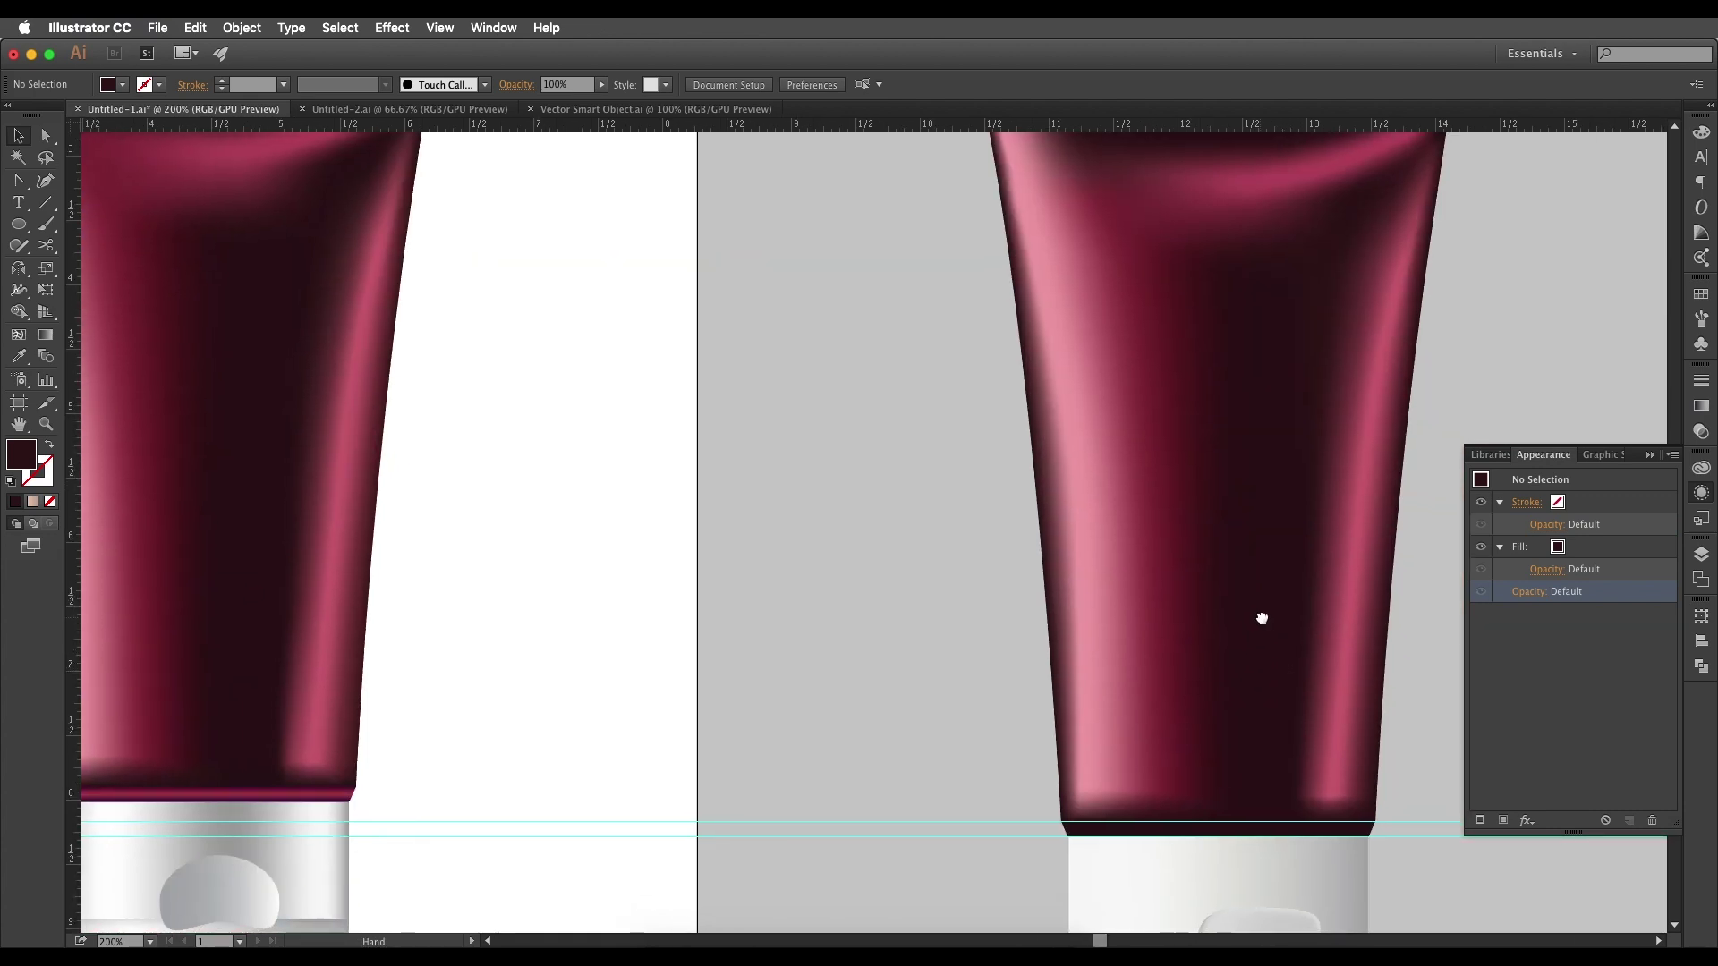
pyautogui.hscroll(-3, 1284, 613)
pyautogui.scroll(-1, 1284, 614)
pyautogui.scroll(-1, 1297, 620)
pyautogui.hscroll(-1, 1297, 620)
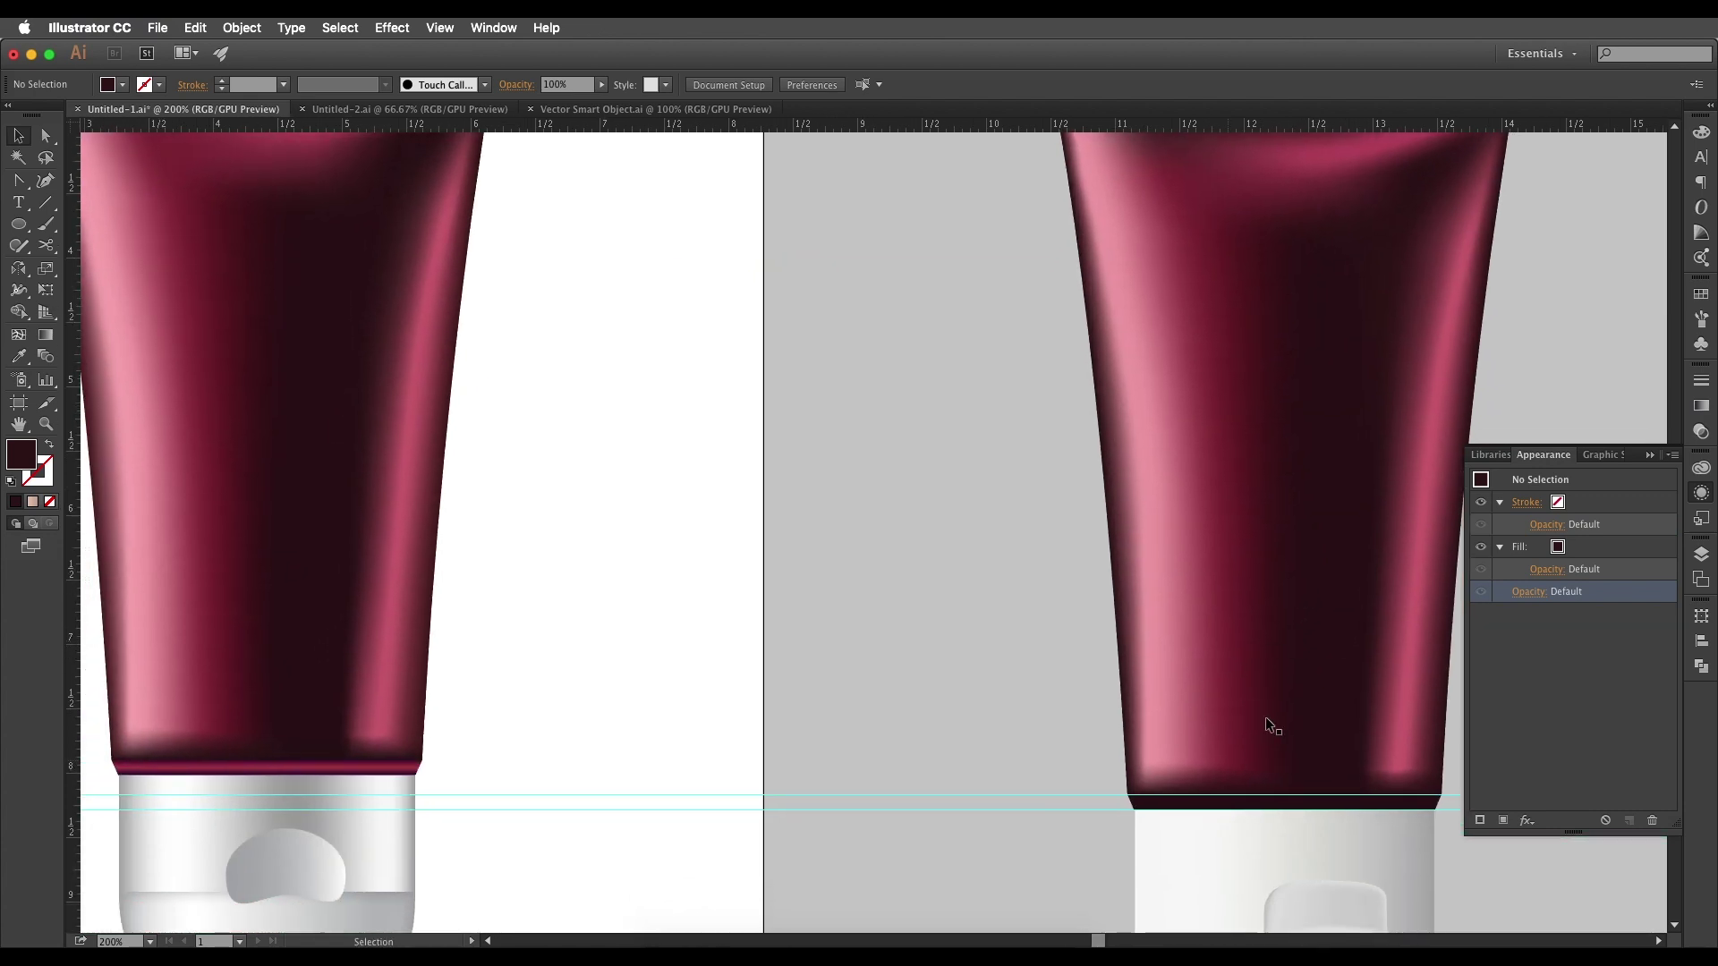
pyautogui.press('a')
pyautogui.click(1260, 694)
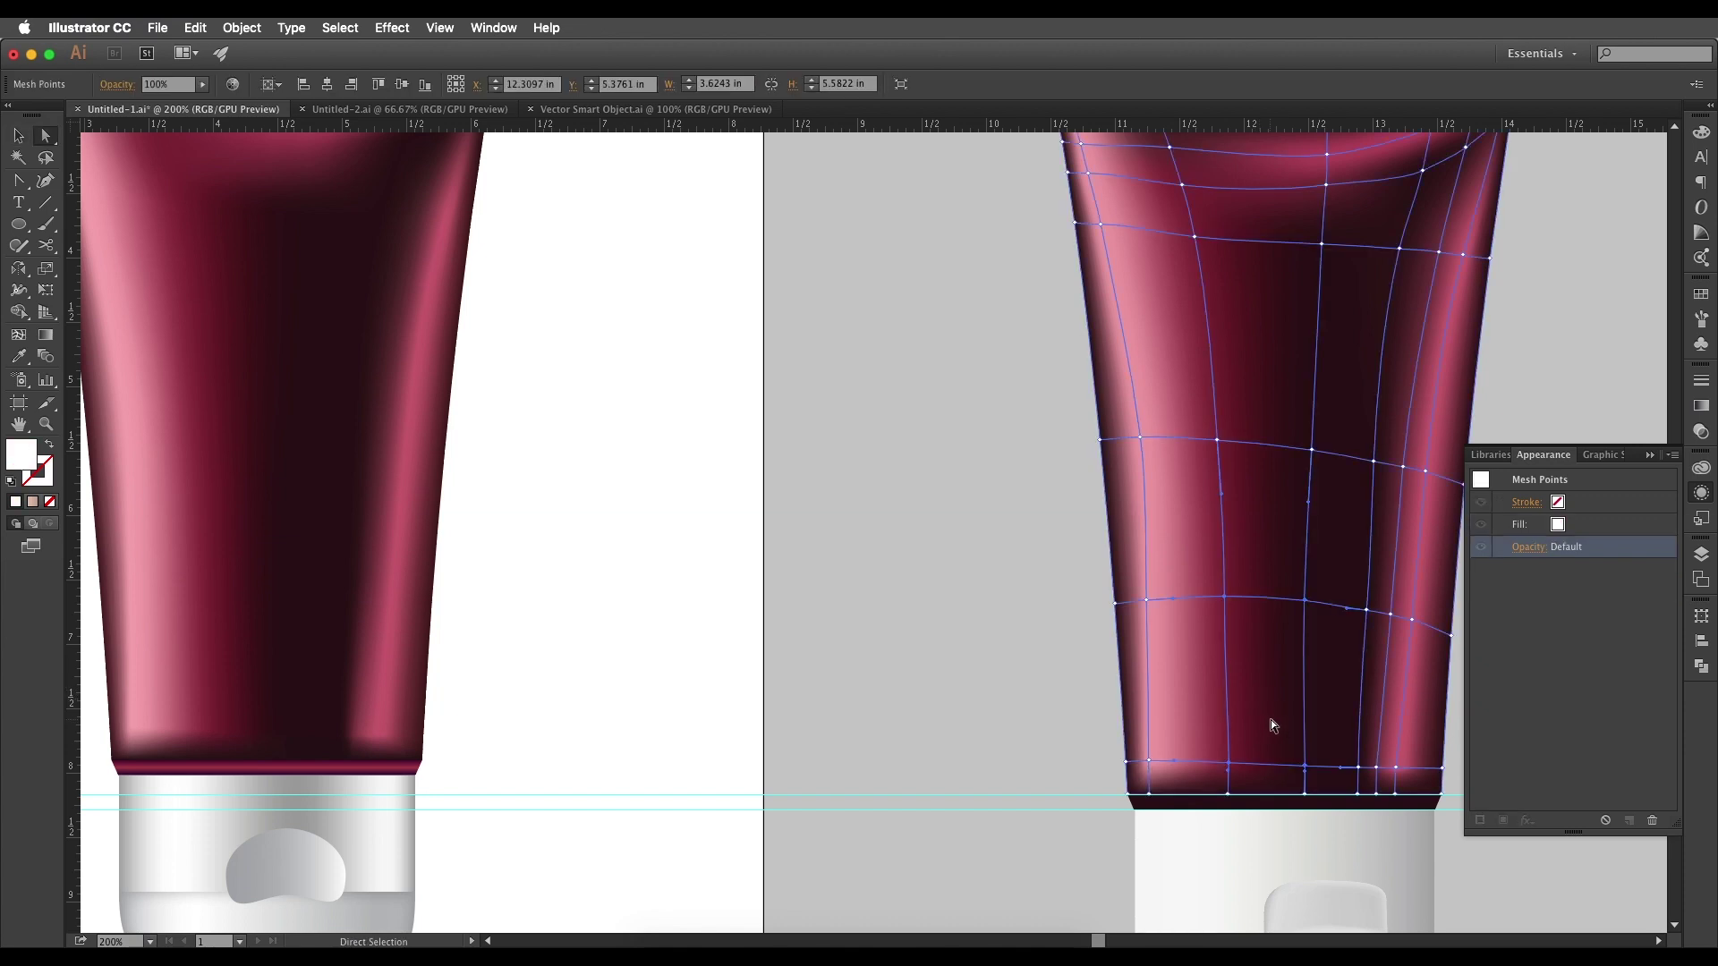
pyautogui.click(1230, 766)
pyautogui.press('i')
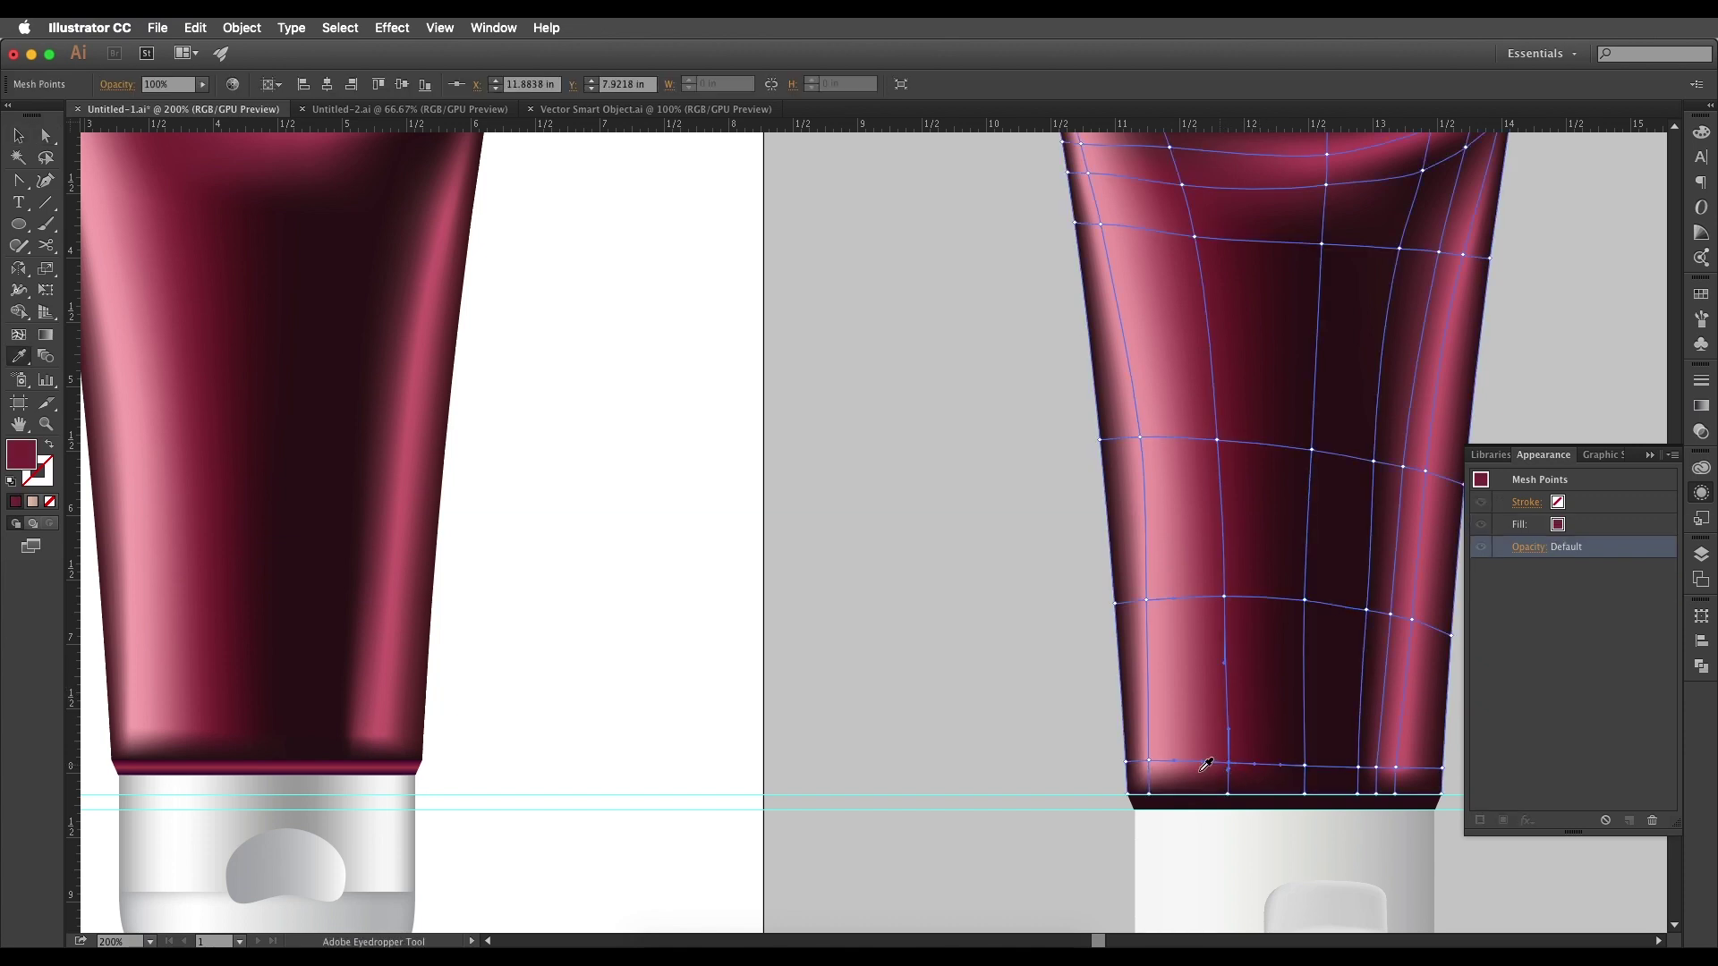
pyautogui.click(201, 654)
pyautogui.click(202, 669)
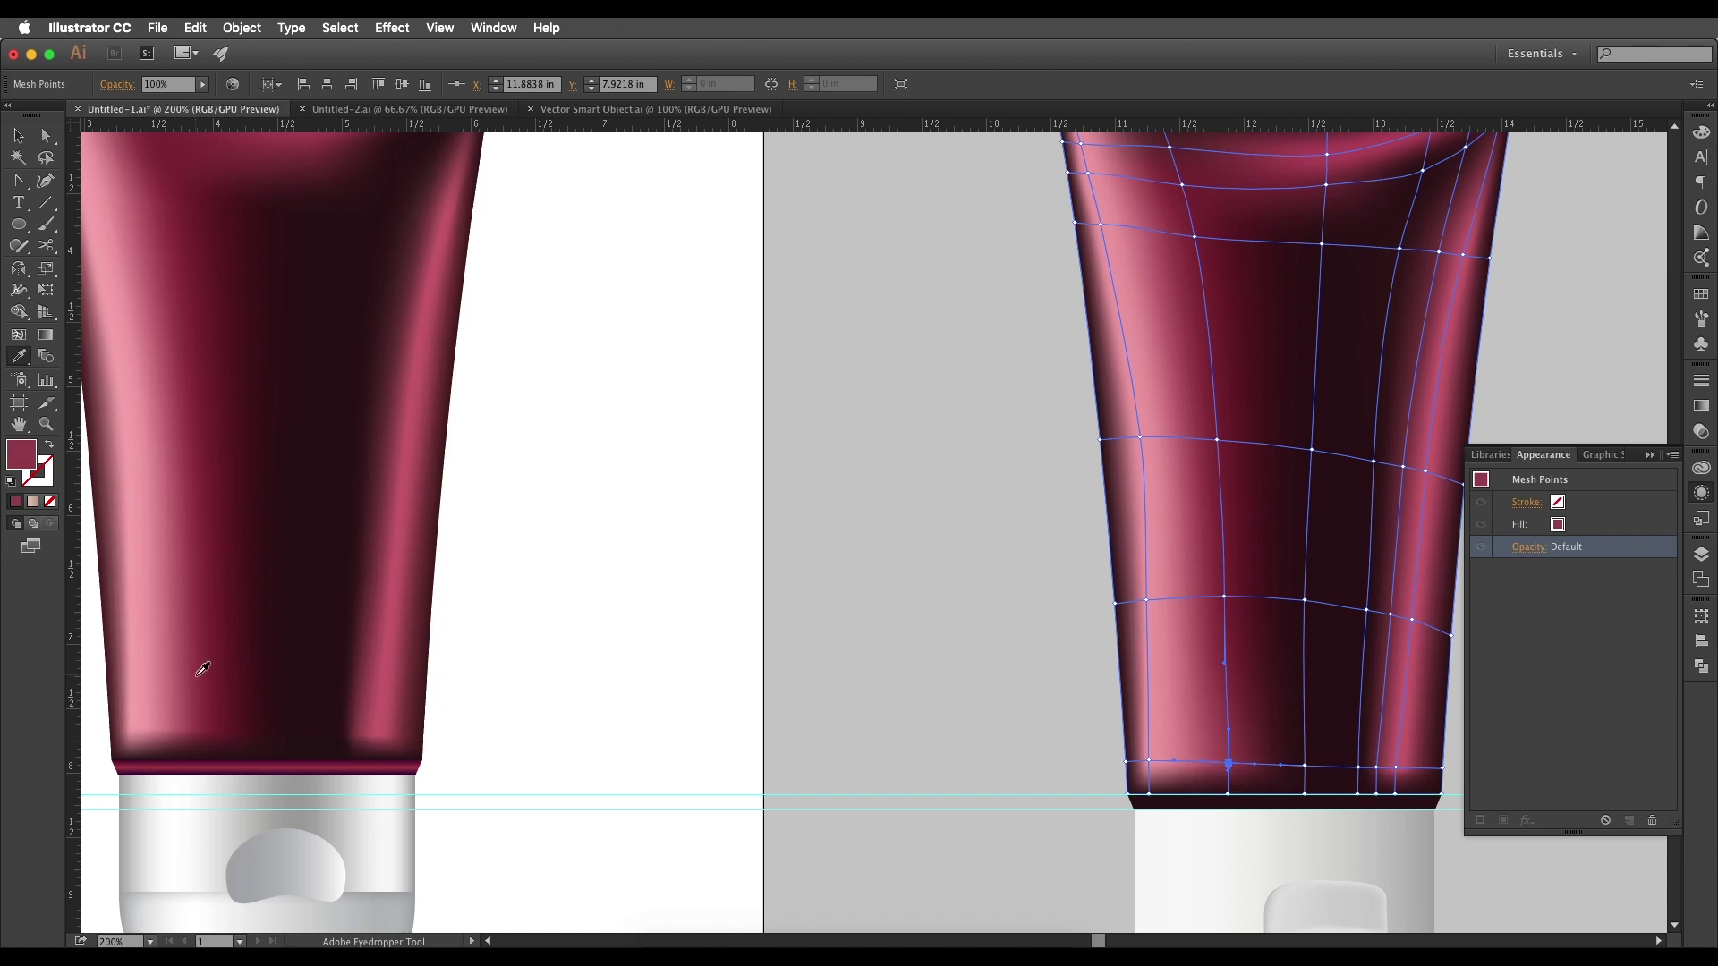
pyautogui.press('v')
pyautogui.click(480, 741)
# - Compare the shading and highlights of the recoloured tube with the reference tube, from the top fold down to the base
pyautogui.moveTo(1404, 748); pyautogui.dragTo(1342, 771)
pyautogui.moveTo(1235, 392); pyautogui.dragTo(1251, 543)
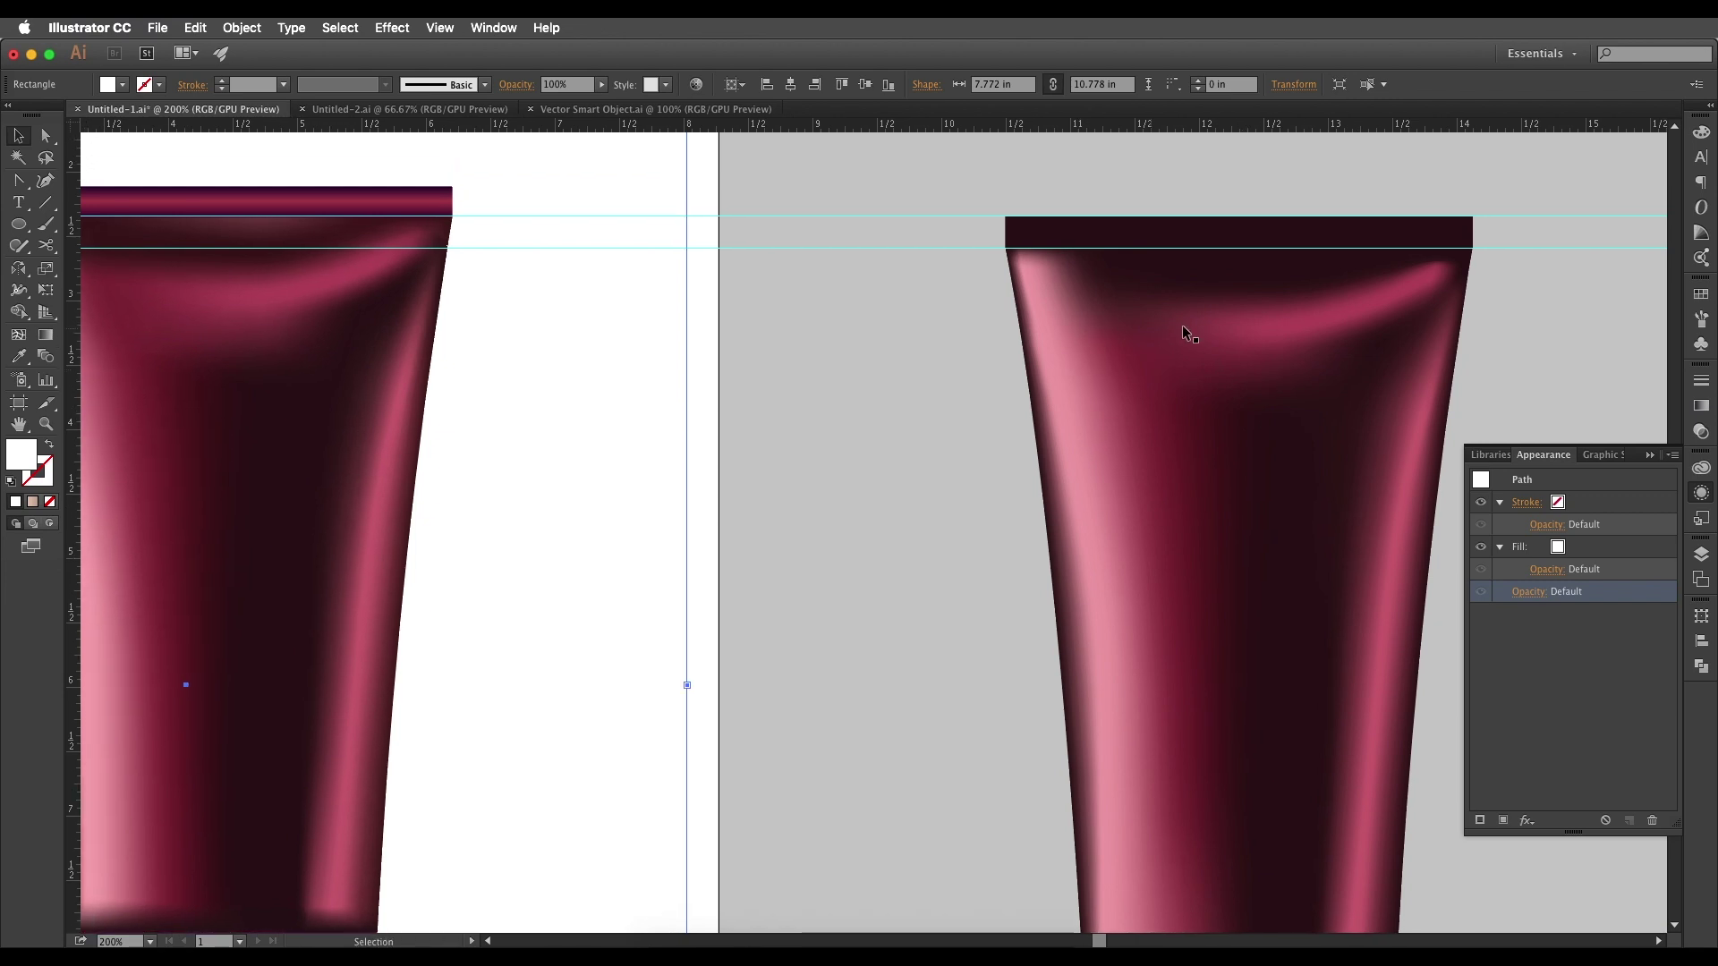
pyautogui.moveTo(1207, 327); pyautogui.dragTo(1281, 341)
pyautogui.moveTo(1240, 545); pyautogui.dragTo(1232, 497)
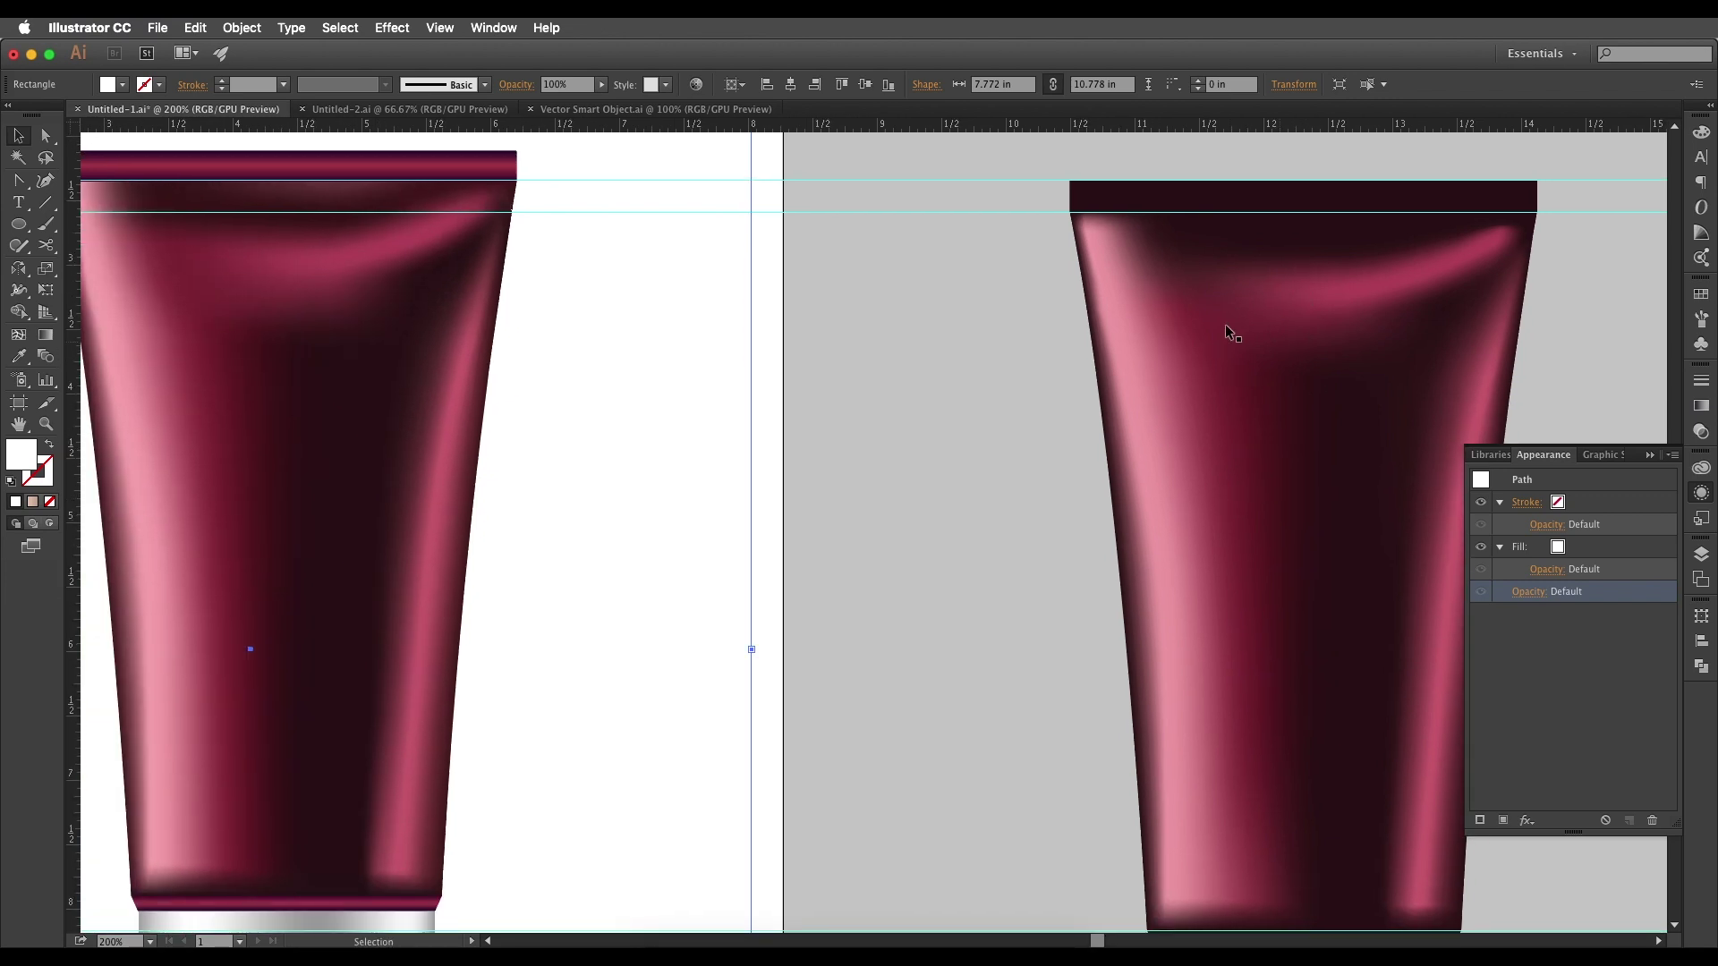
pyautogui.moveTo(1208, 337); pyautogui.dragTo(1216, 377)
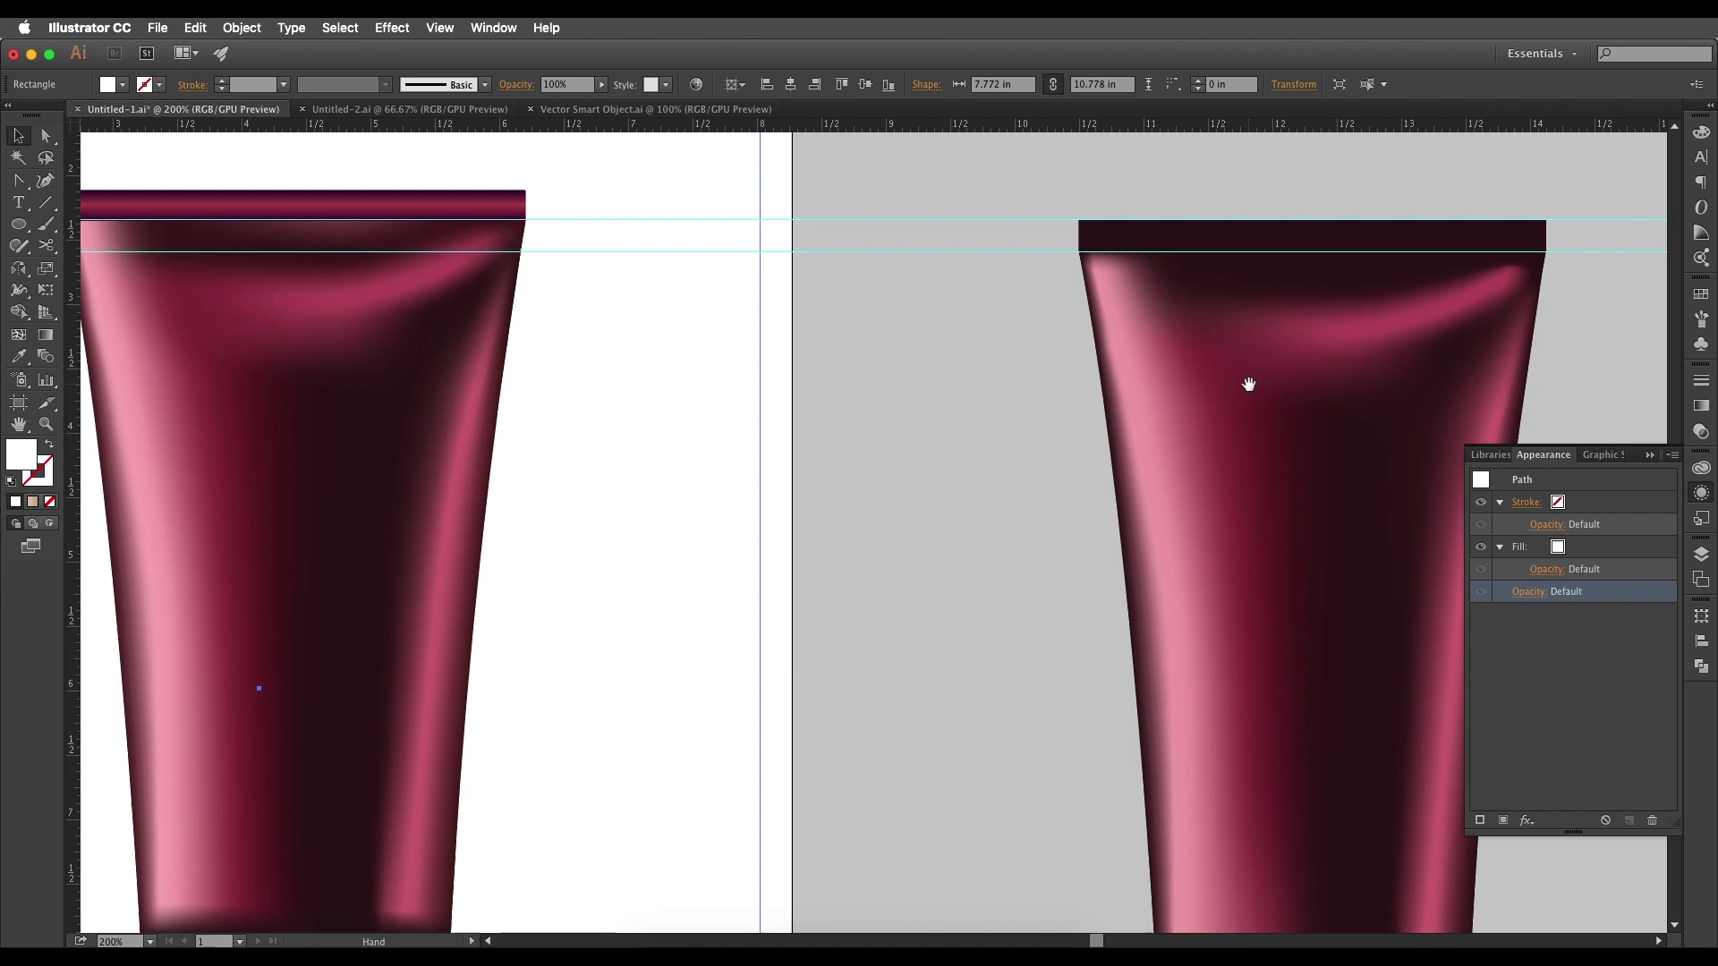
pyautogui.scroll(1, 1247, 384)
pyautogui.scroll(-2, 1190, 416)
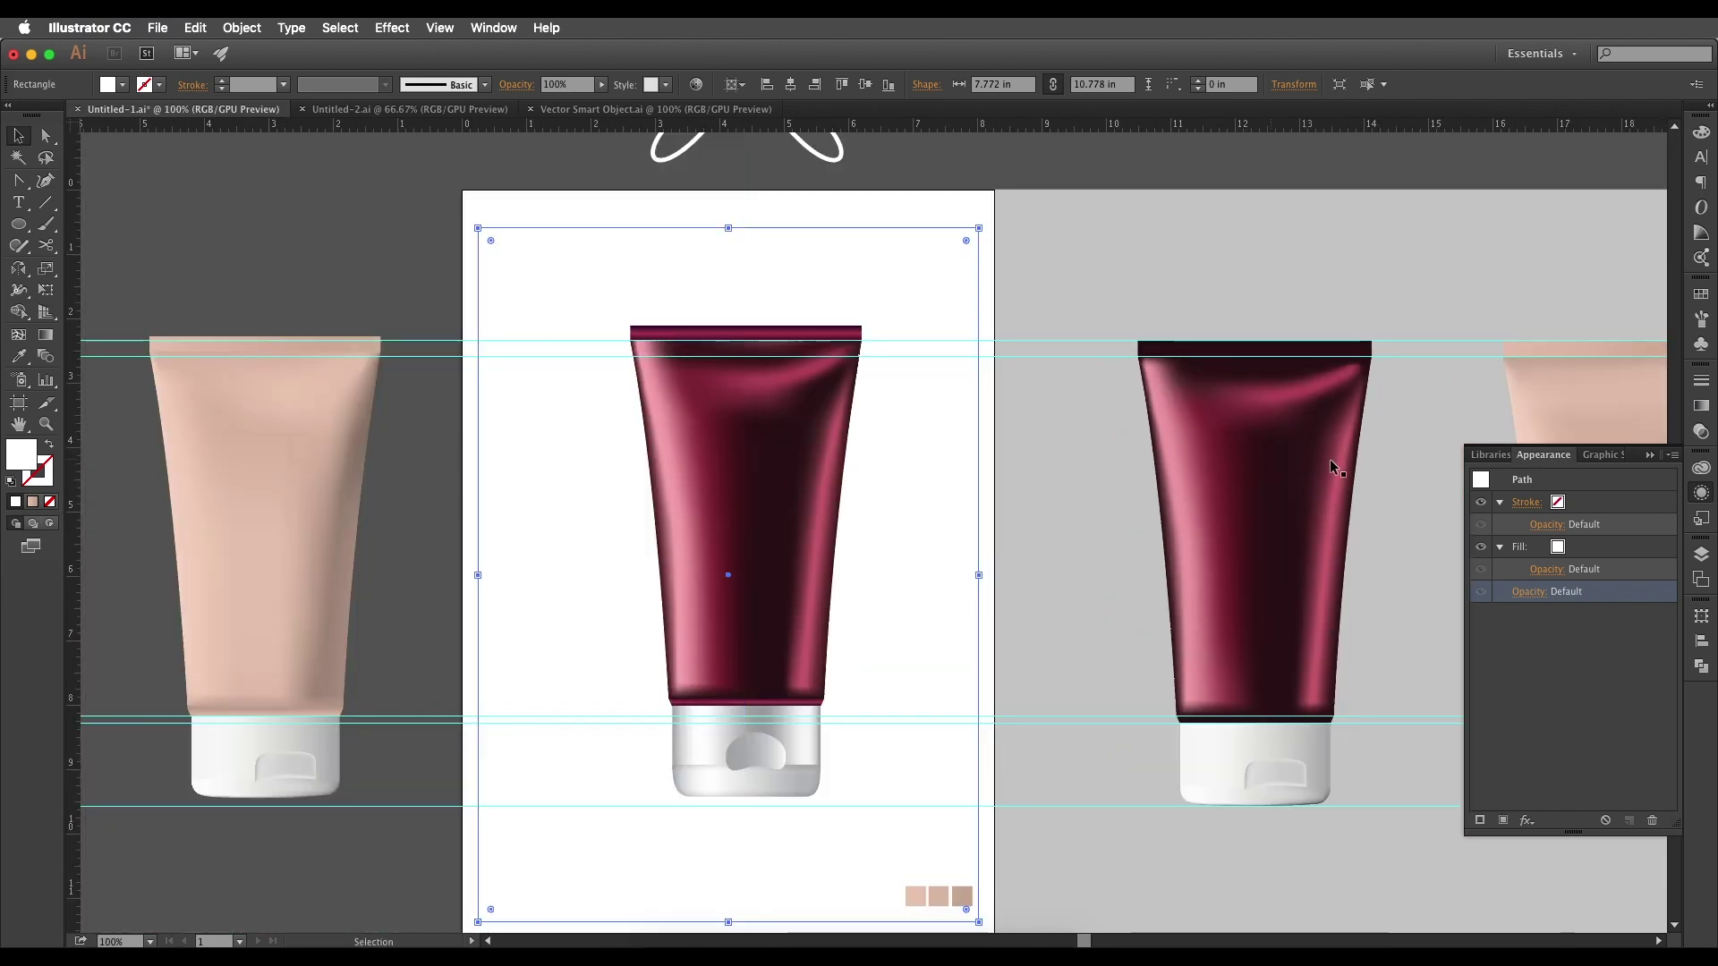
pyautogui.scroll(1, 1190, 563)
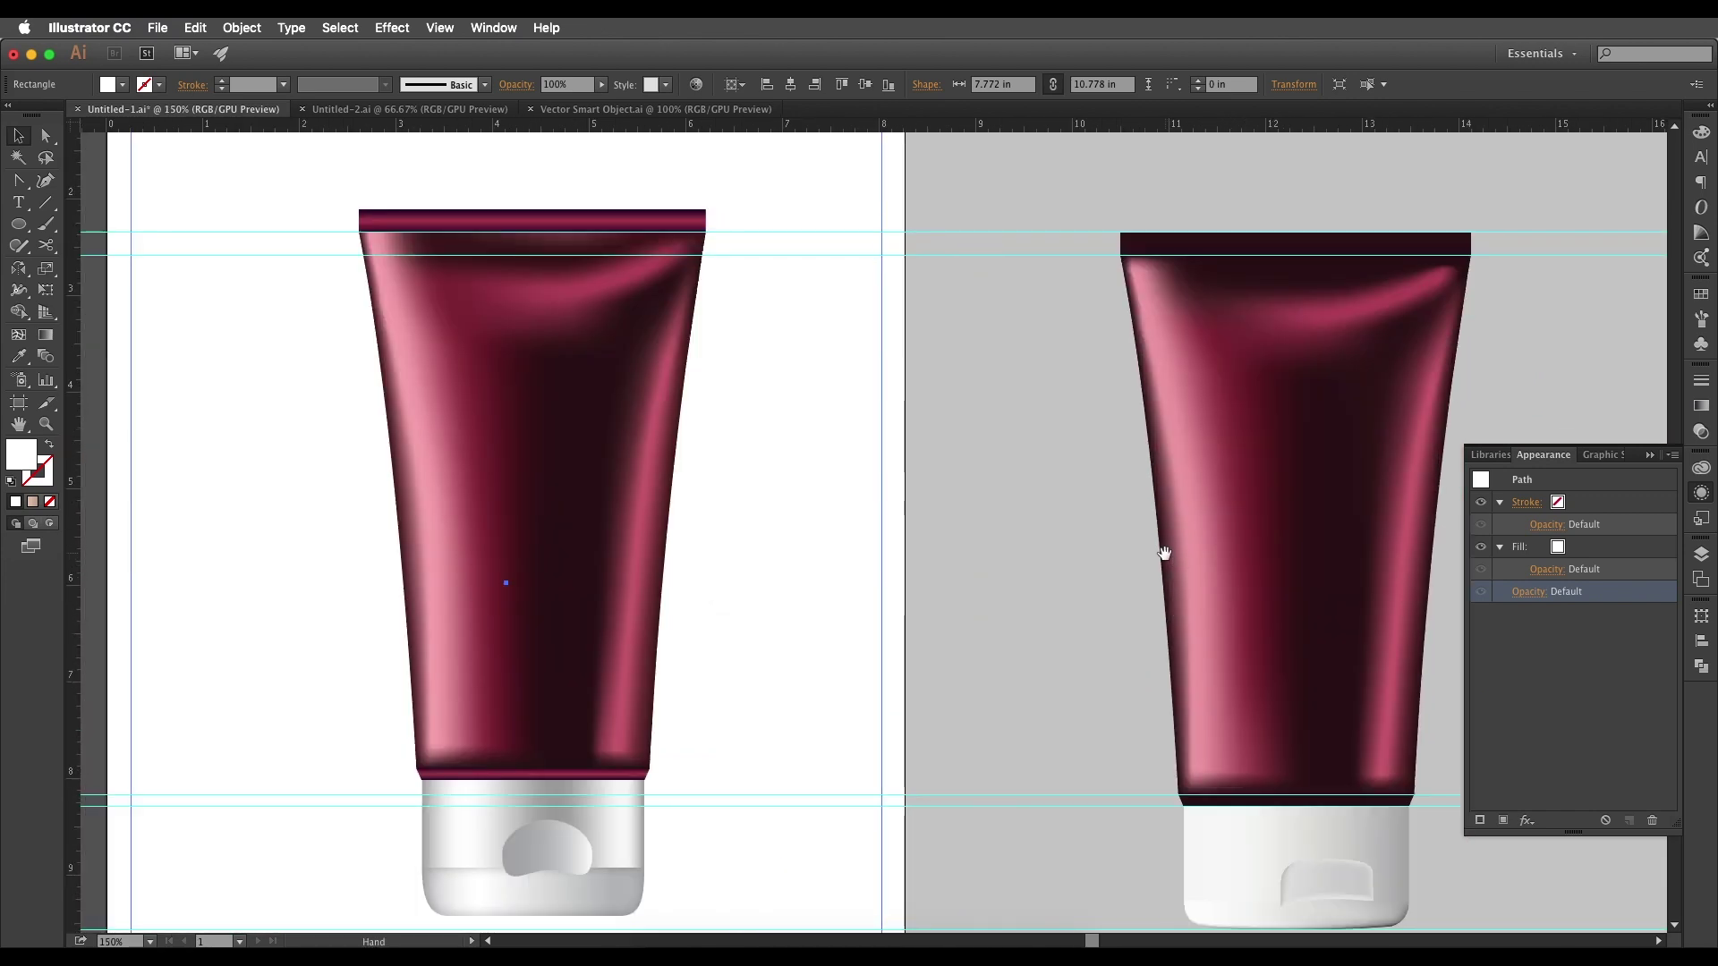
pyautogui.scroll(-1, 1171, 550)
# - Recolour the mesh points along the tube body's left edge with a dark maroon
pyautogui.click(1168, 570)
pyautogui.keyDown('super'); pyautogui.click(1152, 494); pyautogui.keyUp('super')
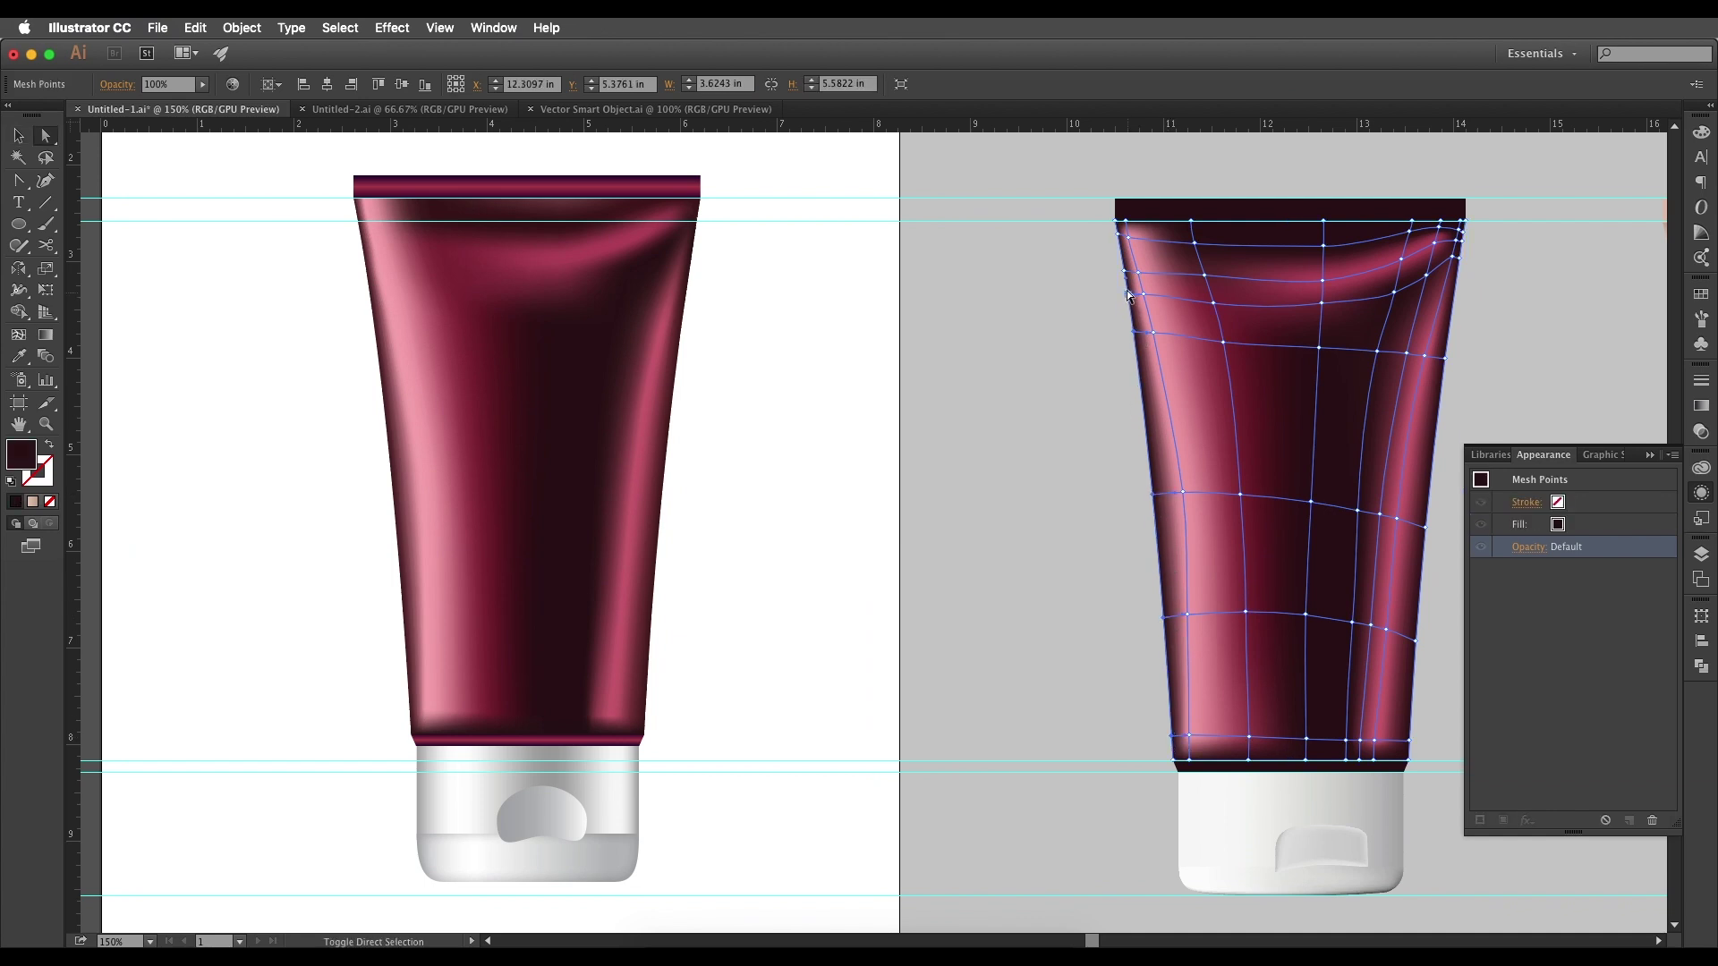
pyautogui.press('i')
pyautogui.scroll(2, 366, 513)
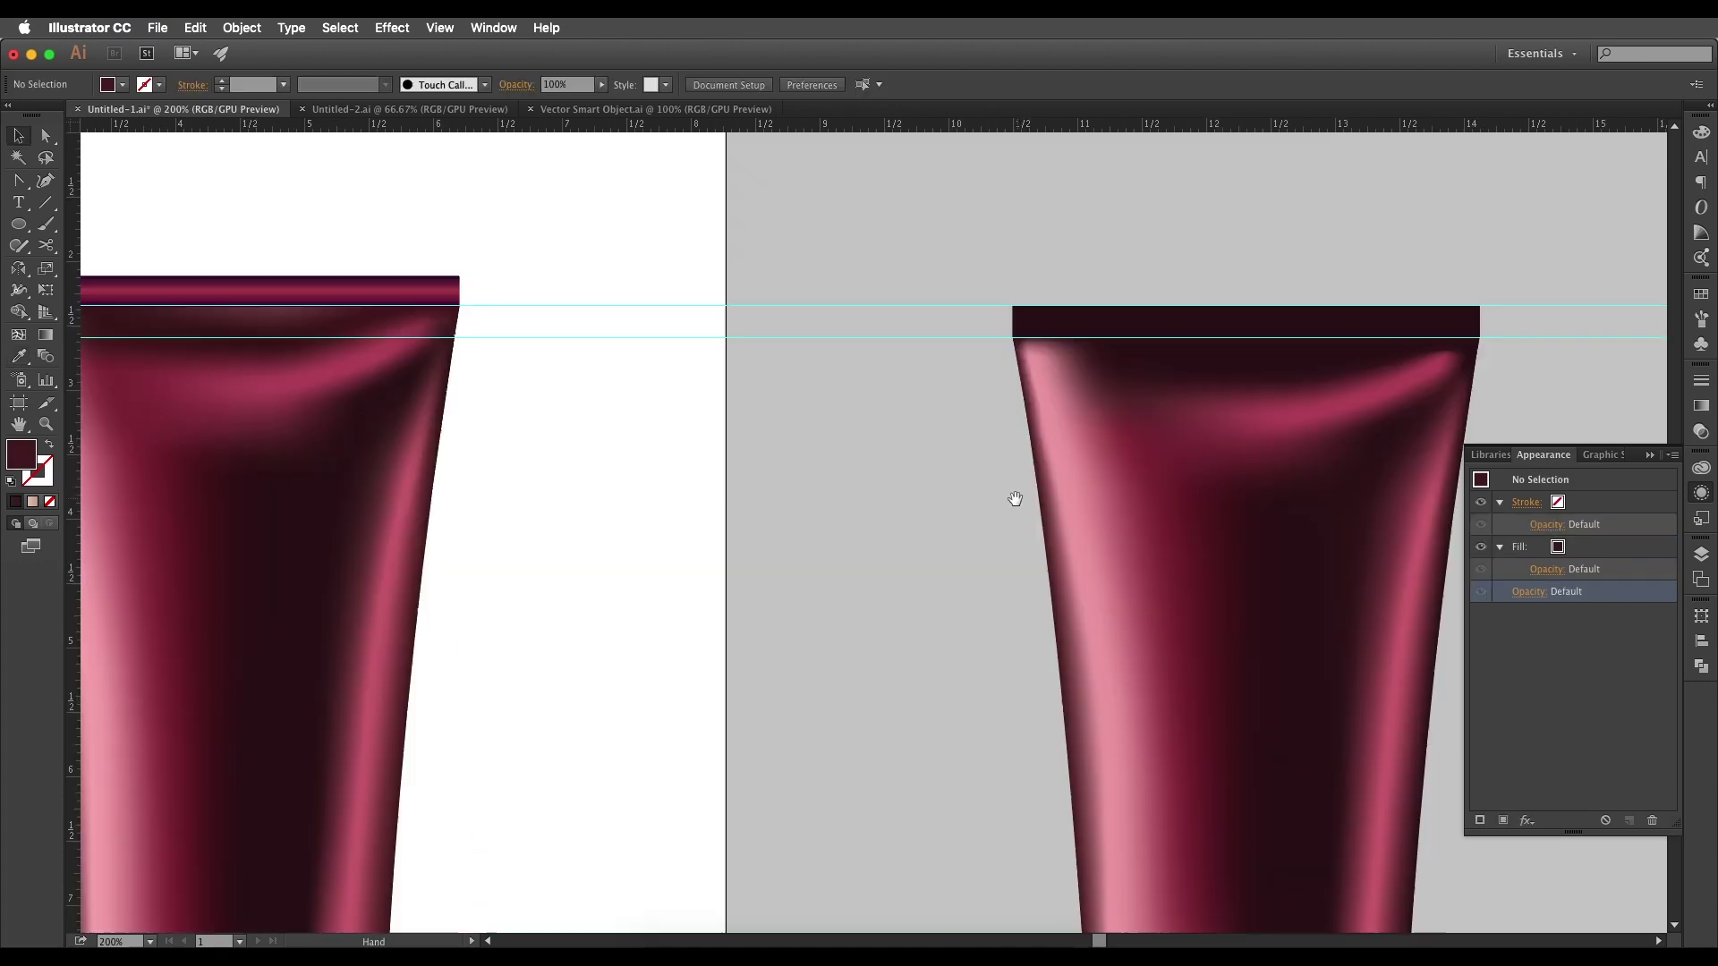
# - Recolour the mesh point in the middle of the tube body's top edge with a muted maroon pink sampled beside the left highlight
pyautogui.moveTo(1012, 498); pyautogui.dragTo(1022, 496)
pyautogui.moveTo(623, 477); pyautogui.dragTo(842, 477)
pyautogui.scroll(1, 481, 331)
pyautogui.moveTo(453, 312); pyautogui.dragTo(658, 354)
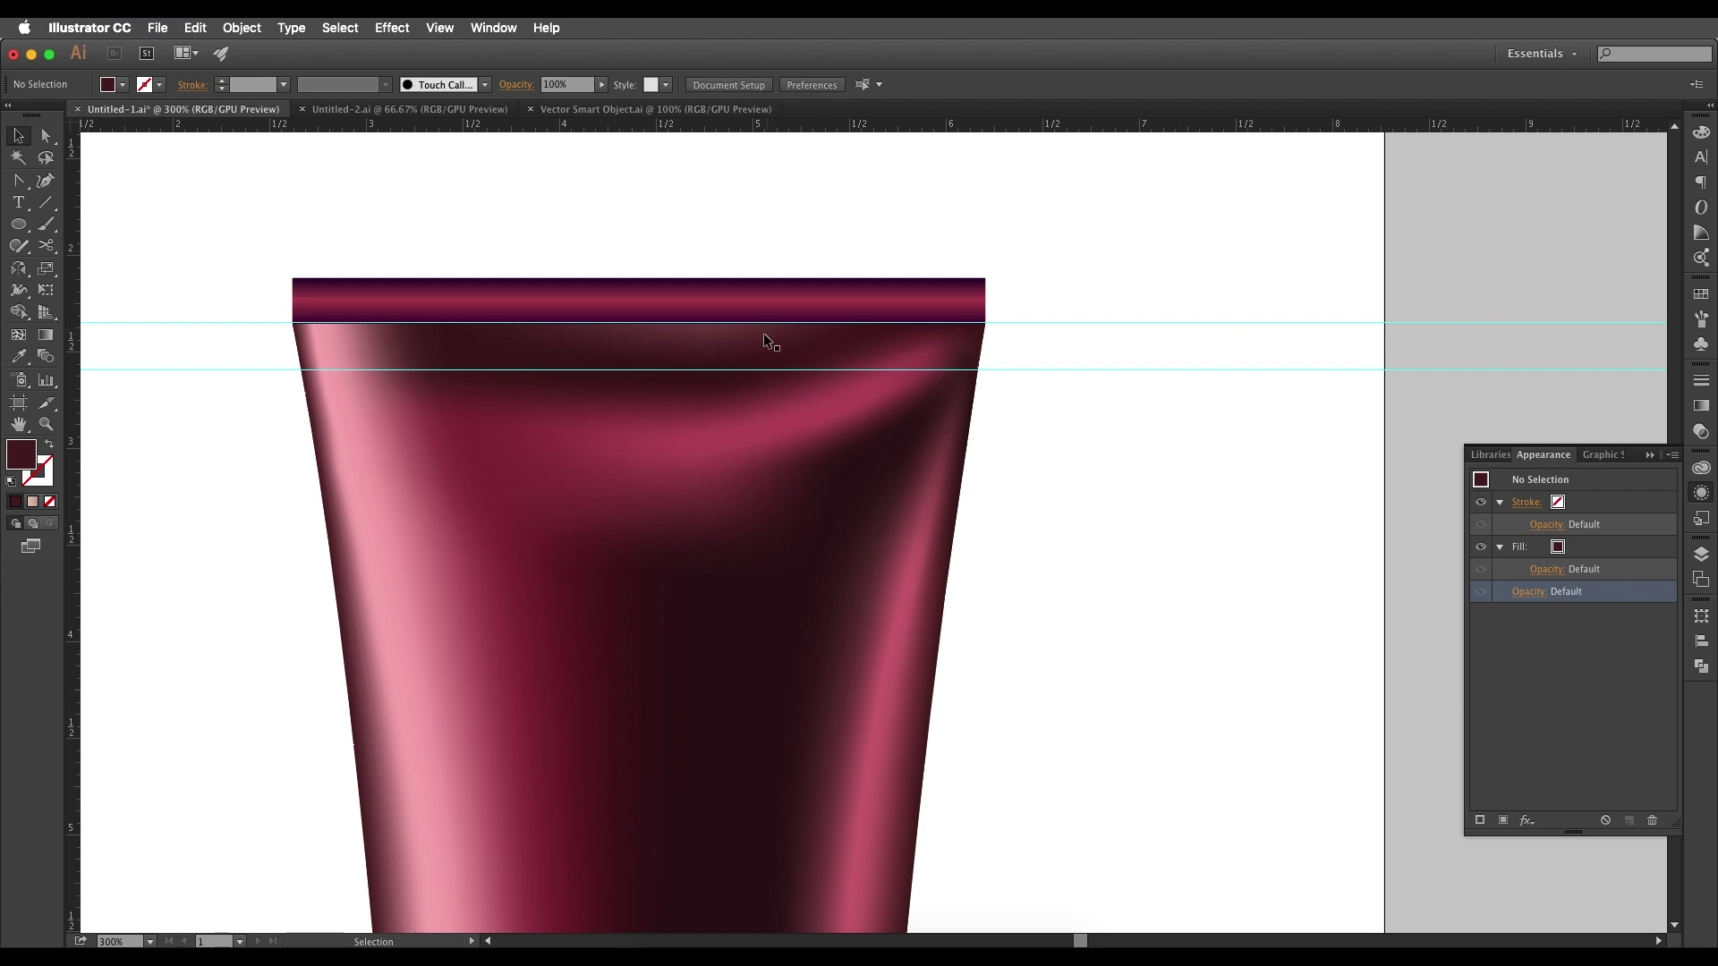
pyautogui.scroll(-2, 859, 401)
pyautogui.moveTo(871, 412); pyautogui.dragTo(850, 409)
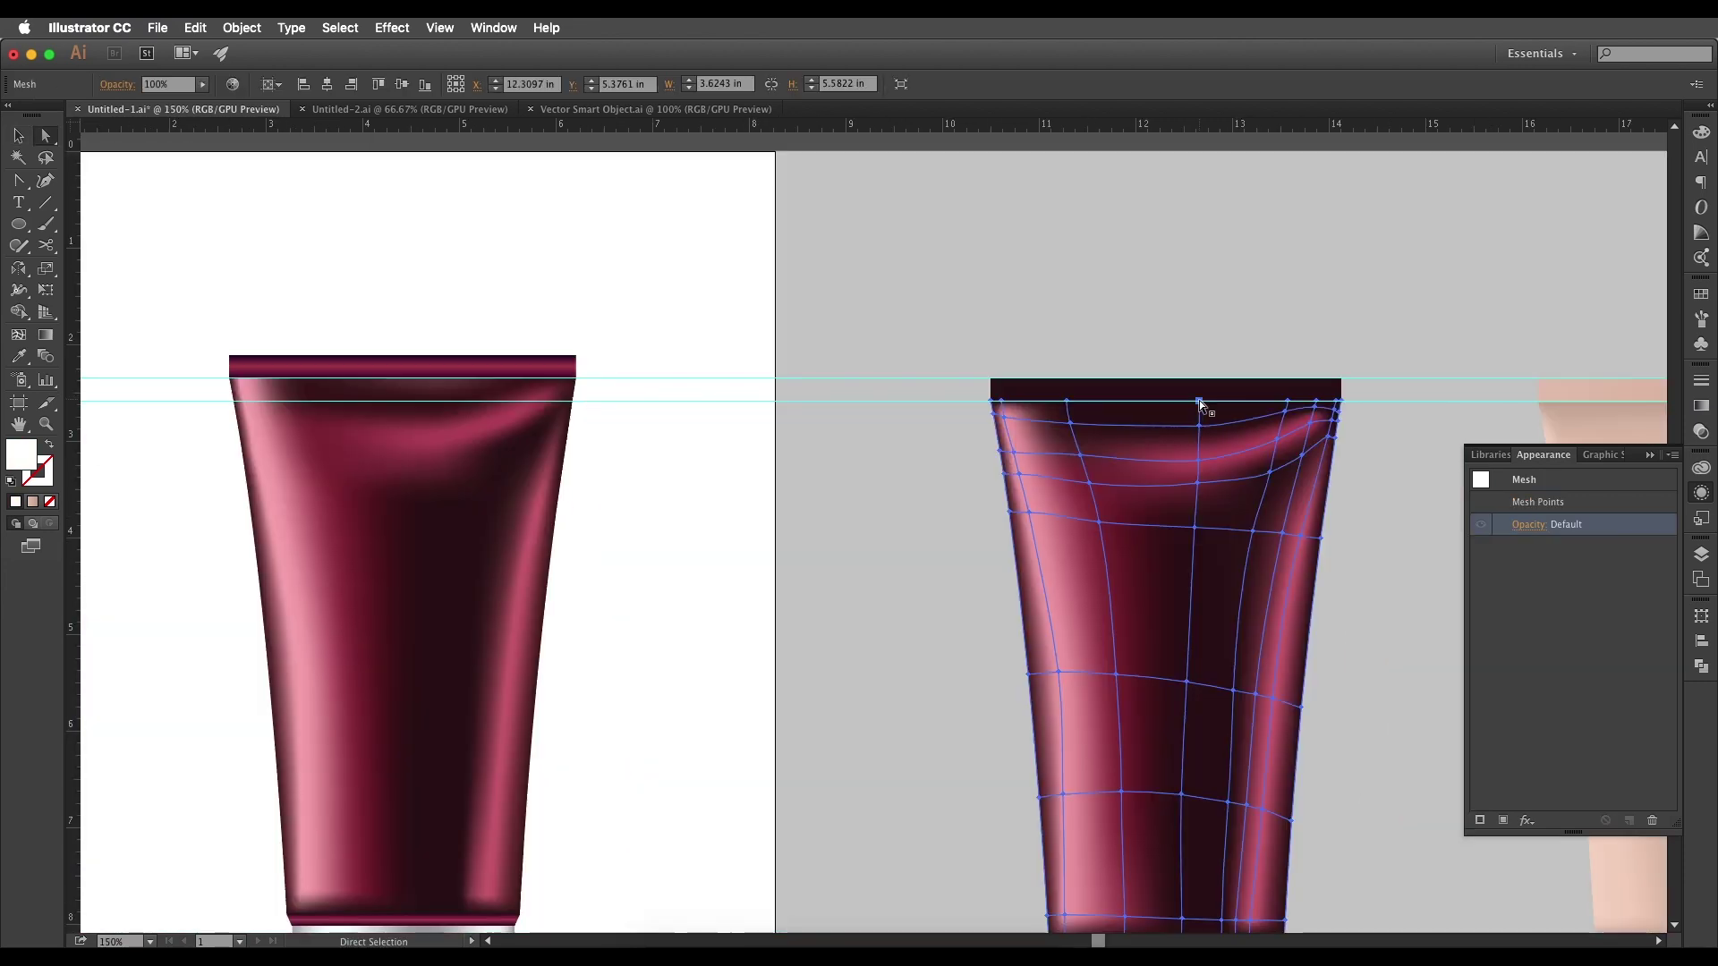
pyautogui.click(1199, 400)
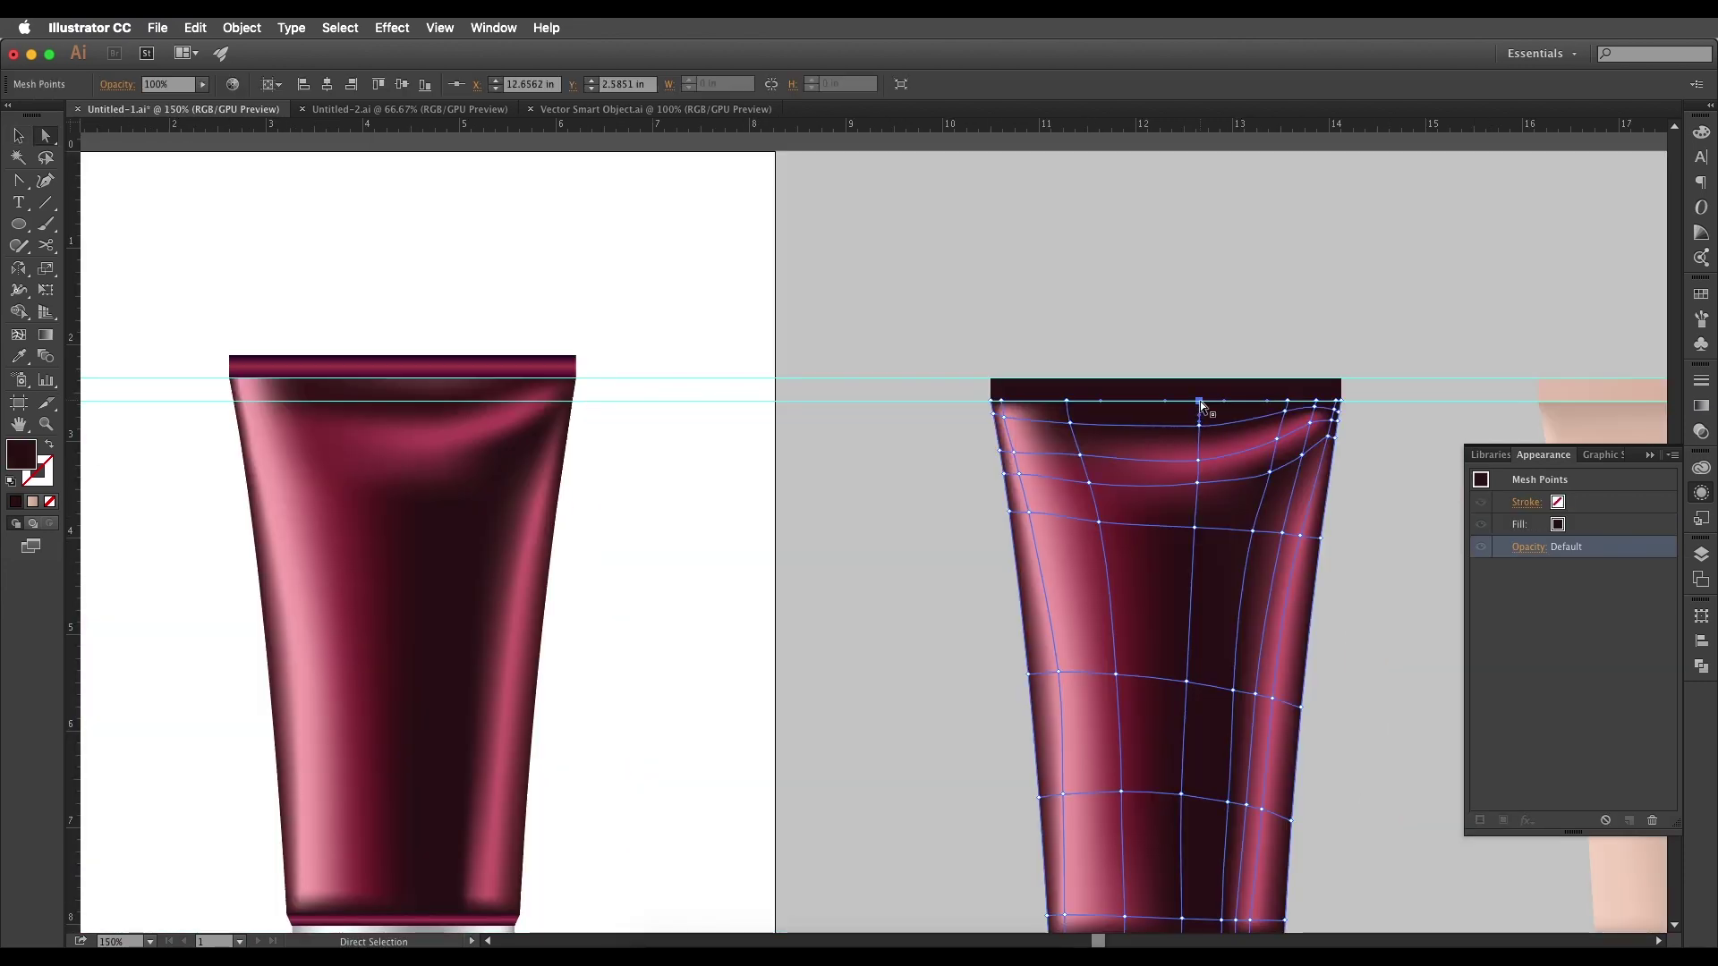
pyautogui.press('i')
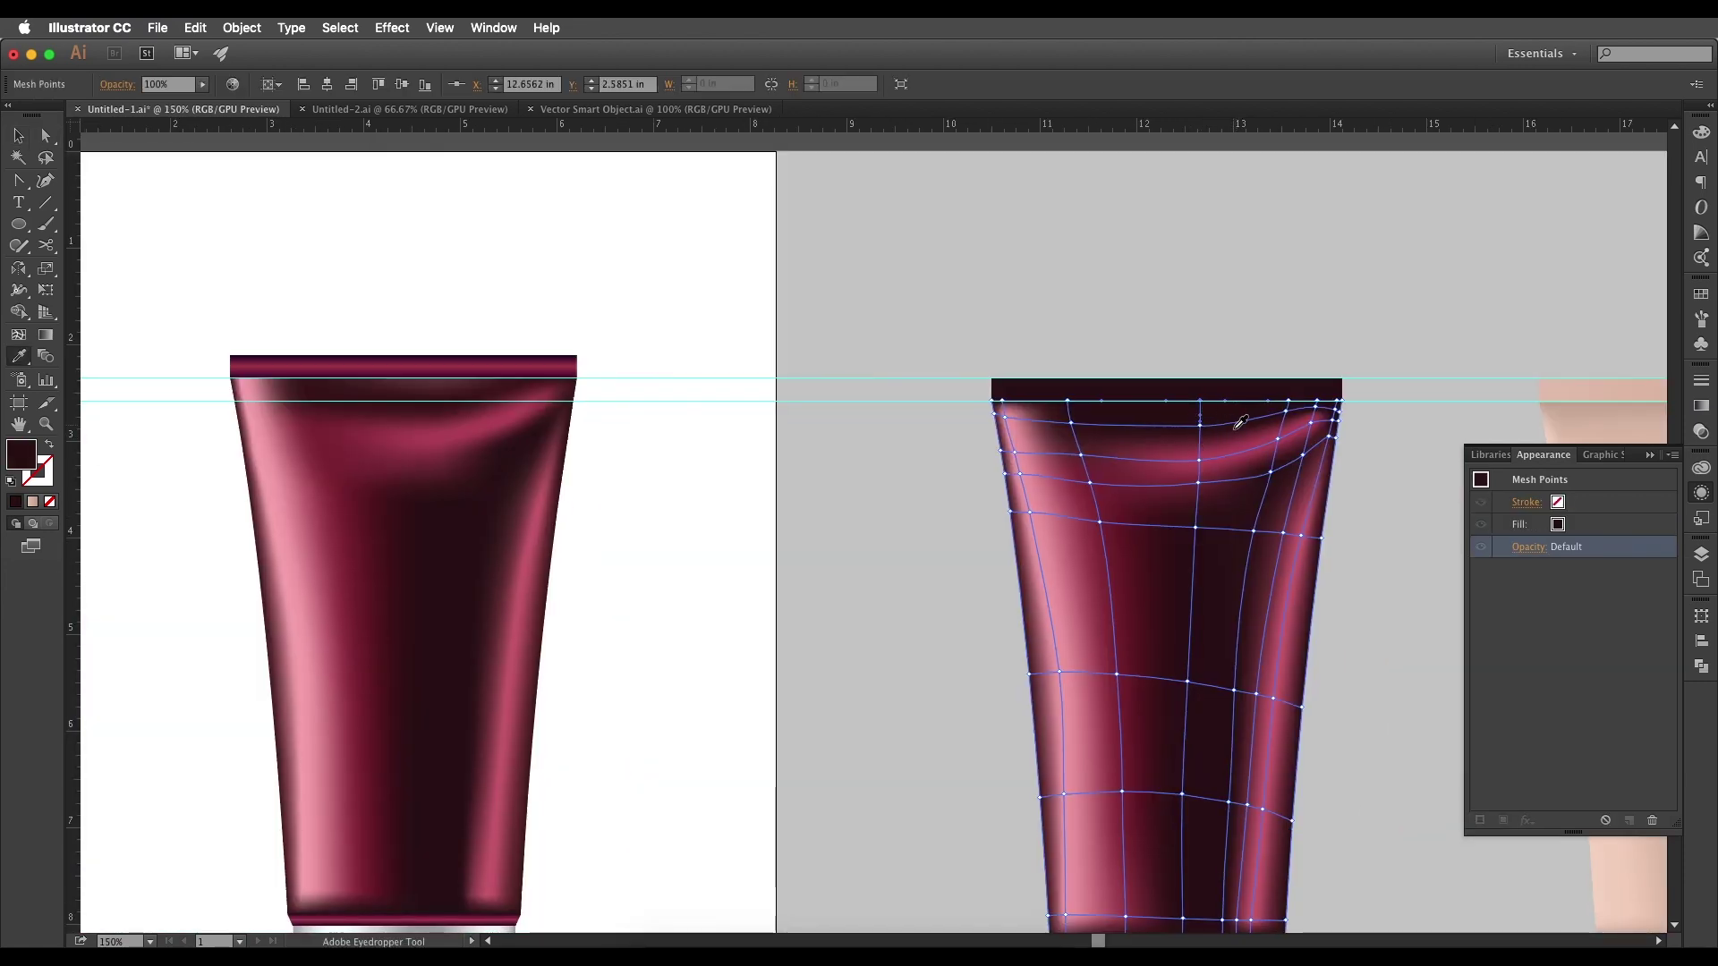
pyautogui.click(1043, 464)
pyautogui.click(1045, 456)
pyautogui.click(1049, 450)
pyautogui.click(1058, 446)
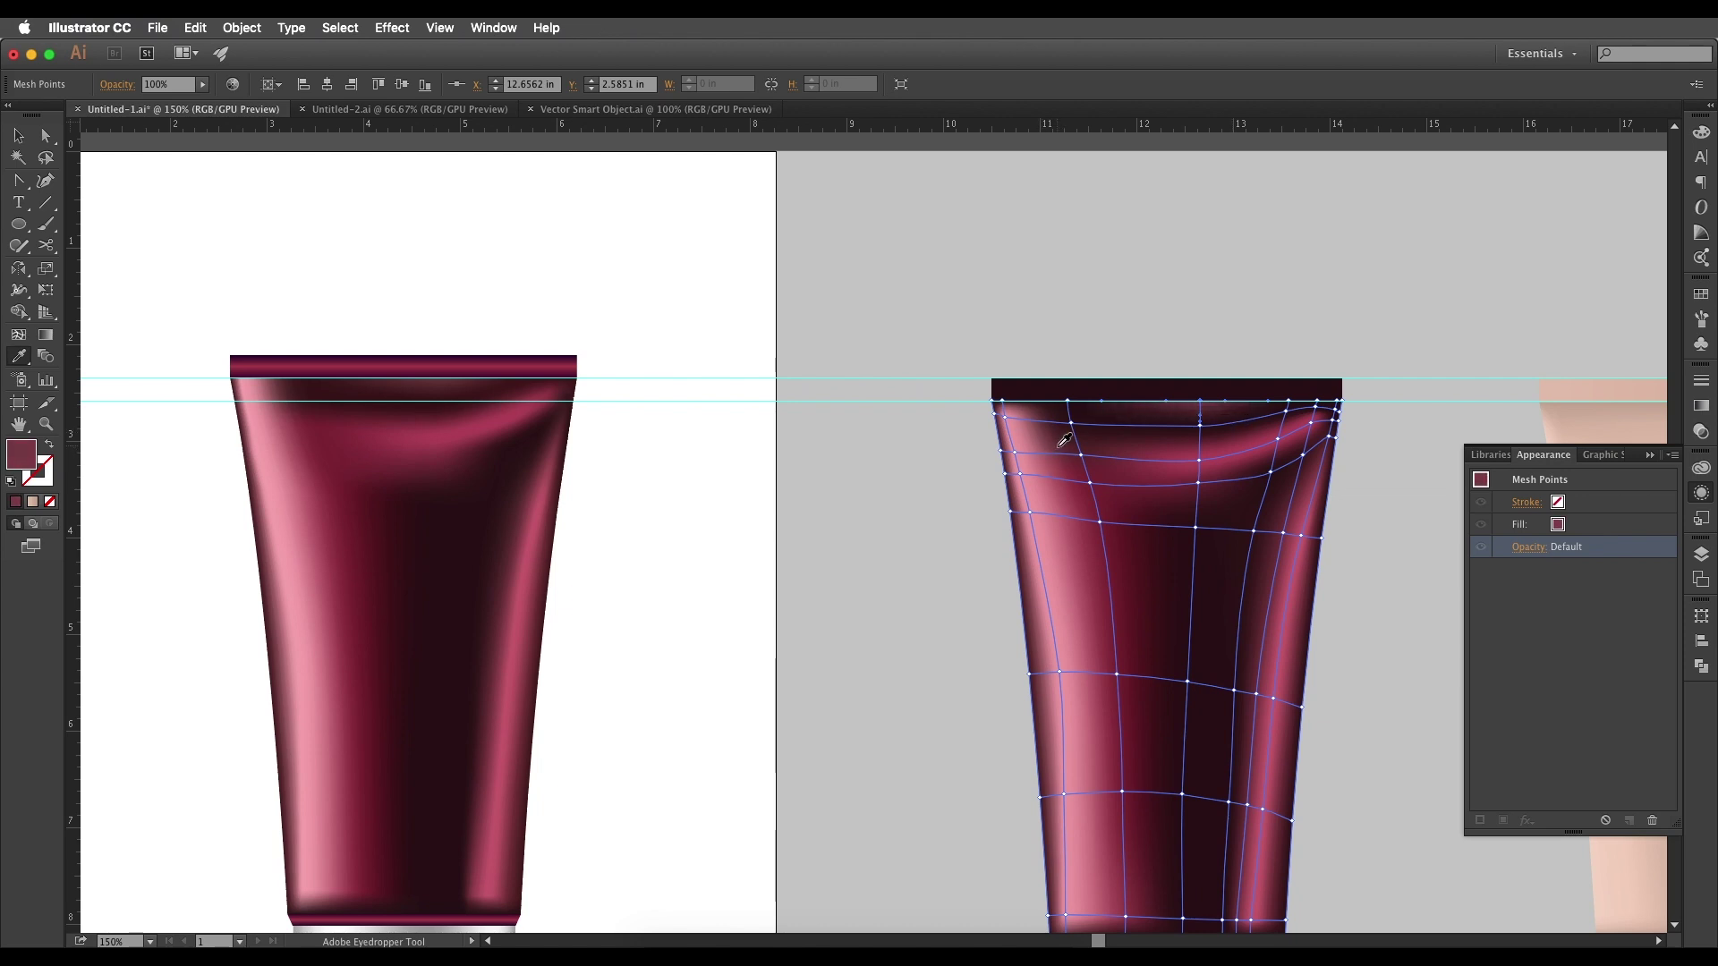
pyautogui.moveTo(1200, 337); pyautogui.dragTo(1188, 330)
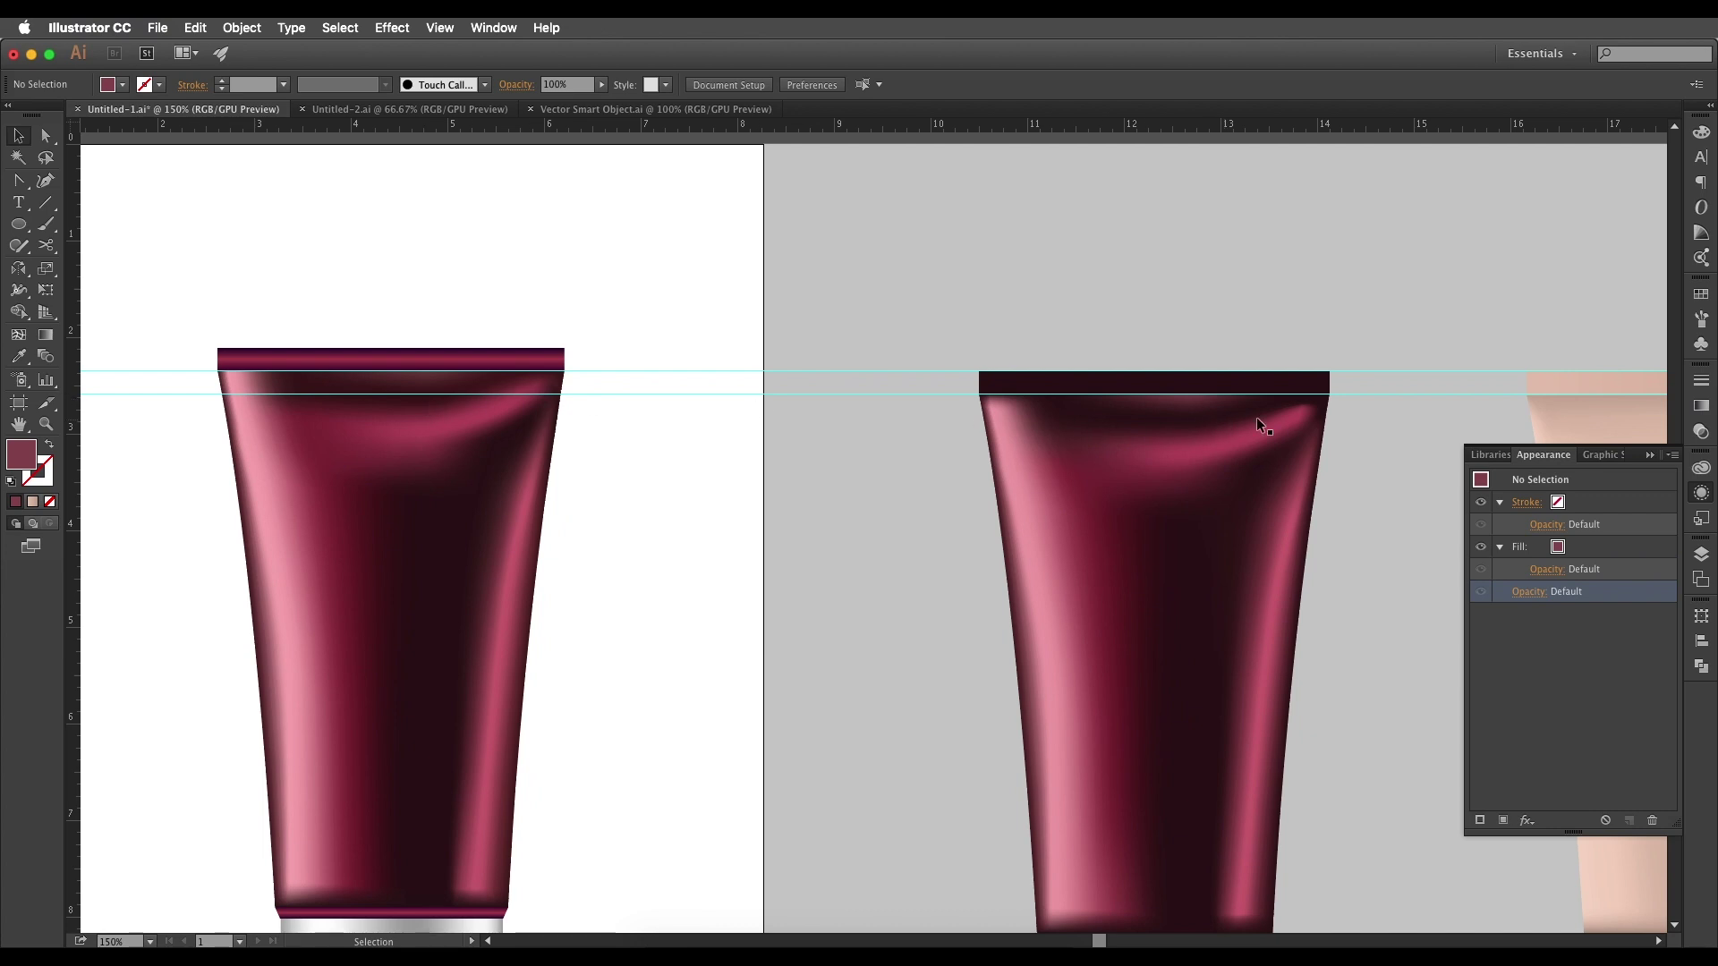
# - Recolour the two mesh points above the right end of the tube body's fold highlight with dark maroons sampled beside them
pyautogui.scroll(3, 492, 337)
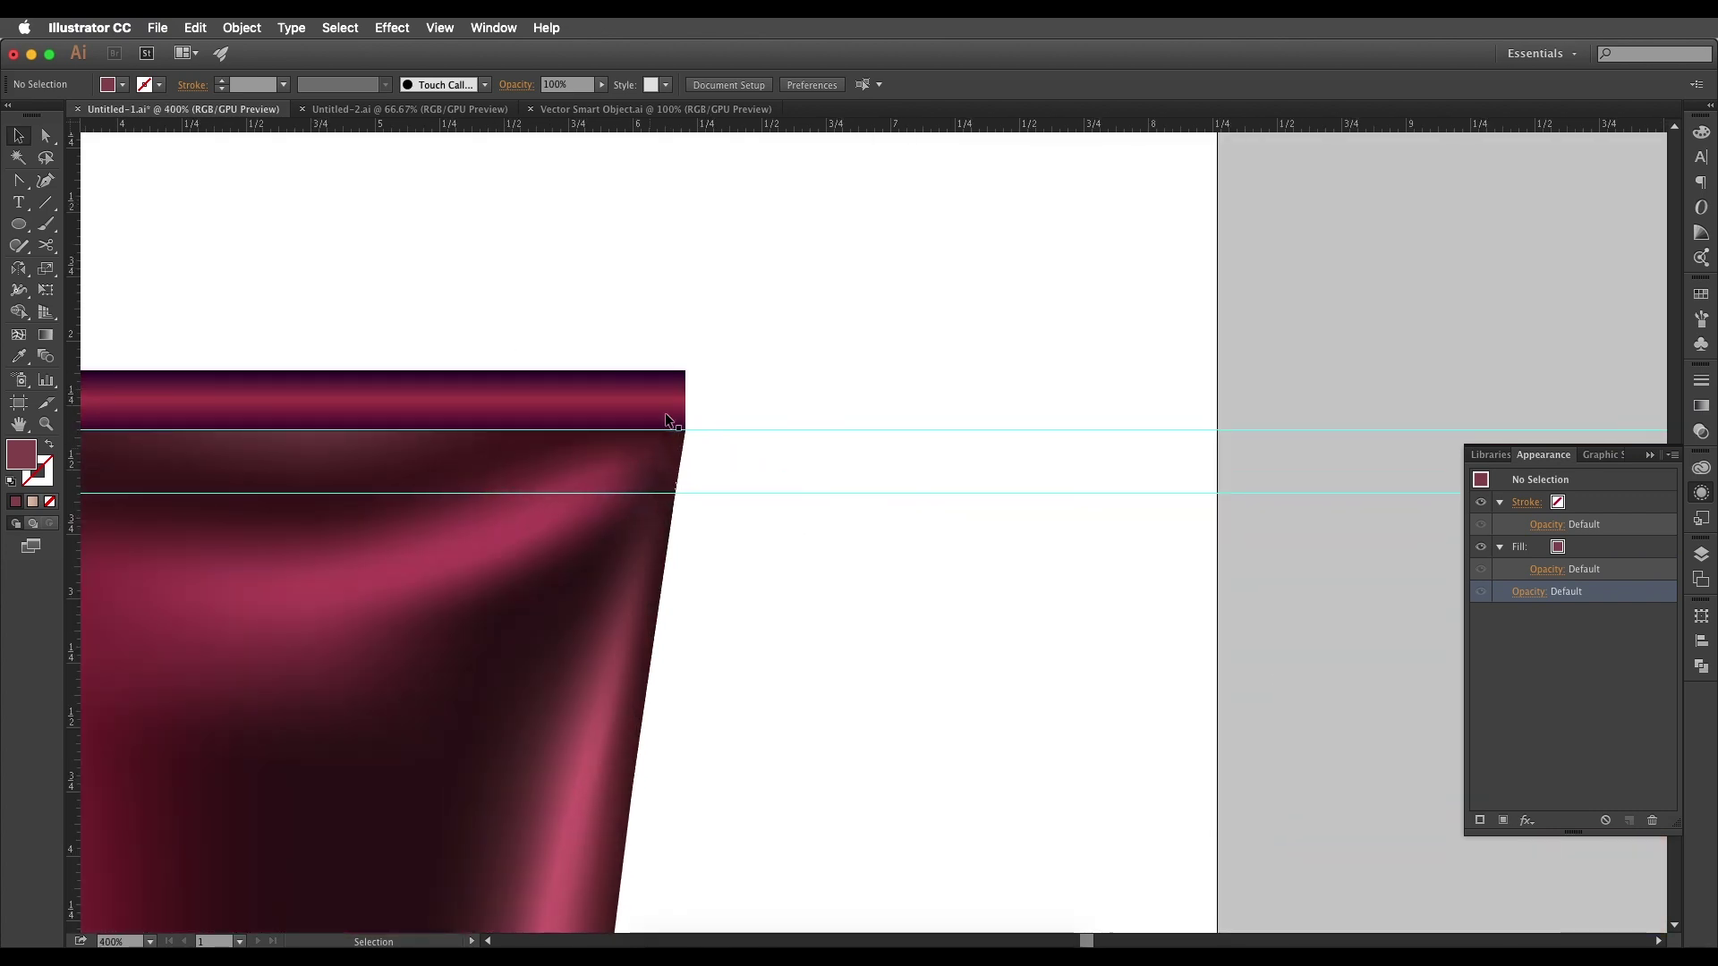
pyautogui.moveTo(1324, 538); pyautogui.dragTo(750, 498)
pyautogui.hscroll(8, 961, 502)
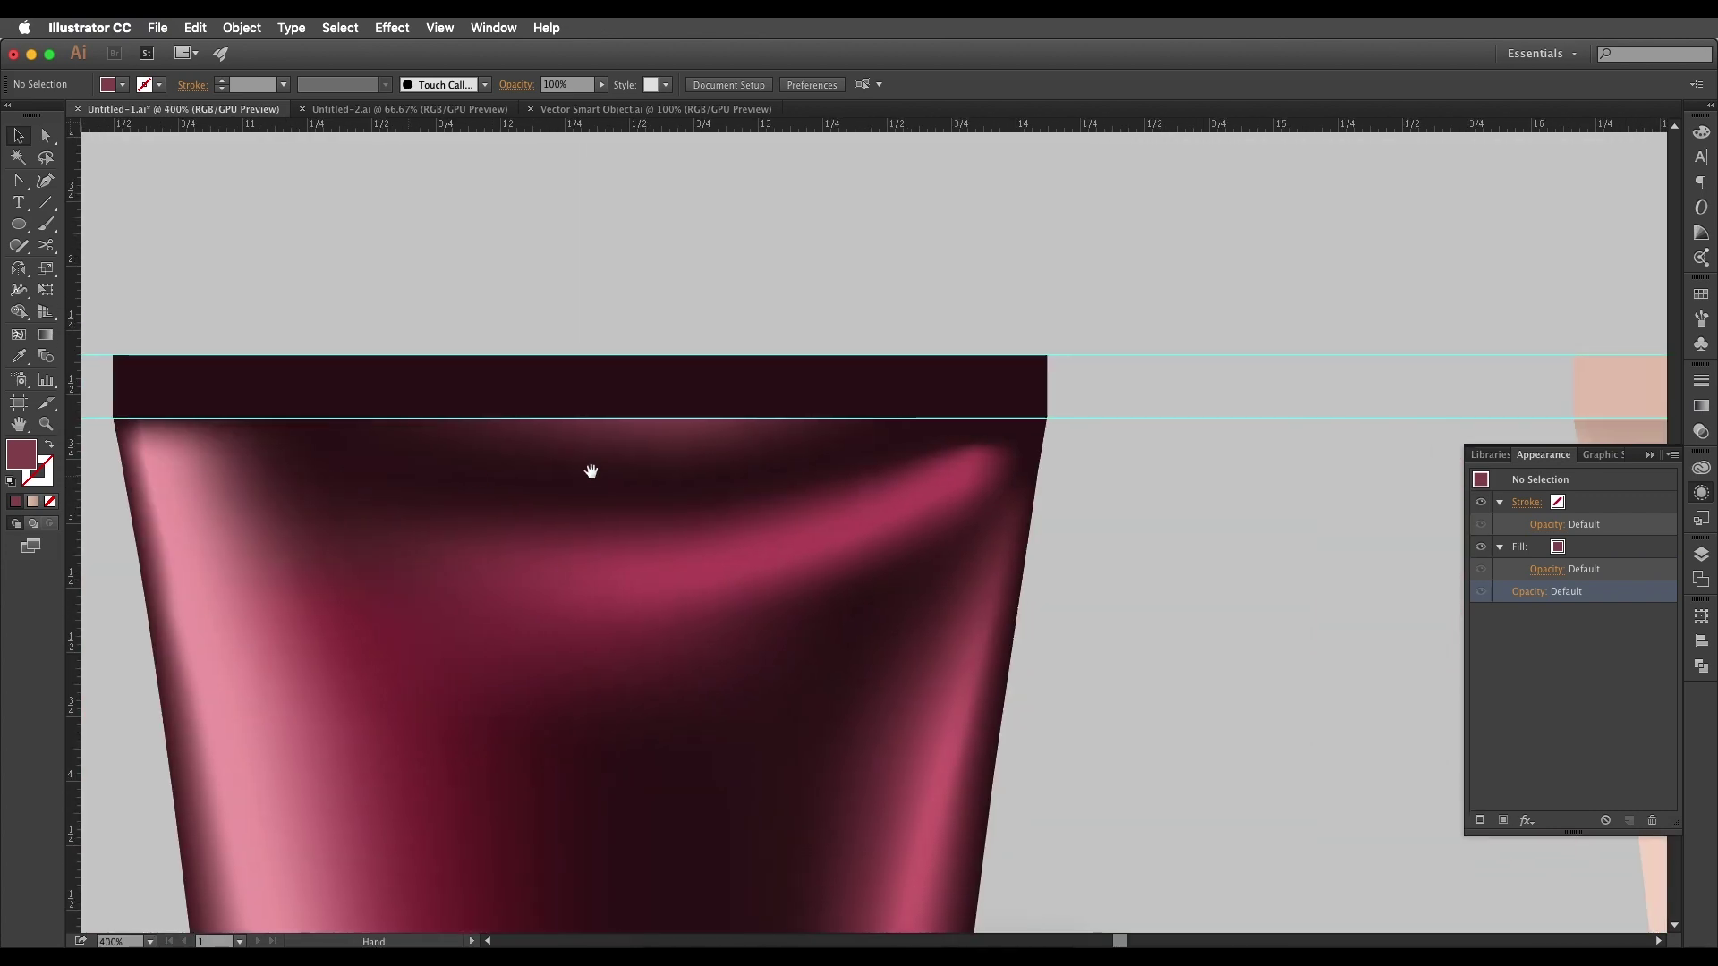
pyautogui.click(970, 442)
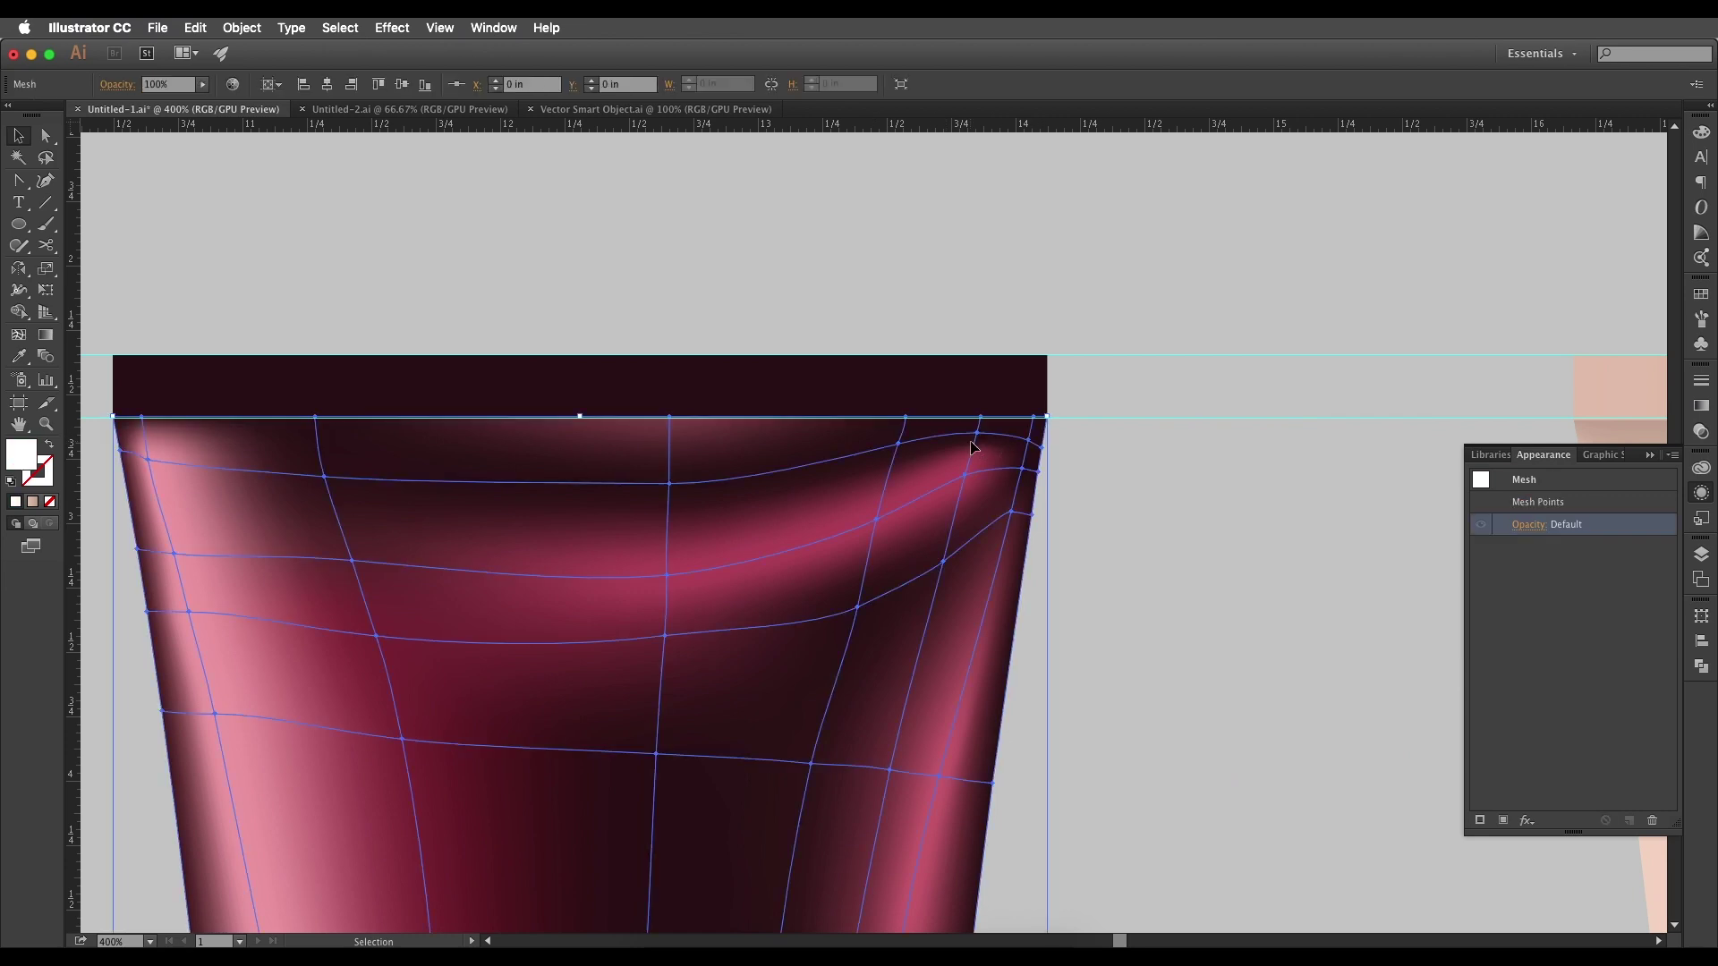
pyautogui.press('a')
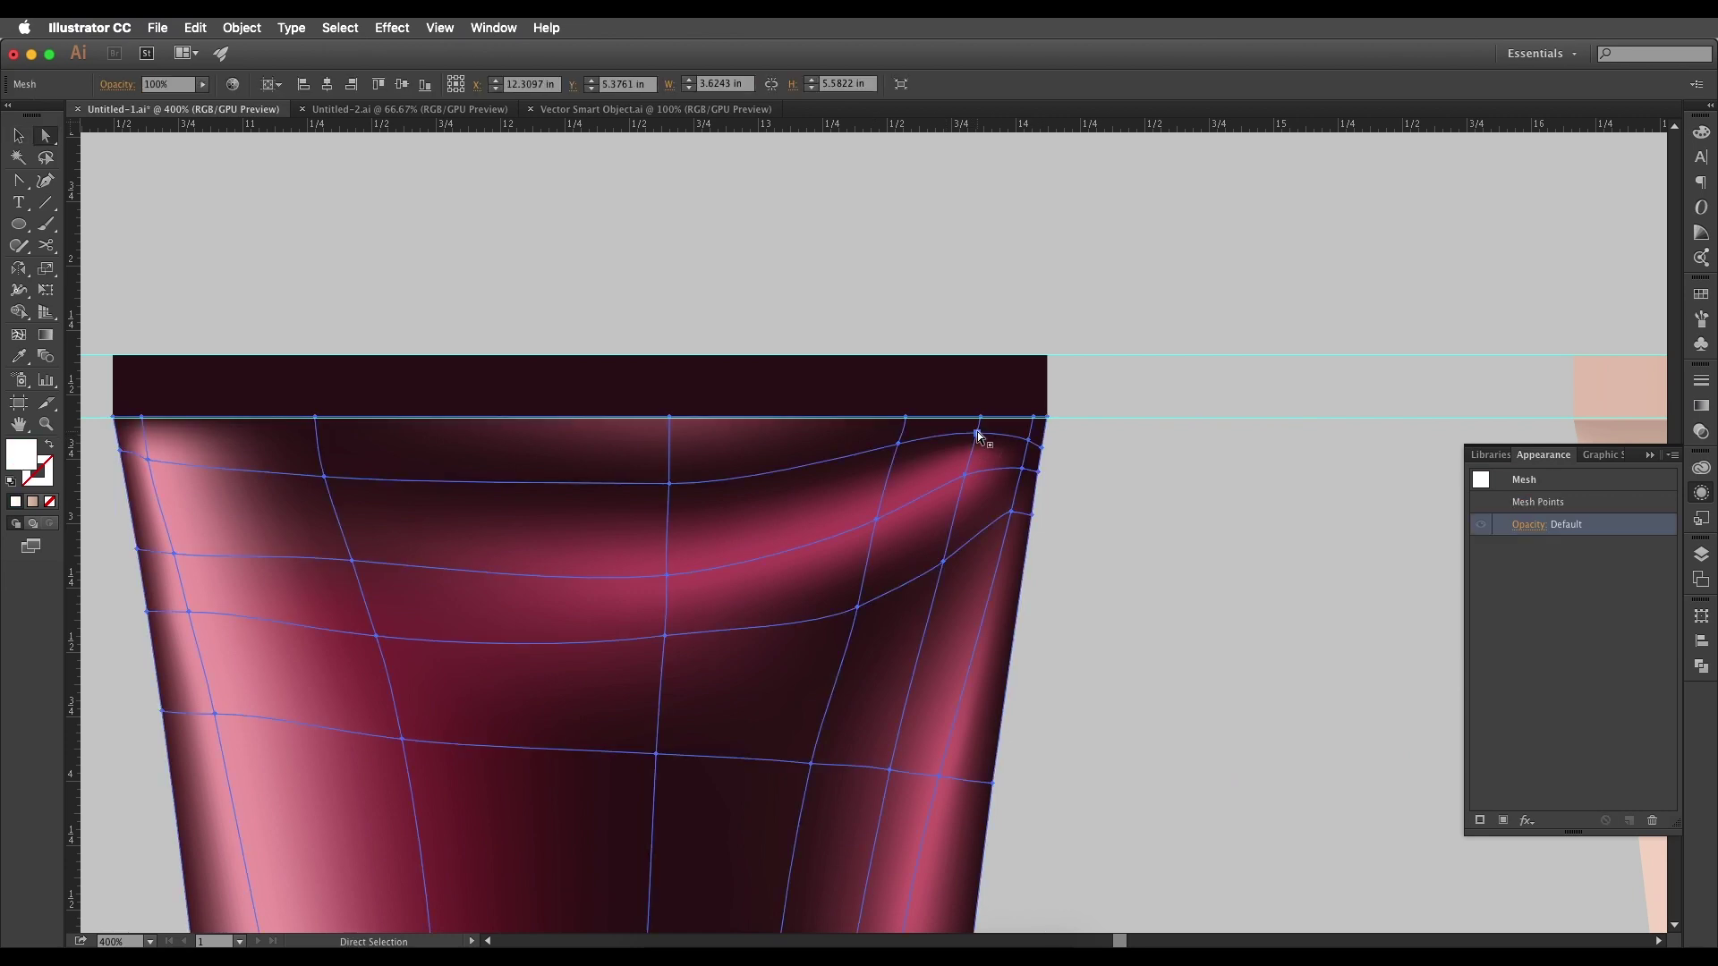
pyautogui.click(977, 434)
pyautogui.press('i')
pyautogui.click(959, 431)
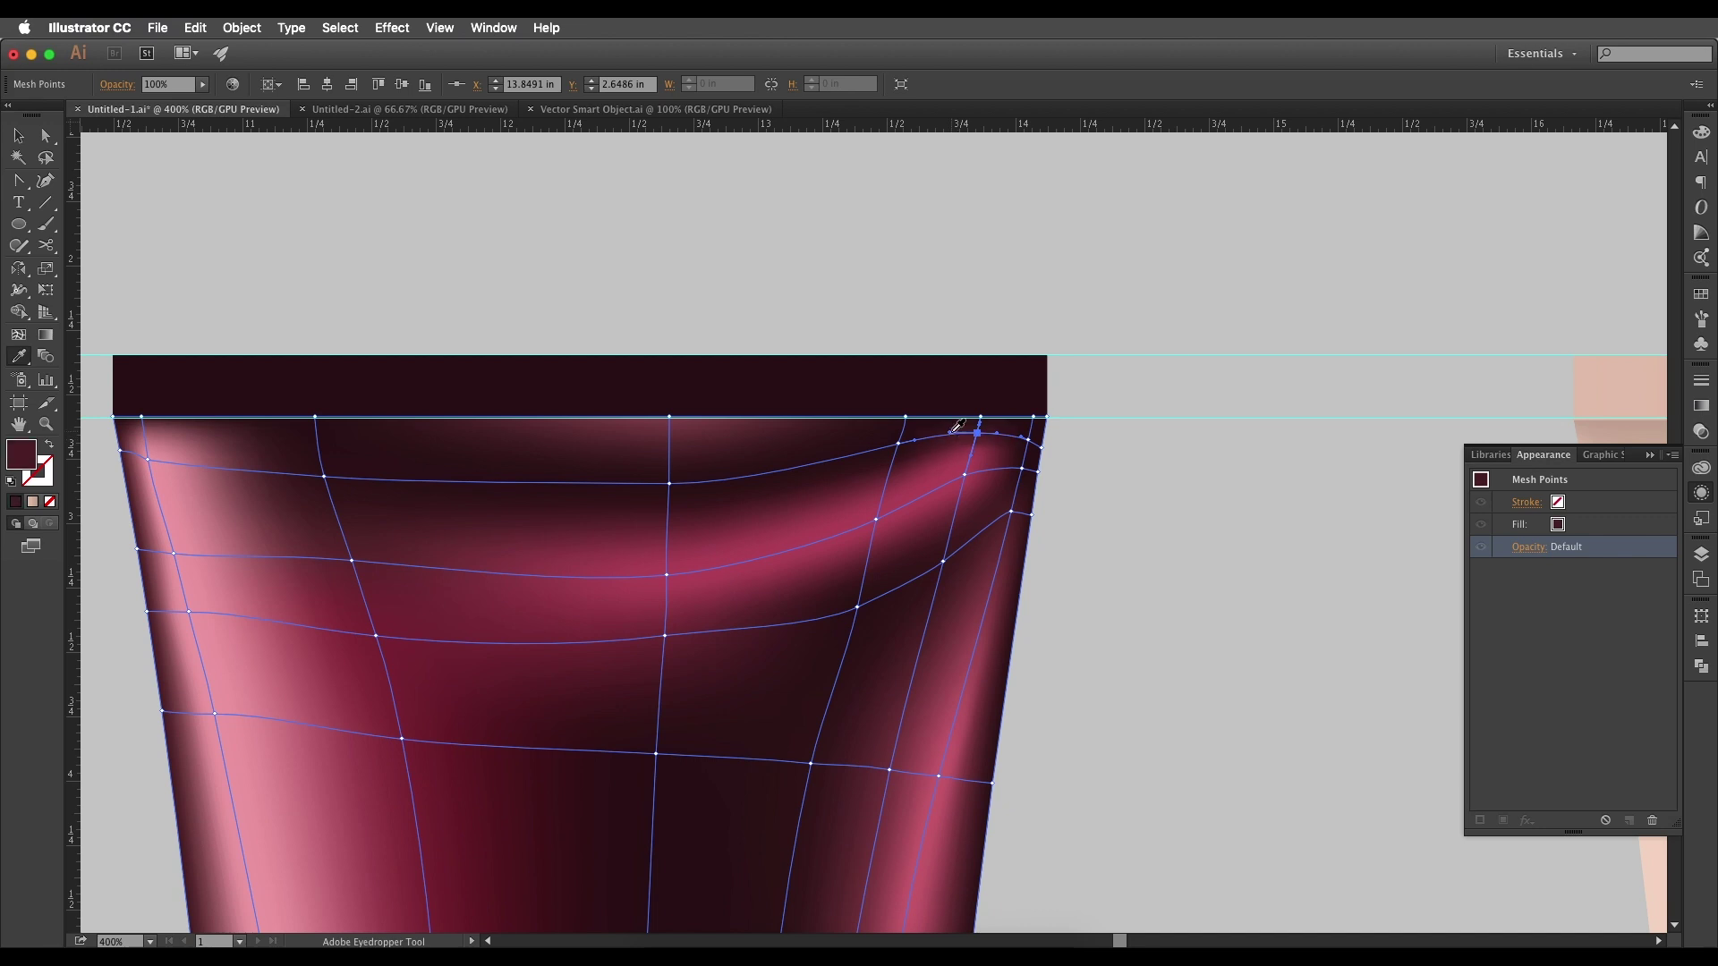
pyautogui.keyDown('super'); pyautogui.click(898, 442); pyautogui.keyUp('super')
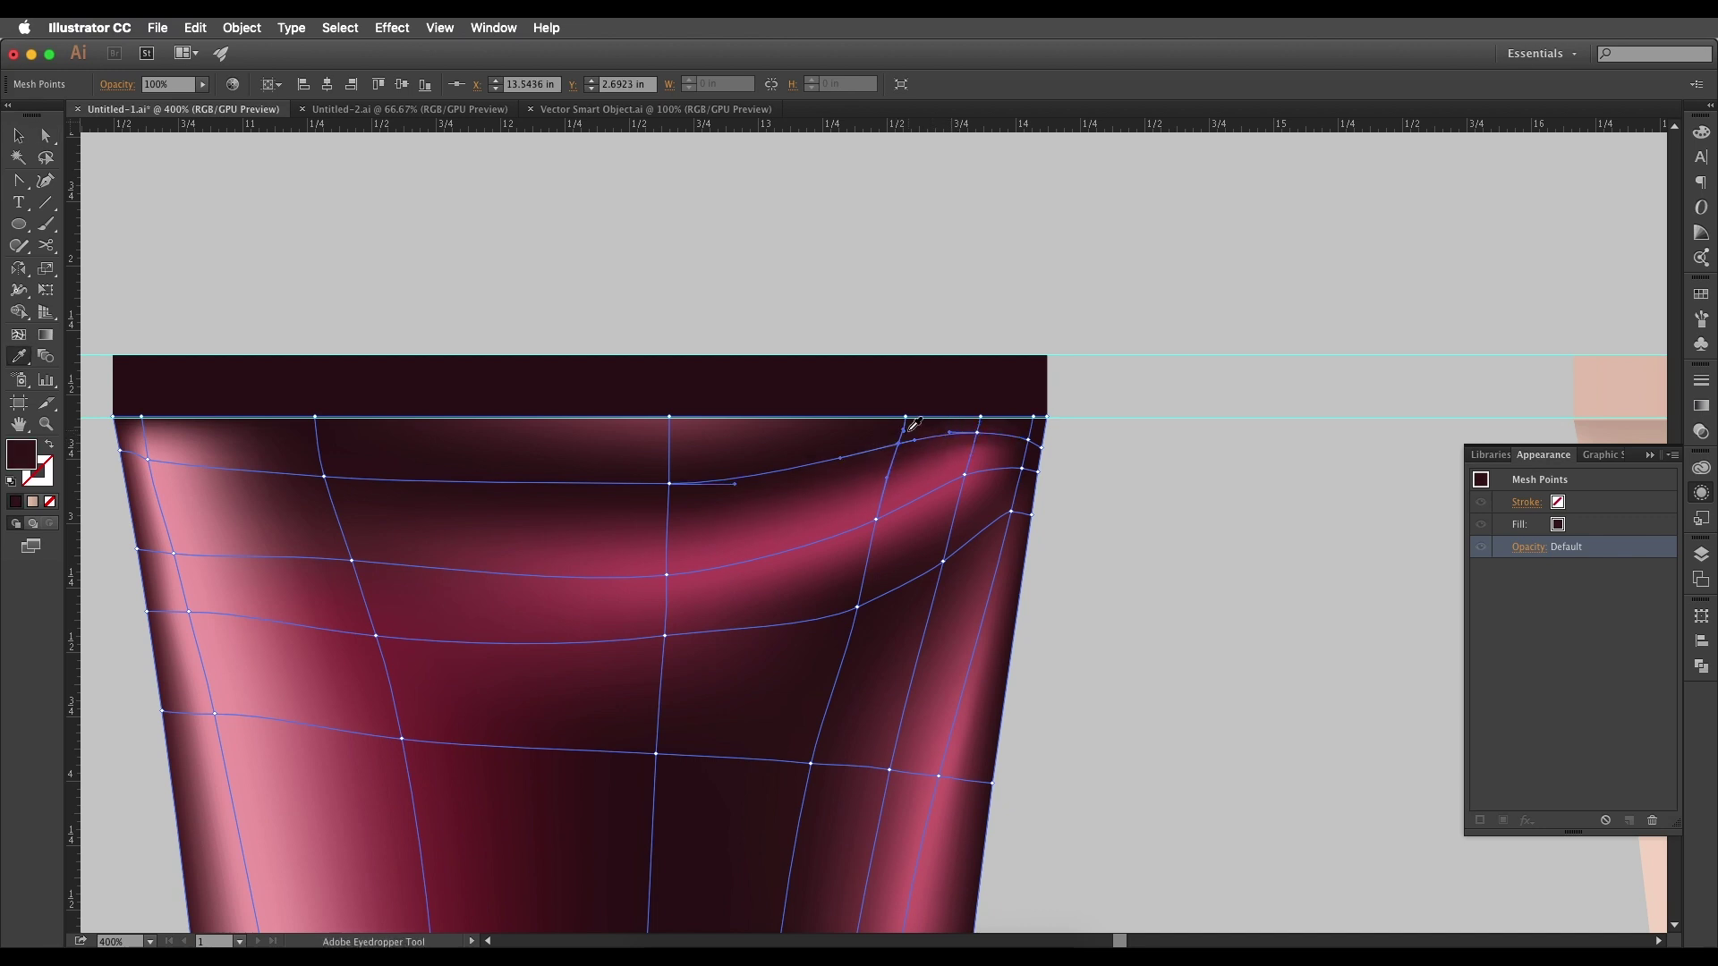
# - Recolour the mesh point just inside the tube body's upper right corner with a dark maroon
pyautogui.press('v')
pyautogui.hscroll(3, 948, 460)
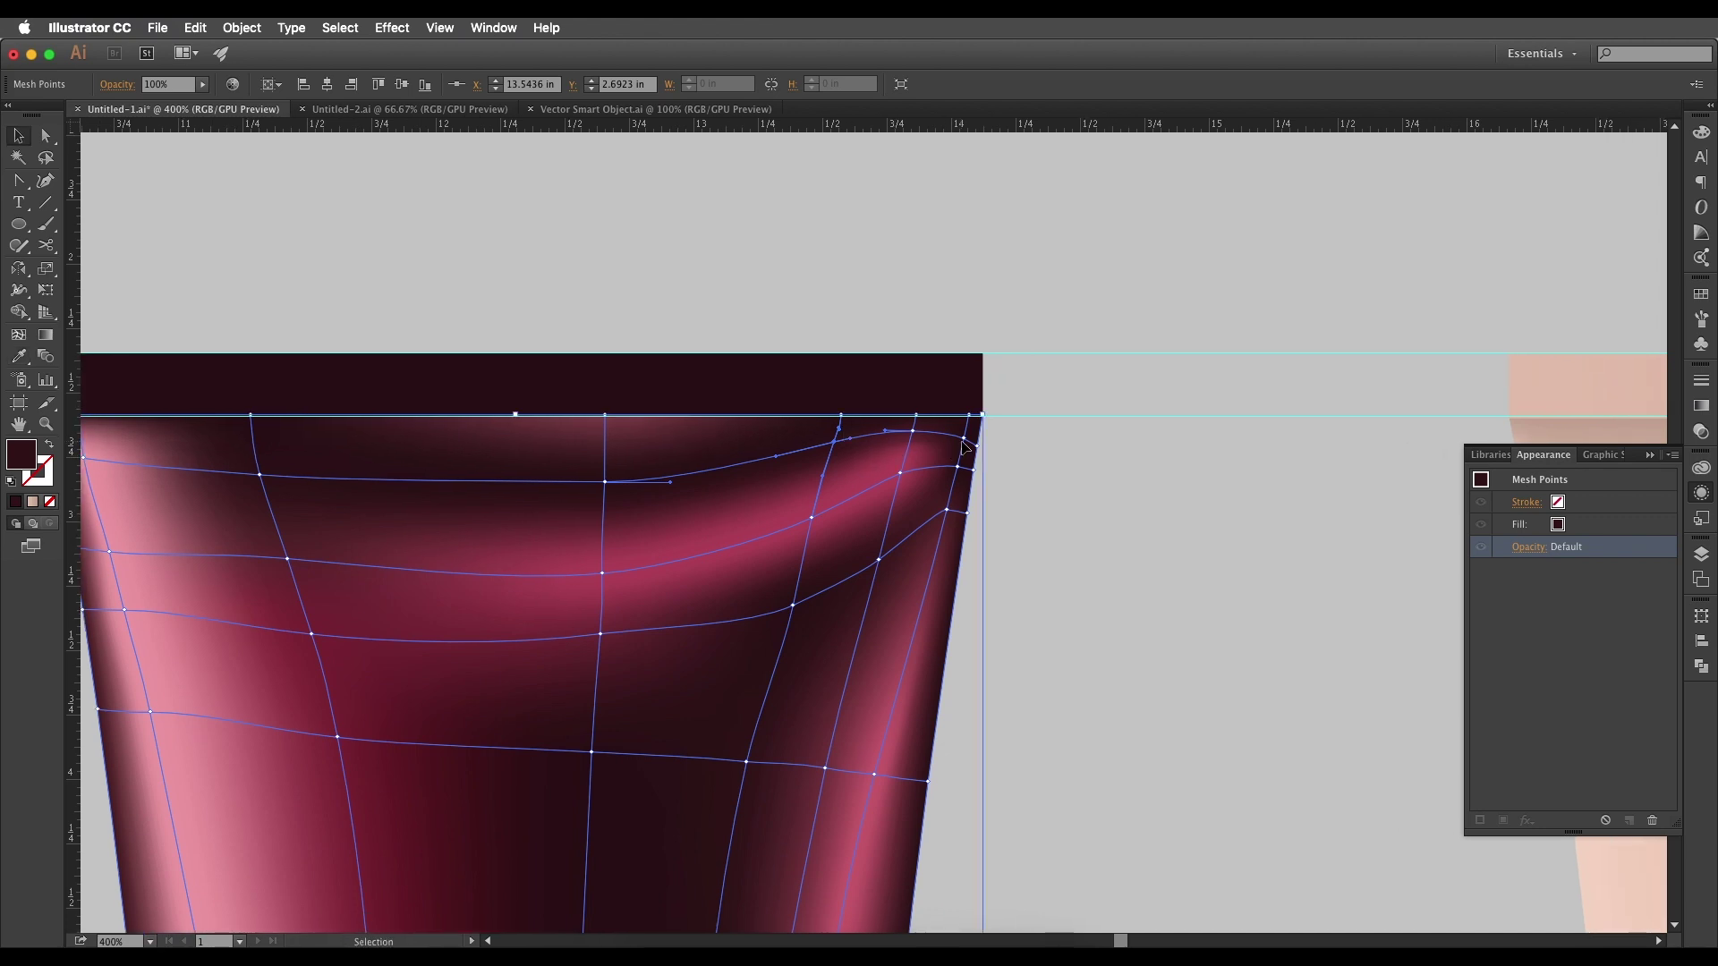
pyautogui.click(963, 441)
pyautogui.press('a')
pyautogui.click(964, 440)
pyautogui.press('i')
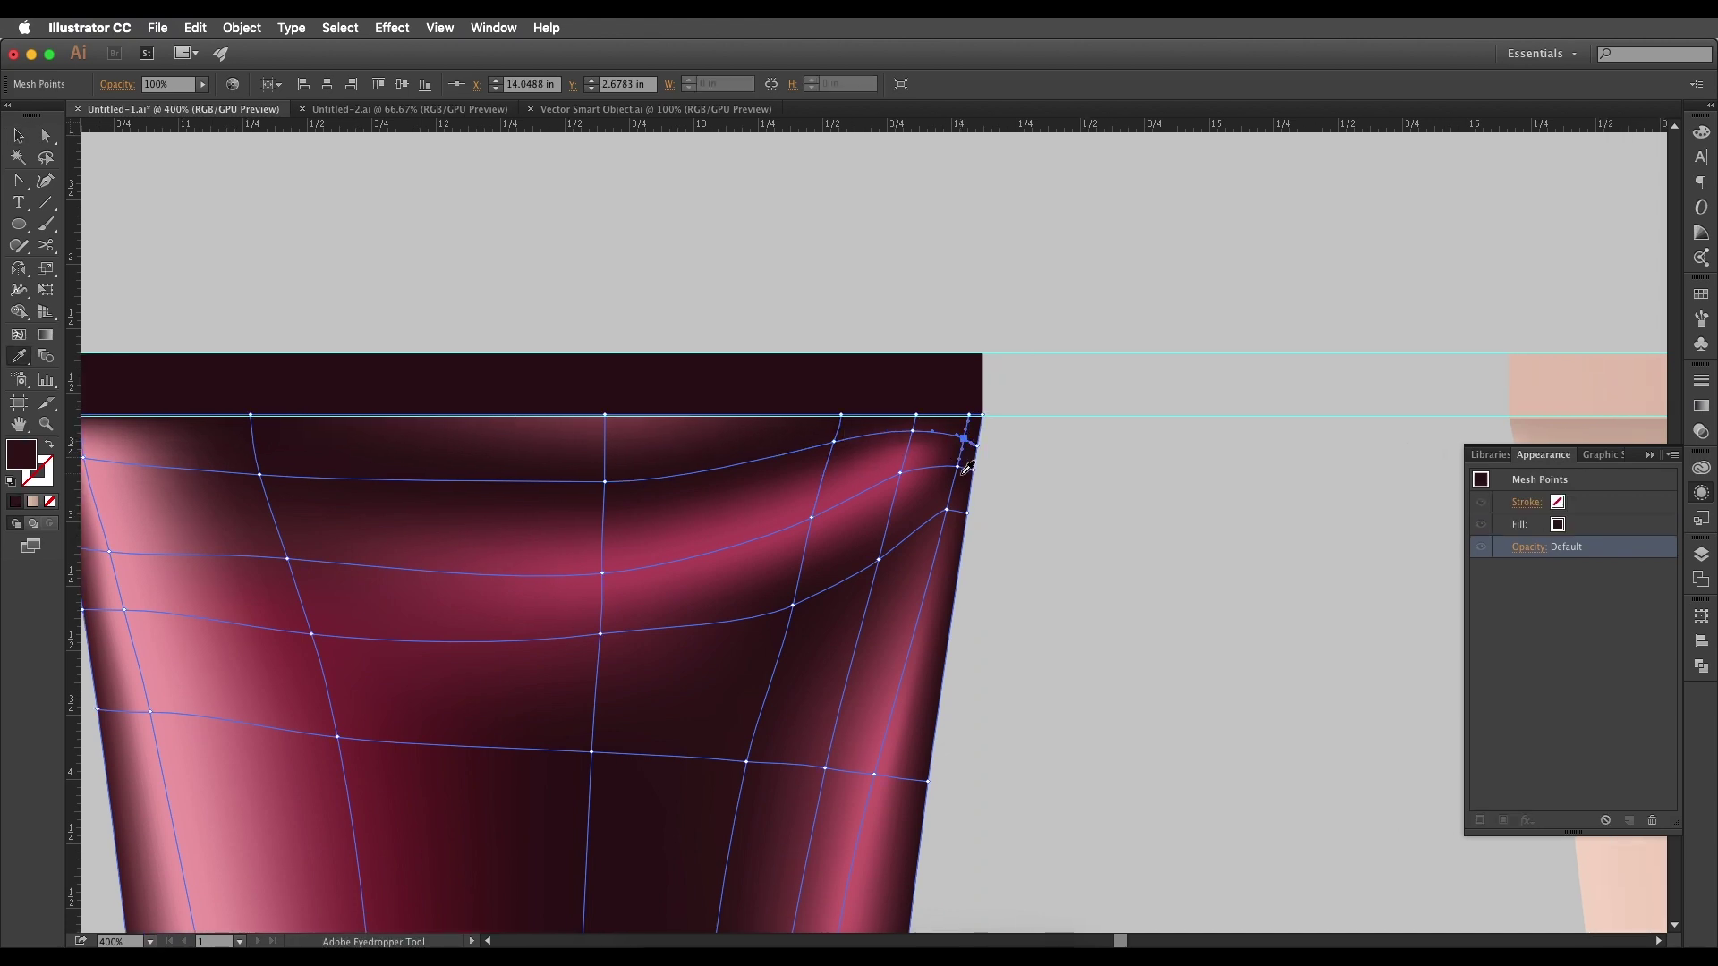
pyautogui.scroll(1, 1004, 497)
pyautogui.moveTo(1004, 497); pyautogui.dragTo(1193, 537)
pyautogui.press('v')
pyautogui.click(1193, 535)
pyautogui.scroll(-3, 1193, 535)
pyautogui.press('space')
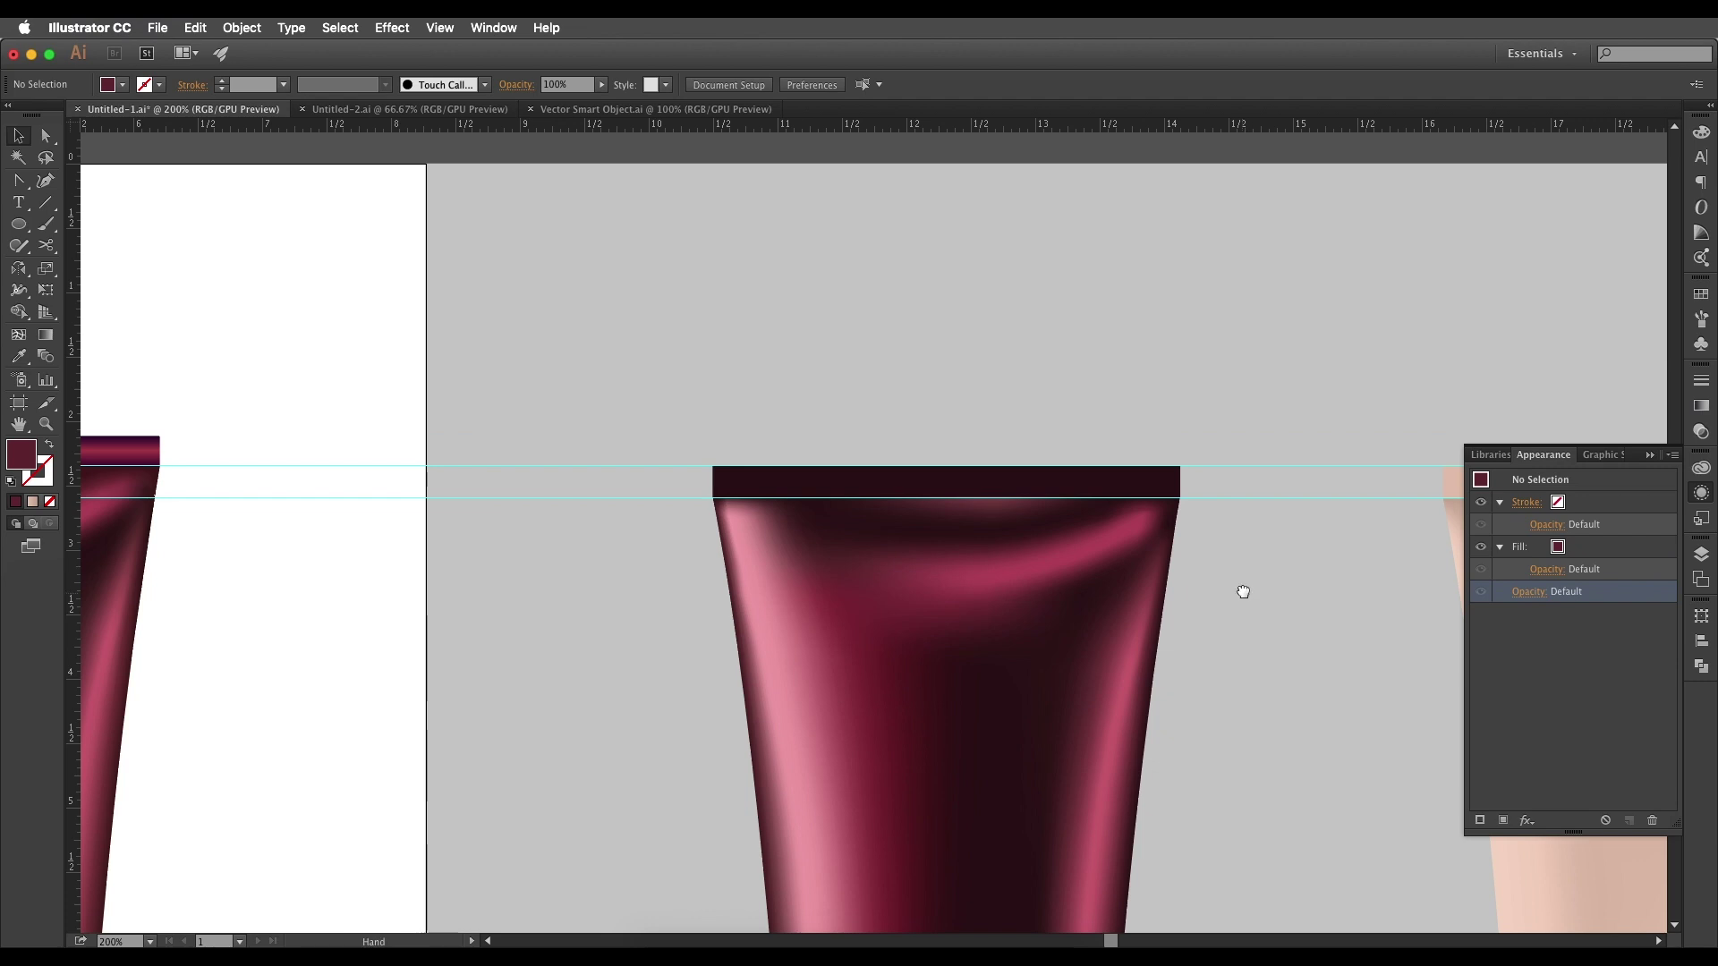
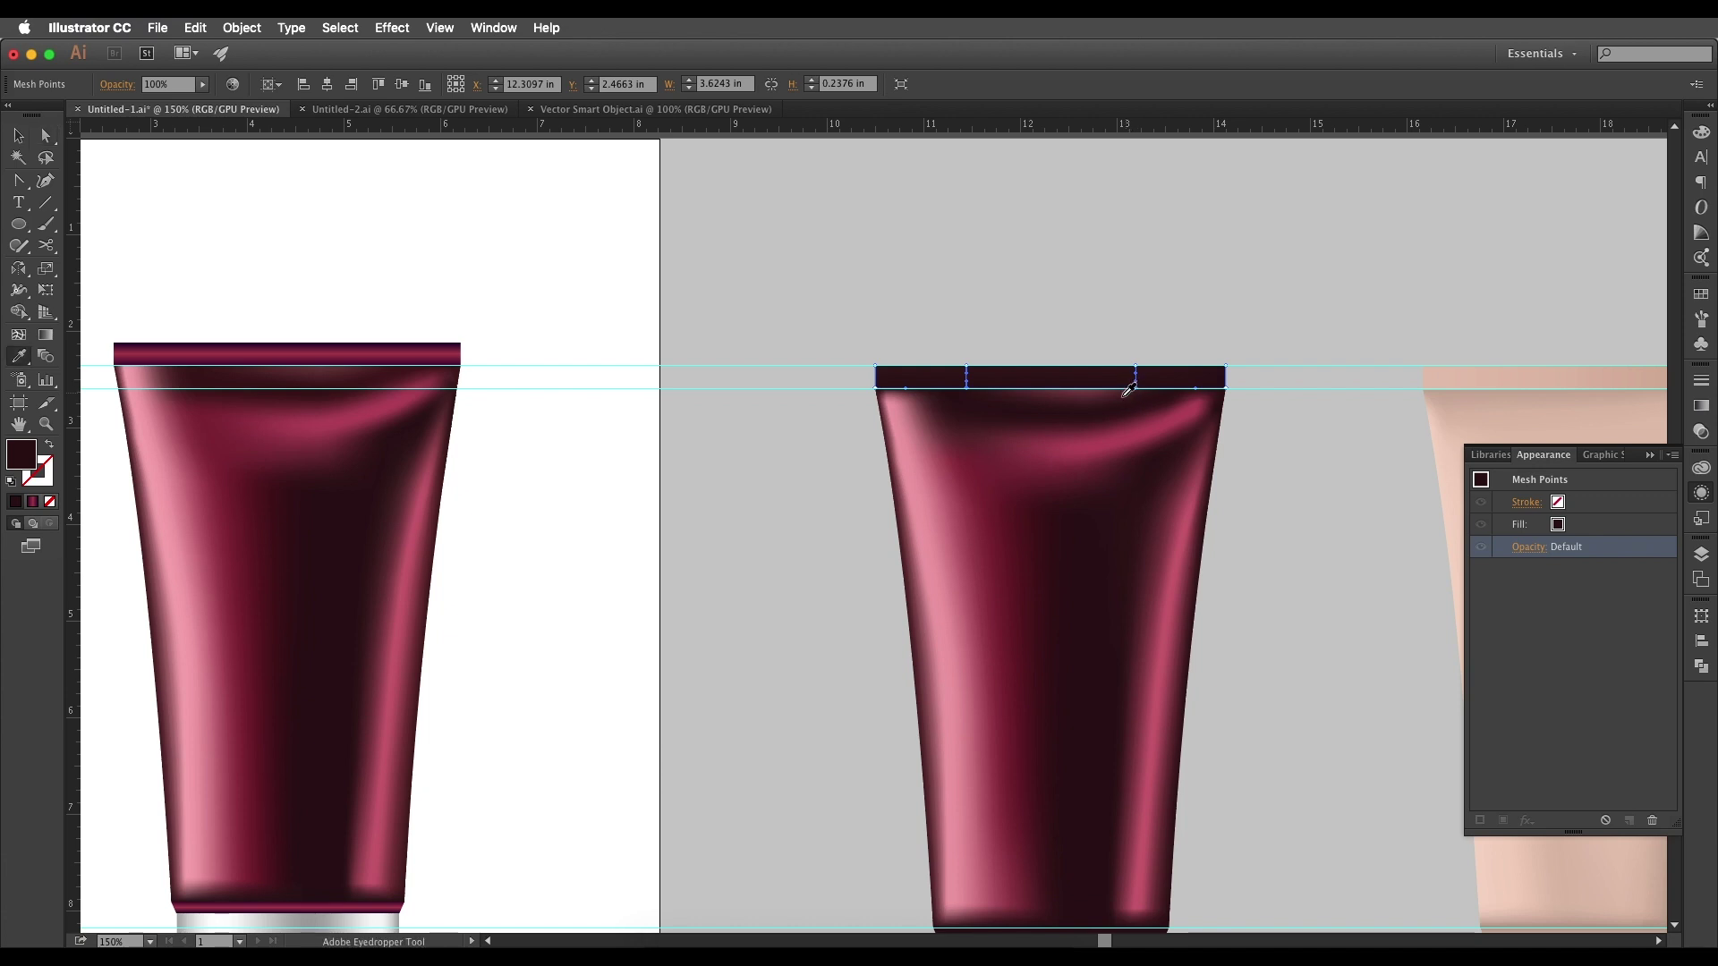
# - Recolour the selected inner mesh points of the tube's top strip with the raspberry pink of the fold highlight
pyautogui.click(1145, 428)
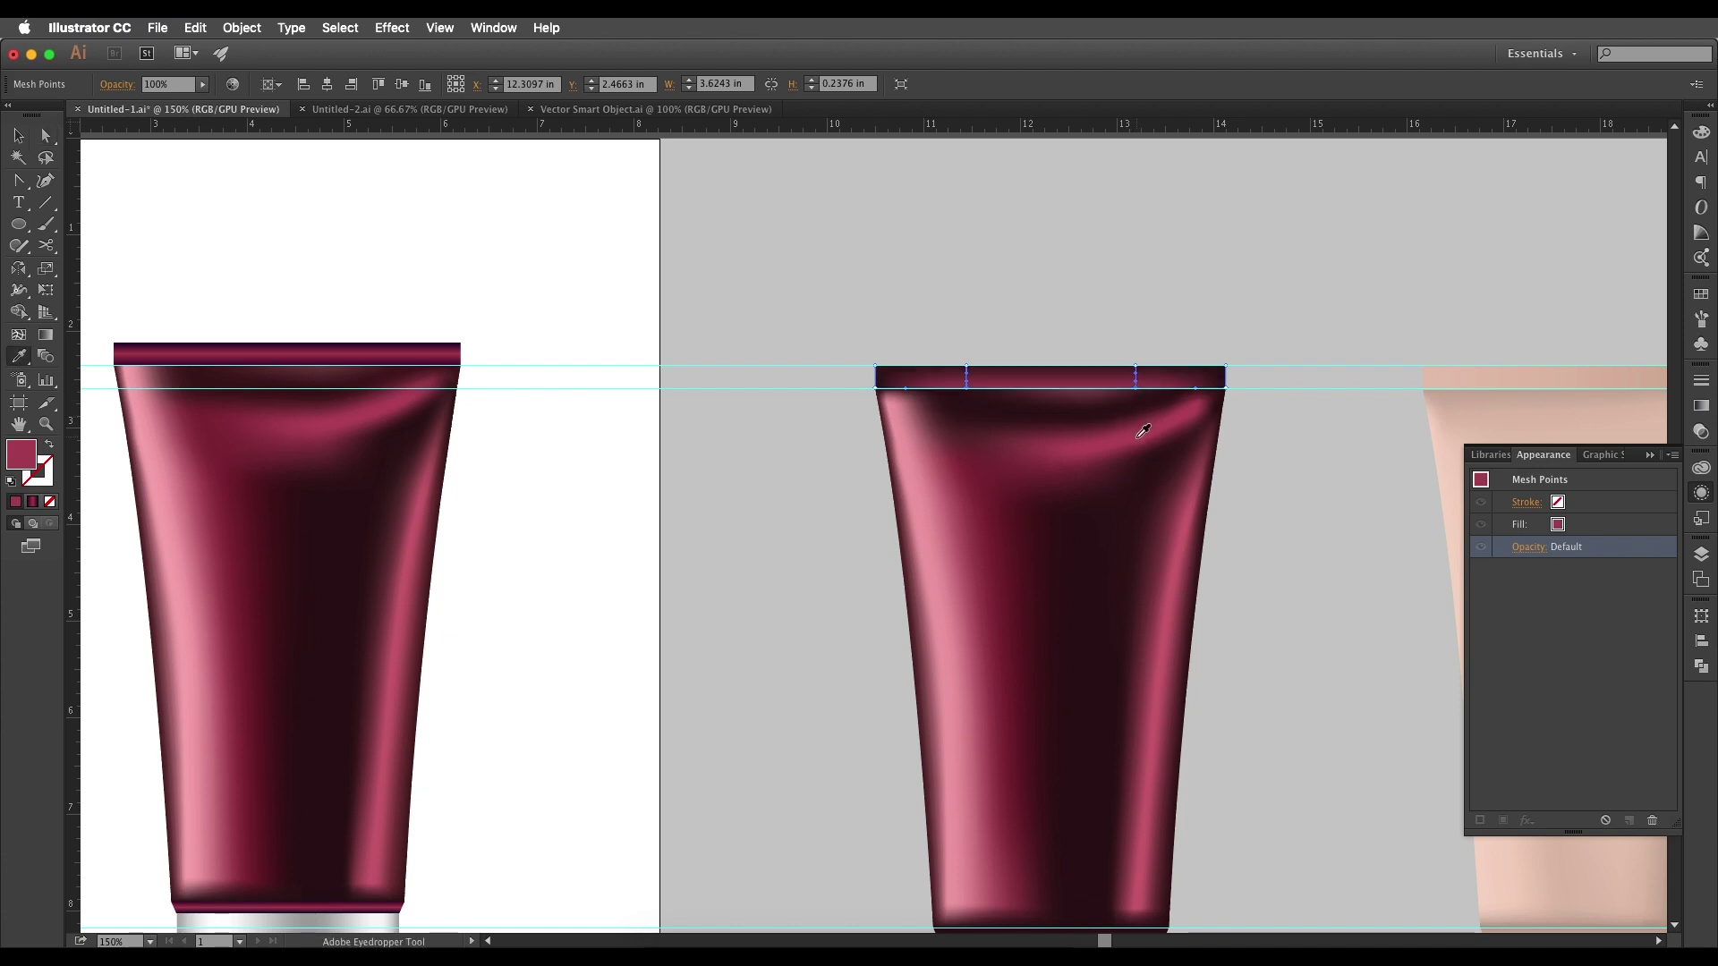
pyautogui.press('v')
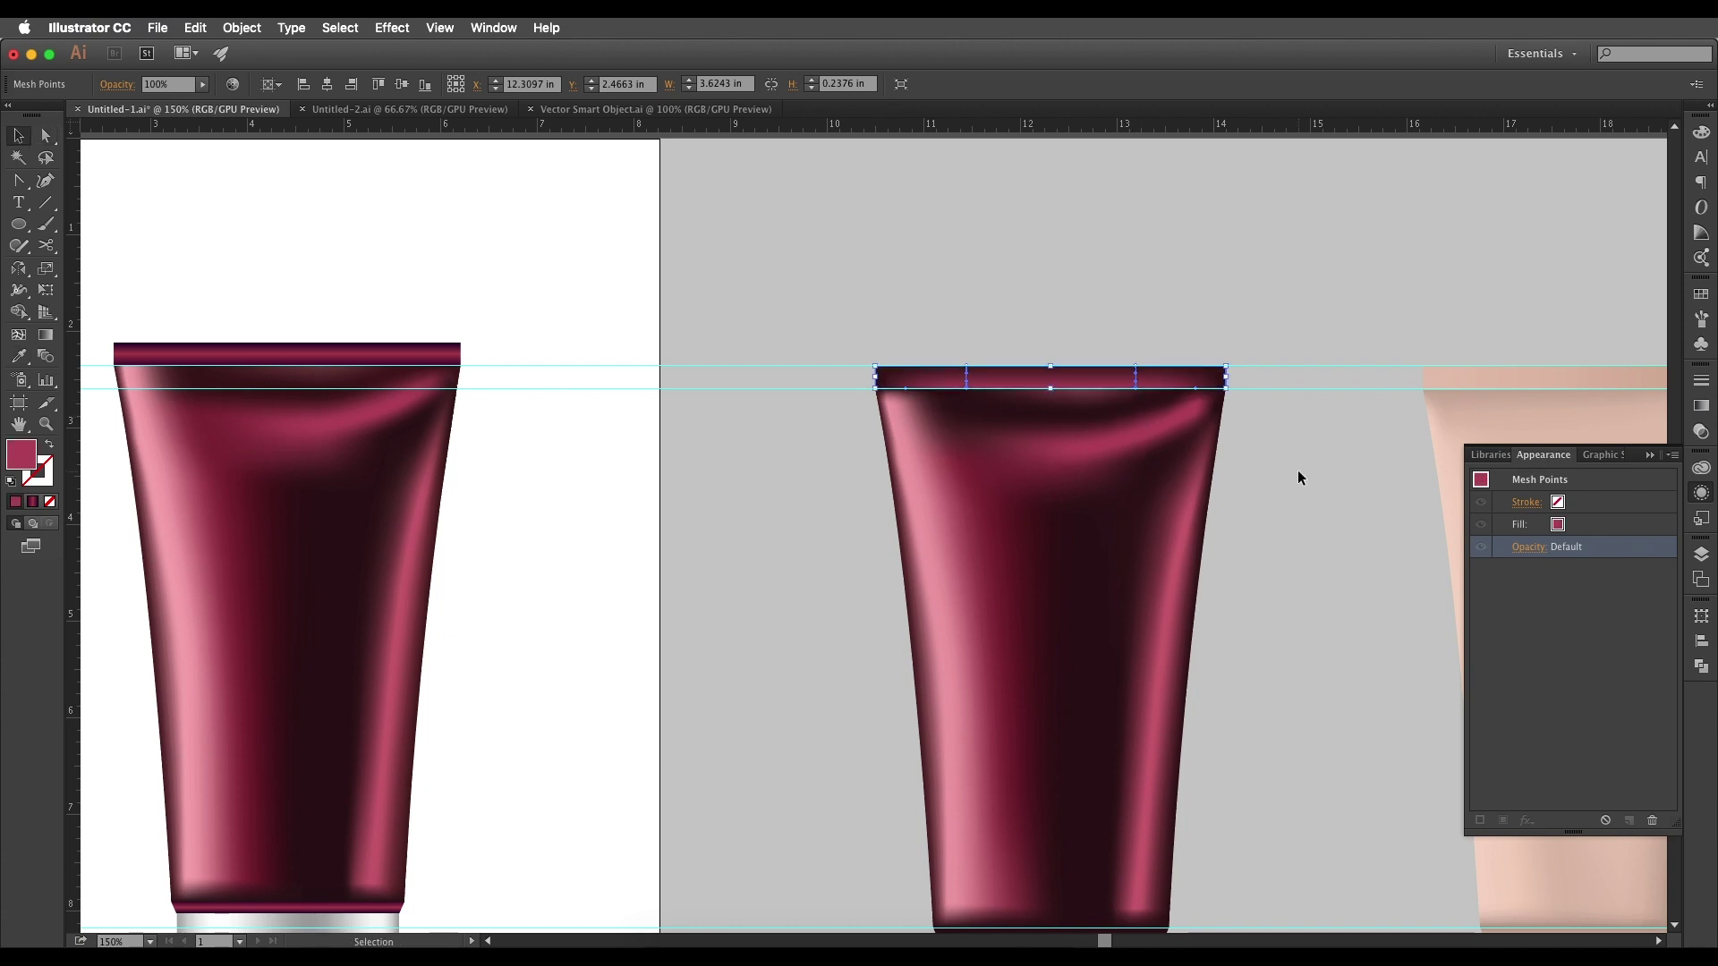
pyautogui.click(1298, 471)
pyautogui.press('space')
pyautogui.moveTo(1201, 564); pyautogui.dragTo(1202, 534)
pyautogui.scroll(-5, 1202, 534)
pyautogui.hscroll(-2, 1202, 534)
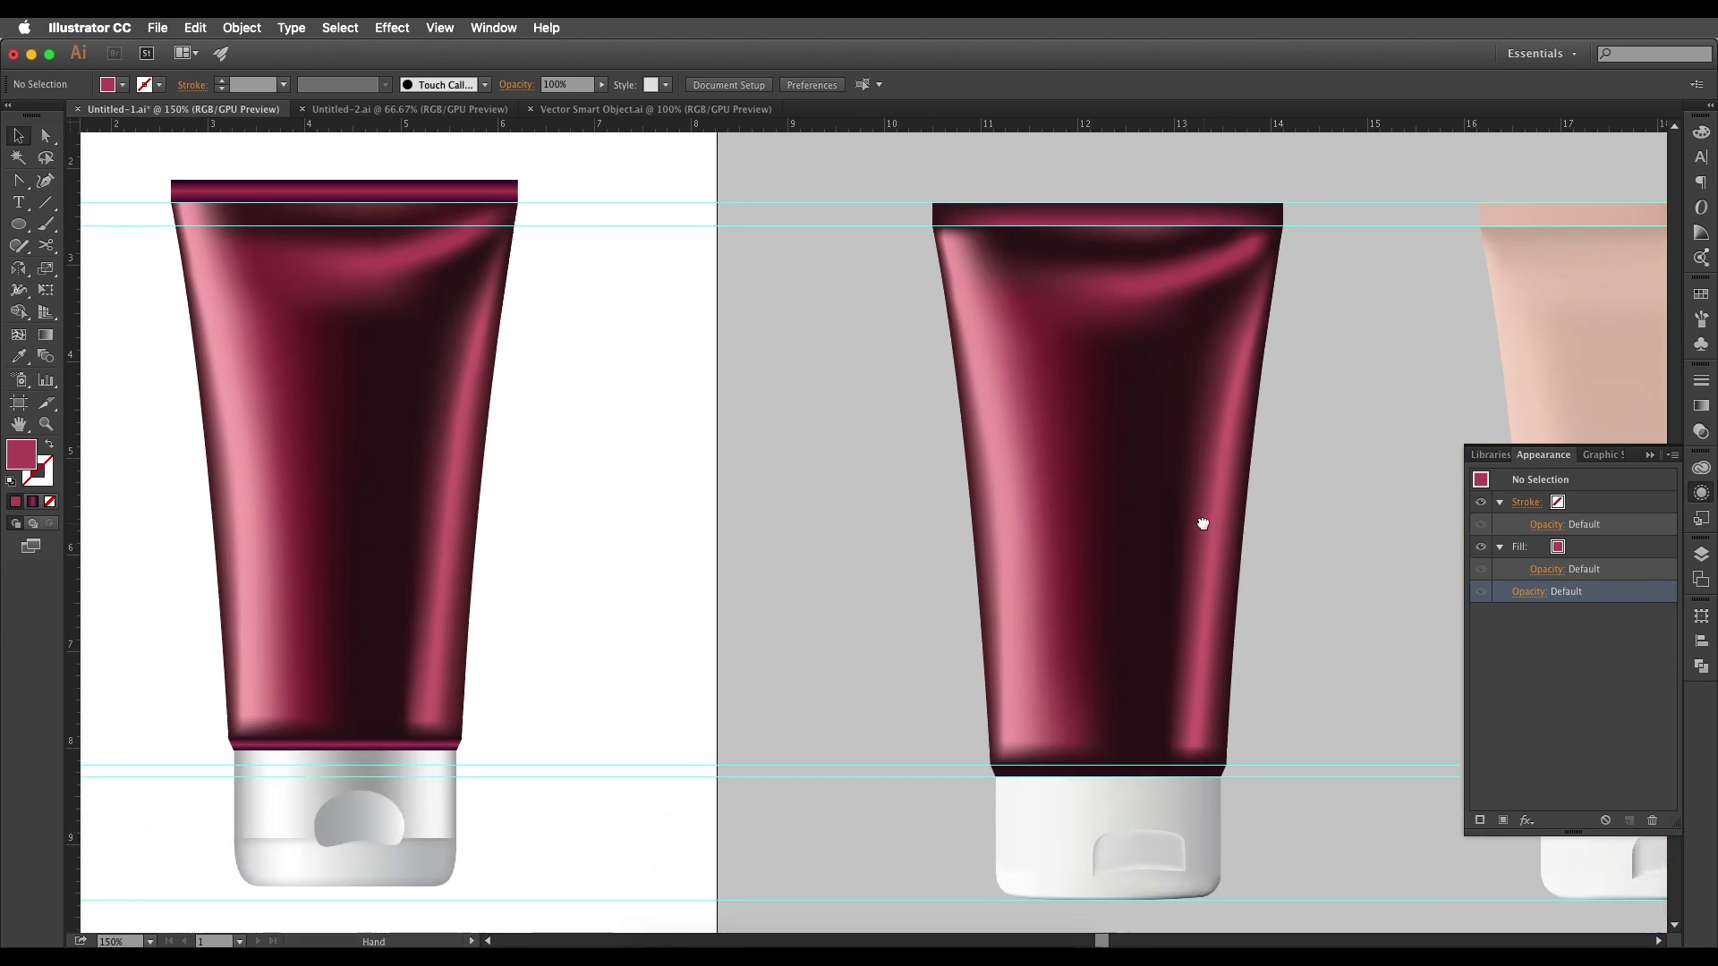
# - Fill the narrow band above the recoloured tube's cap with the maroon gradient of the reference tube's matching band
pyautogui.scroll(1, 1078, 741)
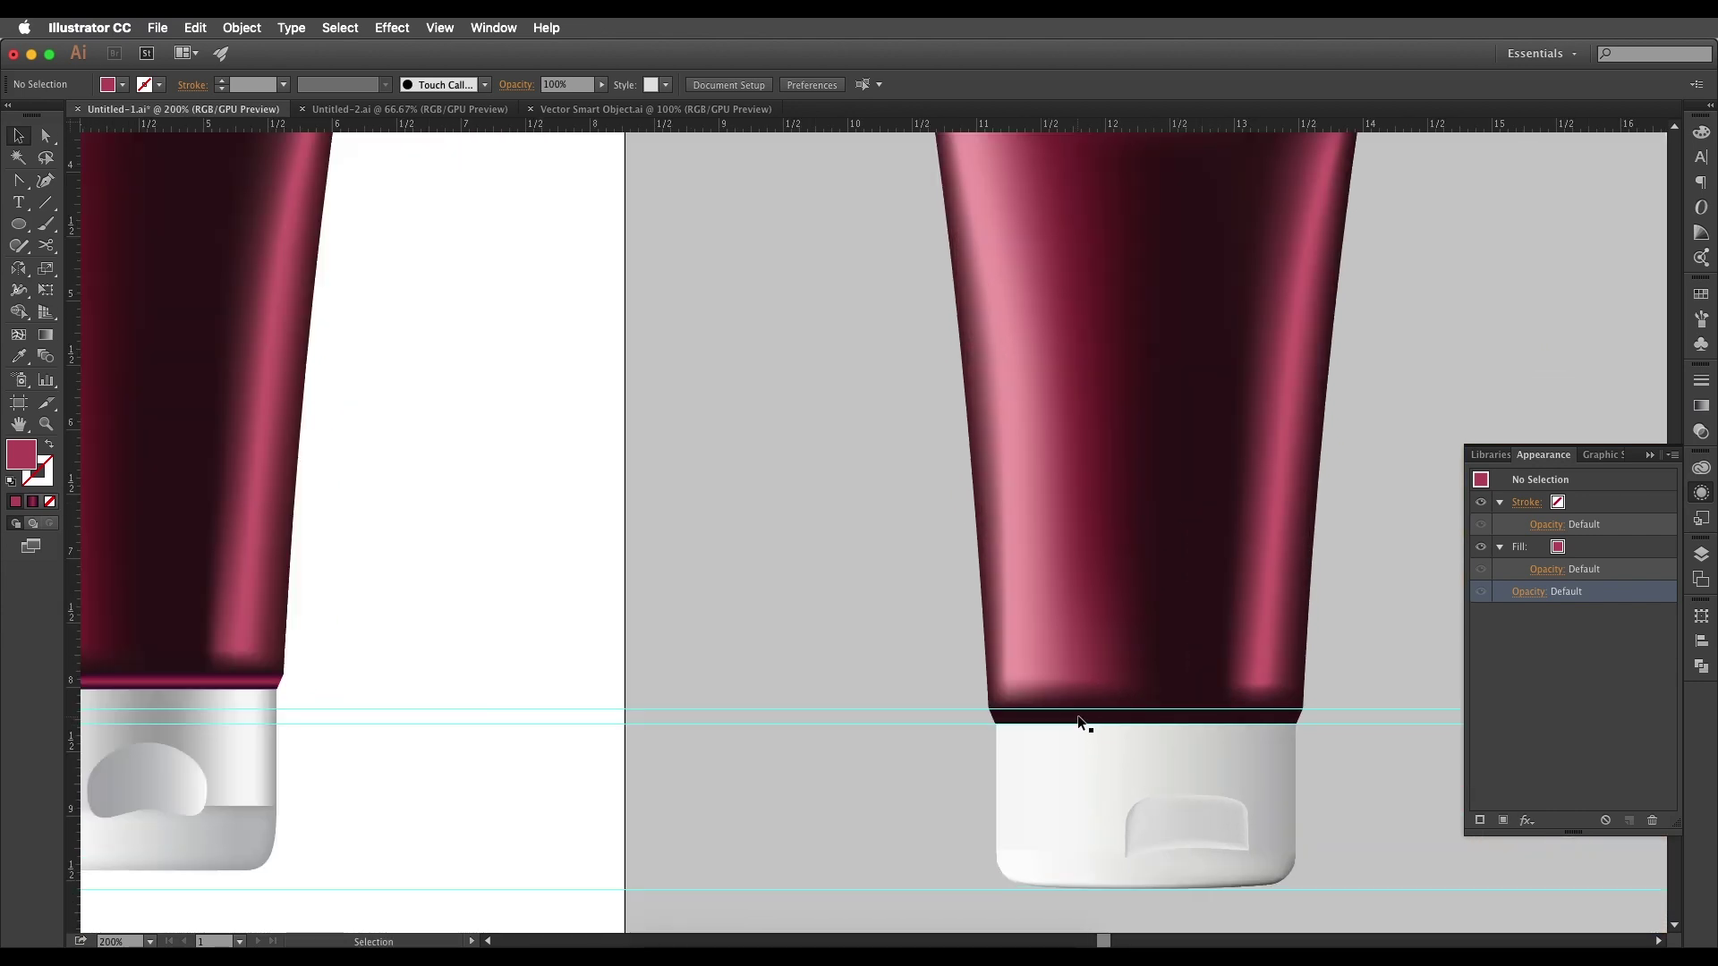
pyautogui.click(1102, 720)
pyautogui.moveTo(1102, 720); pyautogui.dragTo(1159, 708)
pyautogui.press('i')
pyautogui.click(289, 663)
pyautogui.moveTo(1086, 710); pyautogui.dragTo(845, 667)
pyautogui.press('g')
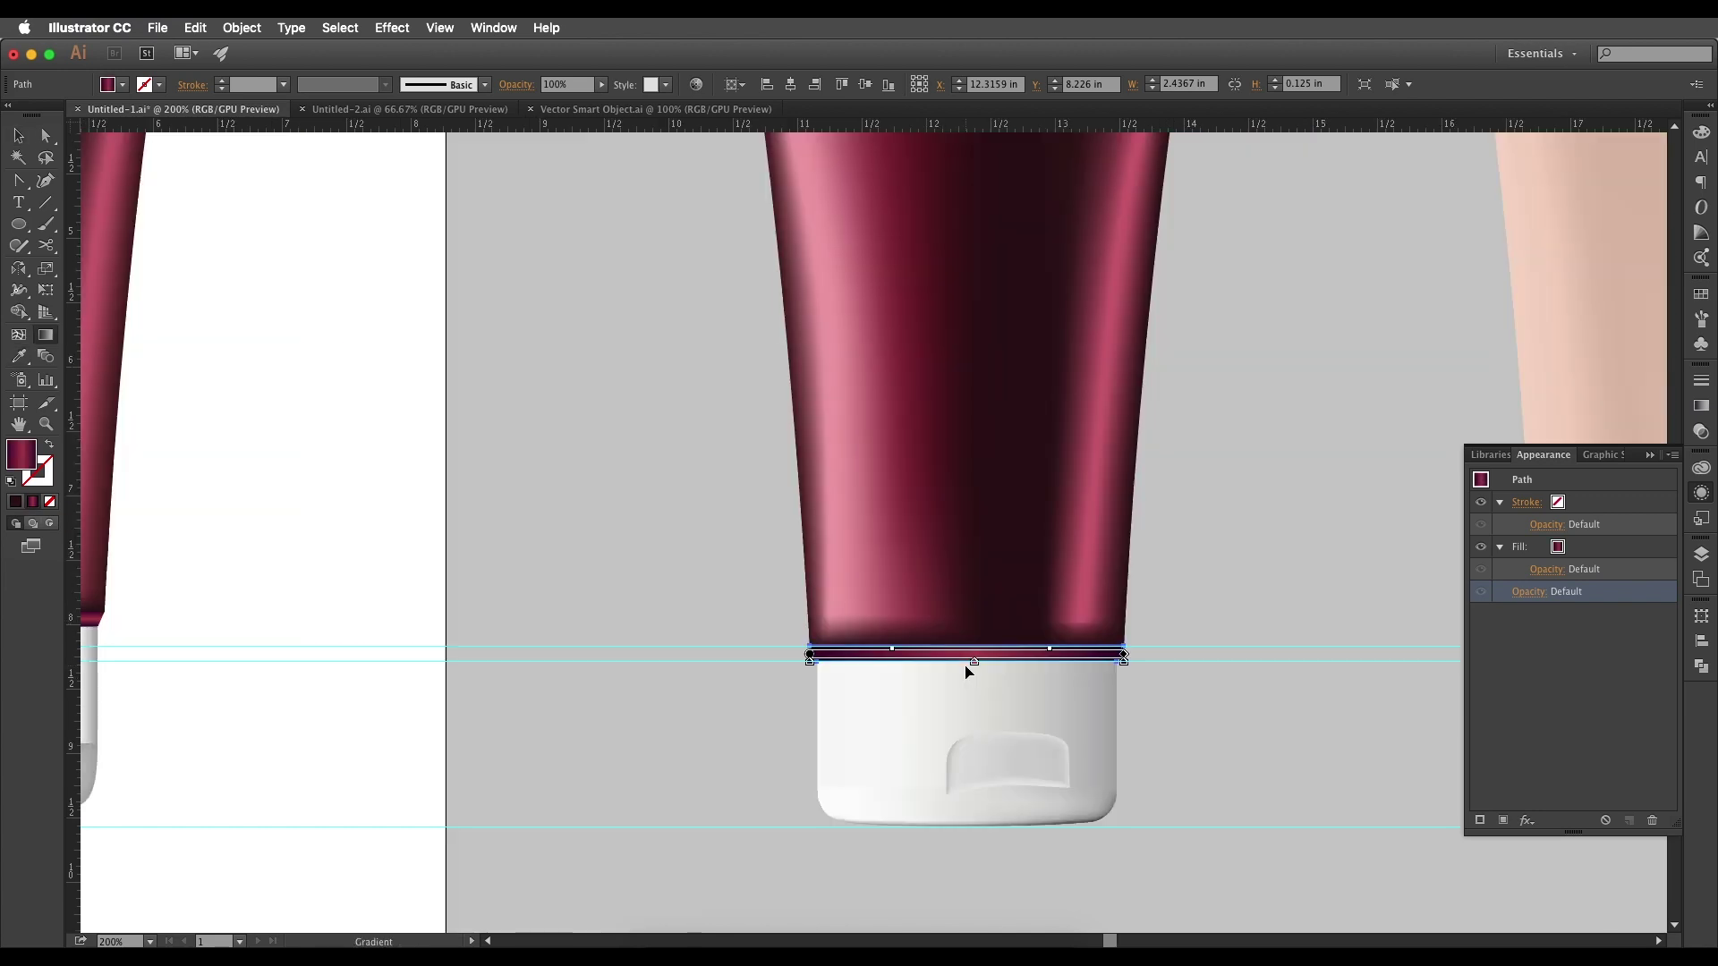
# - Set the angle of the base band's linear gradient to 90° and inspect the colours of its three stops
pyautogui.doubleClick(46, 334)
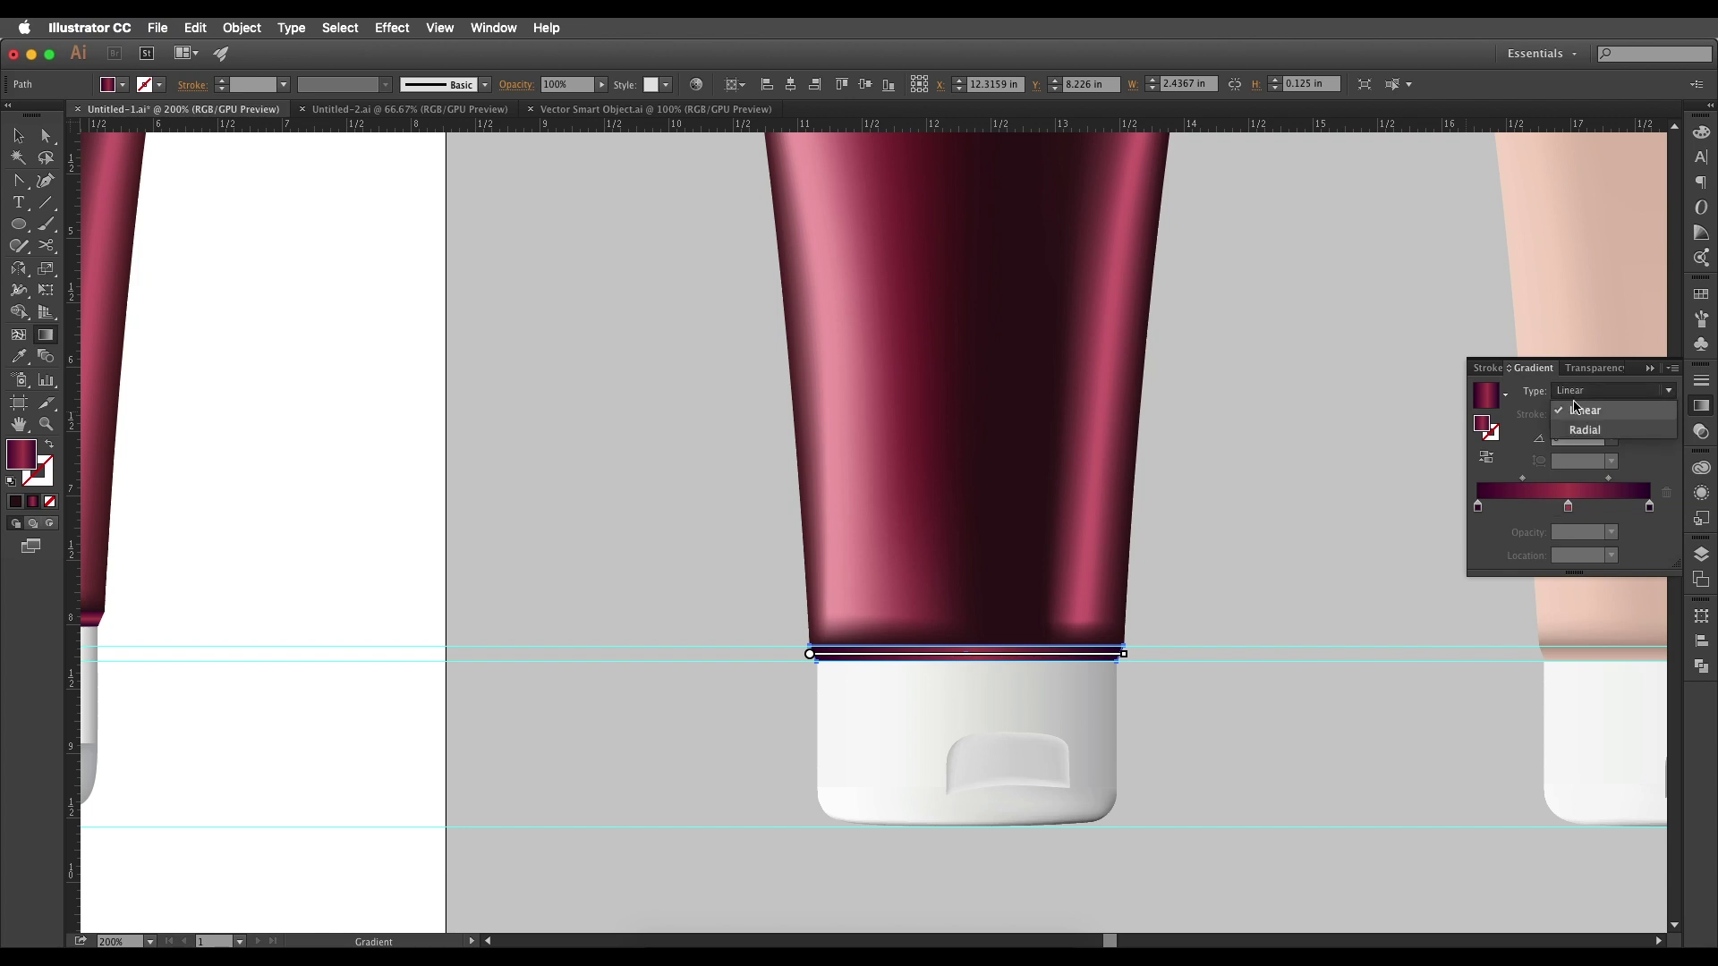
pyautogui.click(1569, 438)
pyautogui.scroll(20, 1569, 438)
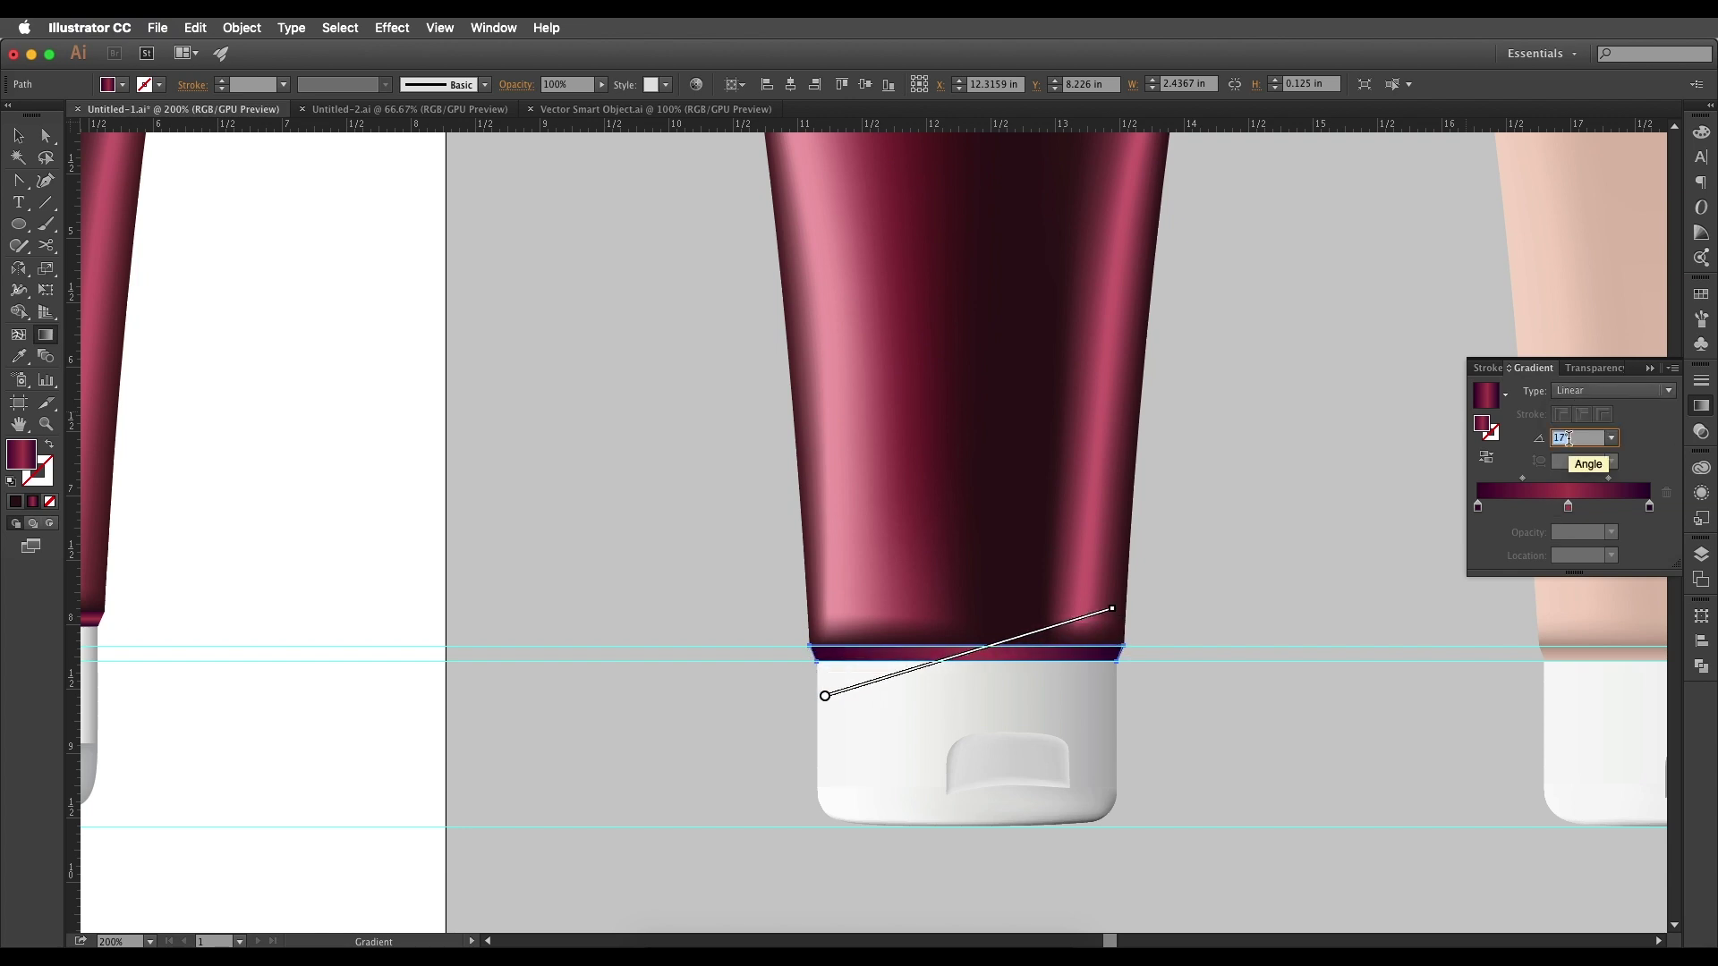
pyautogui.hotkey('shift', 'Up')
pyautogui.hotkey('shift', 'Up')
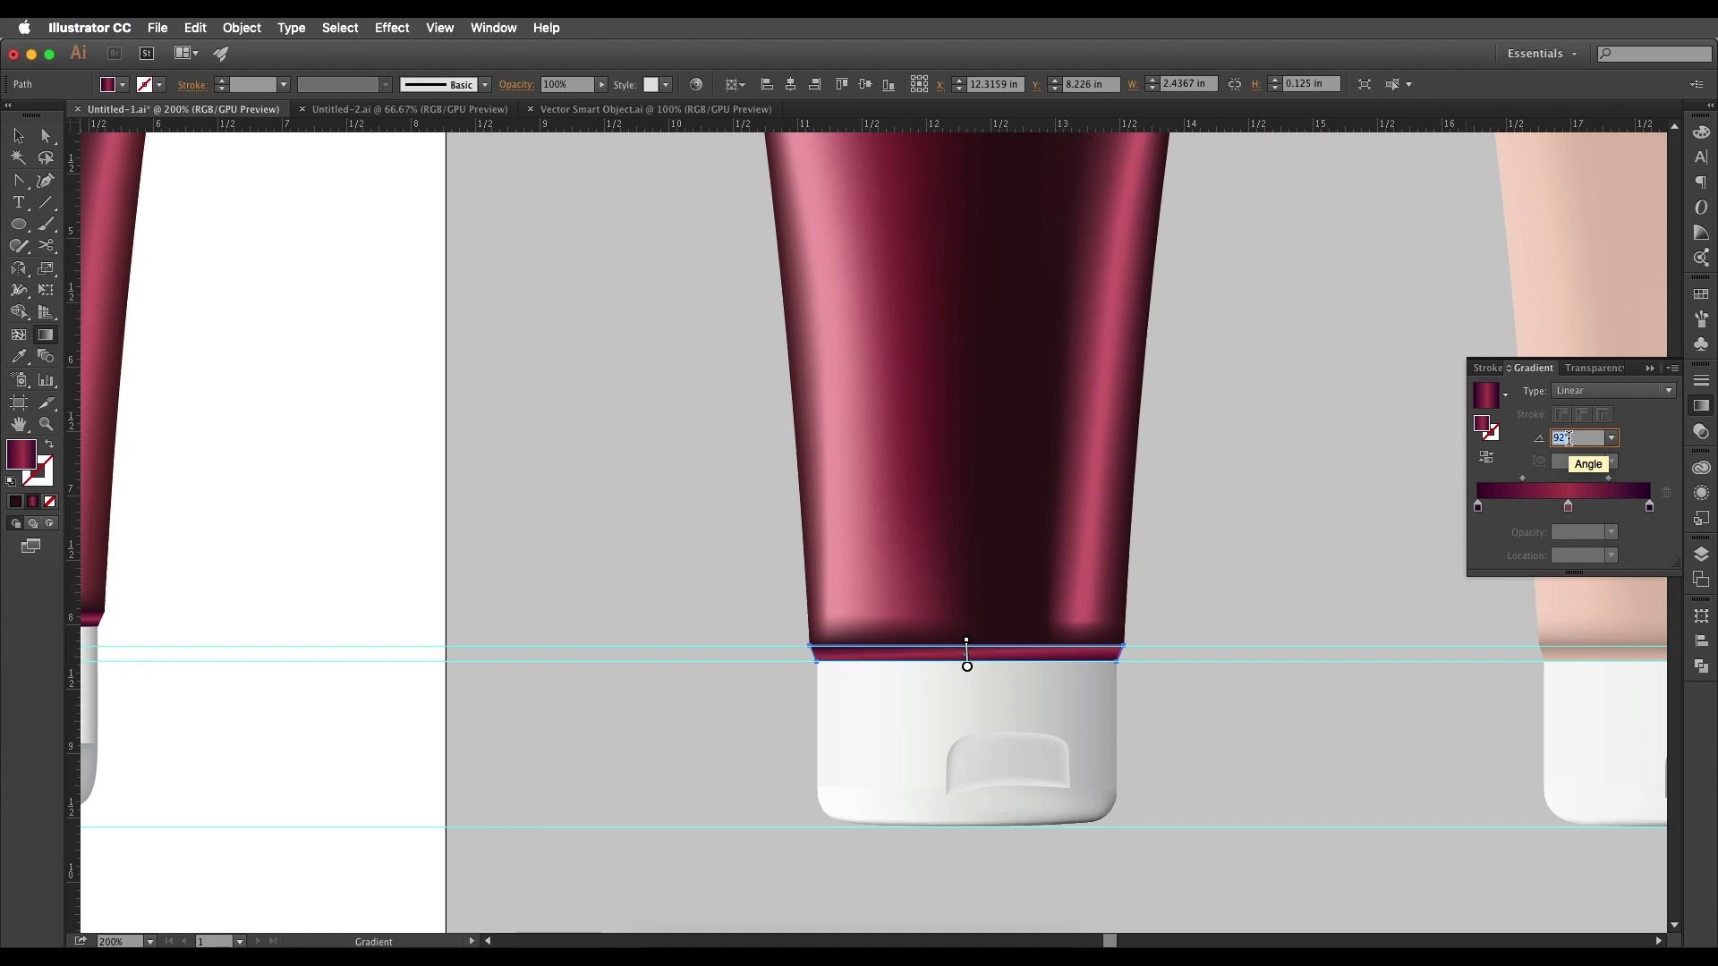
pyautogui.press('Down')
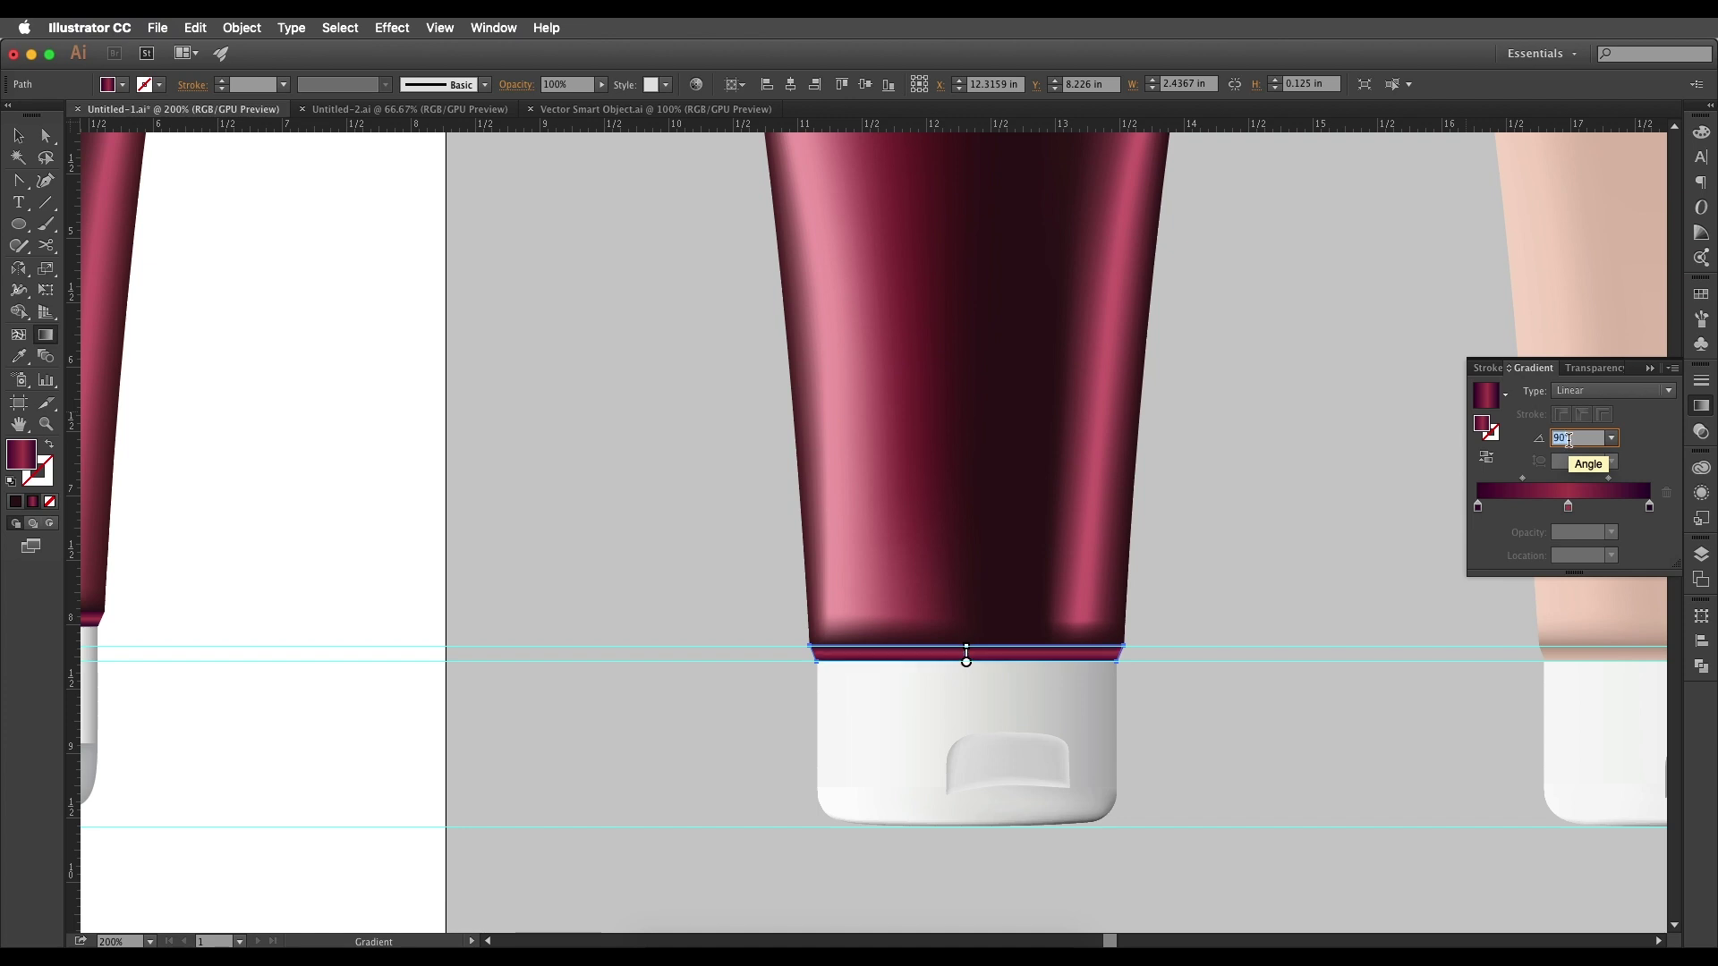
pyautogui.doubleClick(1478, 507)
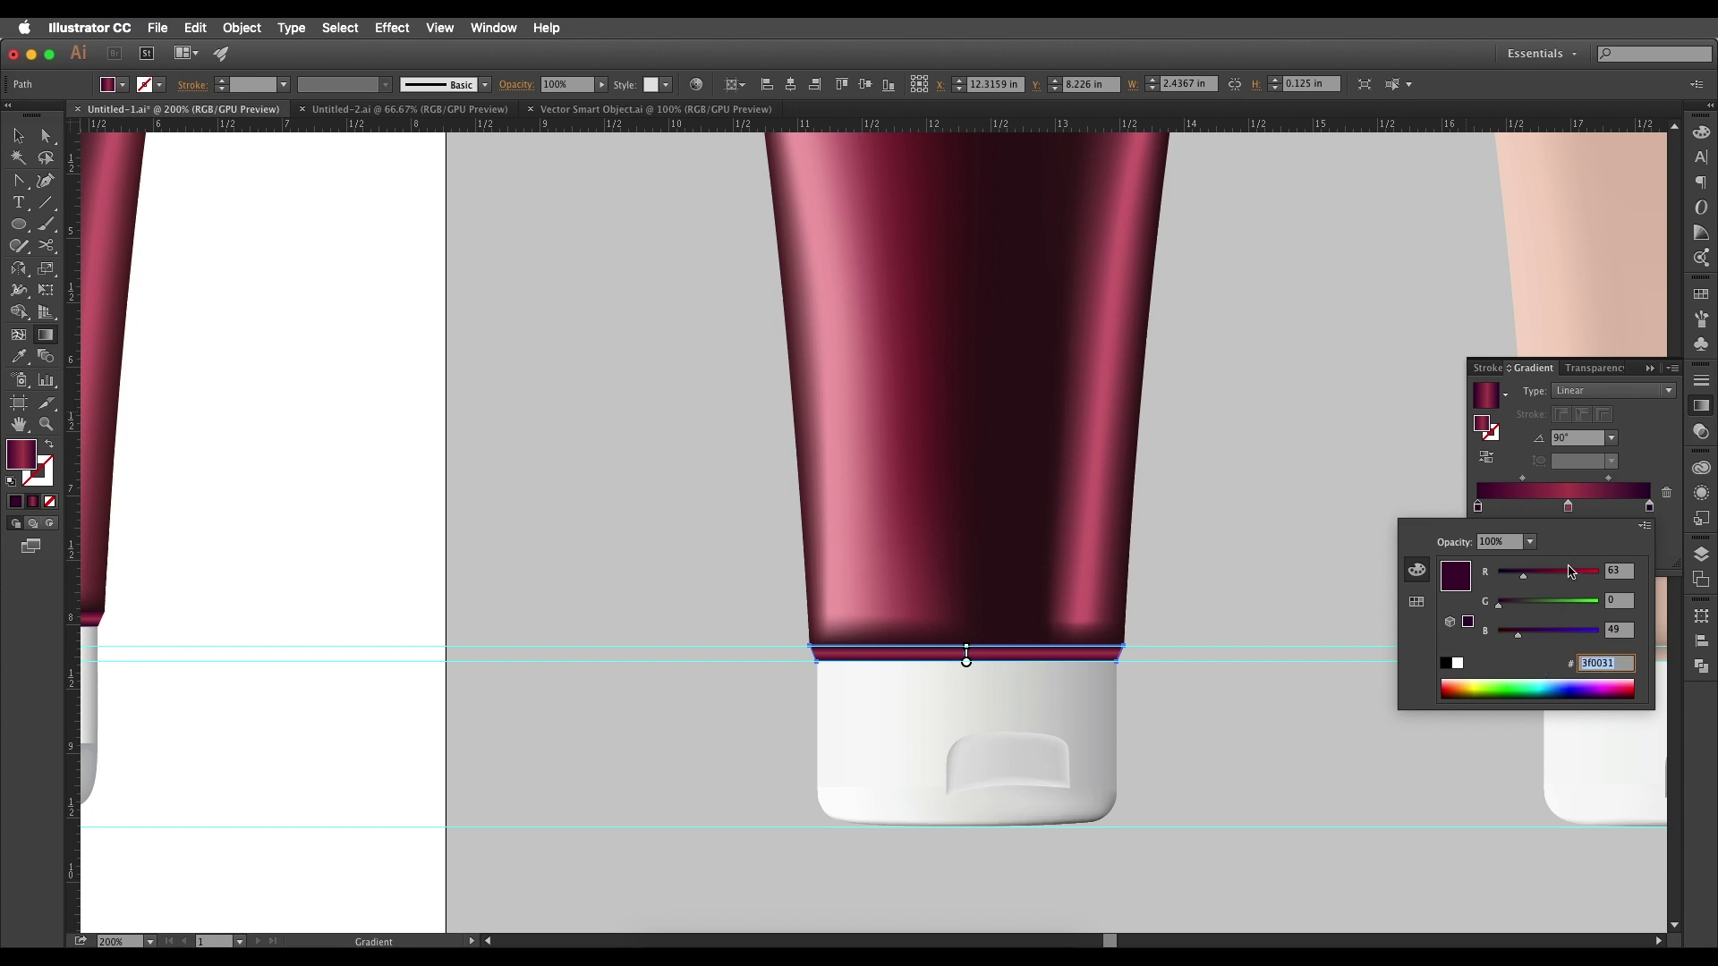
pyautogui.doubleClick(1567, 508)
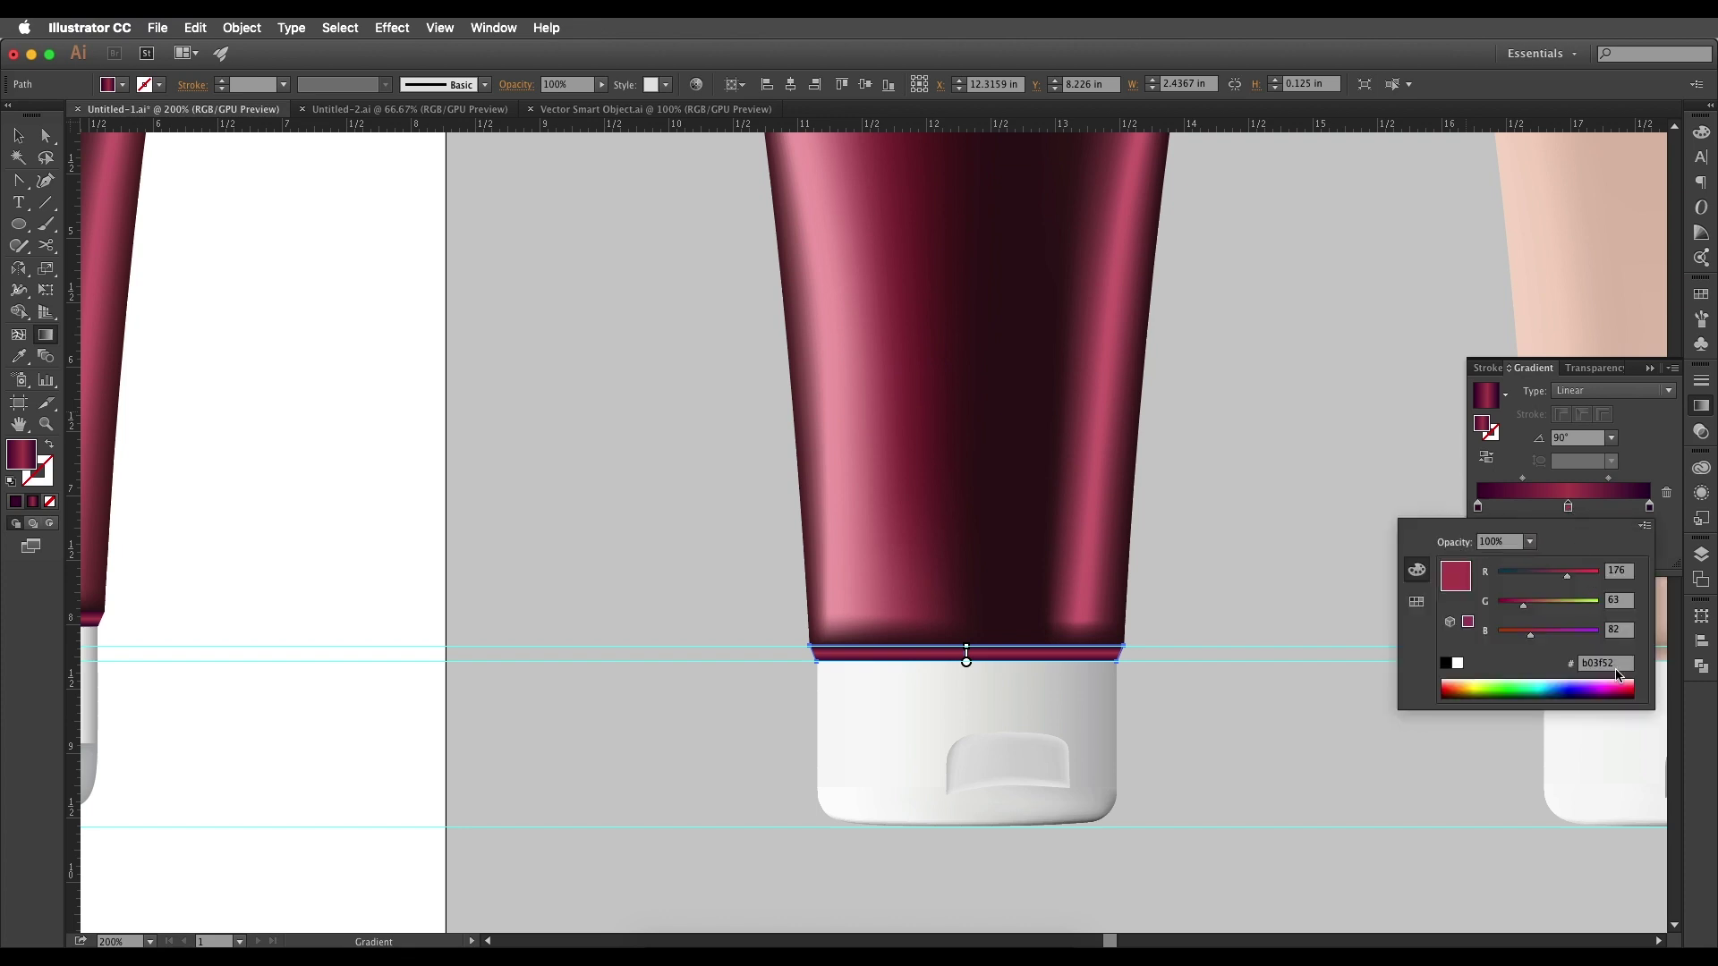
pyautogui.doubleClick(1648, 507)
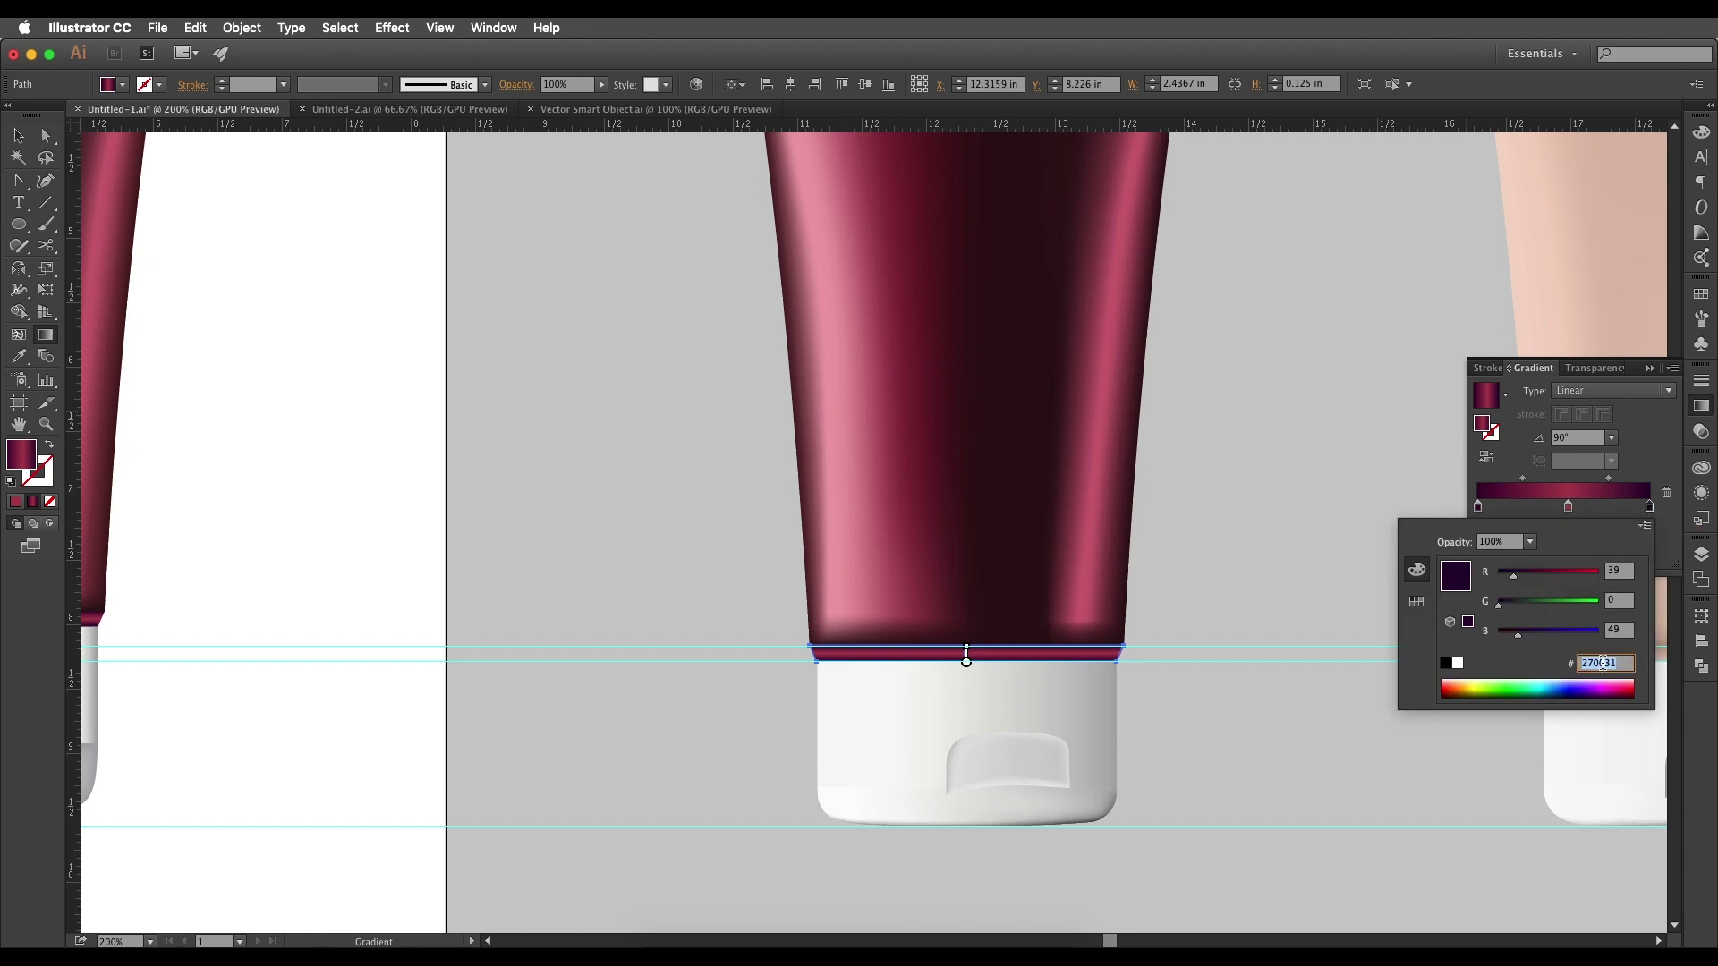
pyautogui.click(1649, 508)
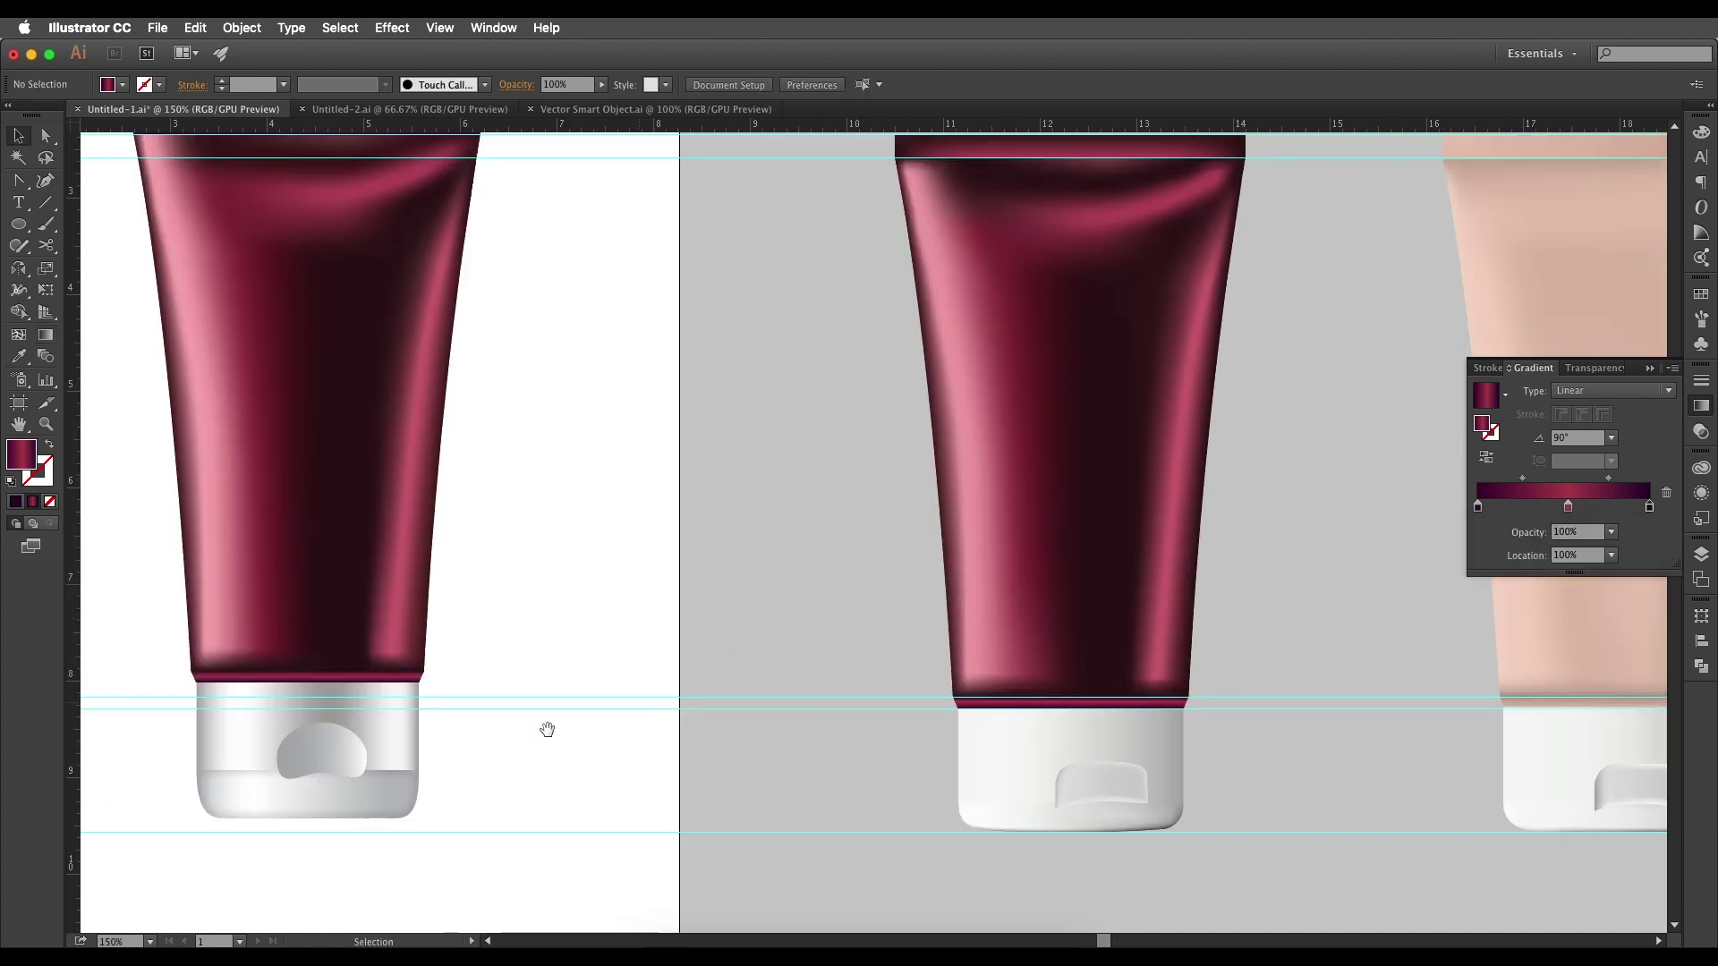
# - Compare the thumb notch on the recoloured tube's cap with the gradient-filled notch on the reference tube's cap
pyautogui.hscroll(-5, 597, 719)
pyautogui.scroll(-2, 597, 719)
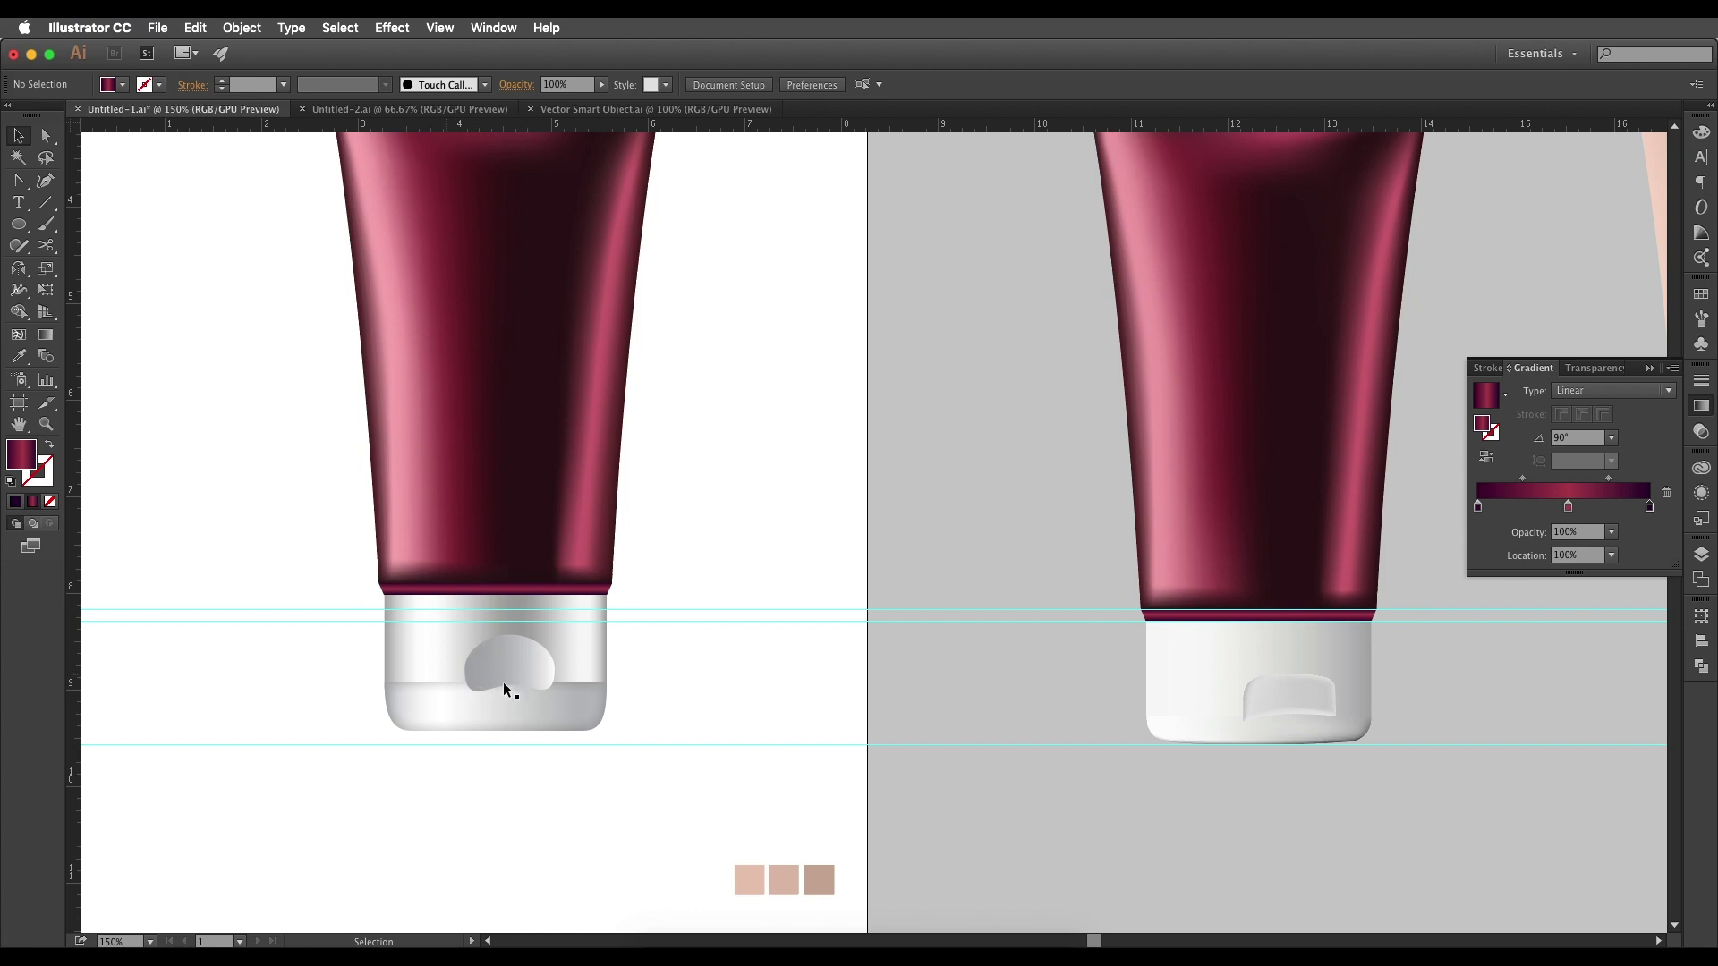
pyautogui.moveTo(557, 677); pyautogui.dragTo(547, 681)
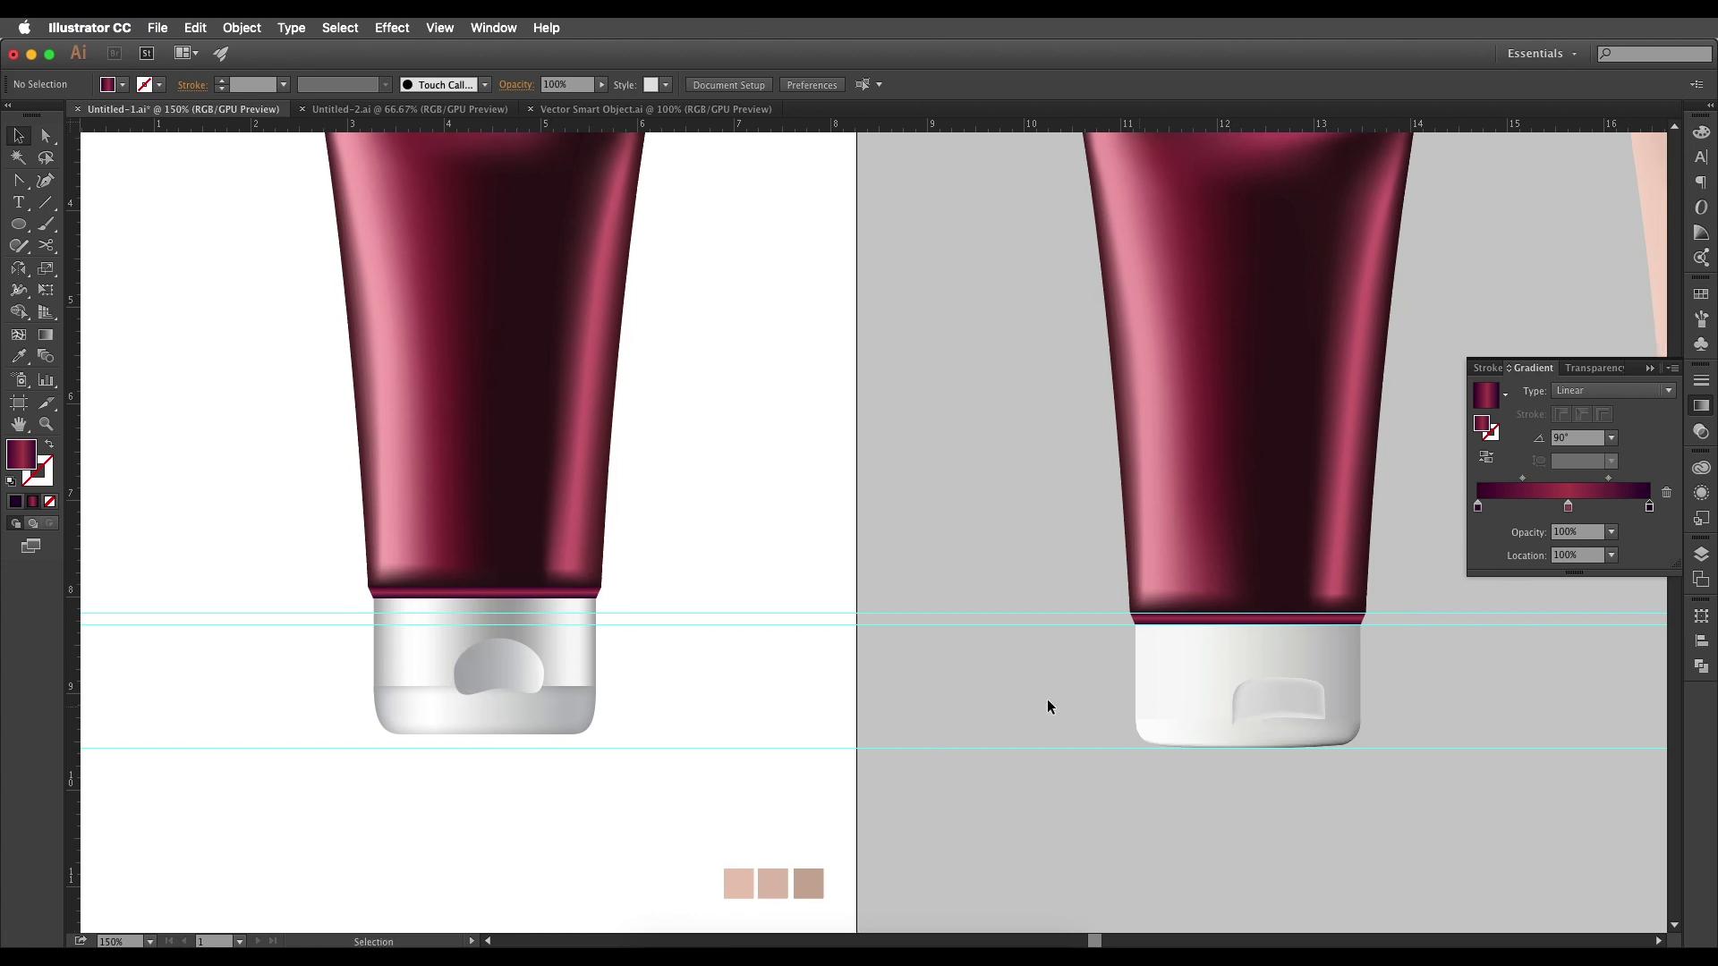
pyautogui.hscroll(3, 1082, 701)
pyautogui.scroll(1, 1081, 702)
pyautogui.click(1146, 725)
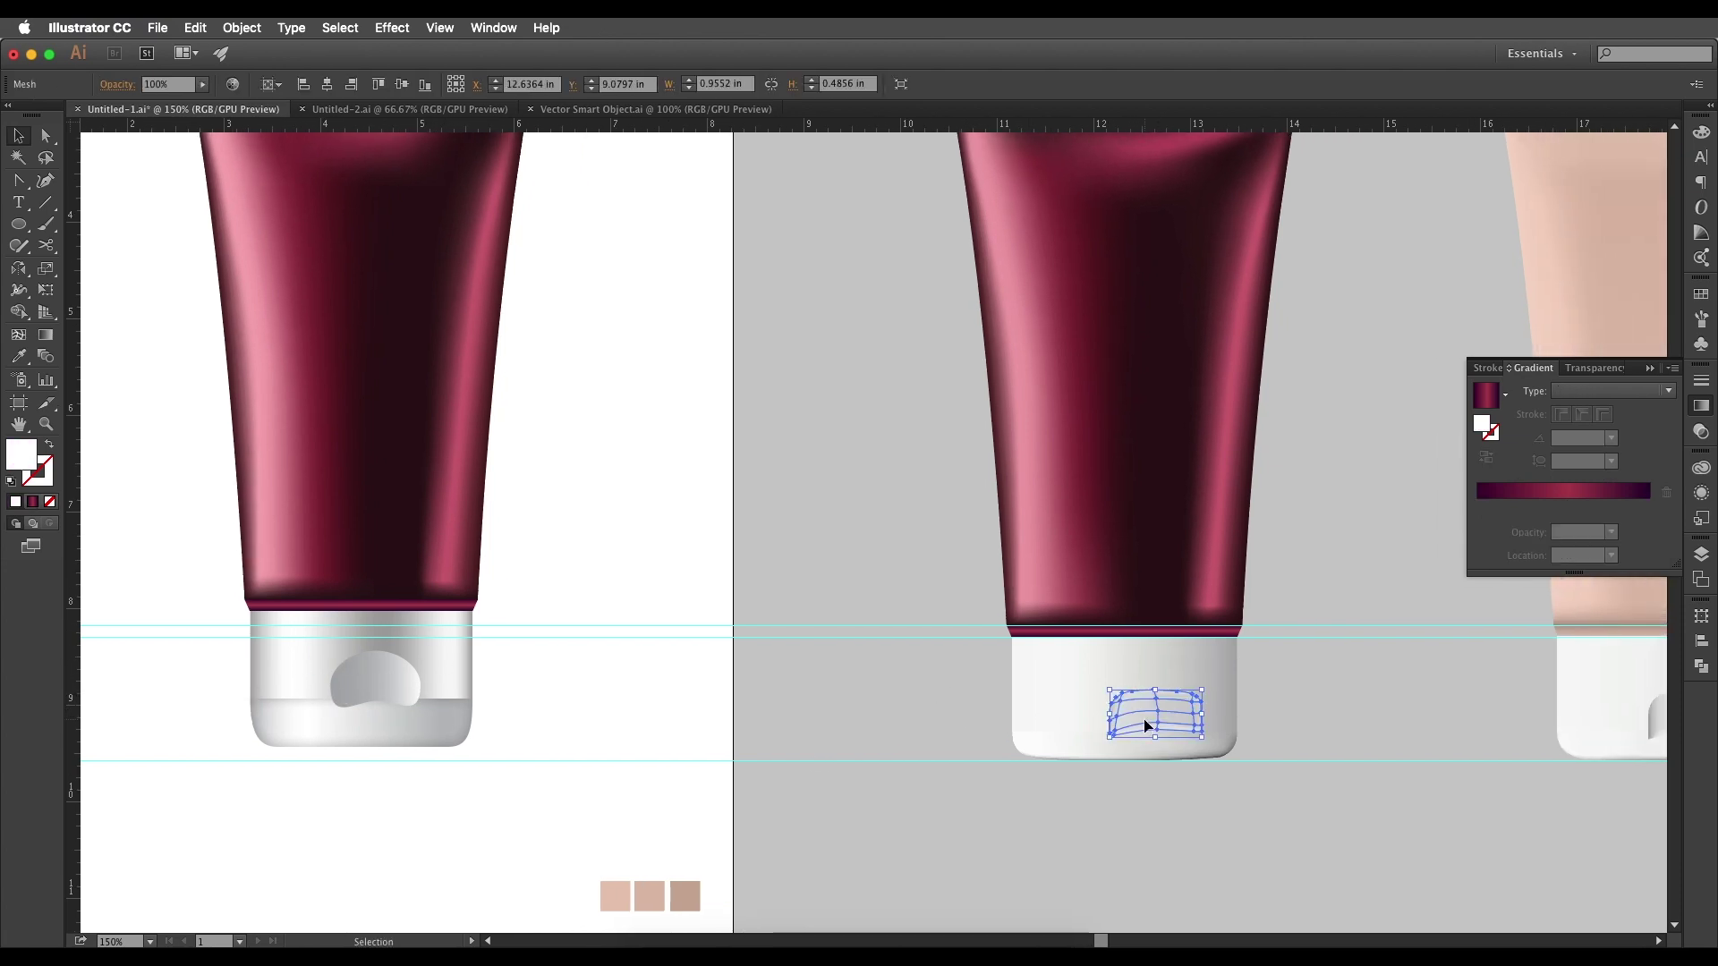
pyautogui.hscroll(-2, 808, 640)
pyautogui.click(421, 690)
pyautogui.scroll(1, 425, 689)
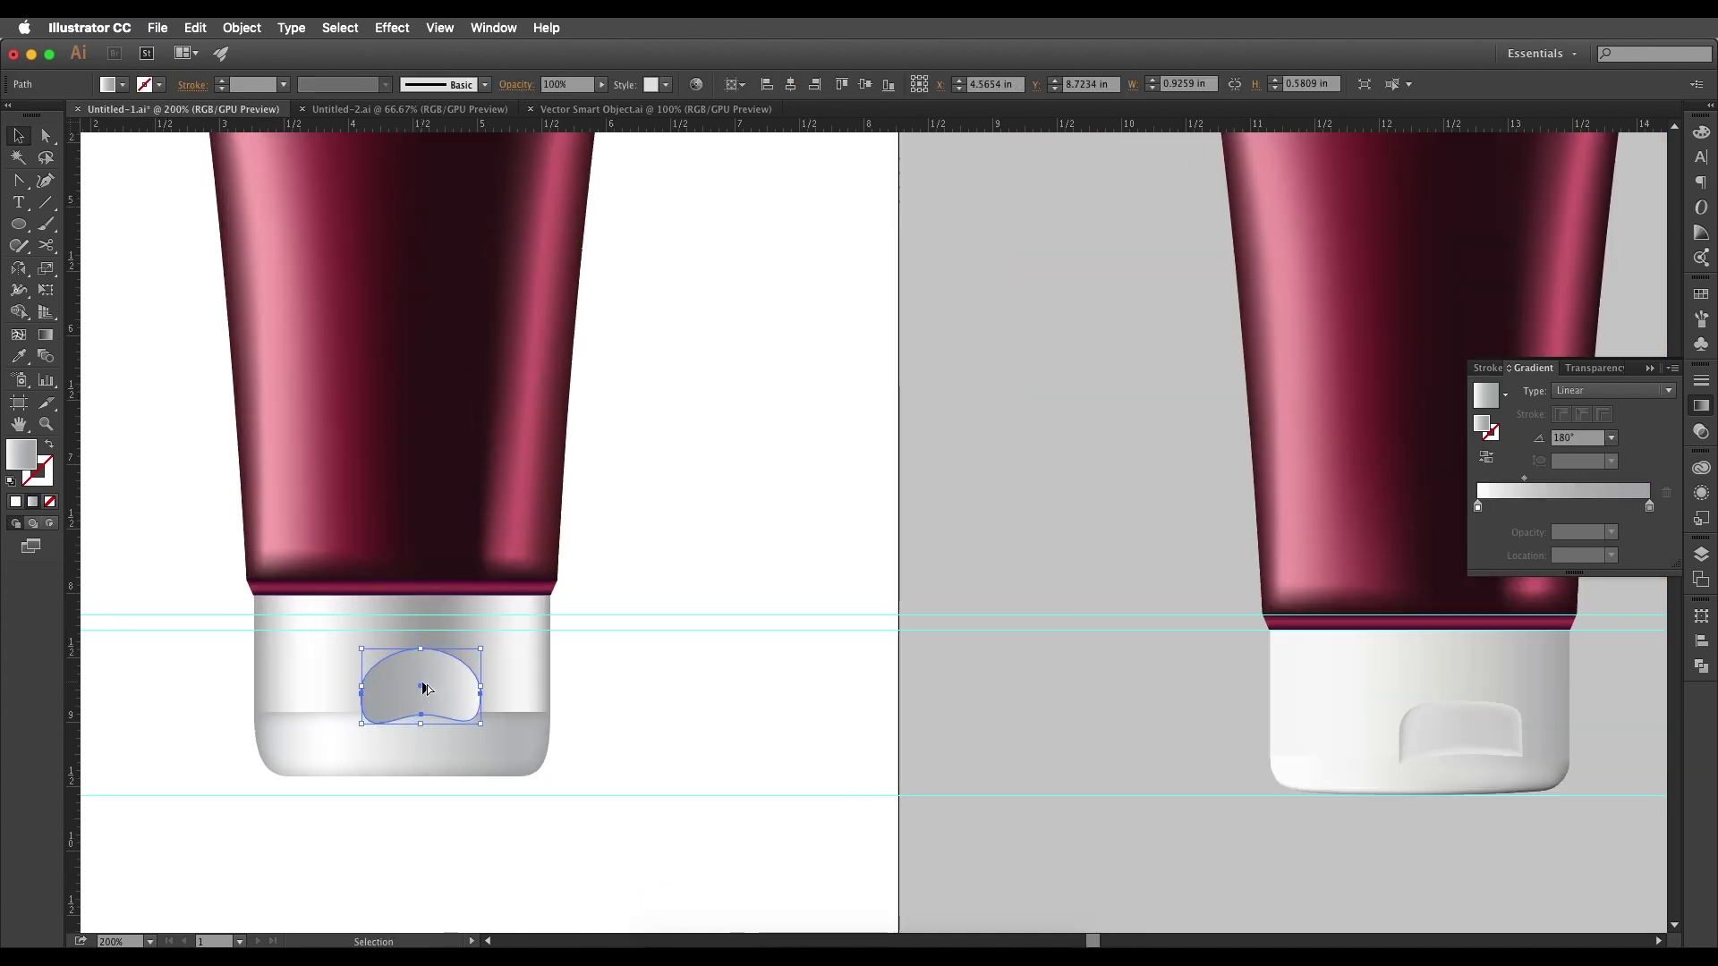
pyautogui.scroll(3, 424, 689)
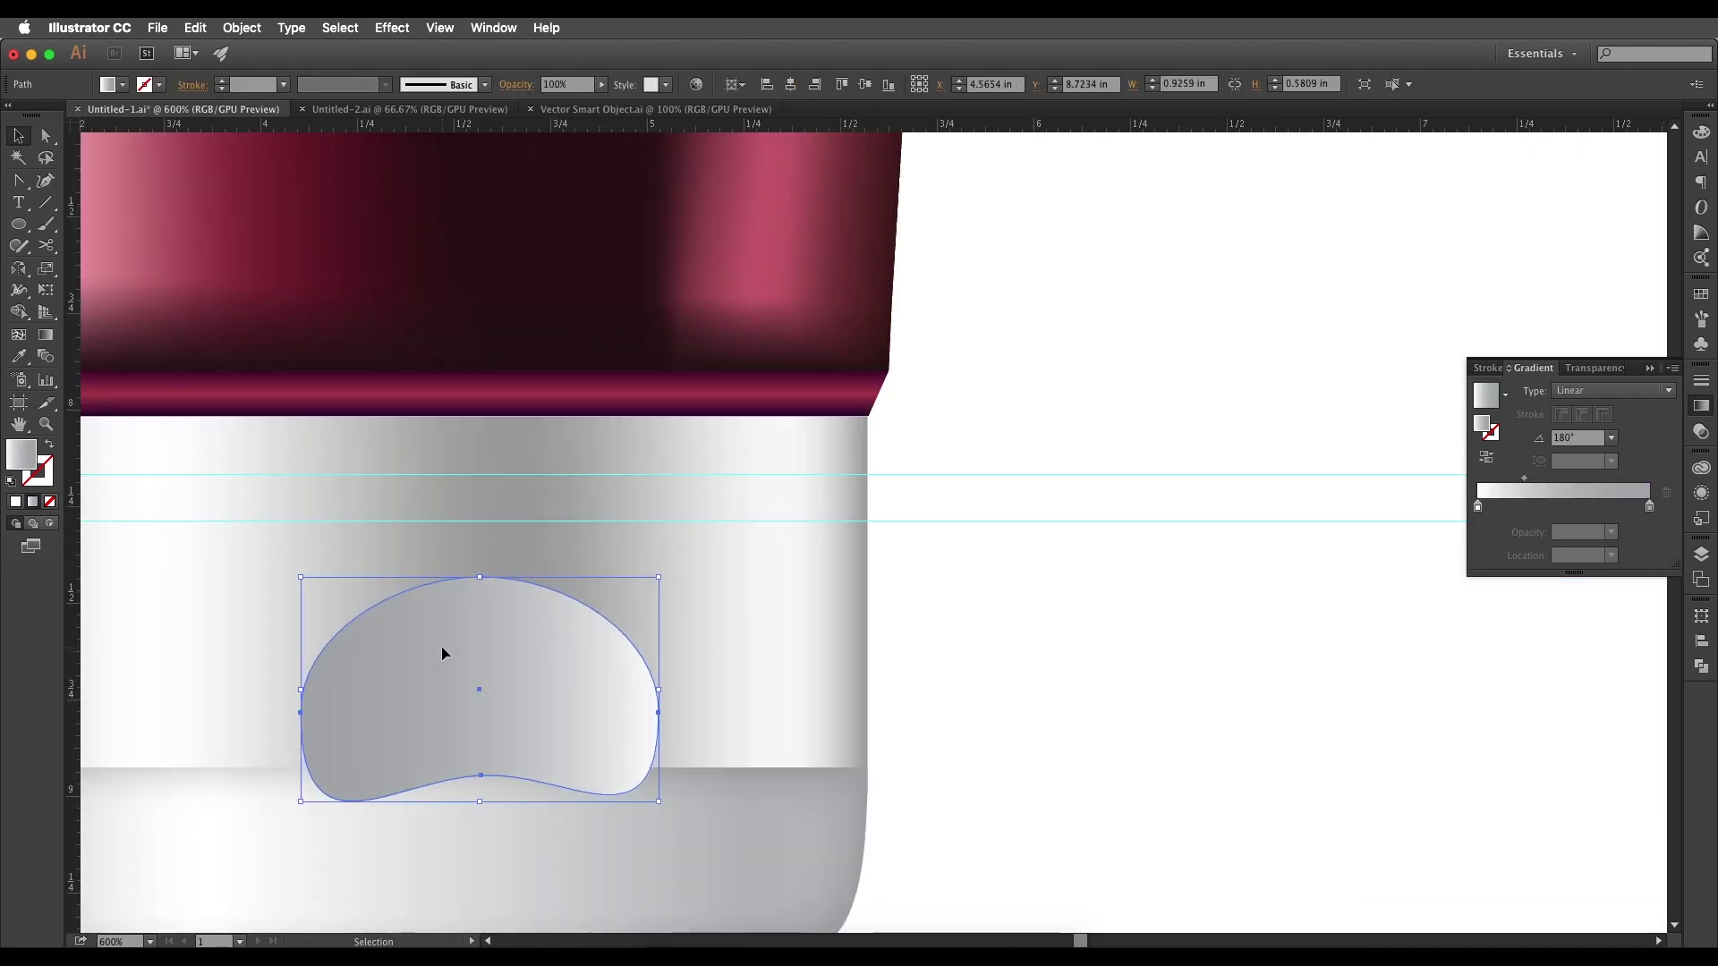
# - Examine how the reference cap's upper and lower parts are built, and compare them with the recoloured tube's cap
pyautogui.hscroll(-3, 537, 675)
pyautogui.click(308, 625)
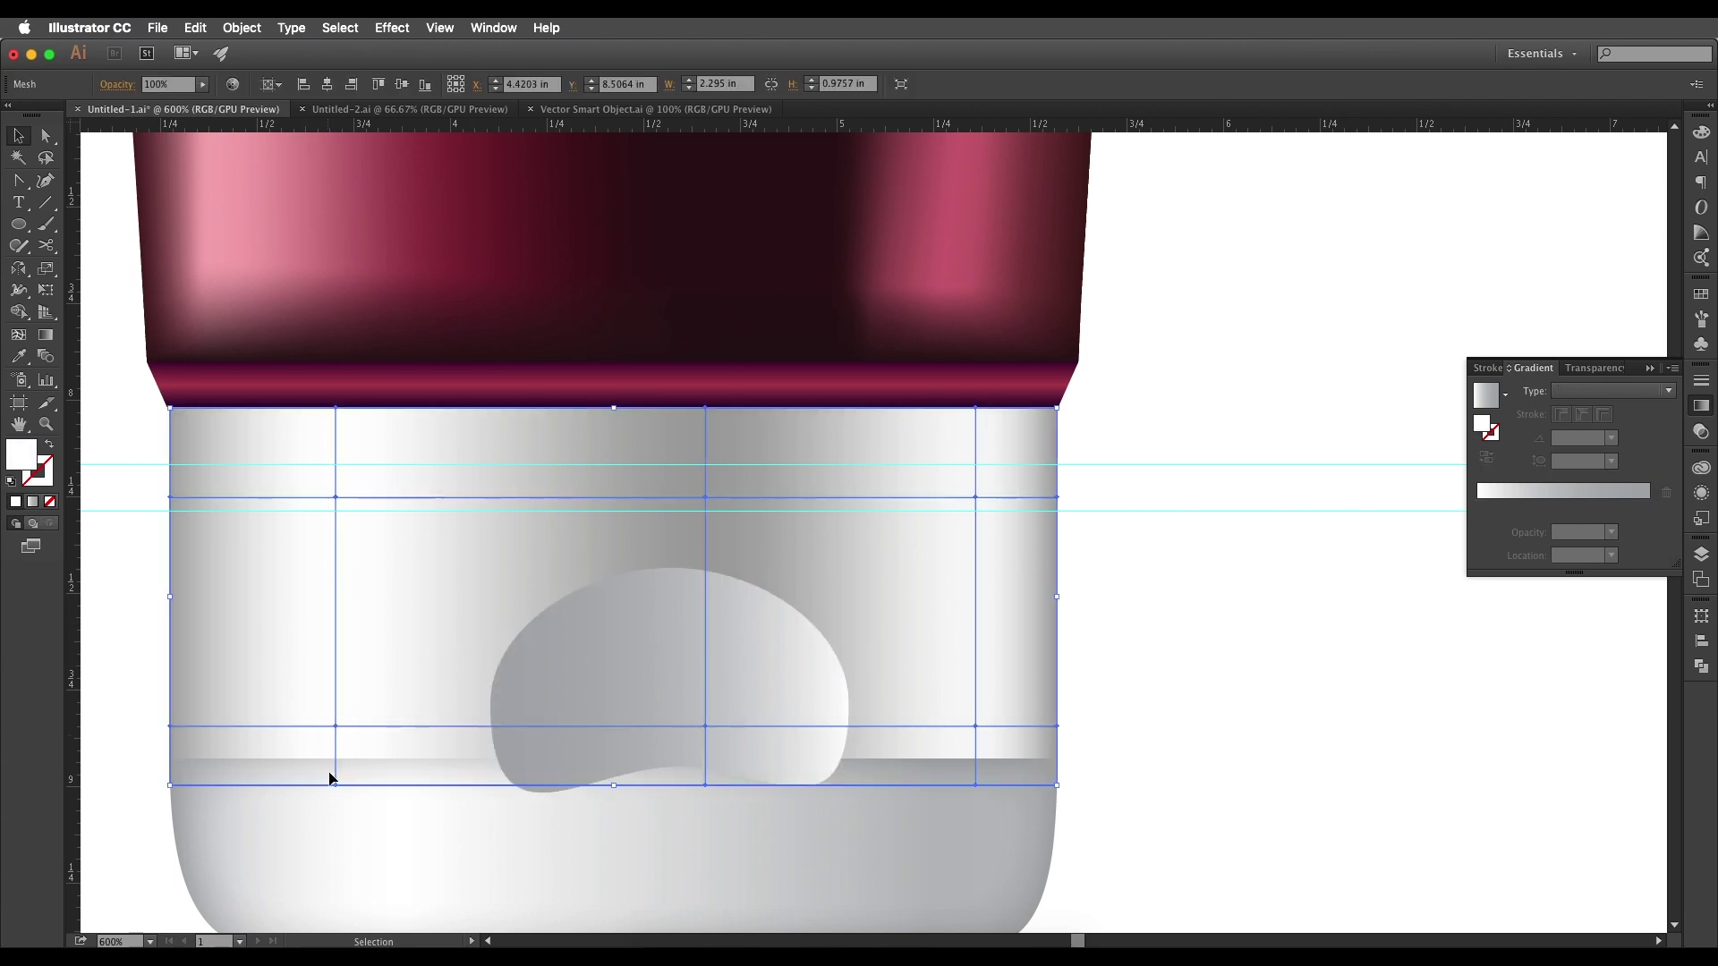
pyautogui.scroll(-2, 630, 816)
pyautogui.hscroll(10, 1196, 736)
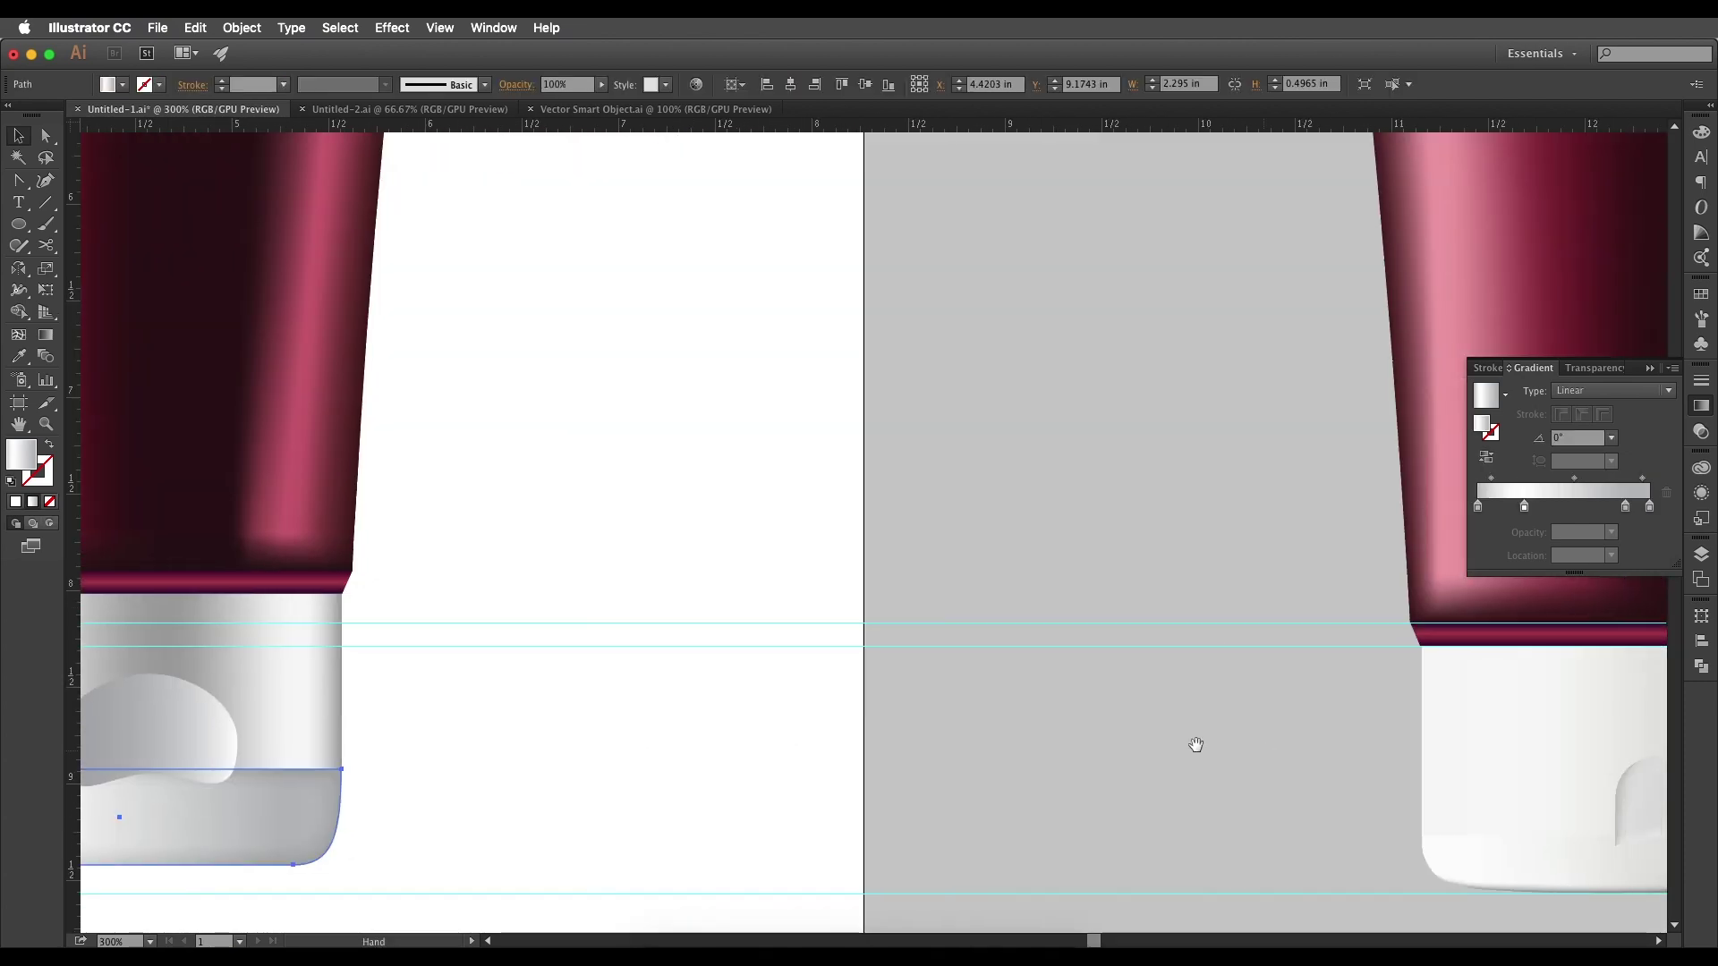
pyautogui.click(1058, 768)
pyautogui.click(1002, 774)
pyautogui.click(979, 829)
pyautogui.click(749, 809)
pyautogui.scroll(-3, 1108, 816)
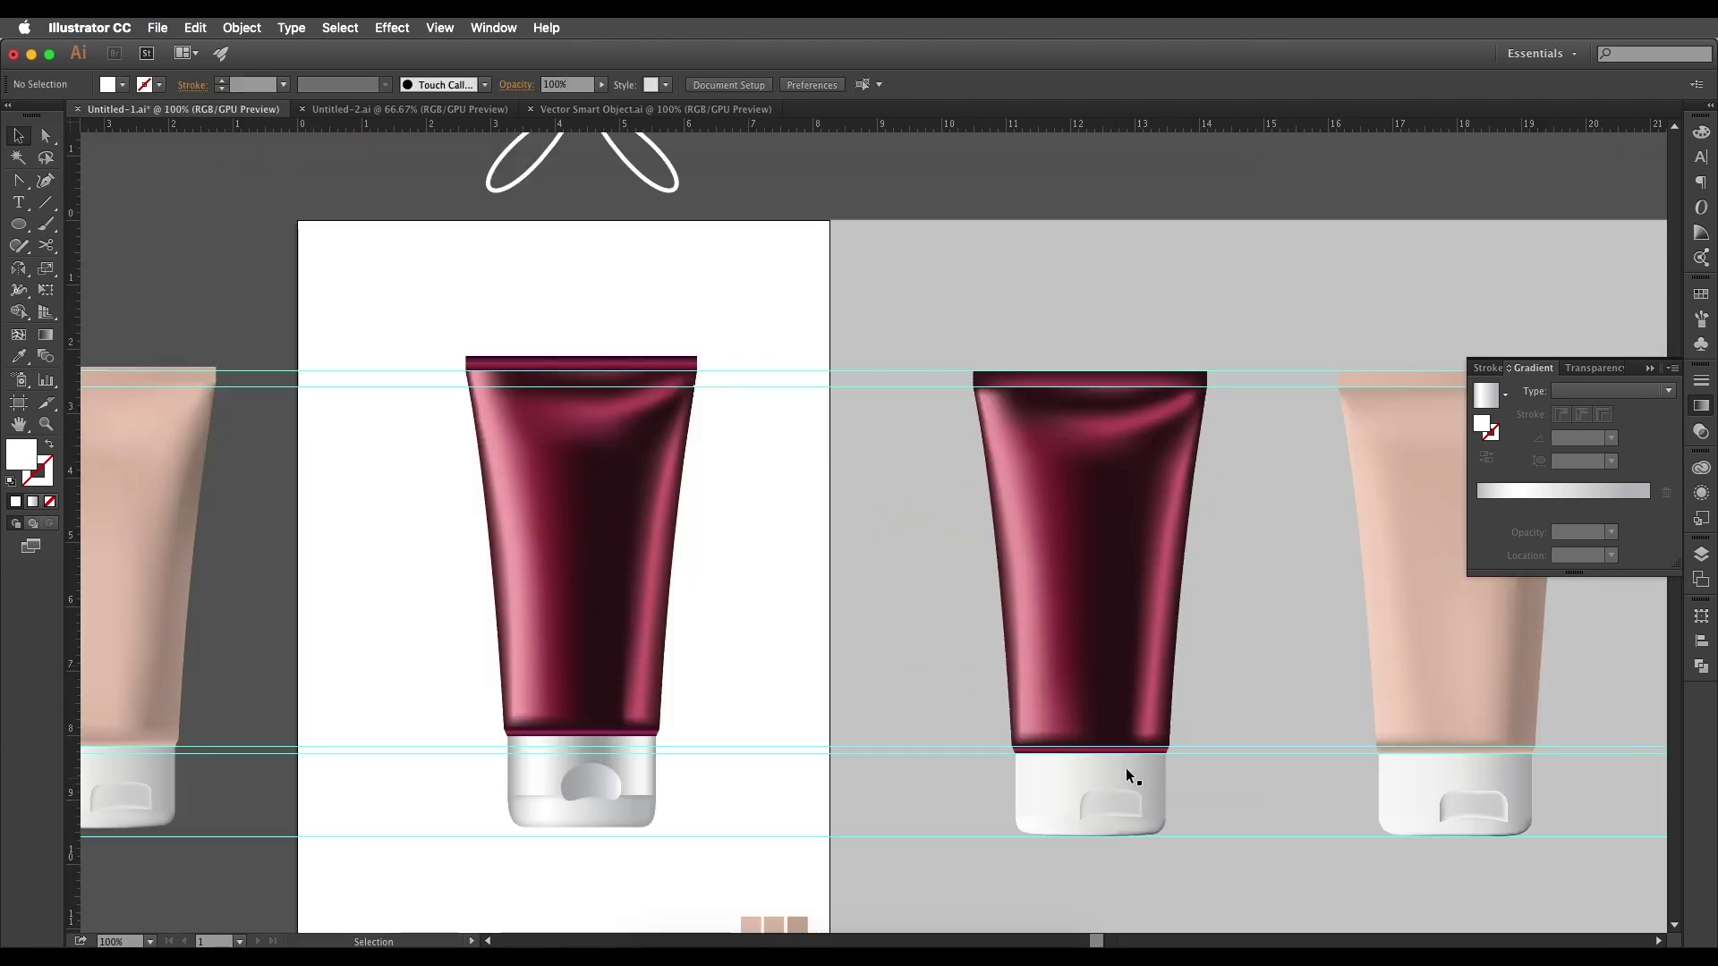
pyautogui.hscroll(5, 1158, 728)
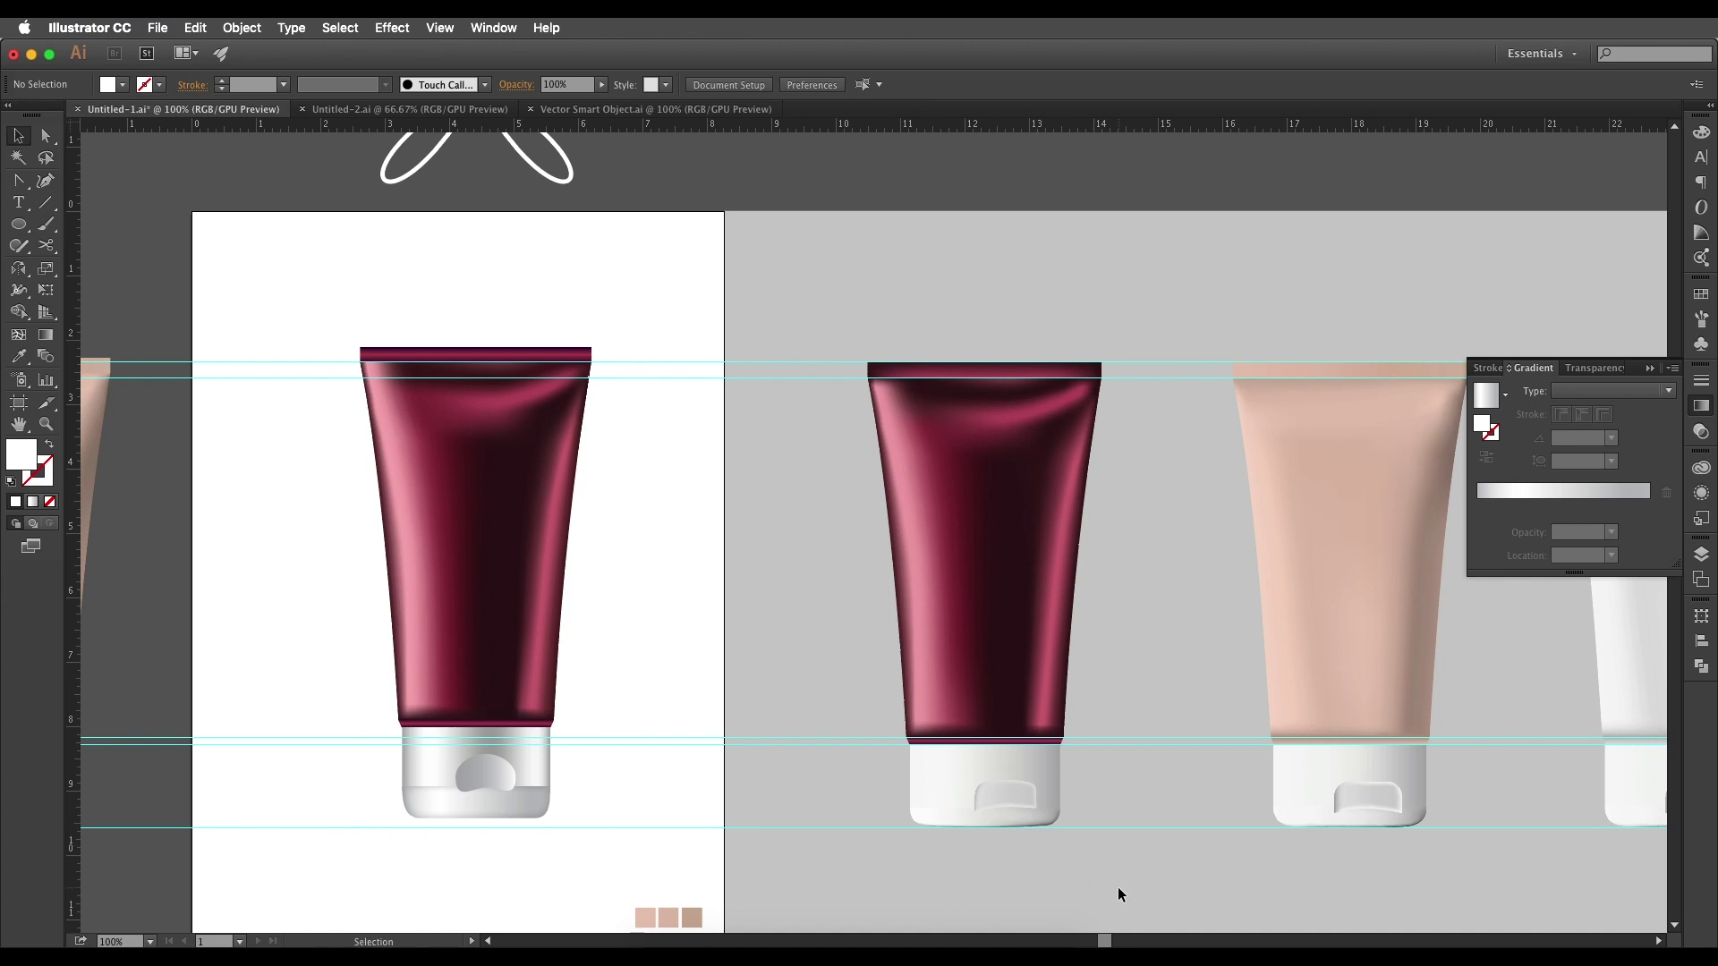
# - Switch to Photoshop and create a 1500 × 900 px RGB document at 144 pixels/inch with a white background
pyautogui.click(880, 416)
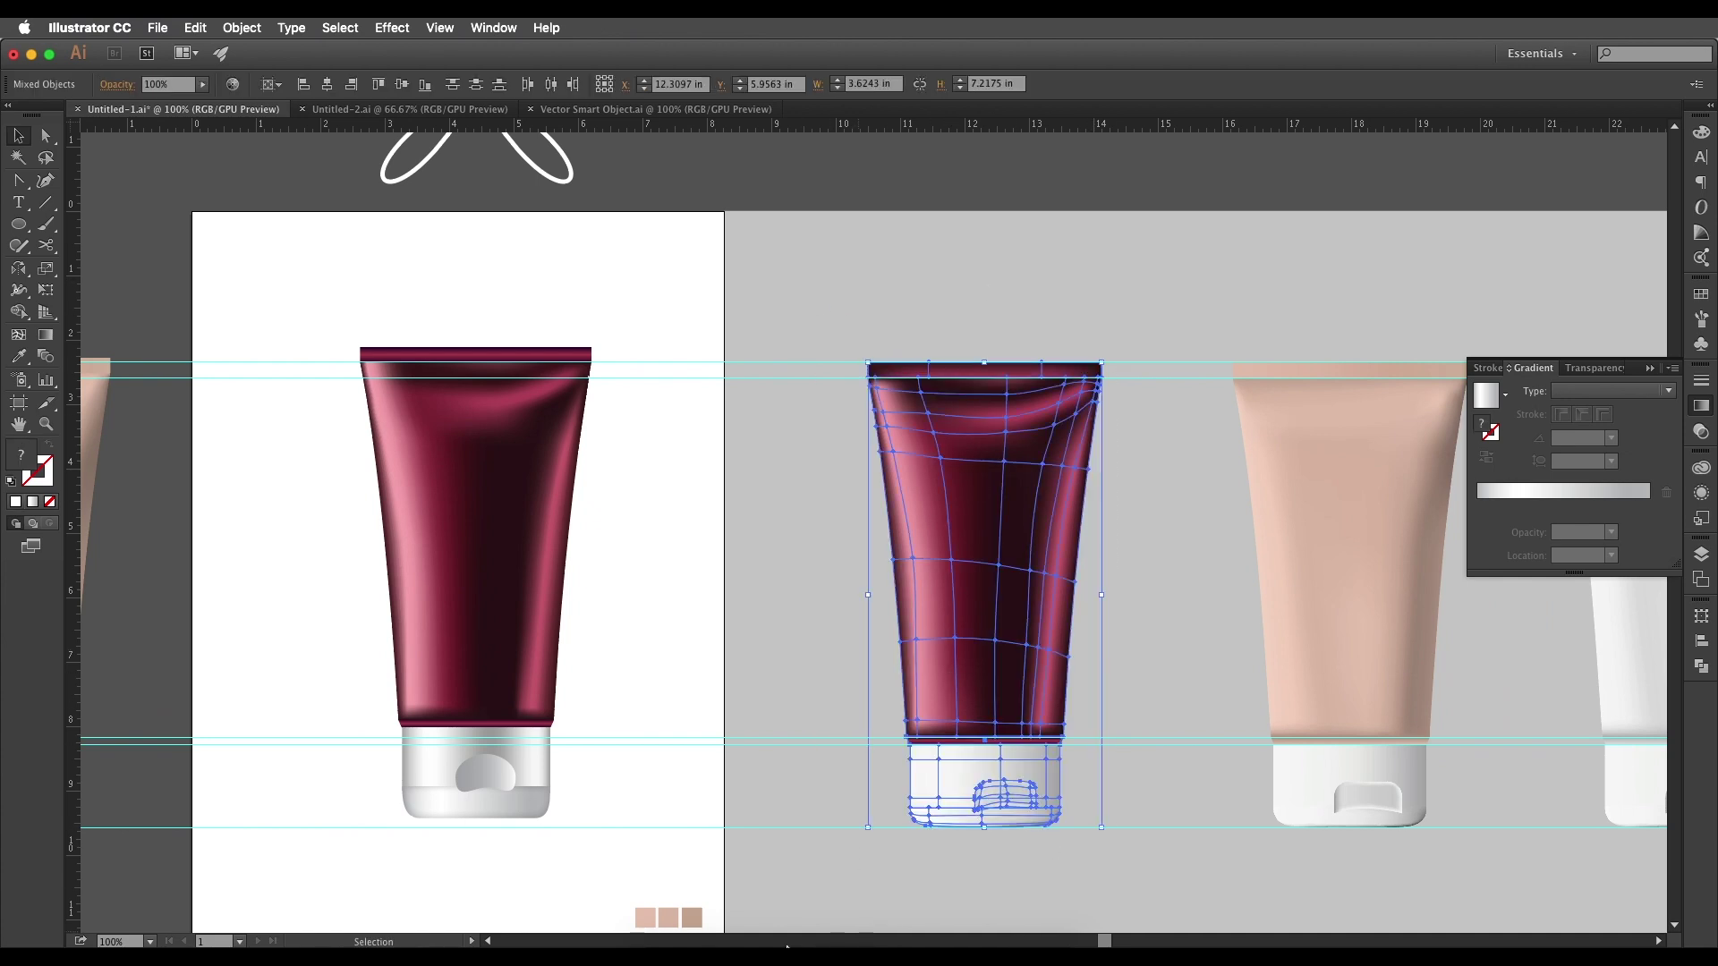
pyautogui.click(702, 933)
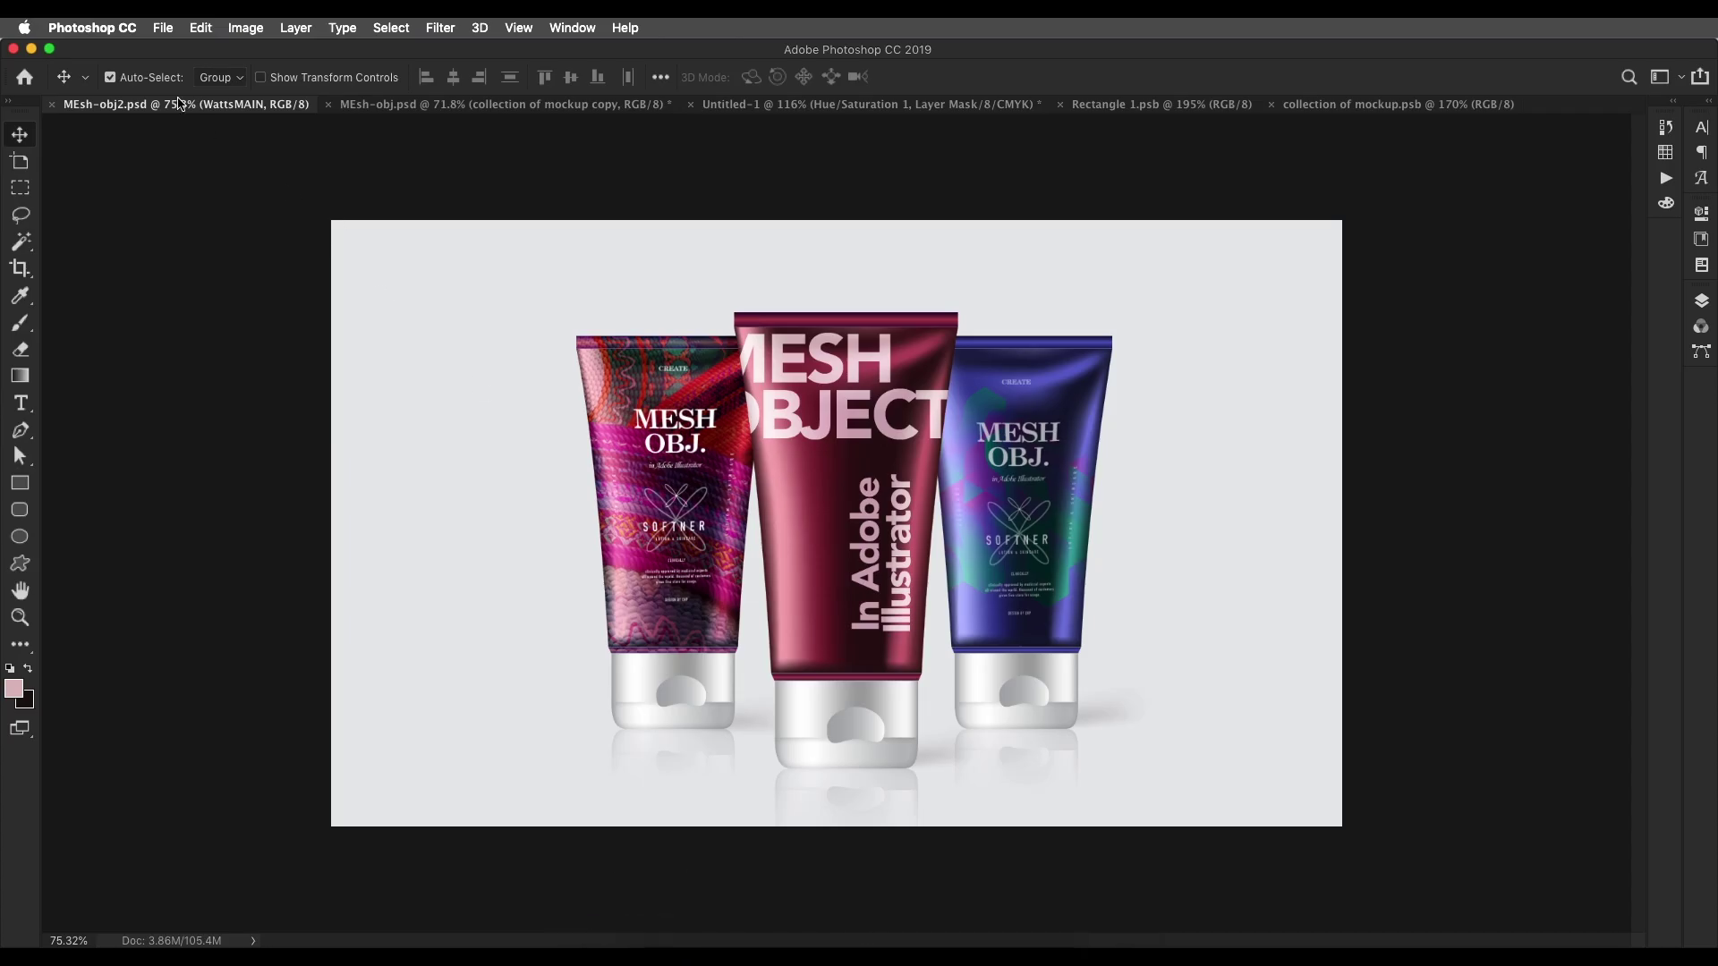
pyautogui.click(163, 28)
pyautogui.click(177, 46)
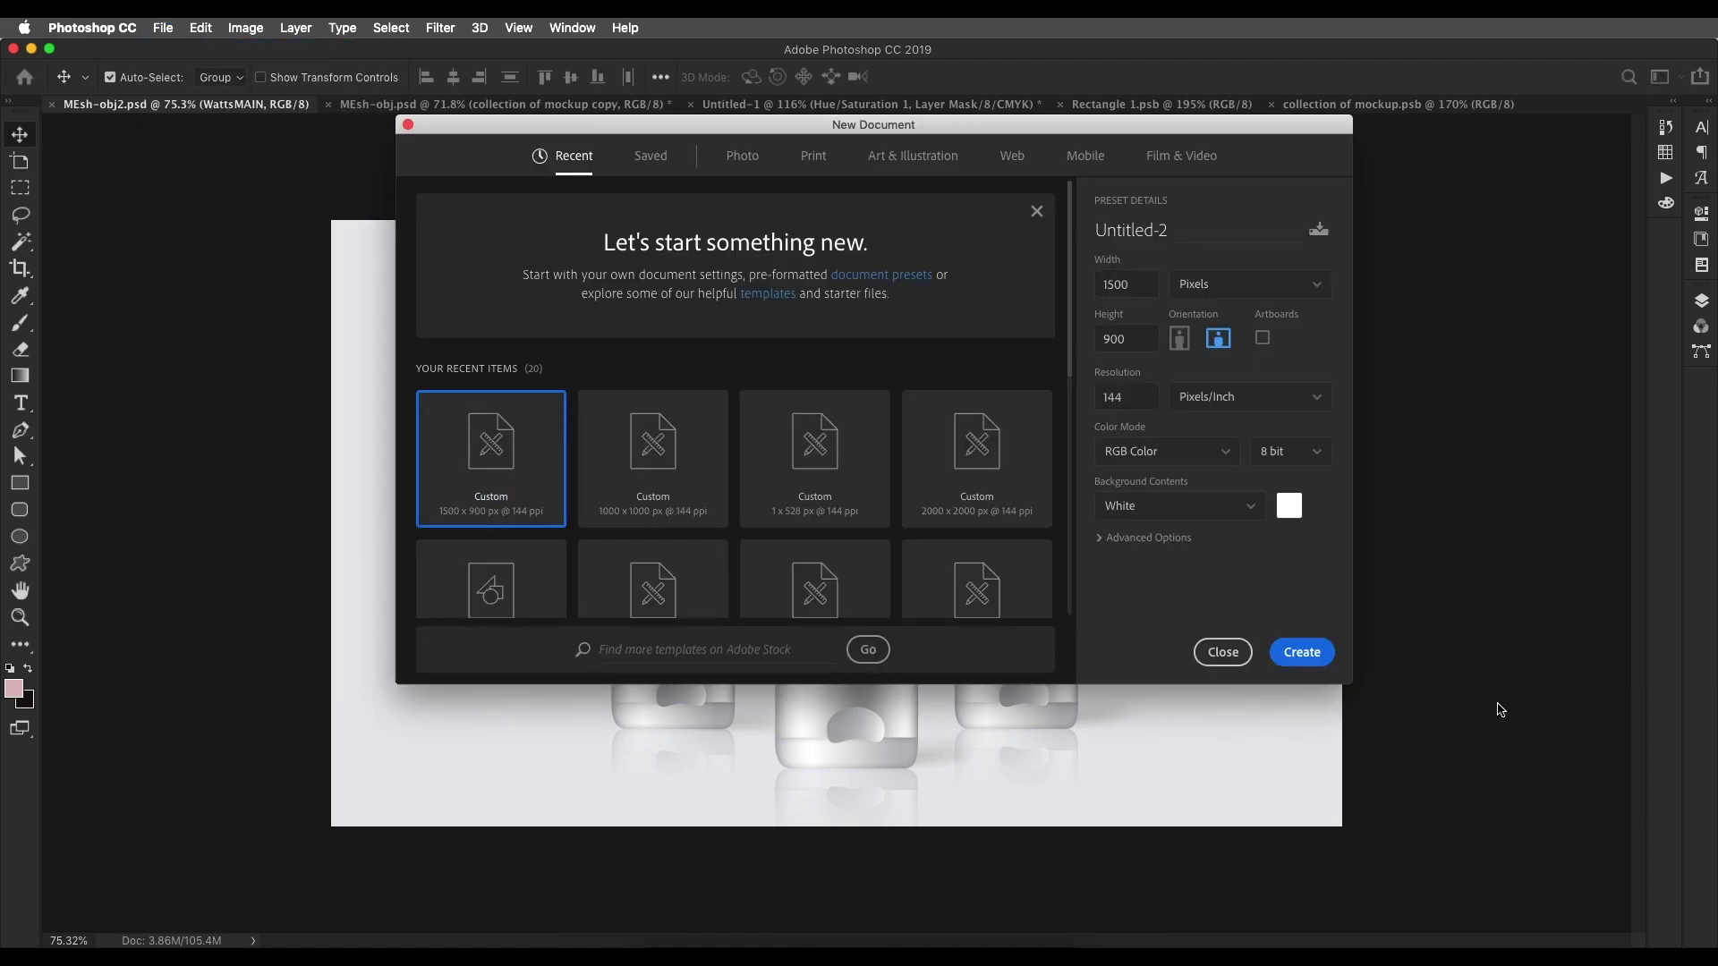
pyautogui.click(1301, 652)
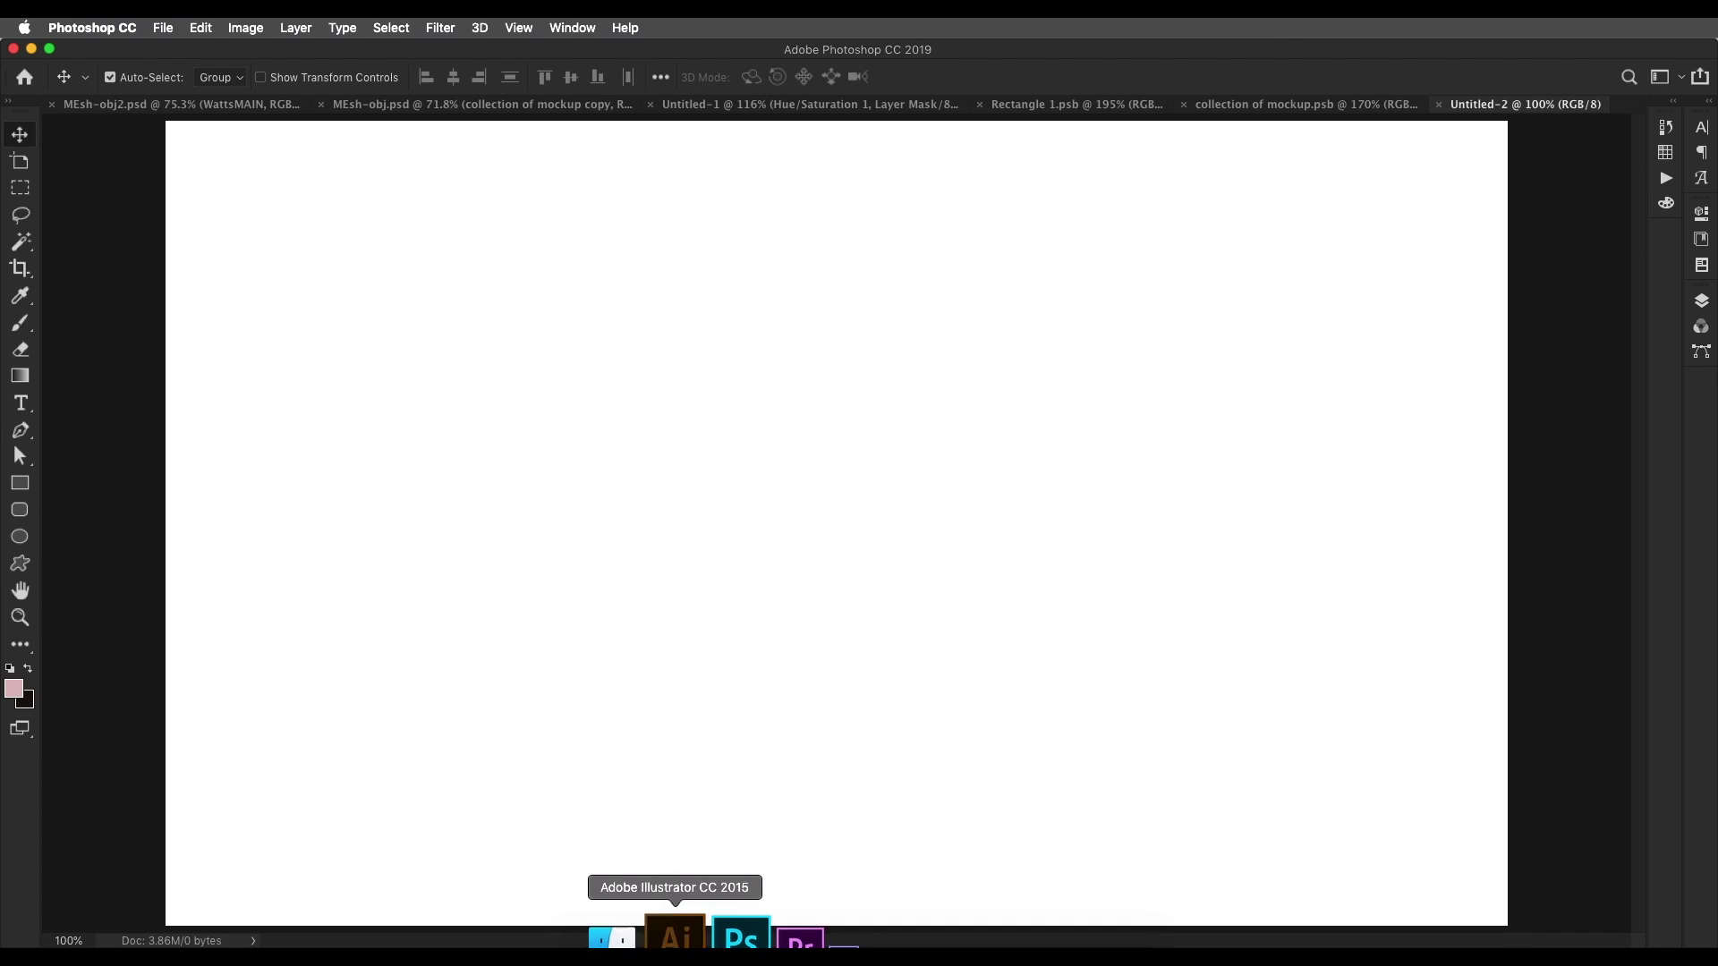
# - Switch to Illustrator and stretch the recoloured tube's top mesh band down to a height of about 0.248 in, overlapping the body
pyautogui.click(673, 933)
pyautogui.scroll(3, 1006, 649)
pyautogui.moveTo(1168, 494); pyautogui.dragTo(1092, 817)
pyautogui.click(1087, 595)
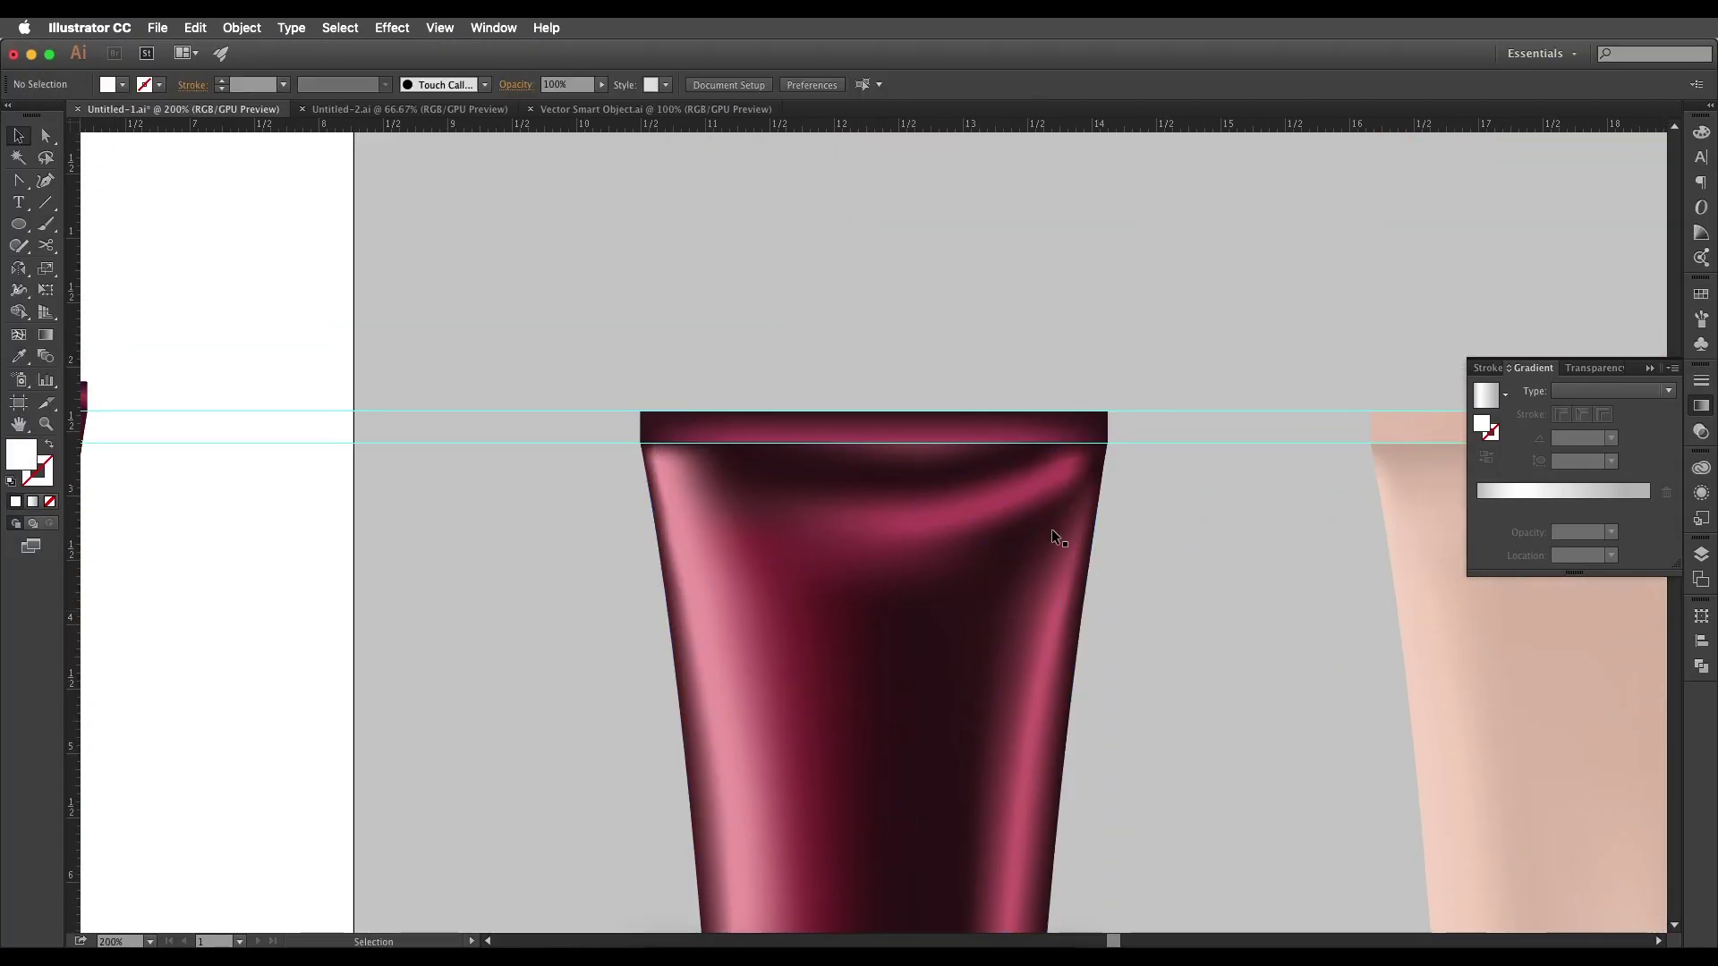
pyautogui.click(947, 424)
pyautogui.scroll(8, 930, 434)
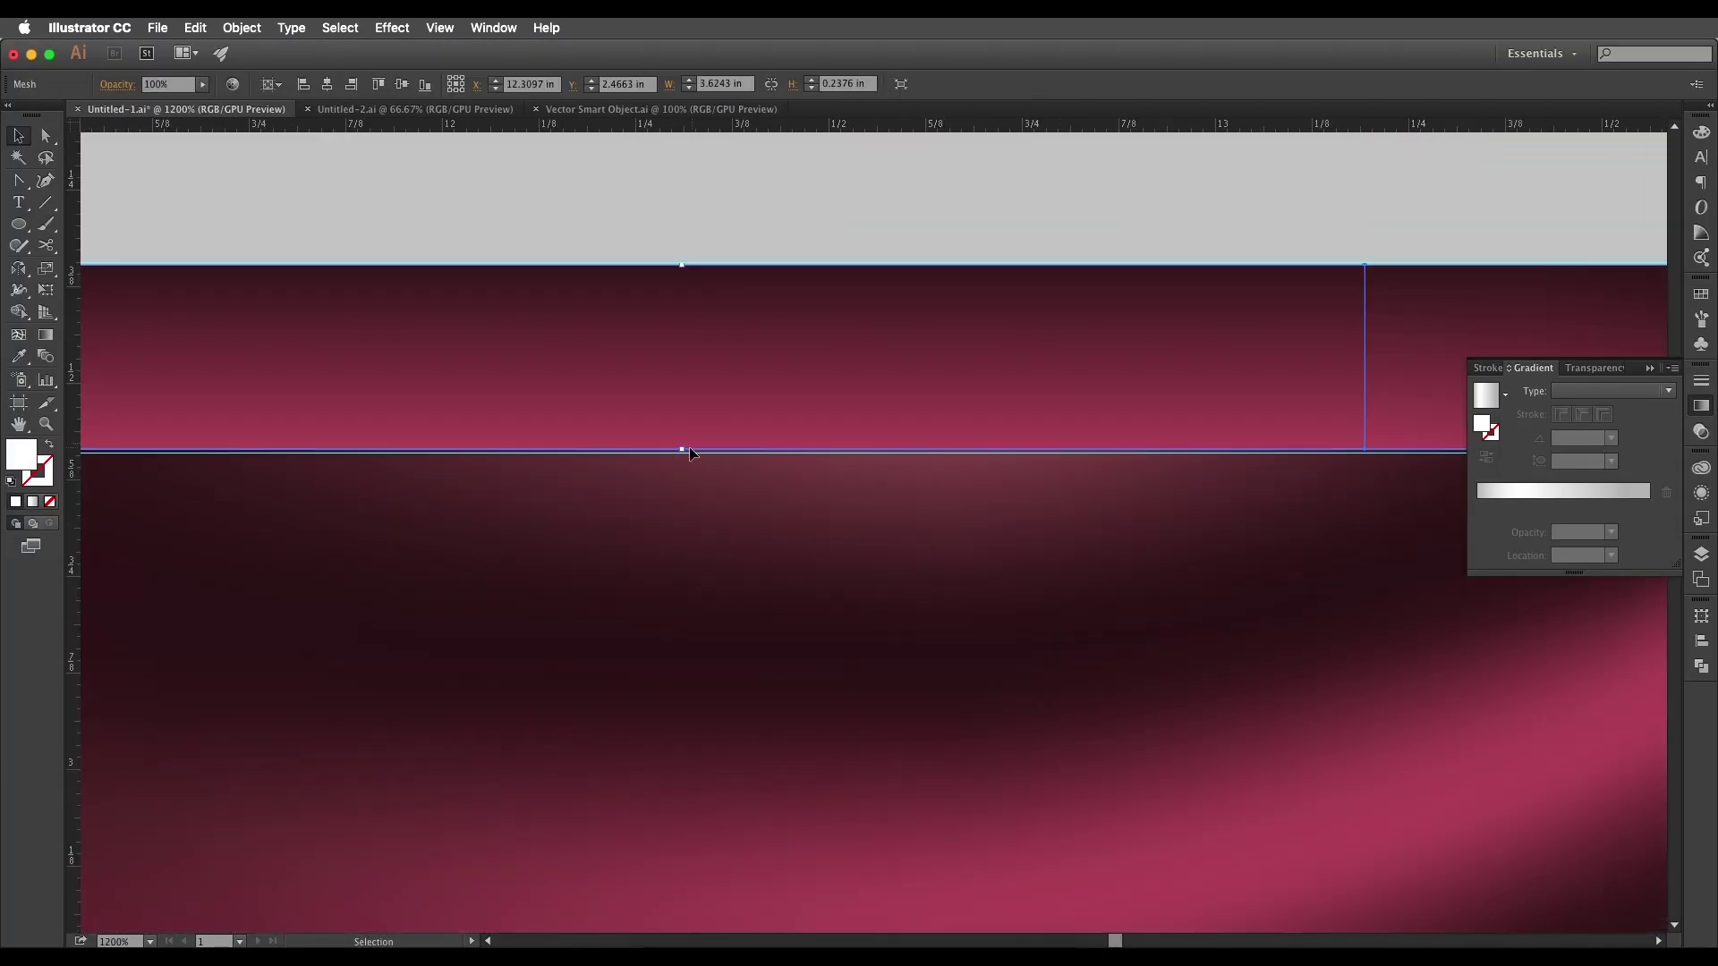
pyautogui.moveTo(688, 450); pyautogui.dragTo(688, 458)
# - Stretch the narrow maroon band above the recoloured tube's cap downwards to a height of about 0.132 in
pyautogui.scroll(-3, 807, 529)
pyautogui.scroll(-3, 807, 530)
pyautogui.scroll(-10, 927, 449)
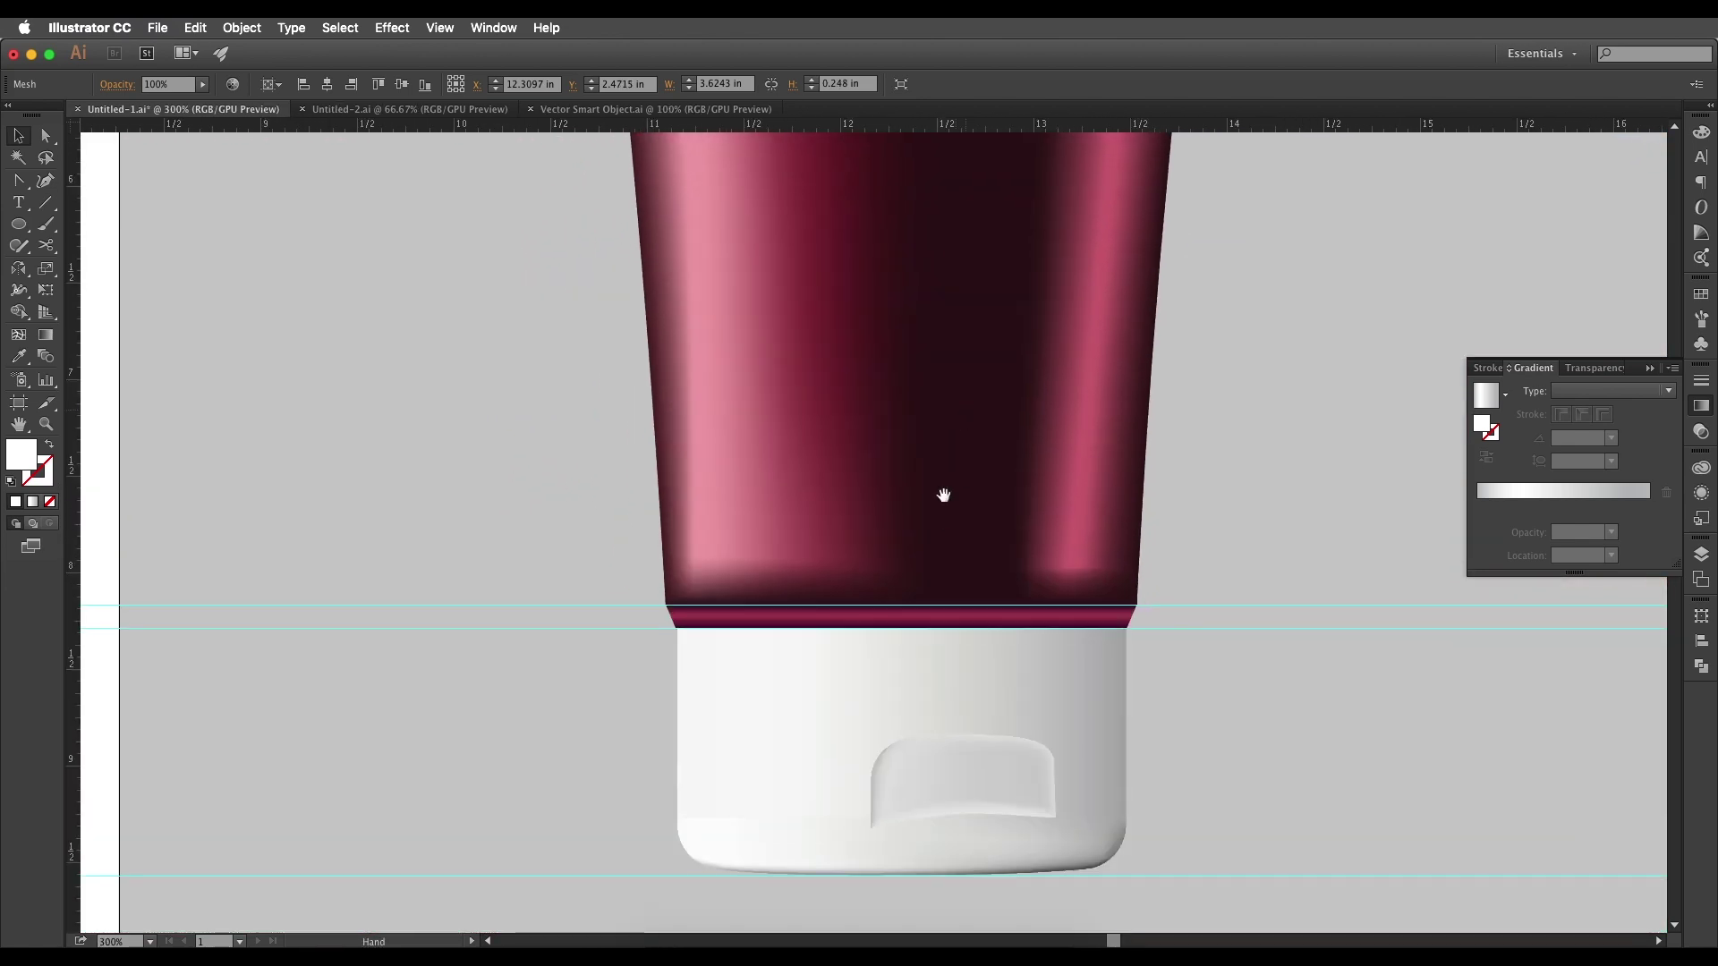
pyautogui.scroll(2, 917, 599)
pyautogui.click(916, 585)
pyautogui.scroll(5, 916, 586)
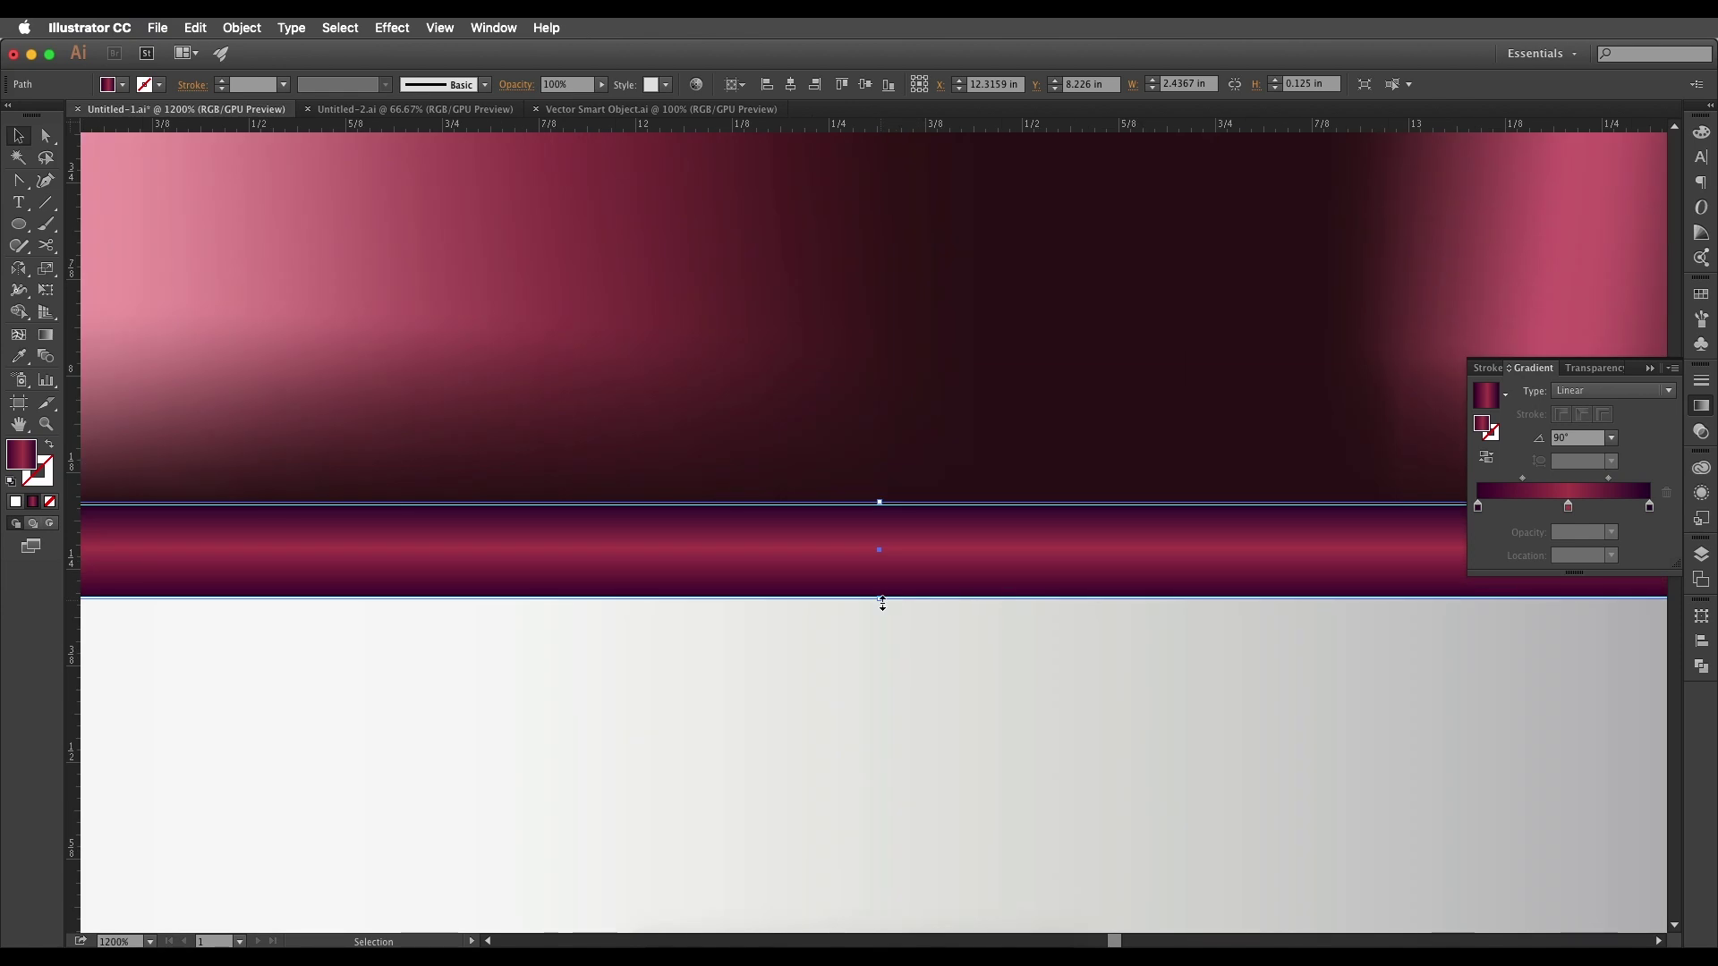
pyautogui.moveTo(882, 602); pyautogui.dragTo(882, 608)
pyautogui.scroll(-4, 939, 604)
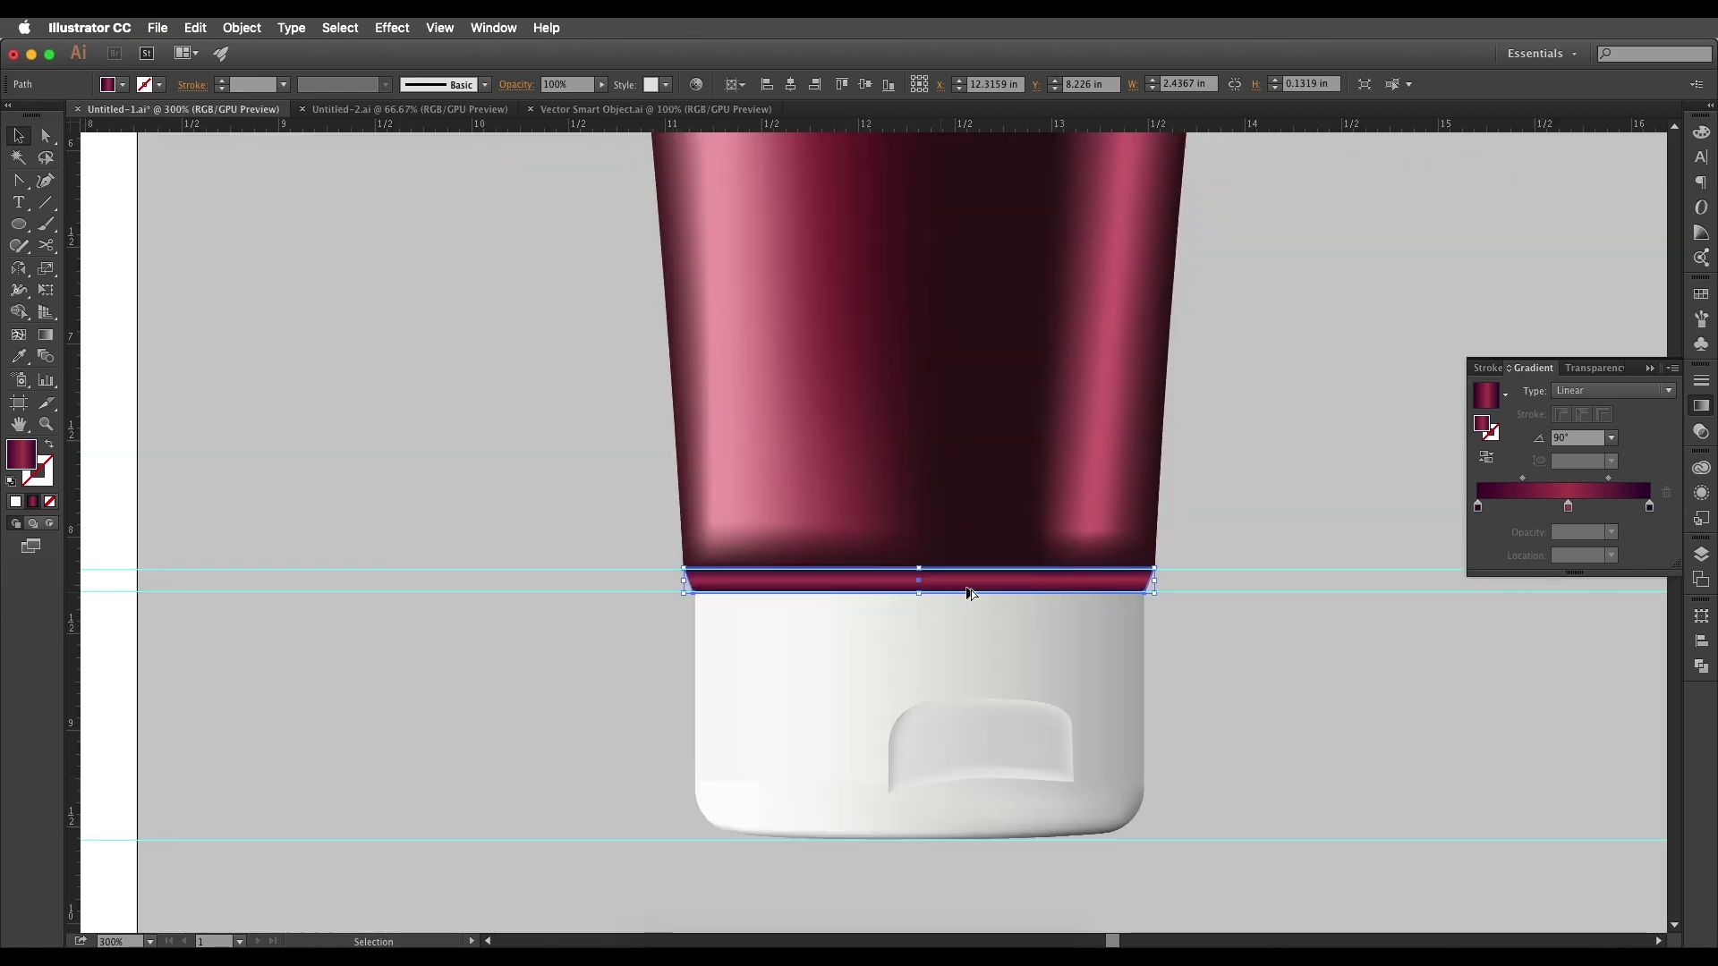
# - Bring the whole recoloured tube into the new Photoshop document as a Vector Smart Object and scale it down in the centre
pyautogui.click(1235, 700)
pyautogui.scroll(-5, 1234, 699)
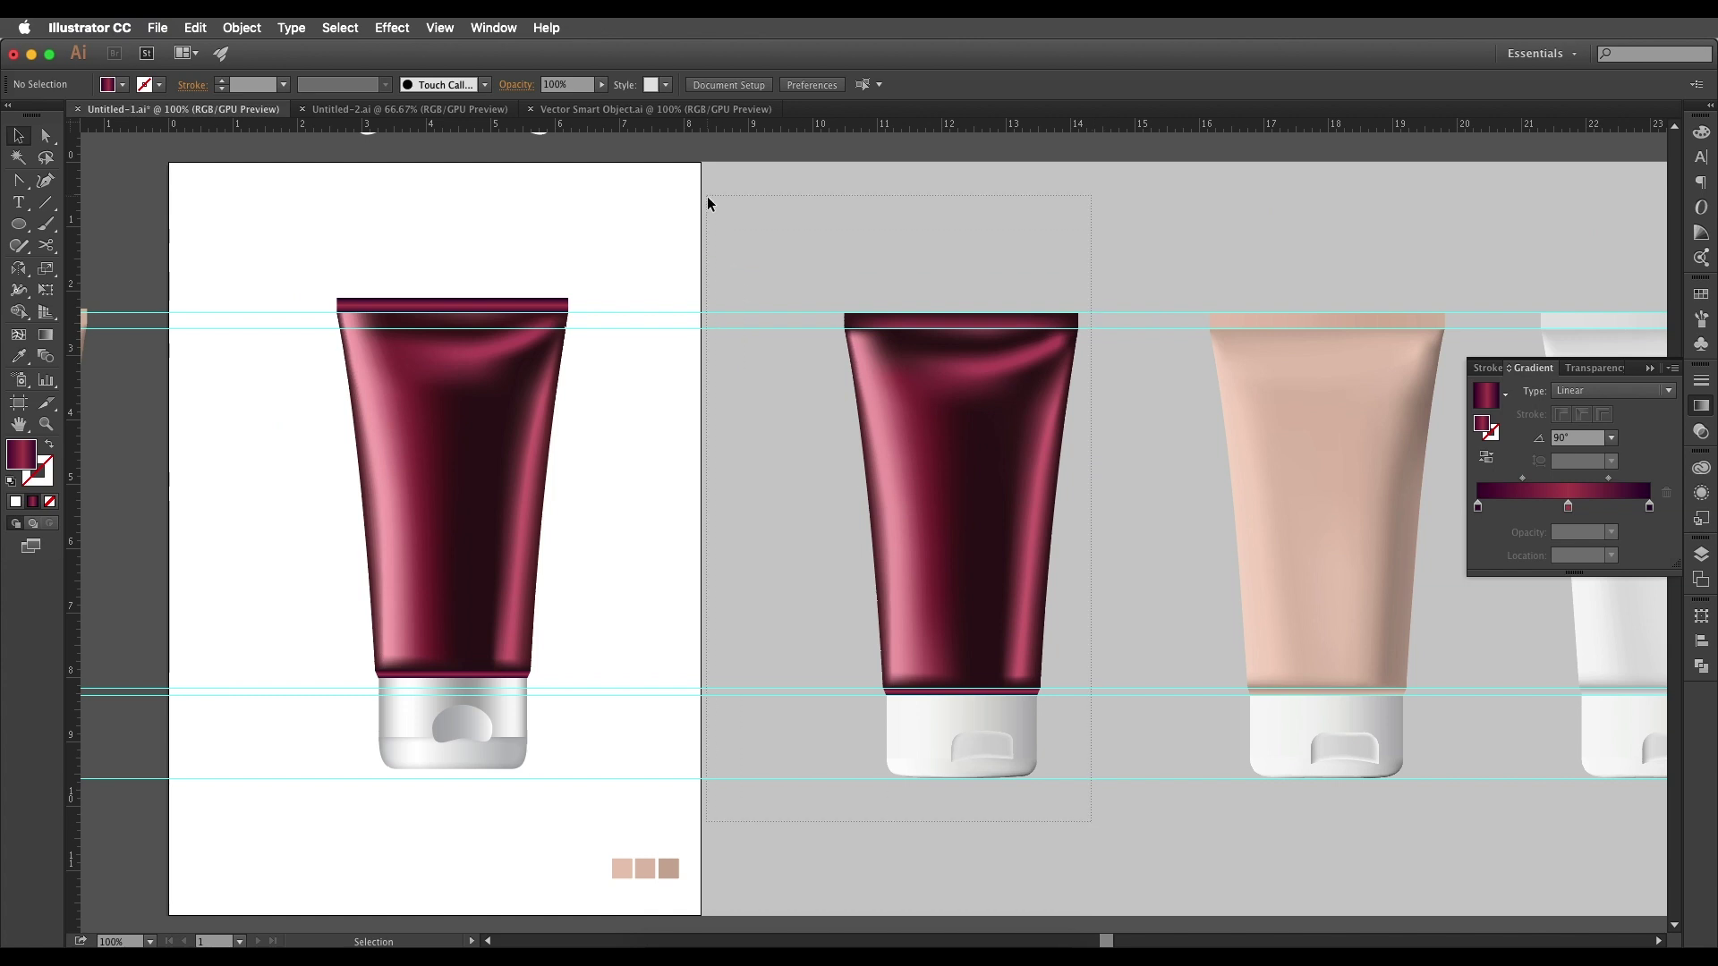
pyautogui.moveTo(708, 203); pyautogui.dragTo(710, 206)
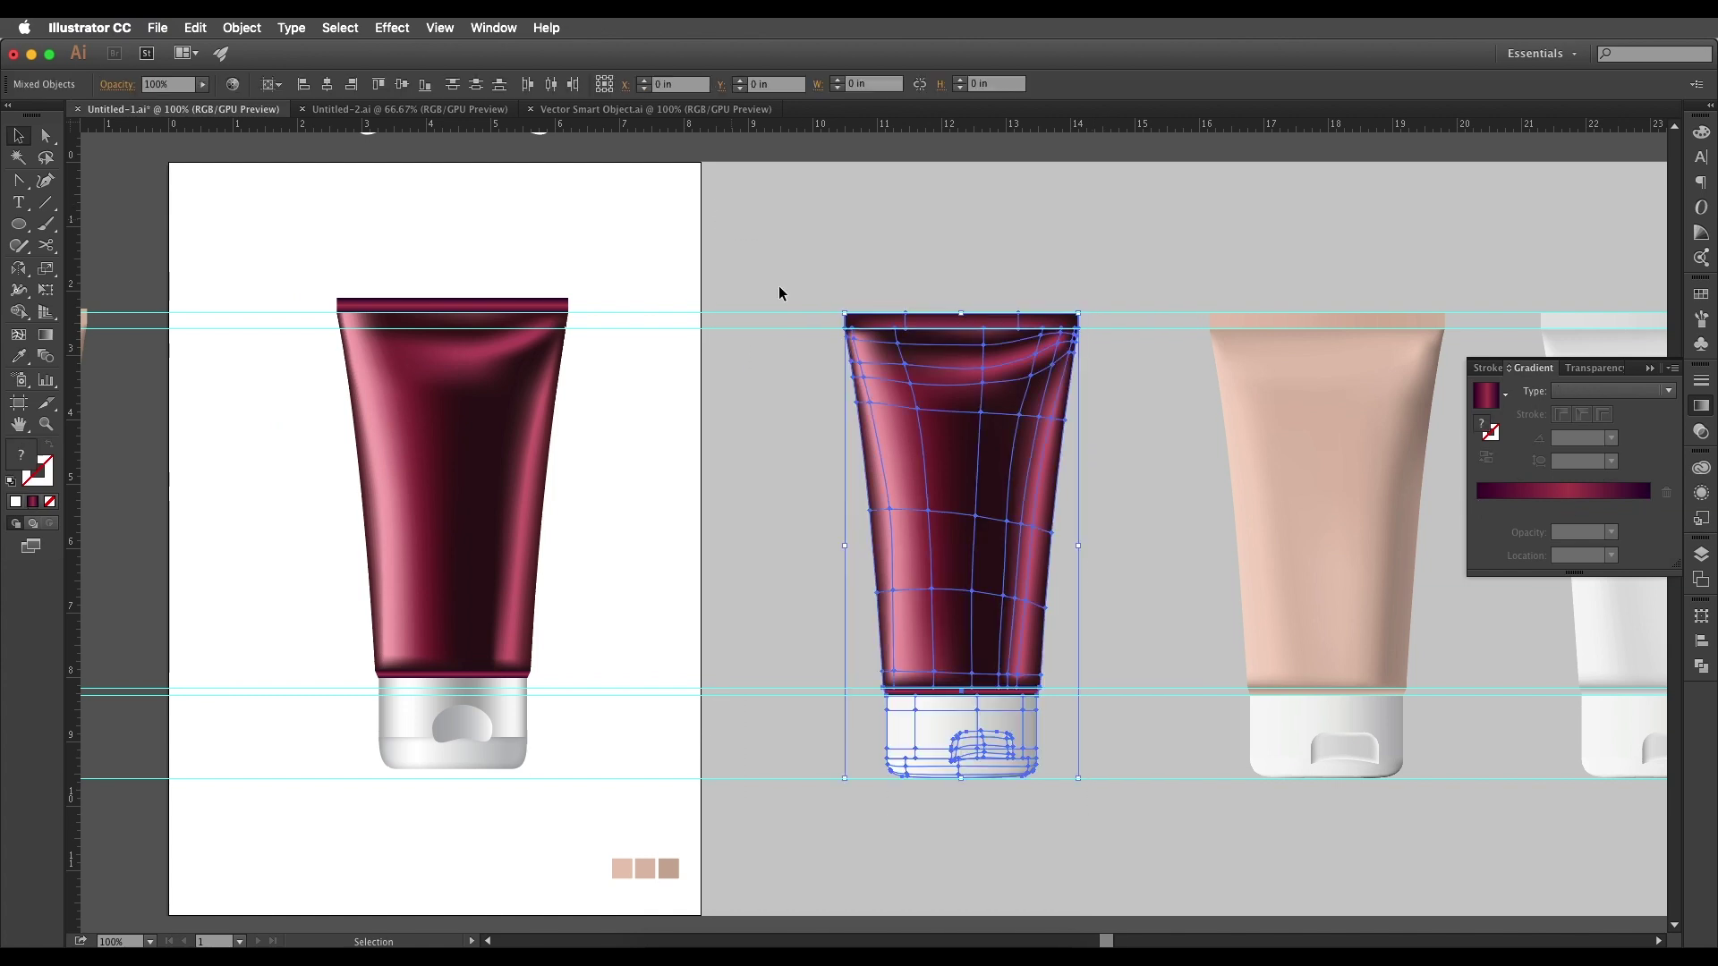
pyautogui.moveTo(956, 551); pyautogui.dragTo(705, 935)
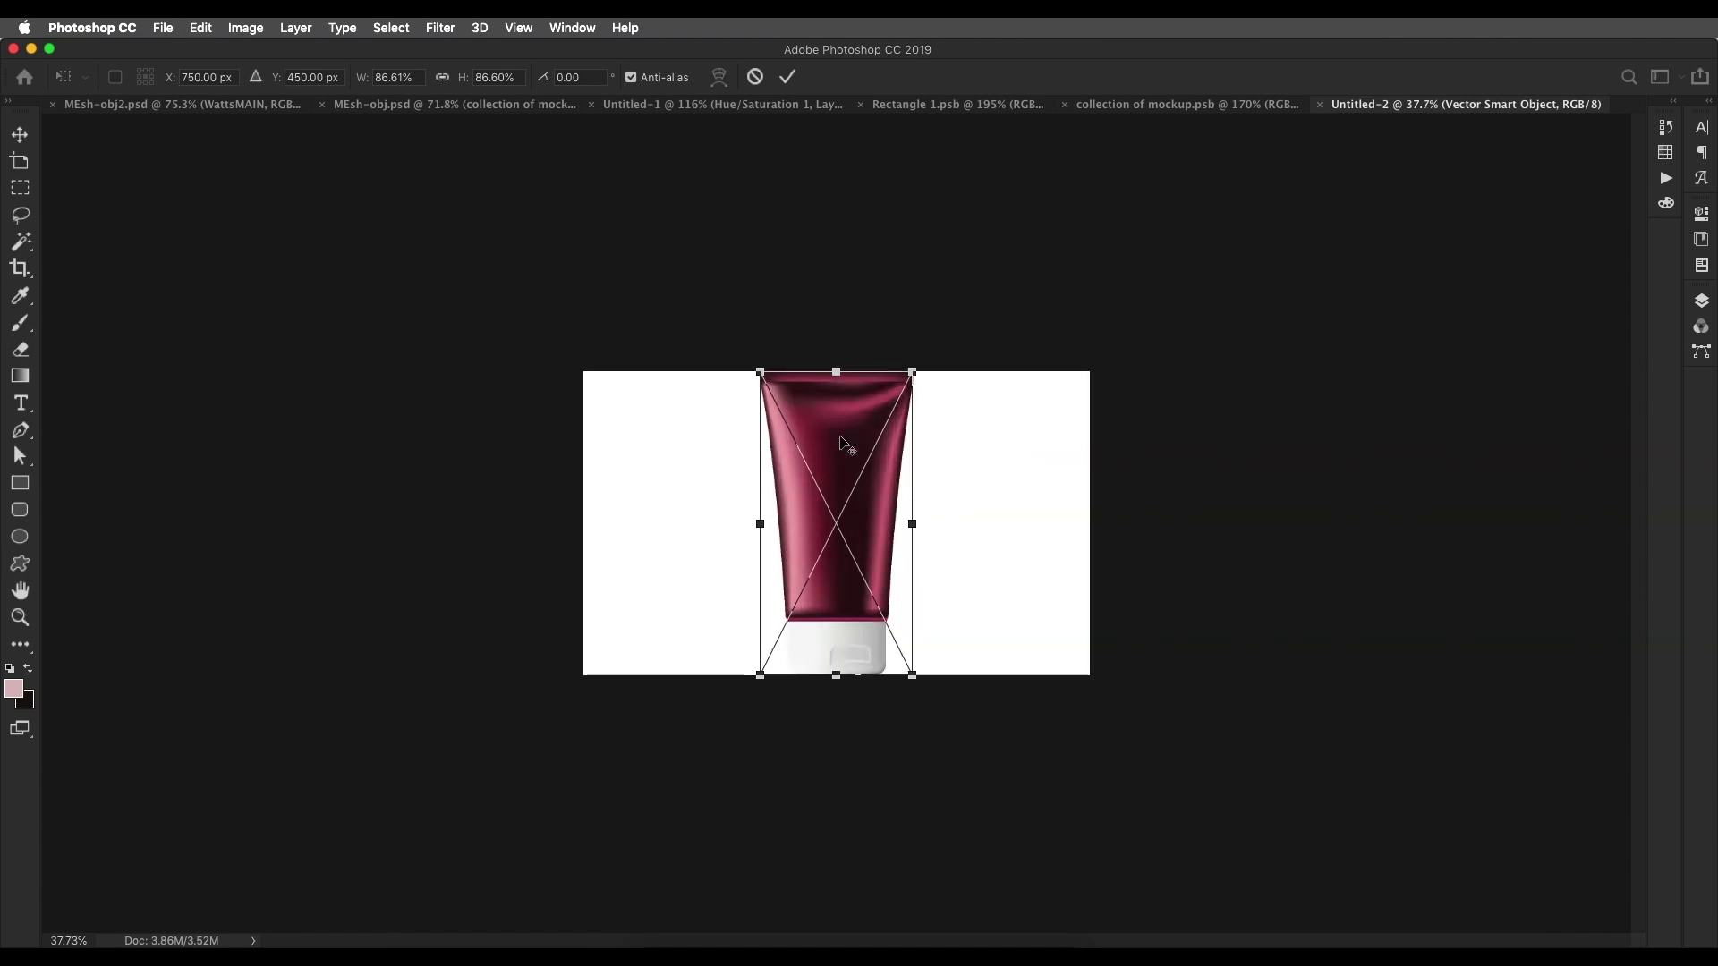
pyautogui.moveTo(845, 245); pyautogui.dragTo(840, 433)
pyautogui.moveTo(851, 547); pyautogui.dragTo(851, 470)
pyautogui.press('Return')
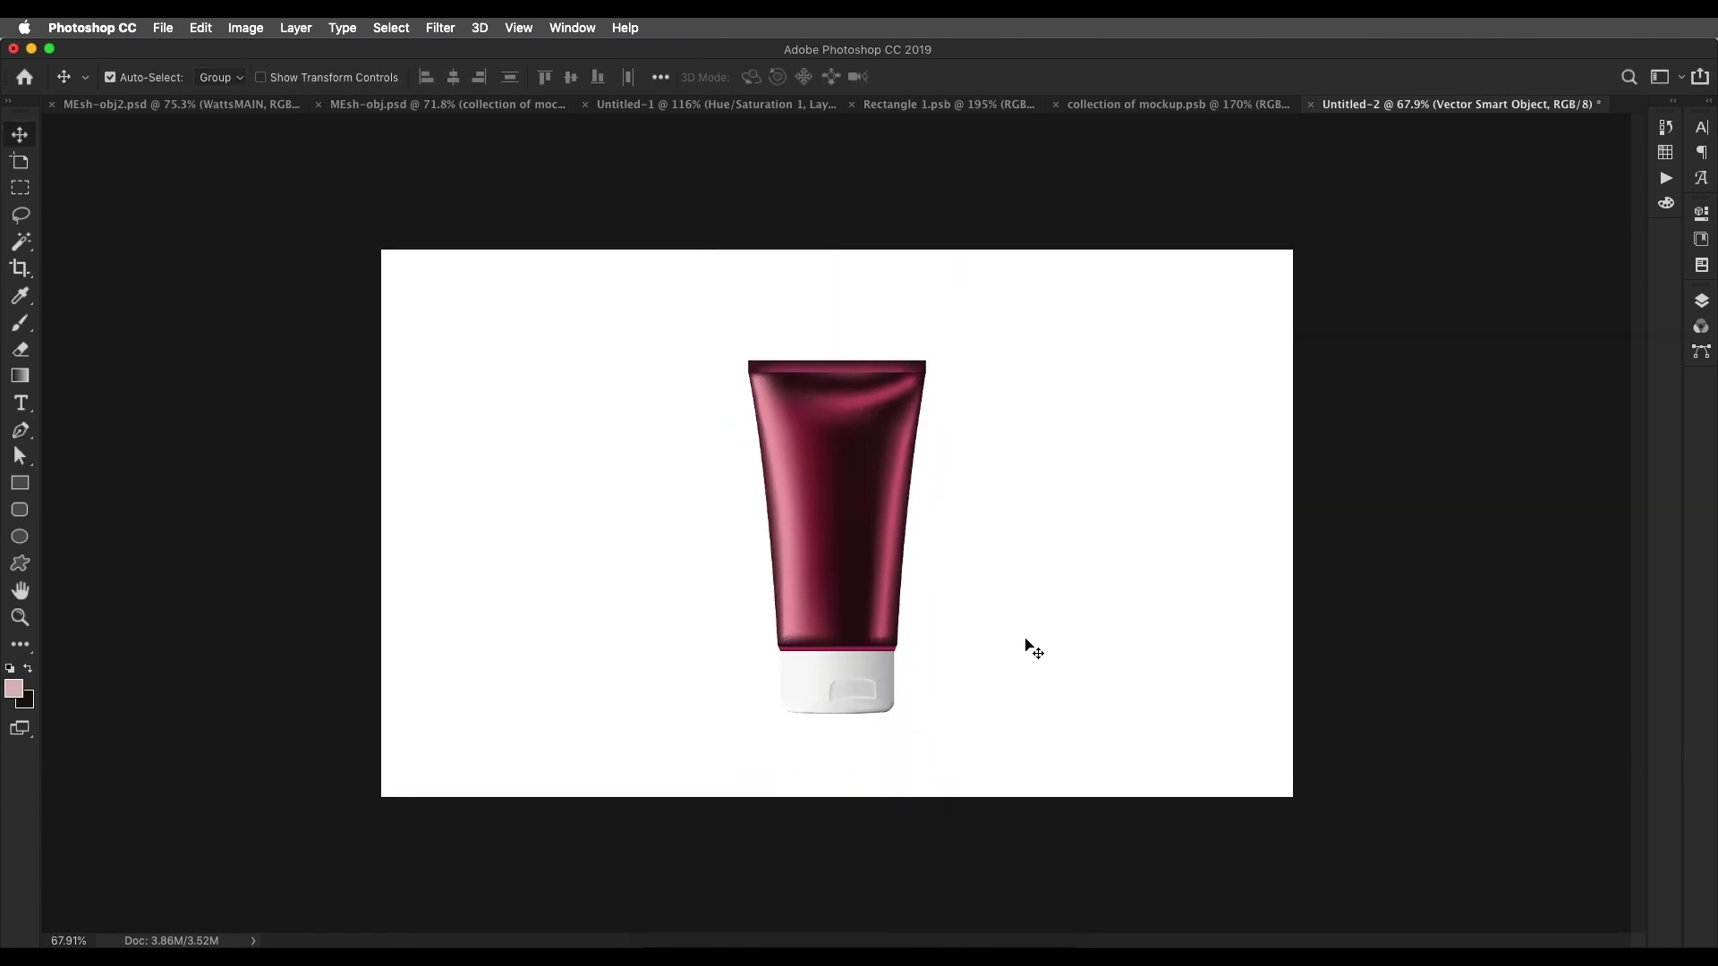
# - Place the new document beside MEsh-obj2.psd and compare the placed tube with the finished three-tube mockup
pyautogui.press('super+minus')
pyautogui.click(268, 105)
pyautogui.scroll(3, 865, 445)
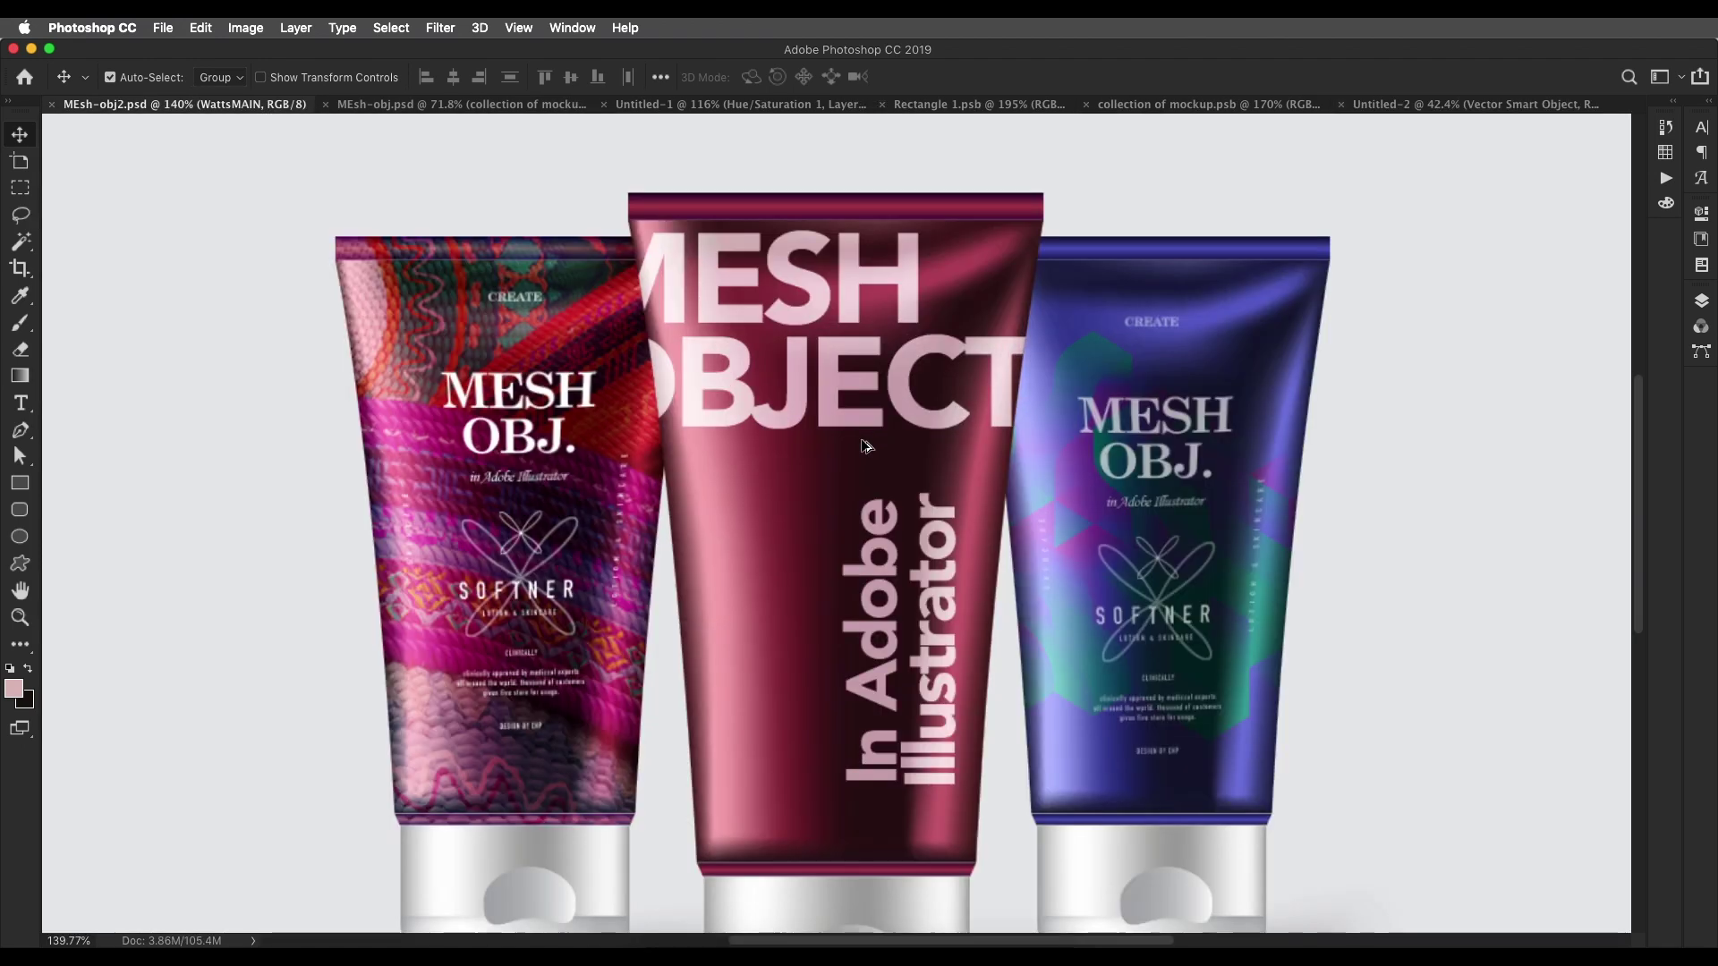
pyautogui.moveTo(1327, 126); pyautogui.dragTo(489, 135)
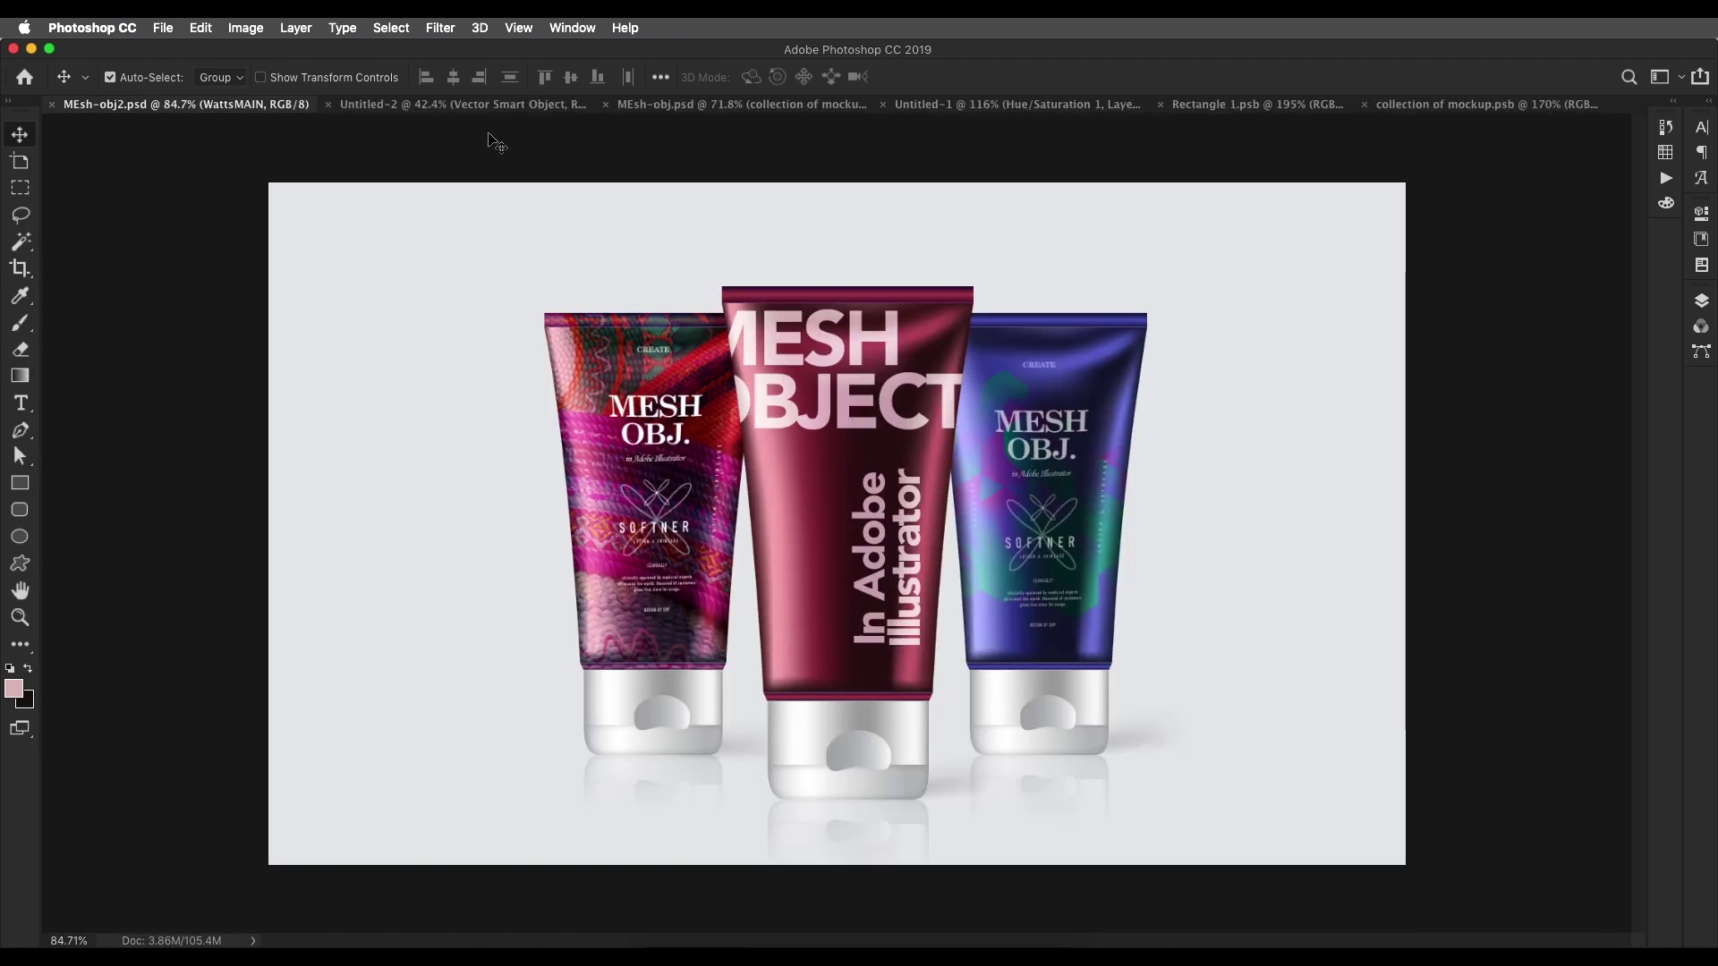
pyautogui.click(482, 109)
pyautogui.scroll(5, 715, 402)
pyautogui.moveTo(1007, 547); pyautogui.dragTo(1017, 502)
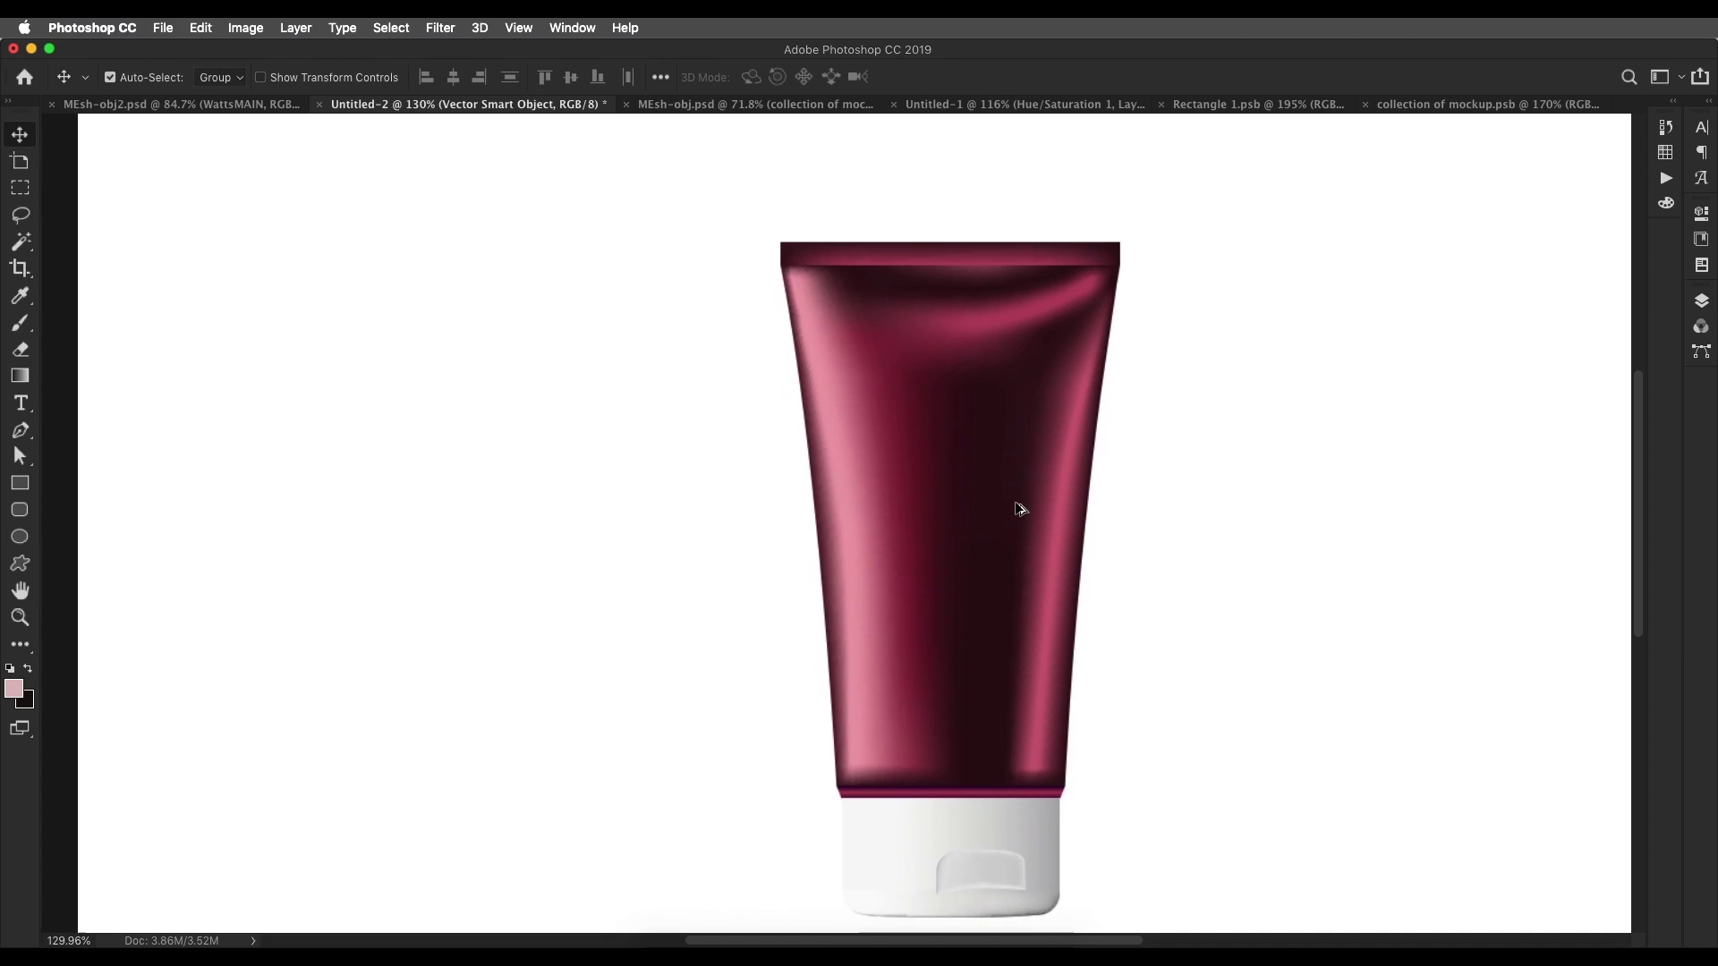
pyautogui.scroll(-5, 1018, 507)
pyautogui.scroll(3, 629, 399)
# - Enlarge the placed tube slightly, reposition it centrally, and duplicate it on both sides to form a row of three
pyautogui.hotkey('ctrl', 't')
pyautogui.moveTo(839, 329); pyautogui.dragTo(839, 298)
pyautogui.press('Return')
pyautogui.moveTo(874, 398); pyautogui.dragTo(881, 425)
pyautogui.keyDown('alt'); pyautogui.moveTo(868, 508); pyautogui.dragTo(555, 525); pyautogui.keyUp('alt')
pyautogui.click(1083, 571)
# - Move the layers of both tube copies below the original tube's layer
pyautogui.click(1704, 304)
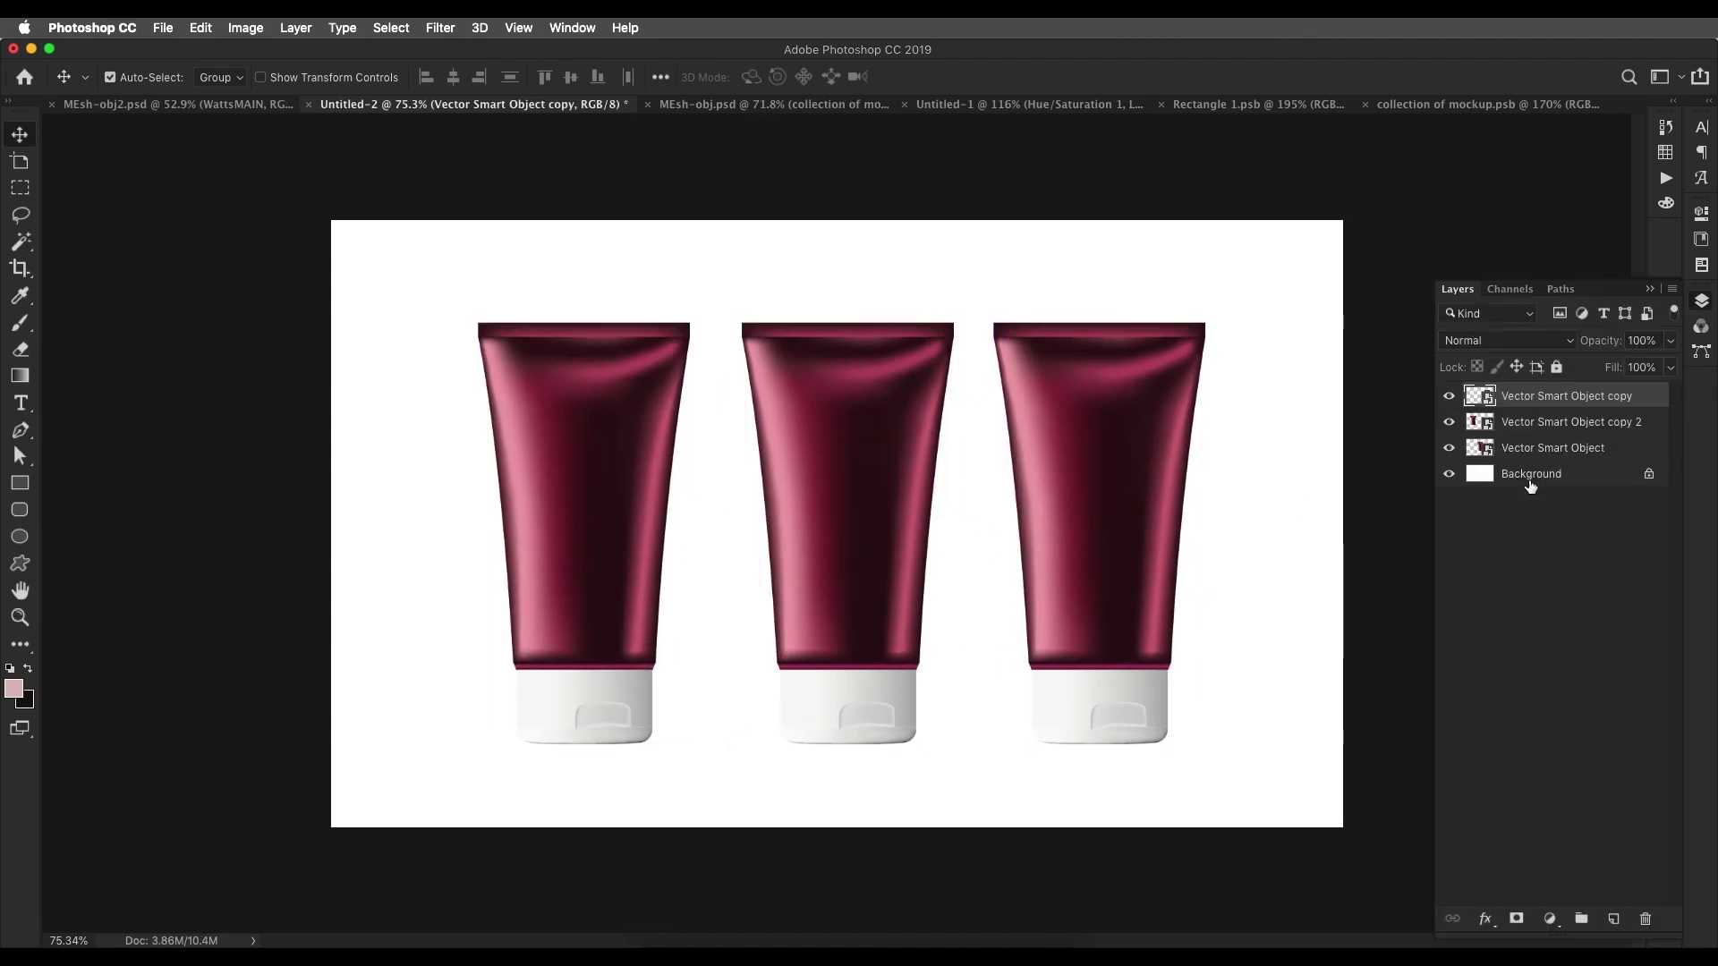
pyautogui.keyDown('shift'); pyautogui.click(1587, 423); pyautogui.keyUp('shift')
pyautogui.moveTo(1587, 423); pyautogui.dragTo(1562, 456)
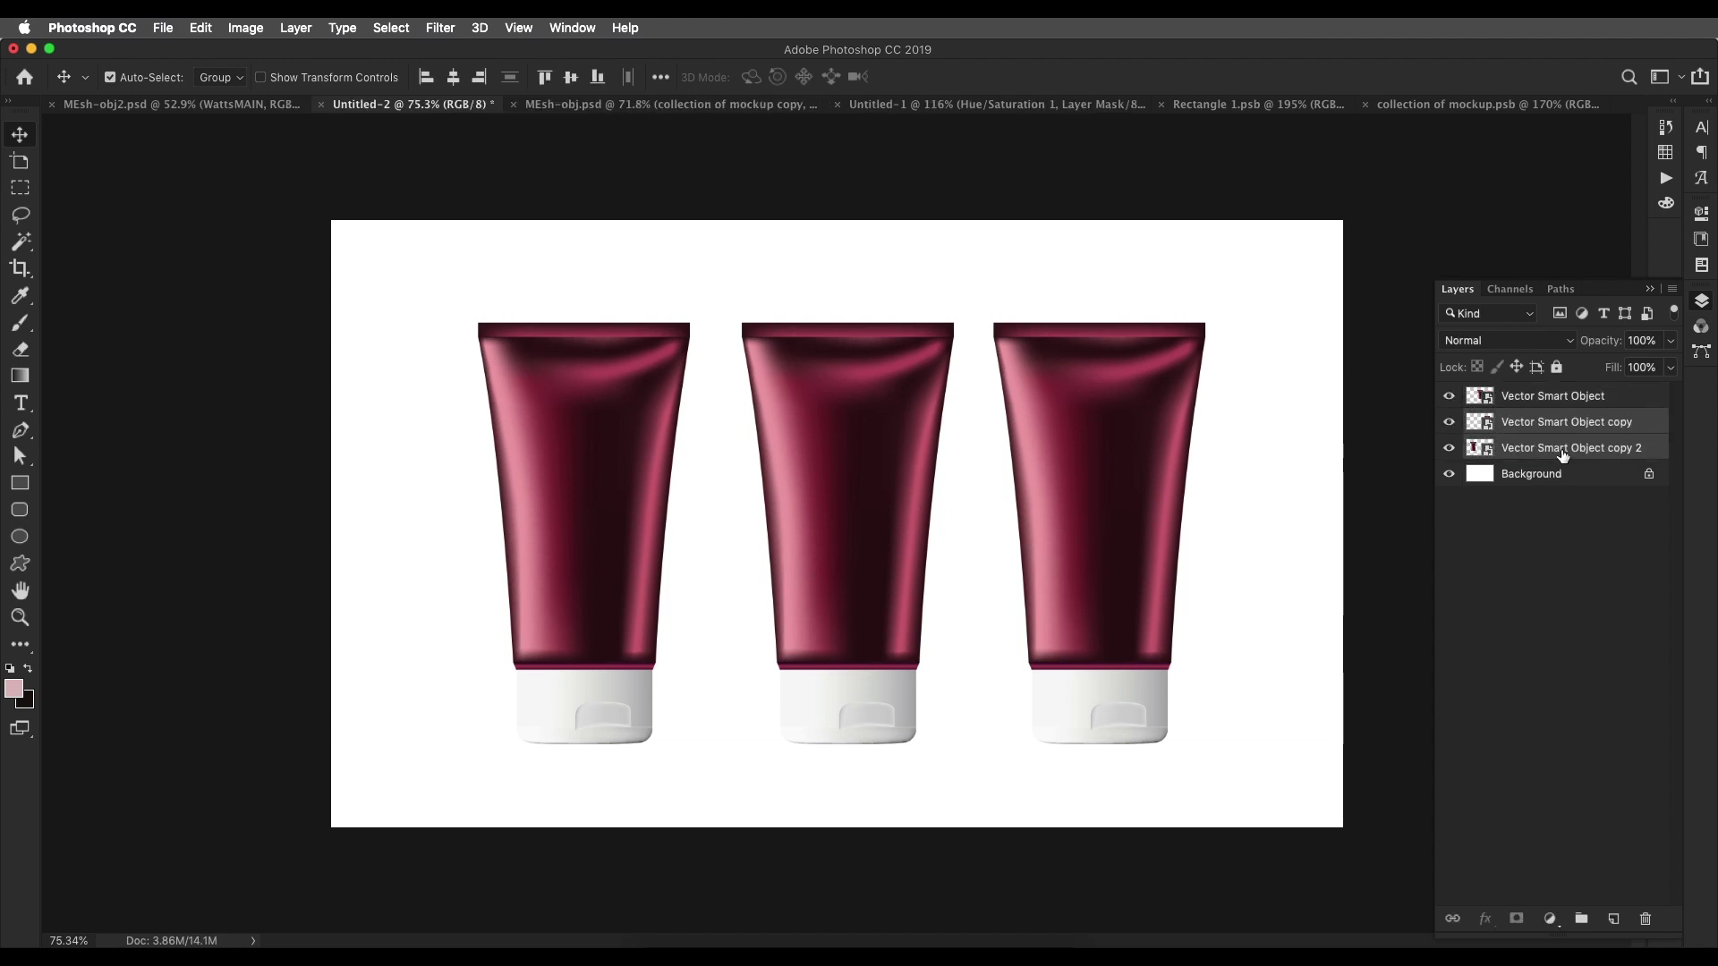
# - Scale down the two tube copies together and move them inwards so they sit partly behind the centre tube
pyautogui.press('super+t')
pyautogui.moveTo(842, 743); pyautogui.dragTo(842, 703)
pyautogui.press('Return')
pyautogui.moveTo(1024, 458); pyautogui.dragTo(976, 469)
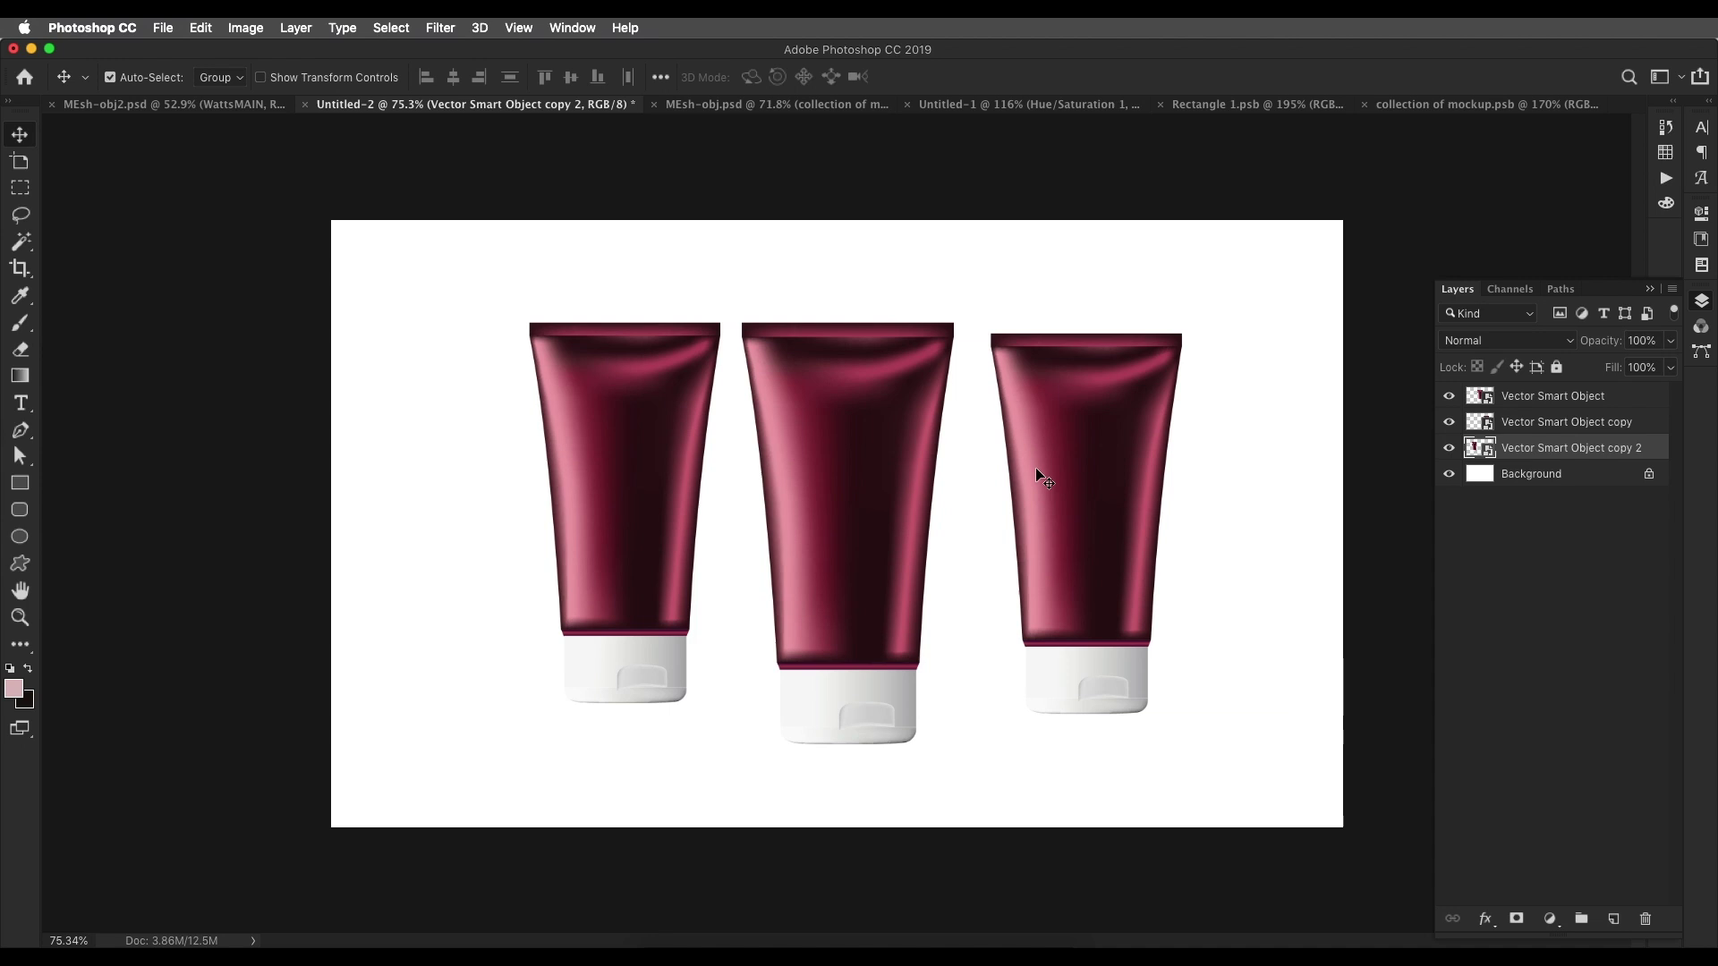
pyautogui.moveTo(619, 471); pyautogui.dragTo(666, 492)
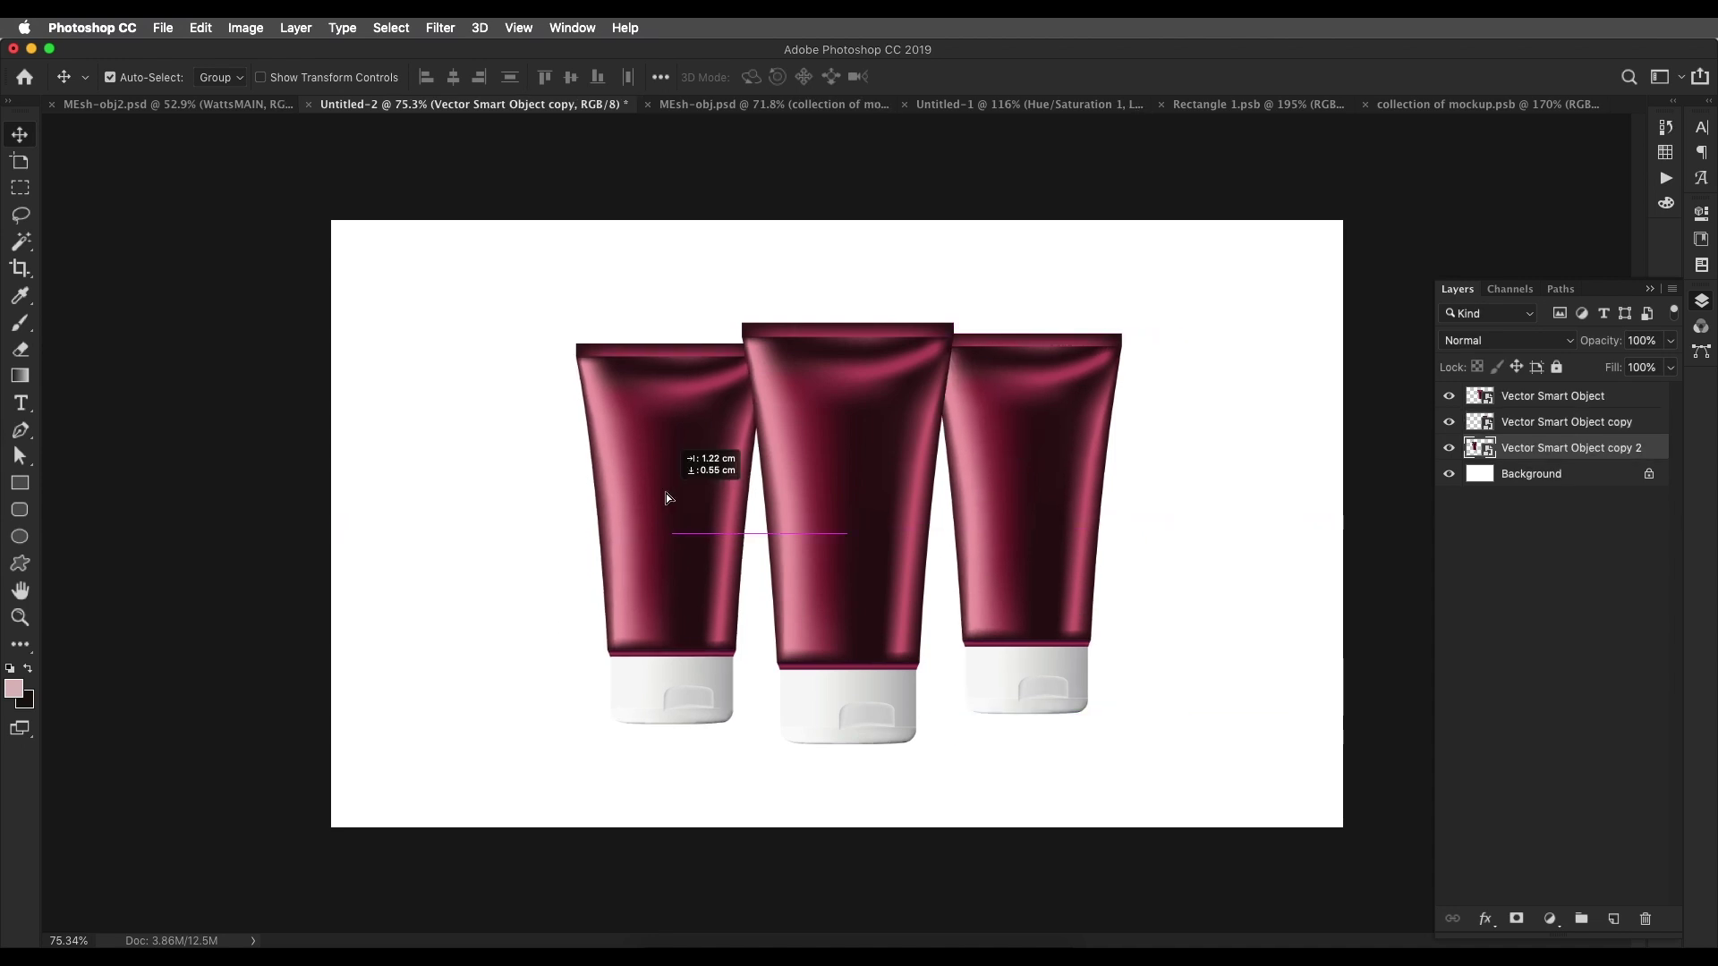
# - Level the right tube with the left one and scale both side tubes together to 96.19%
pyautogui.click(1081, 506)
pyautogui.moveTo(1080, 506); pyautogui.dragTo(1081, 508)
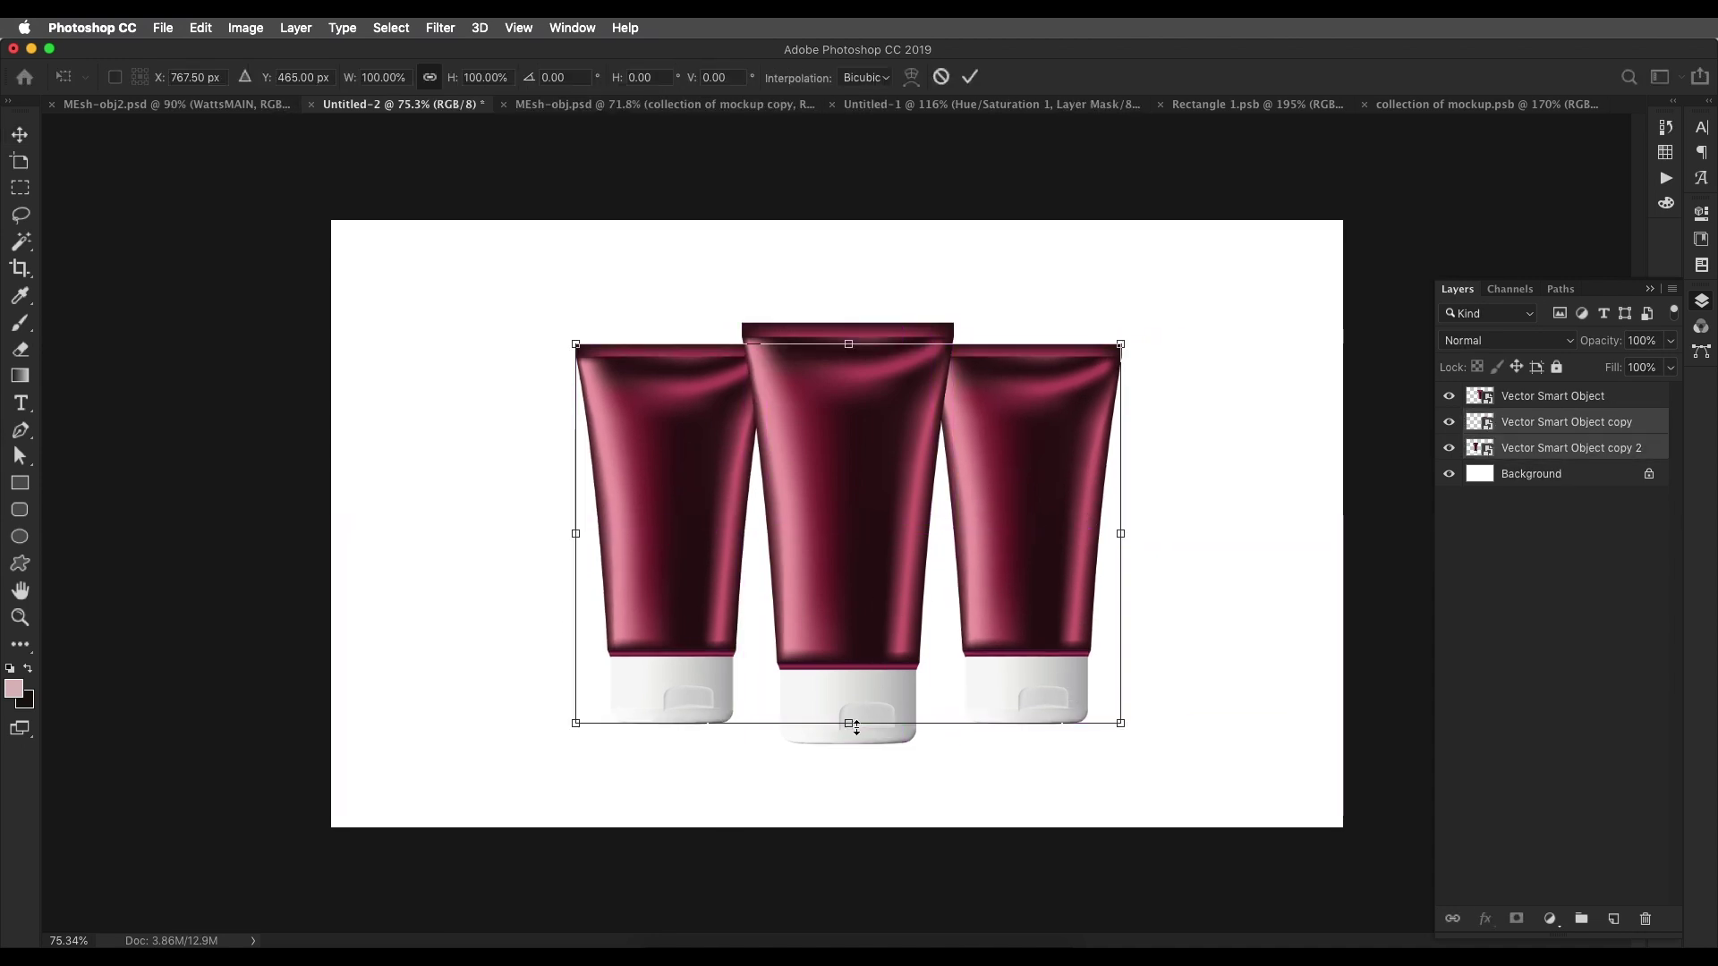
pyautogui.moveTo(850, 724); pyautogui.dragTo(850, 710)
pyautogui.moveTo(1066, 551); pyautogui.dragTo(1067, 556)
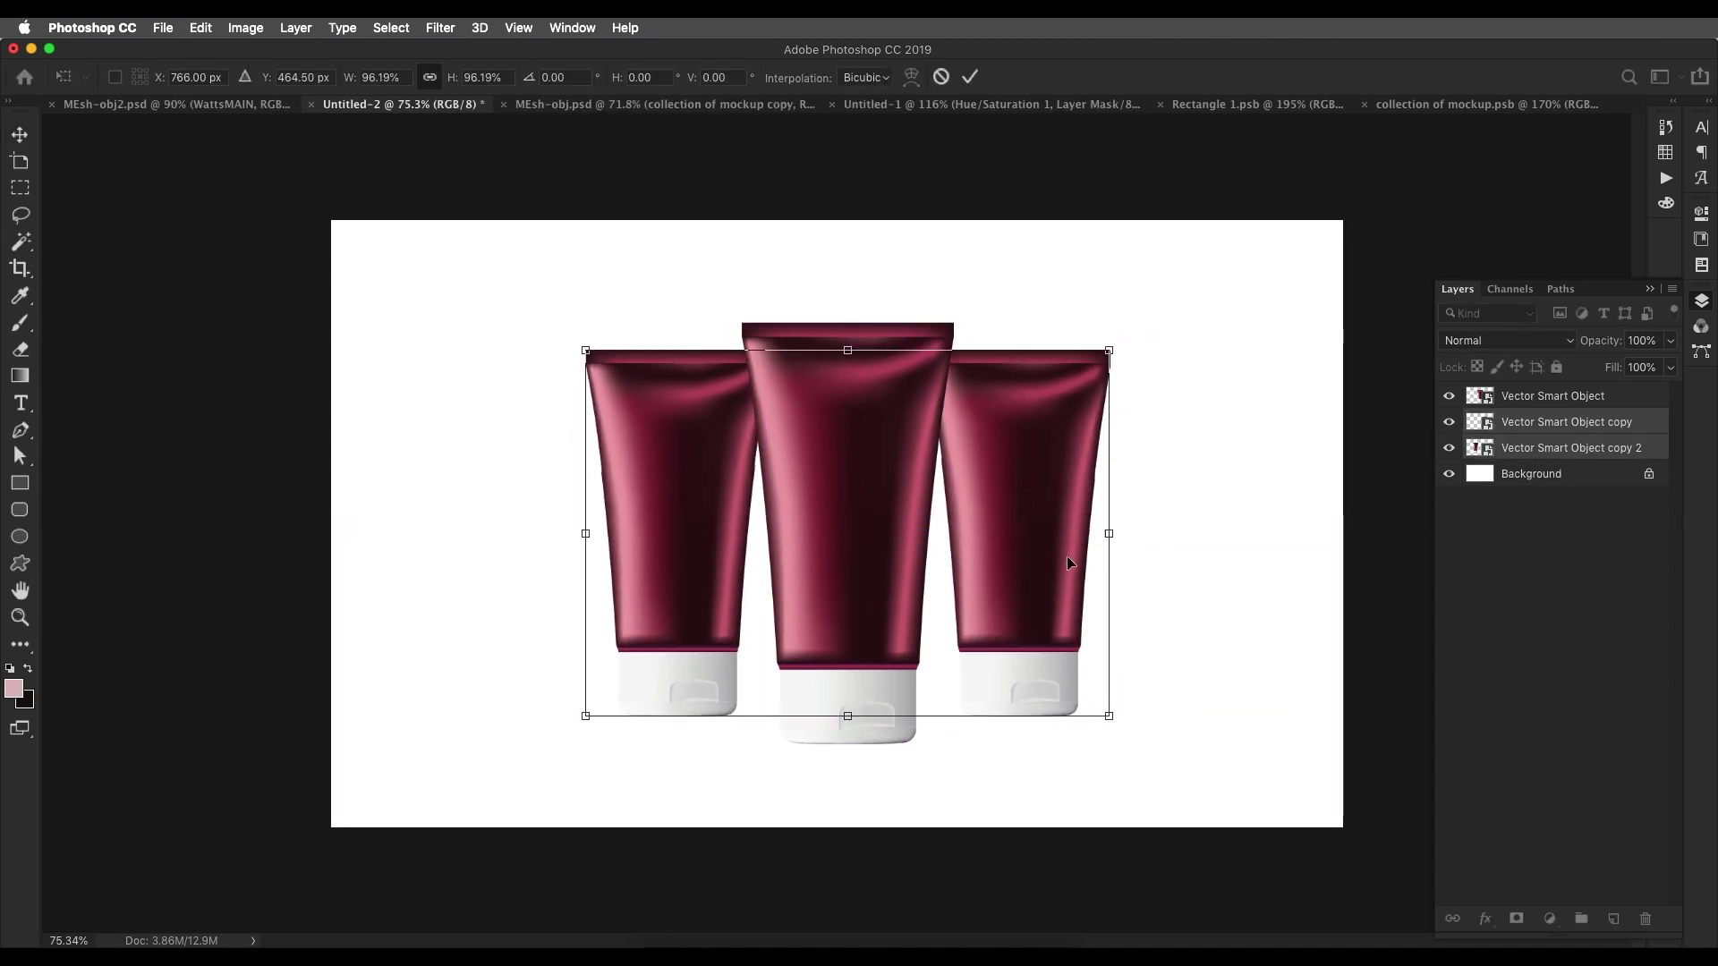
pyautogui.press('Return')
# - Add the two-line text MESH OBJECT above the tube layers, enlarge it, and position it on the upper part of the centre tube
pyautogui.click(908, 607)
pyautogui.scroll(5, 865, 554)
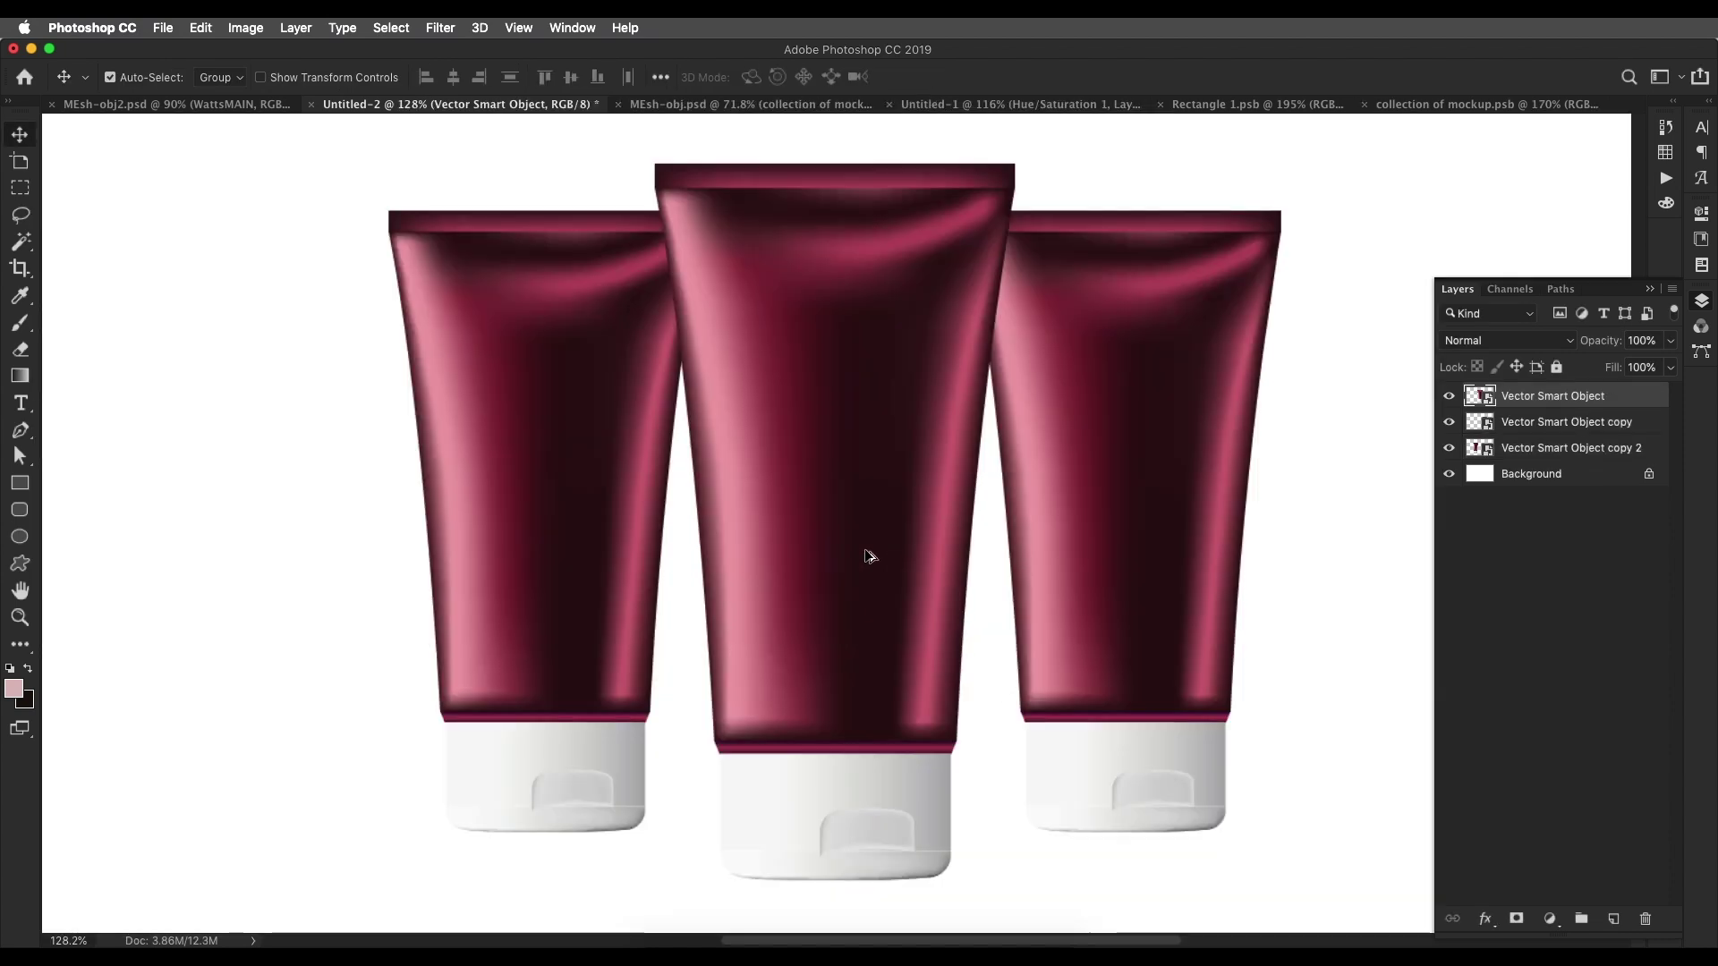
pyautogui.scroll(-8, 866, 554)
pyautogui.scroll(8, 866, 554)
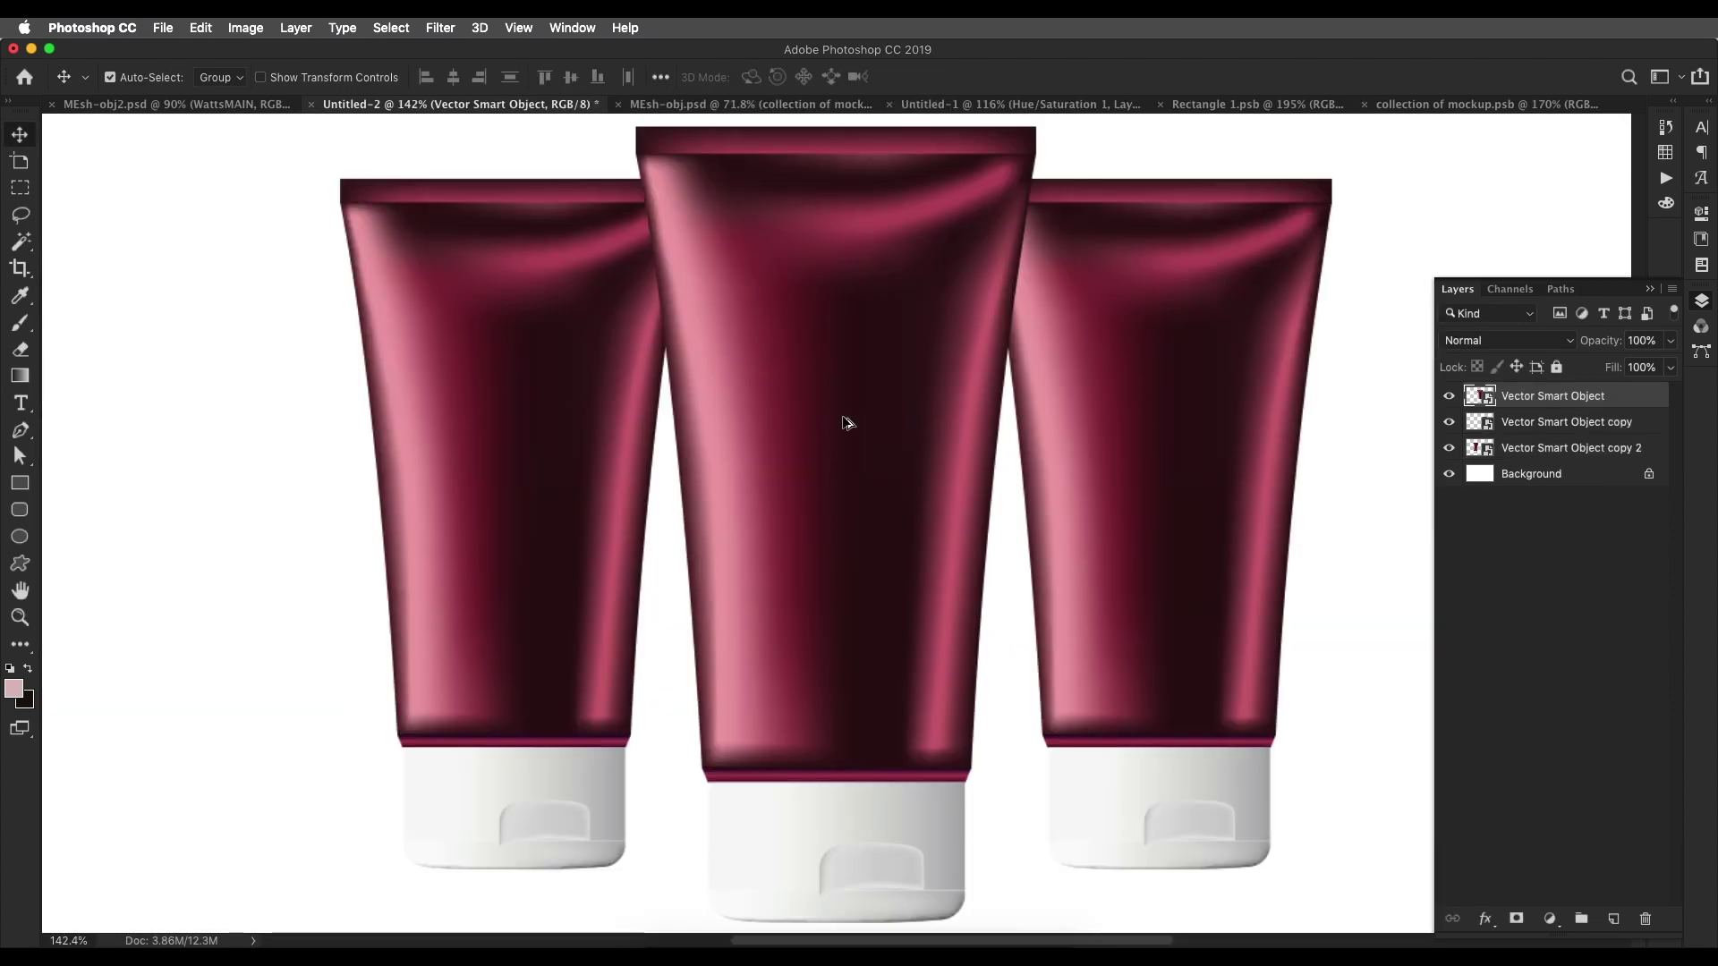
pyautogui.scroll(-6, 847, 422)
pyautogui.press('t')
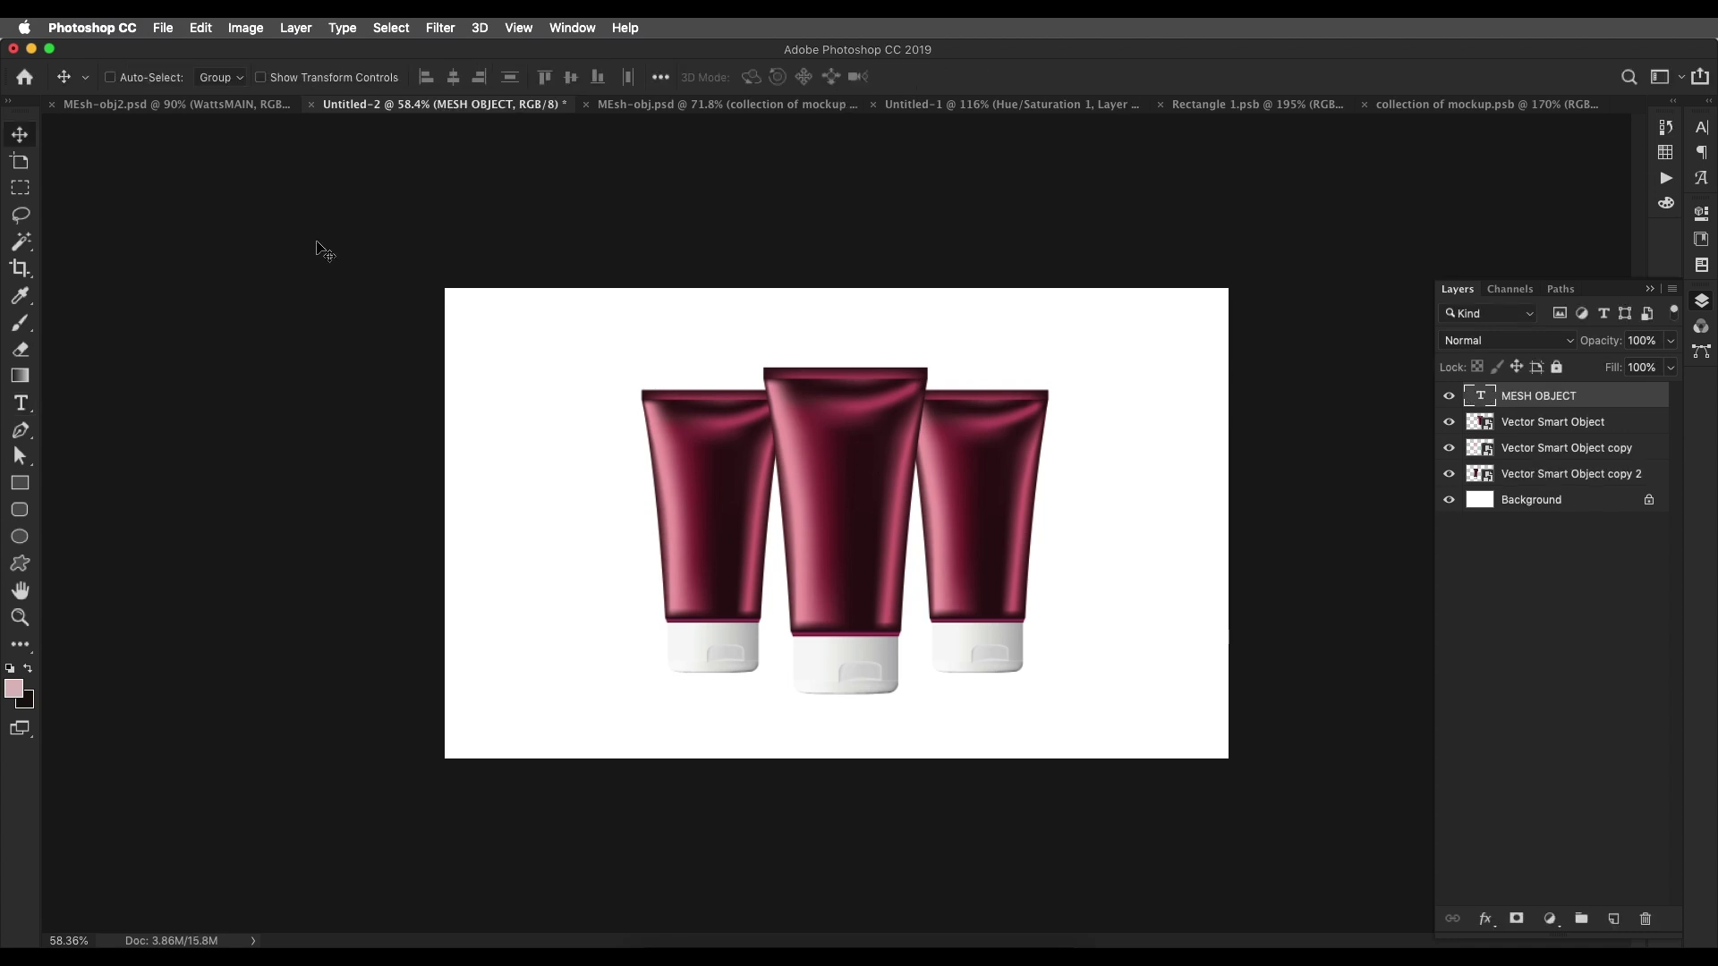
pyautogui.hotkey('ctrl', 't')
pyautogui.moveTo(824, 448); pyautogui.dragTo(994, 363)
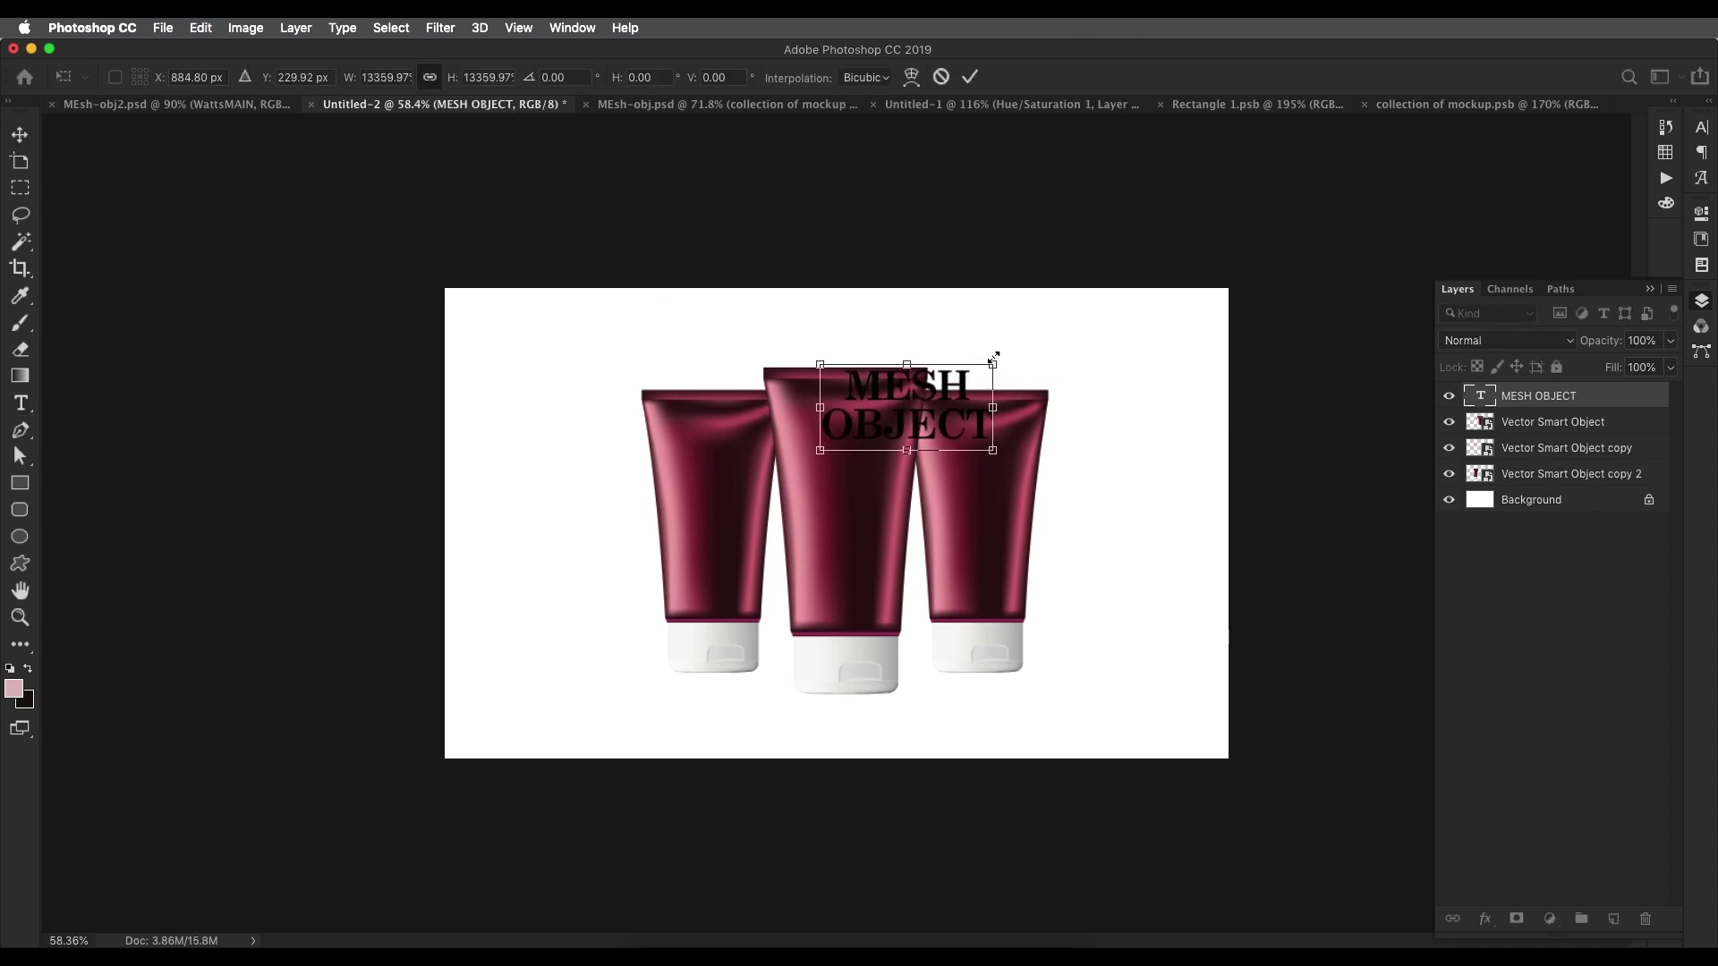
pyautogui.press('Return')
pyautogui.moveTo(899, 433); pyautogui.dragTo(825, 478)
# - Colour the MESH OBJECT text white (ffffff) and set its font to Avenir Black
pyautogui.press('t')
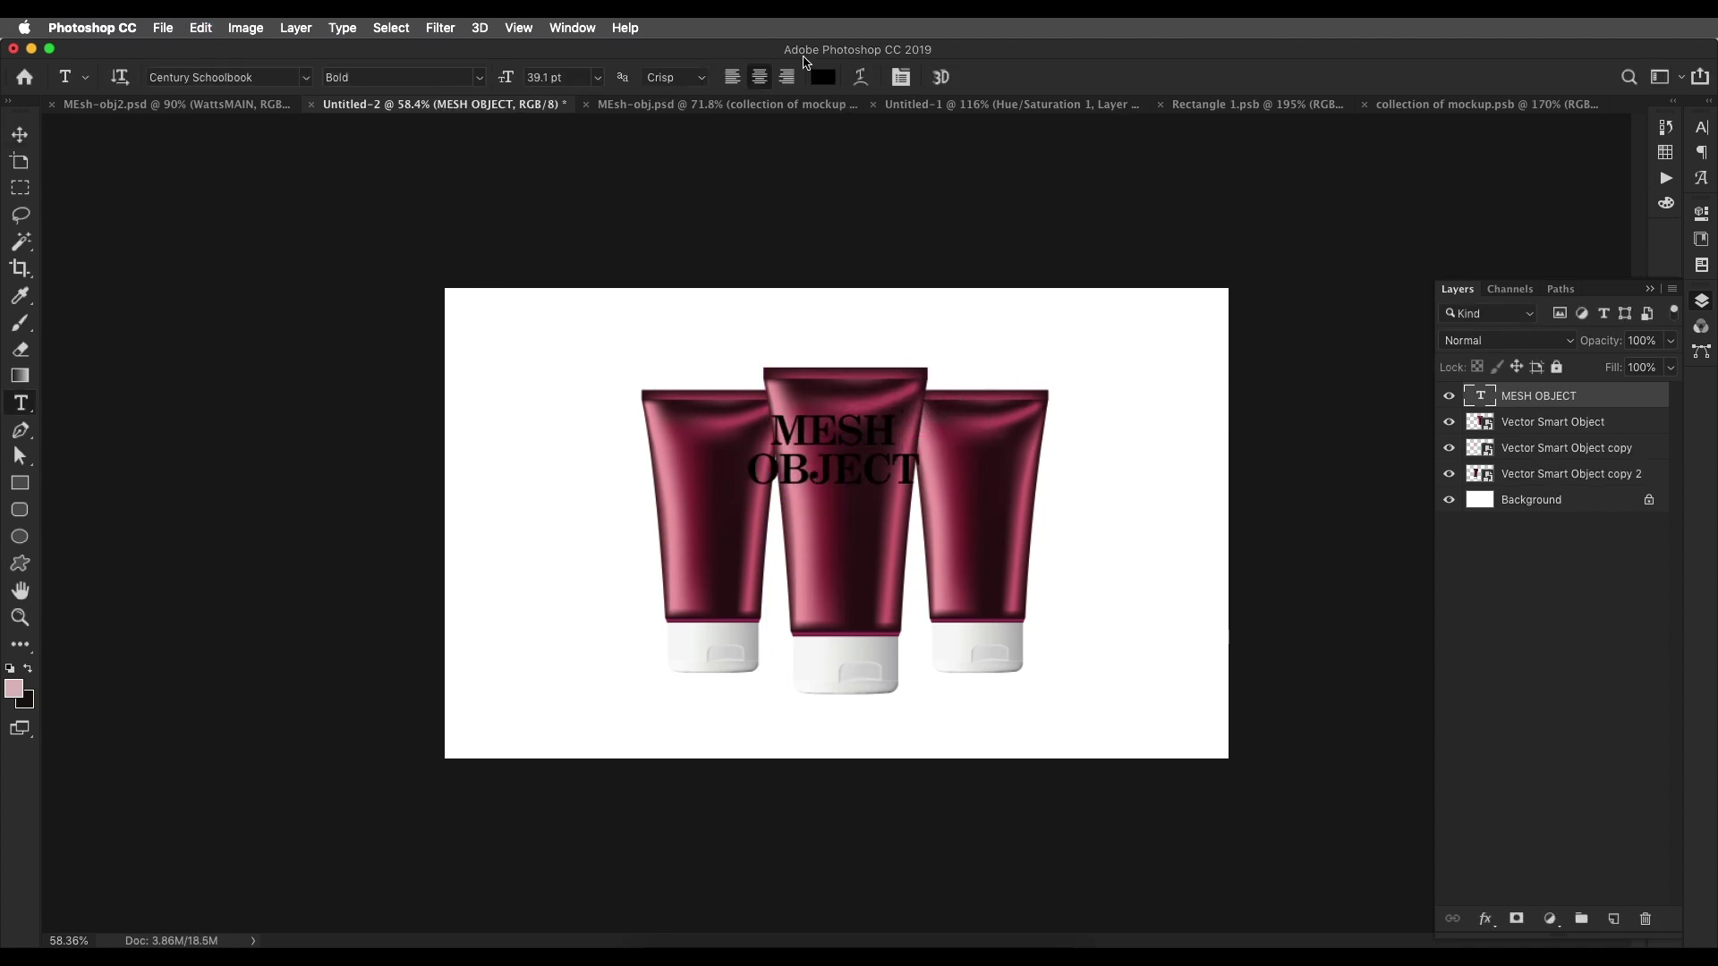
pyautogui.click(827, 77)
pyautogui.moveTo(1157, 442); pyautogui.dragTo(1131, 346)
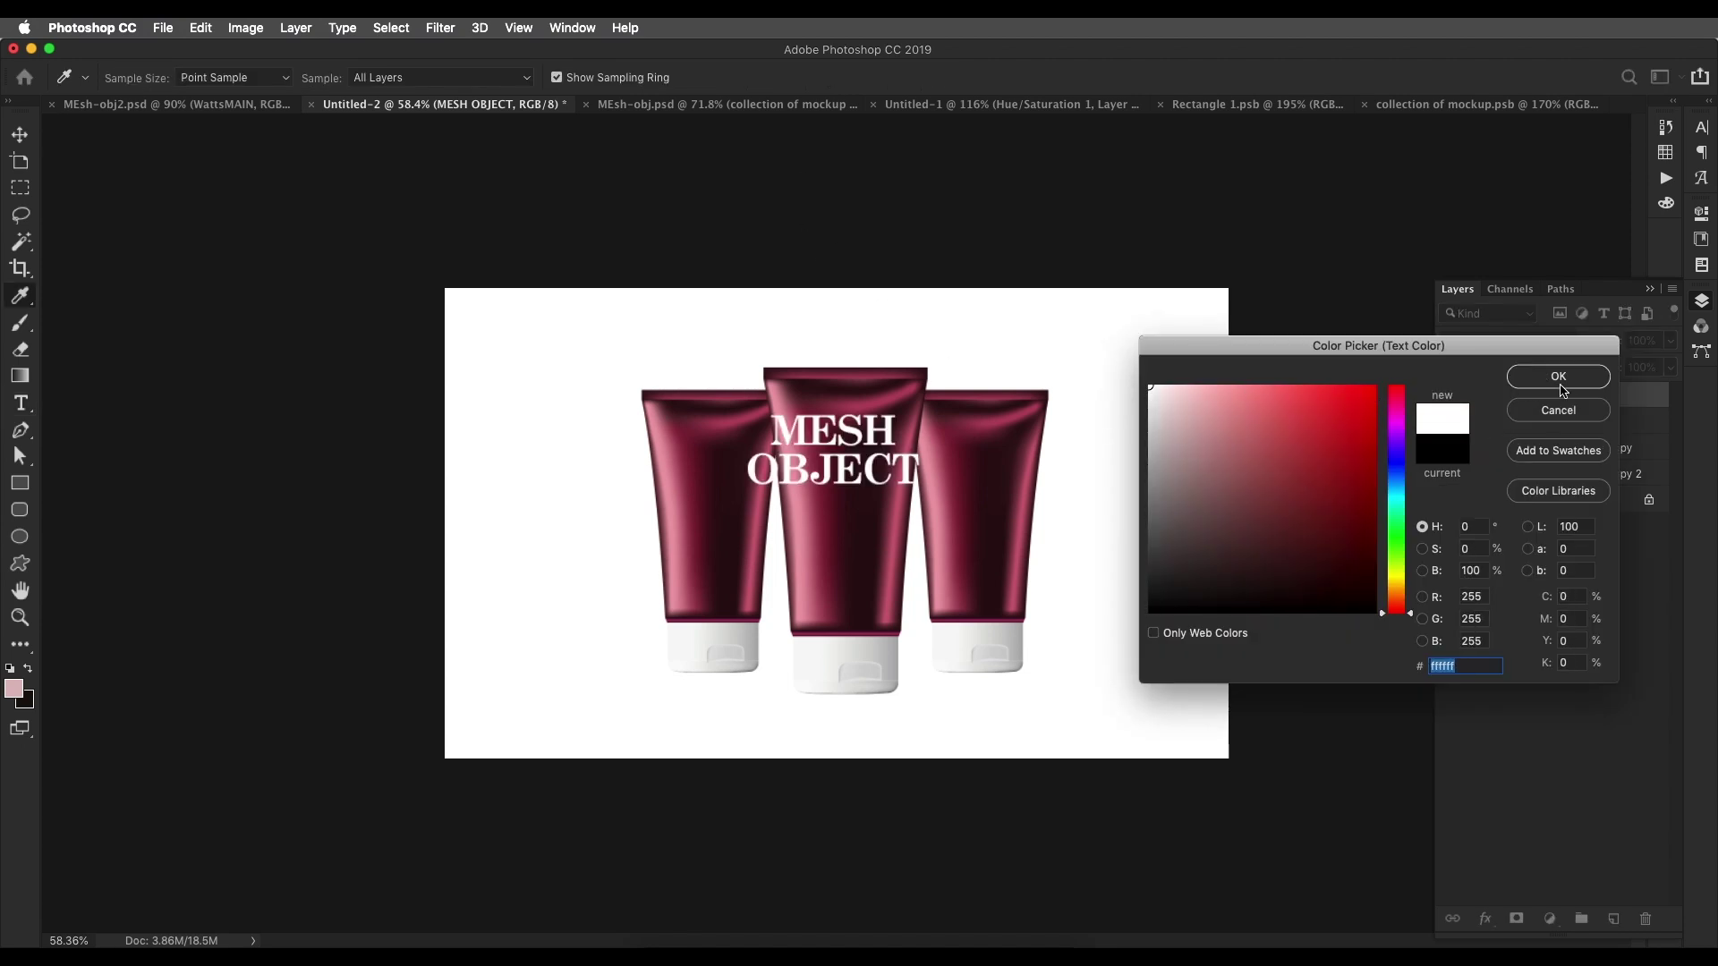
pyautogui.click(1557, 376)
pyautogui.click(223, 77)
pyautogui.write('Av')
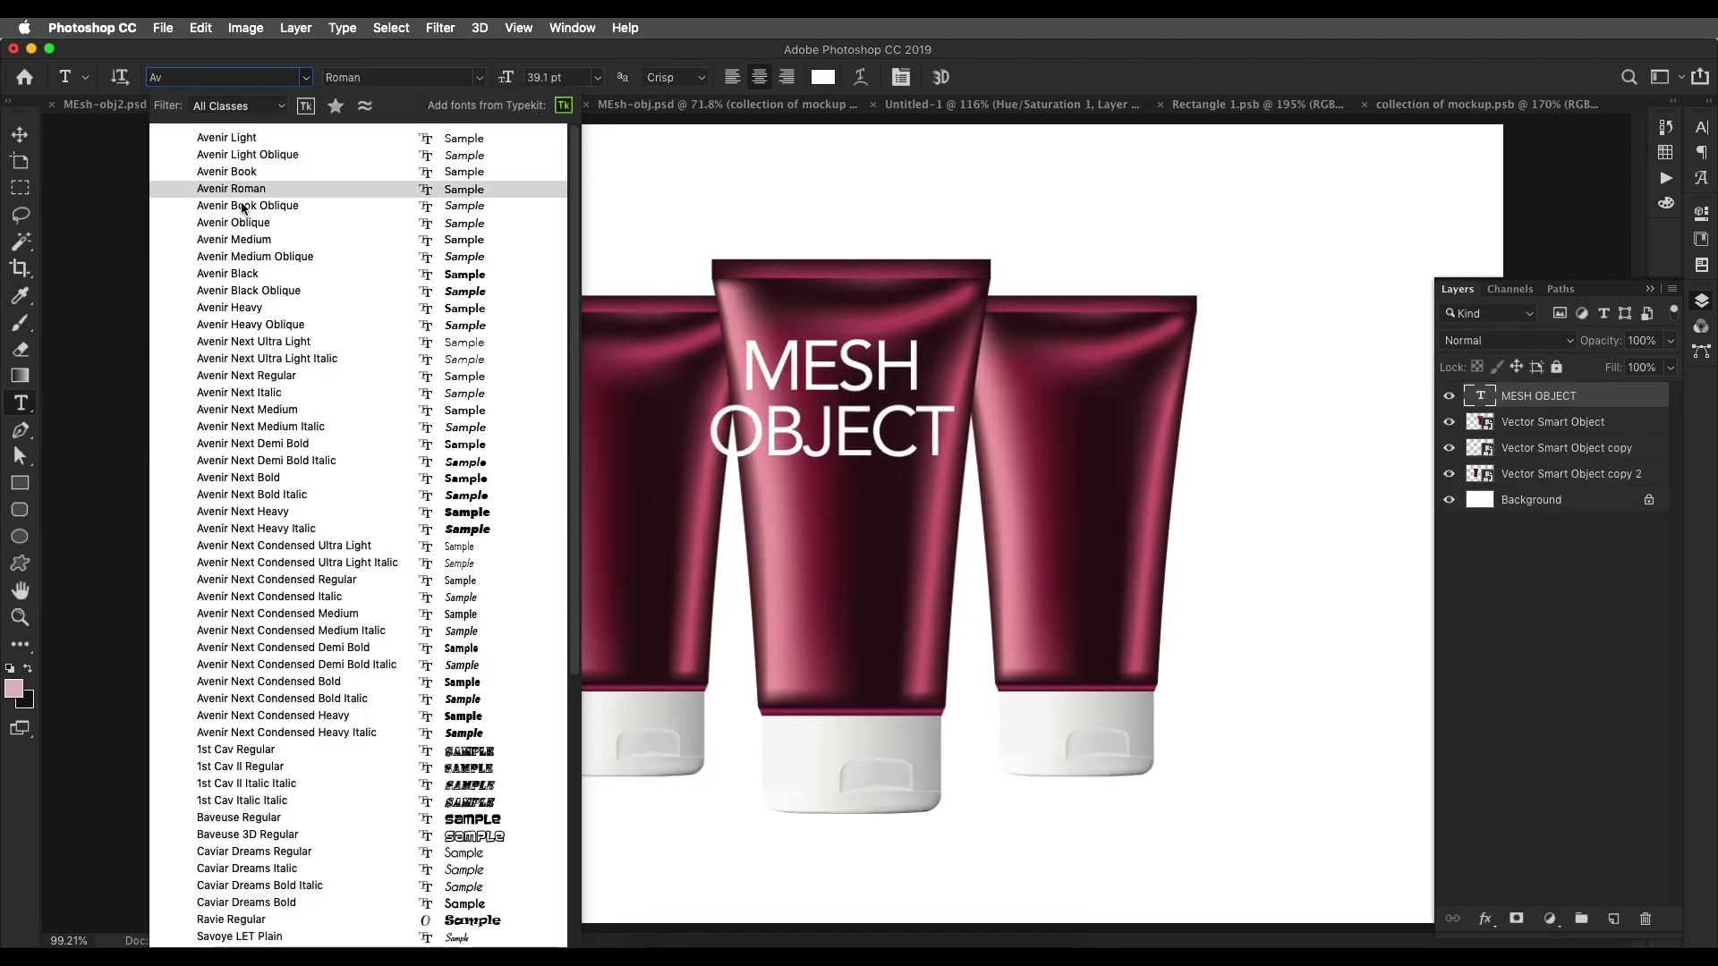
pyautogui.click(249, 277)
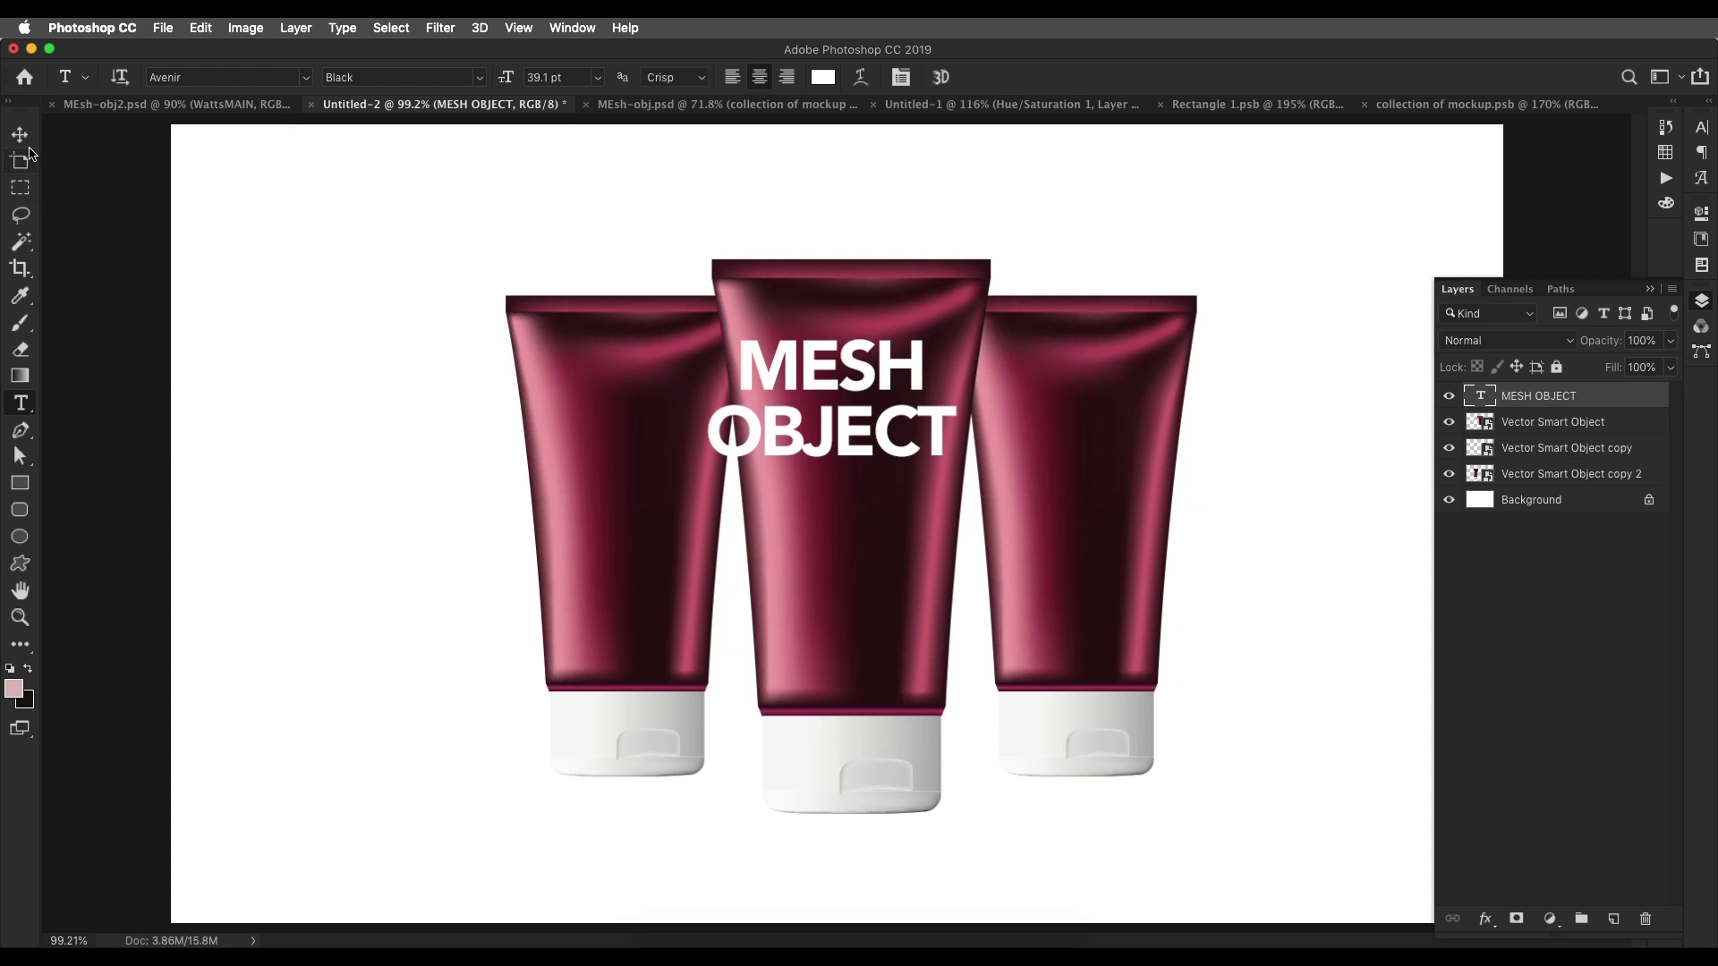
# - Left-align the MESH OBJECT text and enlarge it so it extends past both edges of the centre tube's top
pyautogui.click(21, 133)
pyautogui.moveTo(851, 403); pyautogui.dragTo(864, 400)
pyautogui.press('t')
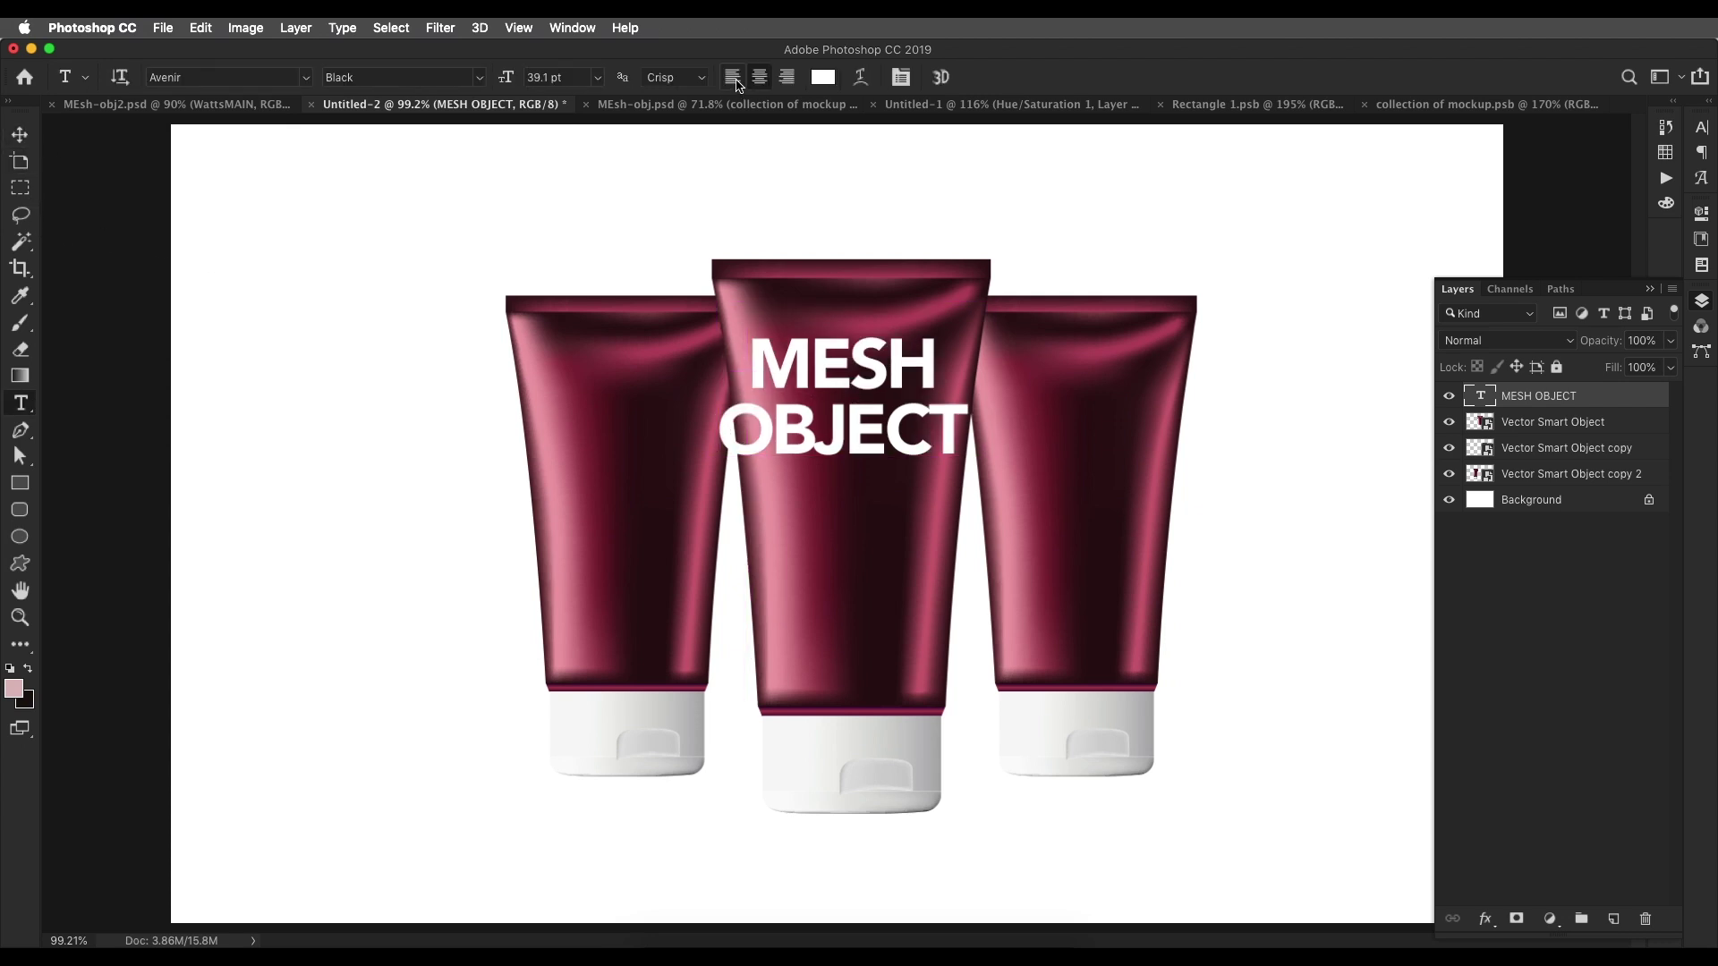
pyautogui.click(734, 81)
pyautogui.click(21, 135)
pyautogui.press('super+t')
pyautogui.moveTo(970, 398); pyautogui.dragTo(1033, 434)
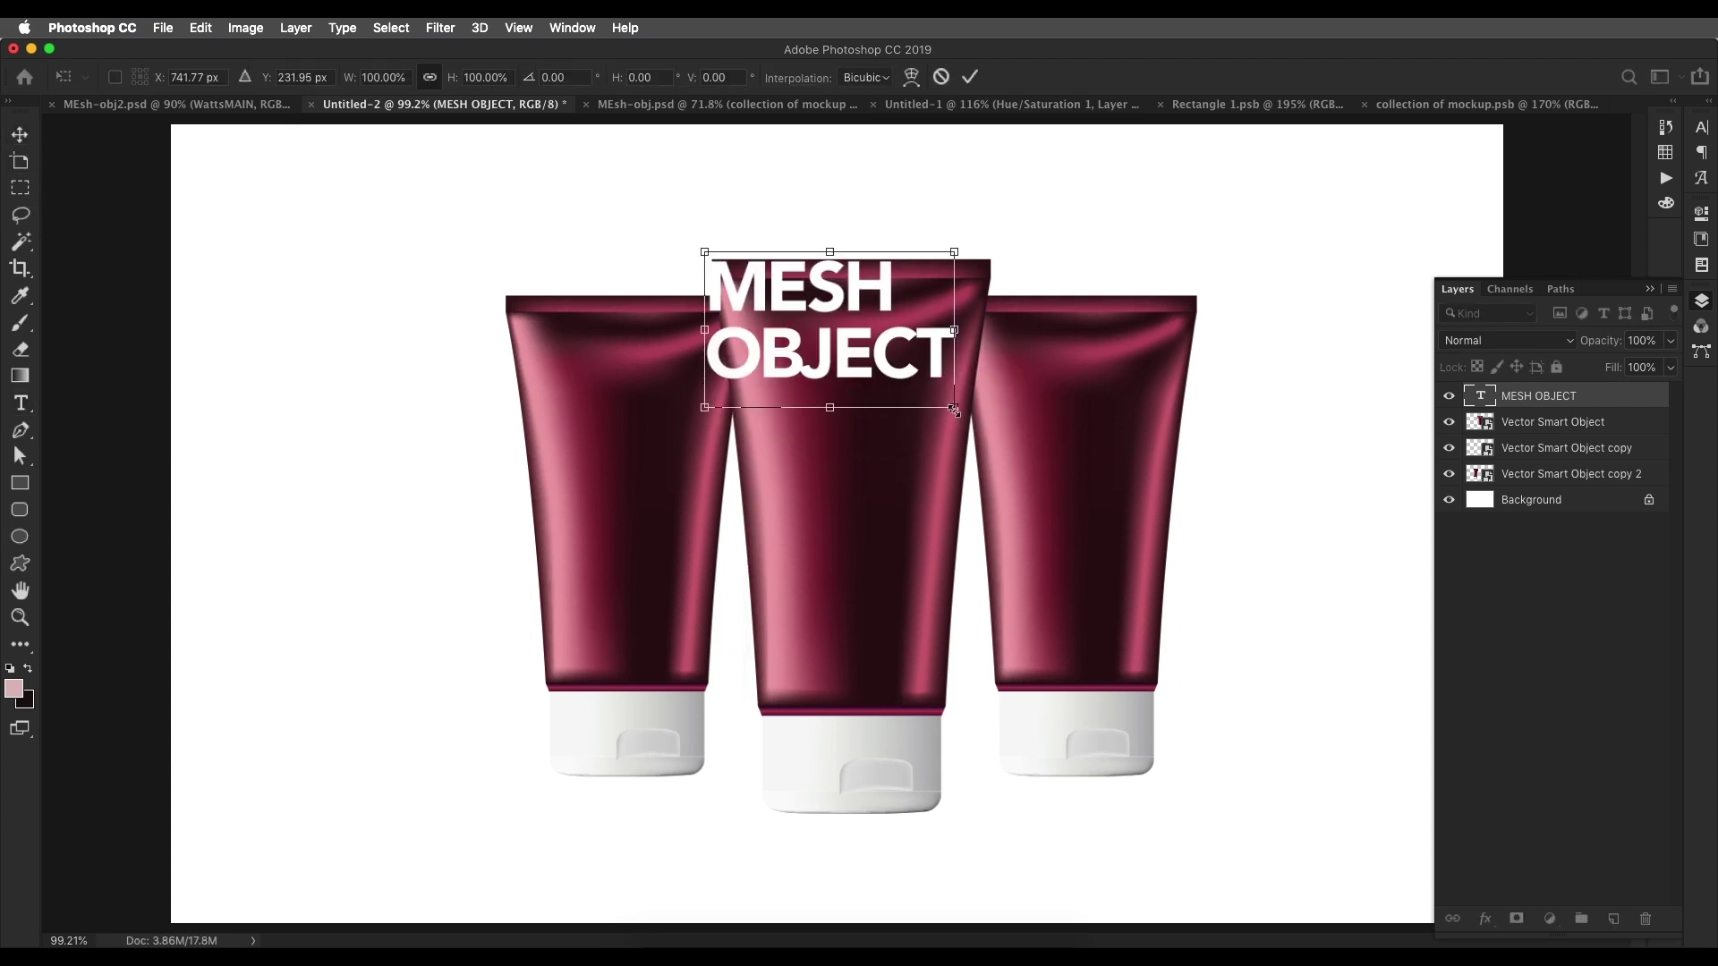
pyautogui.press('Return')
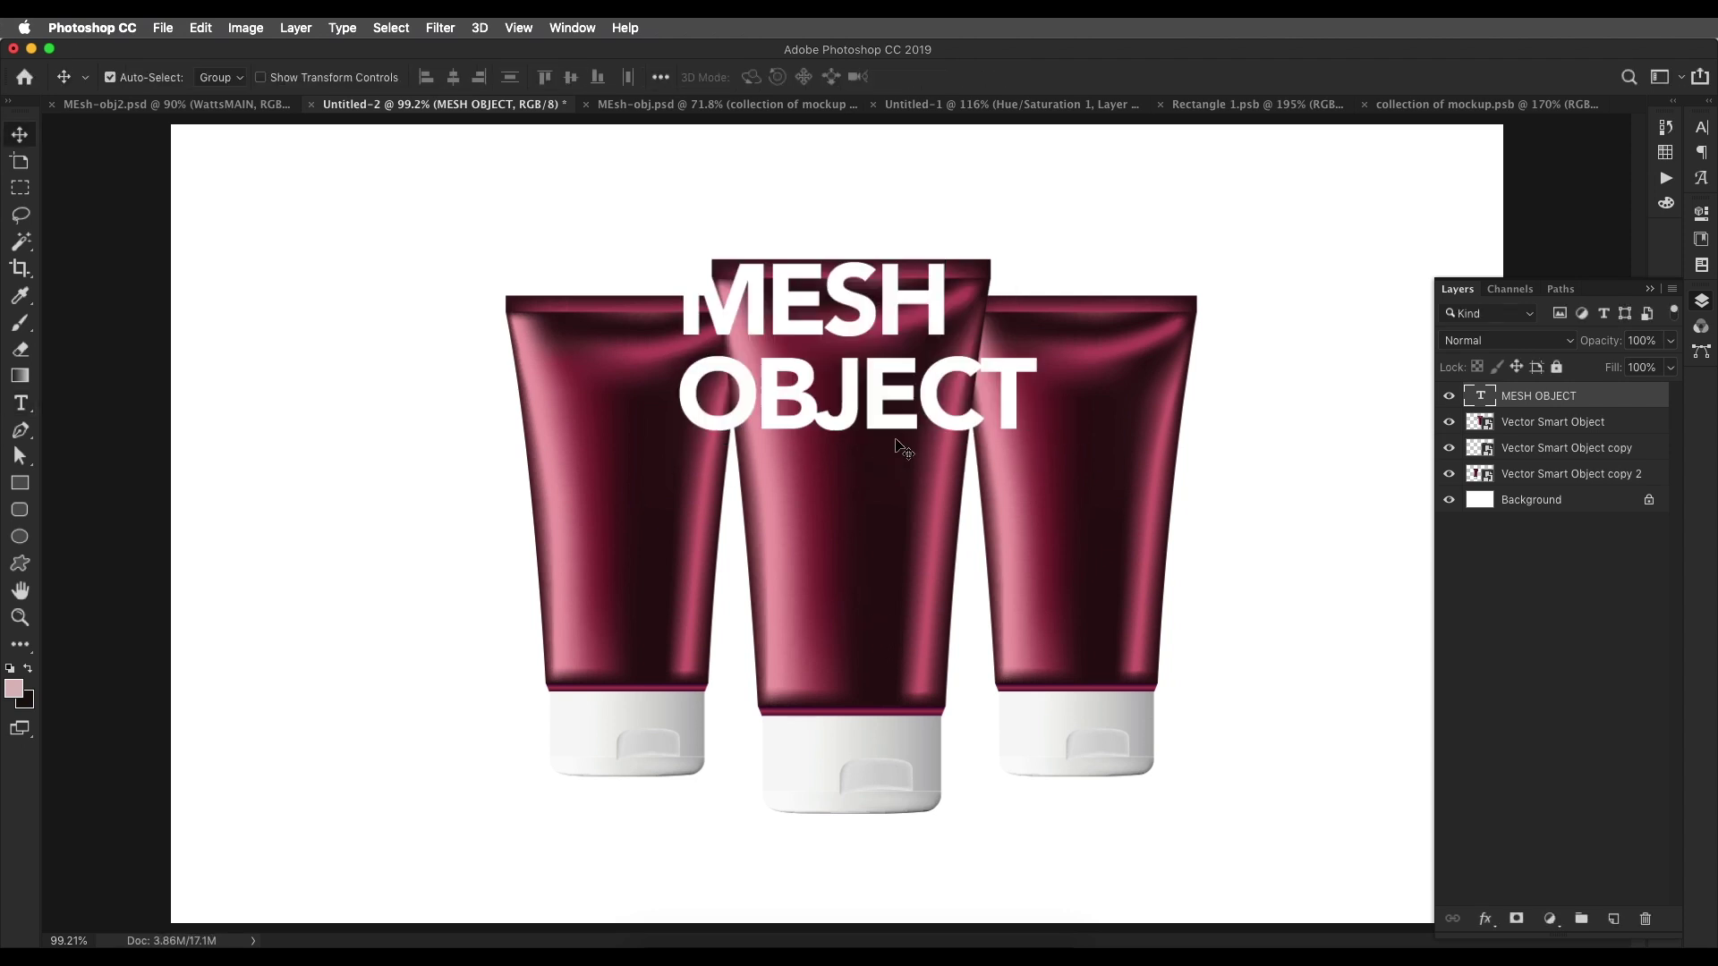
# - Duplicate the MESH OBJECT text, rotate the copy to read vertically upwards, and shrink it onto the centre tube's lower right
pyautogui.moveTo(867, 412); pyautogui.dragTo(920, 674)
pyautogui.press('super+t')
pyautogui.moveTo(1099, 637); pyautogui.dragTo(903, 362)
pyautogui.moveTo(930, 620); pyautogui.dragTo(935, 571)
pyautogui.moveTo(1013, 751); pyautogui.dragTo(931, 620)
pyautogui.moveTo(915, 596); pyautogui.dragTo(942, 665)
pyautogui.press('Return')
# - Replace the vertical copy's text with ADOBE ILLUSTRATOR on two lines and scale it down to fit the centre tube
pyautogui.press('t')
pyautogui.click(857, 660)
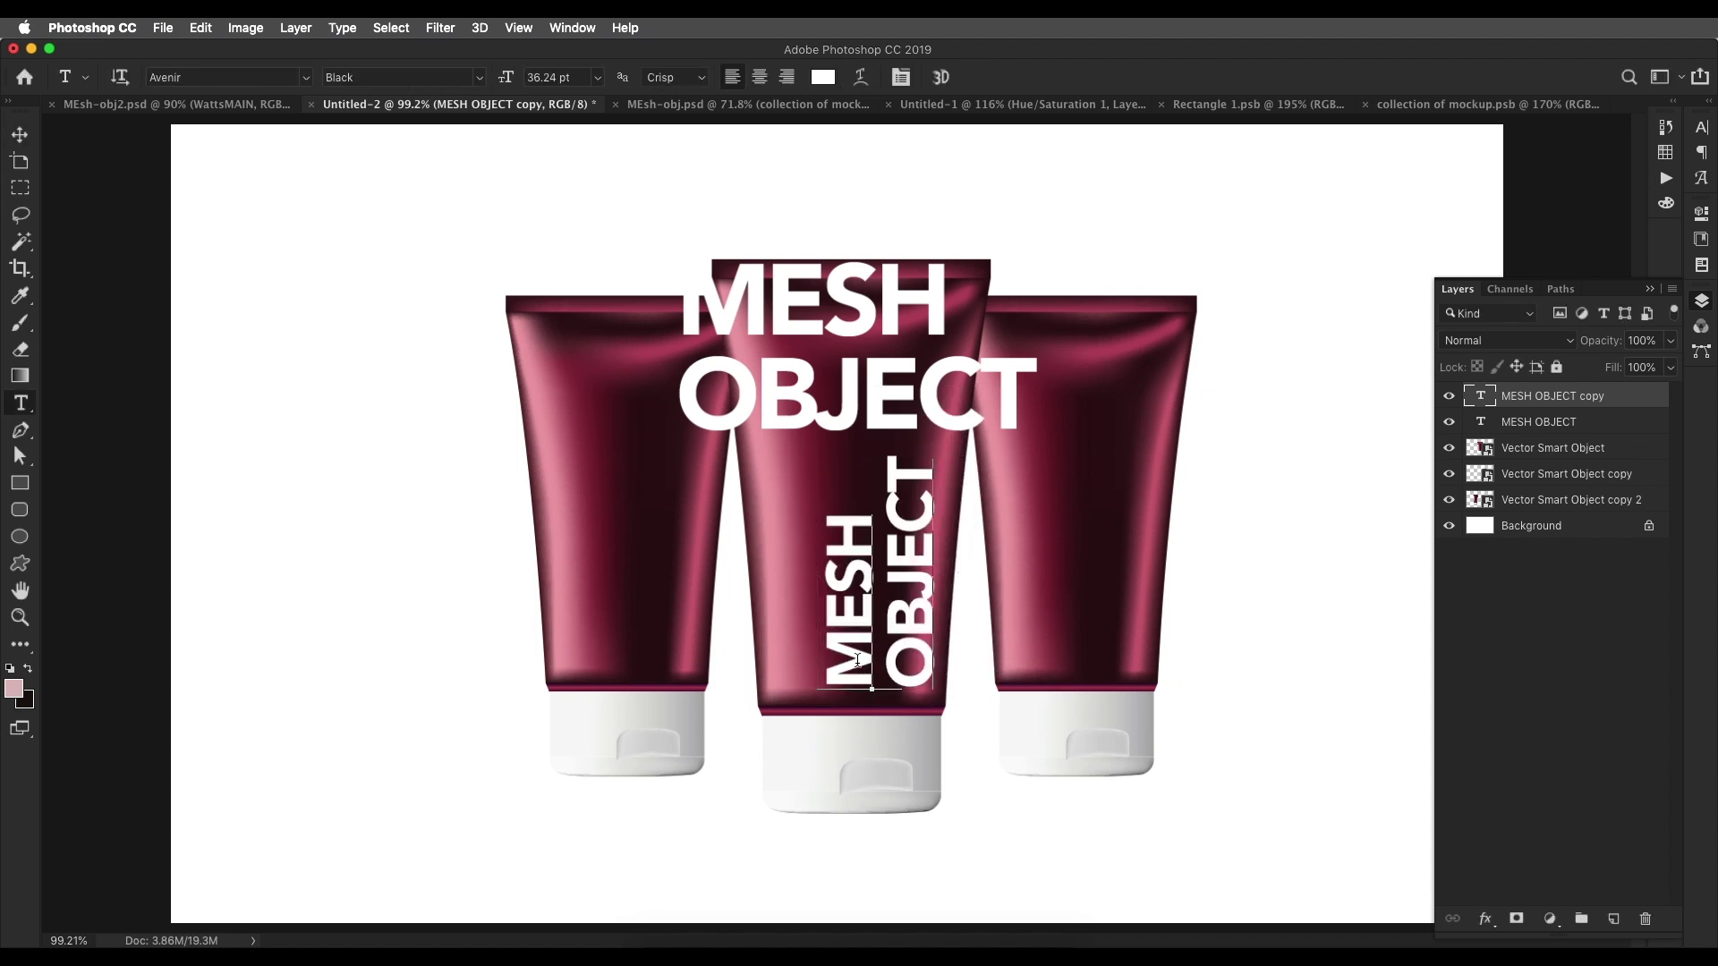
pyautogui.hotkey('ctrl', 'a')
pyautogui.write('ADOBE')
pyautogui.press('Return')
pyautogui.write('ILLUSTRATOR')
pyautogui.hotkey('ctrl', 'Return')
pyautogui.hotkey('ctrl', 't')
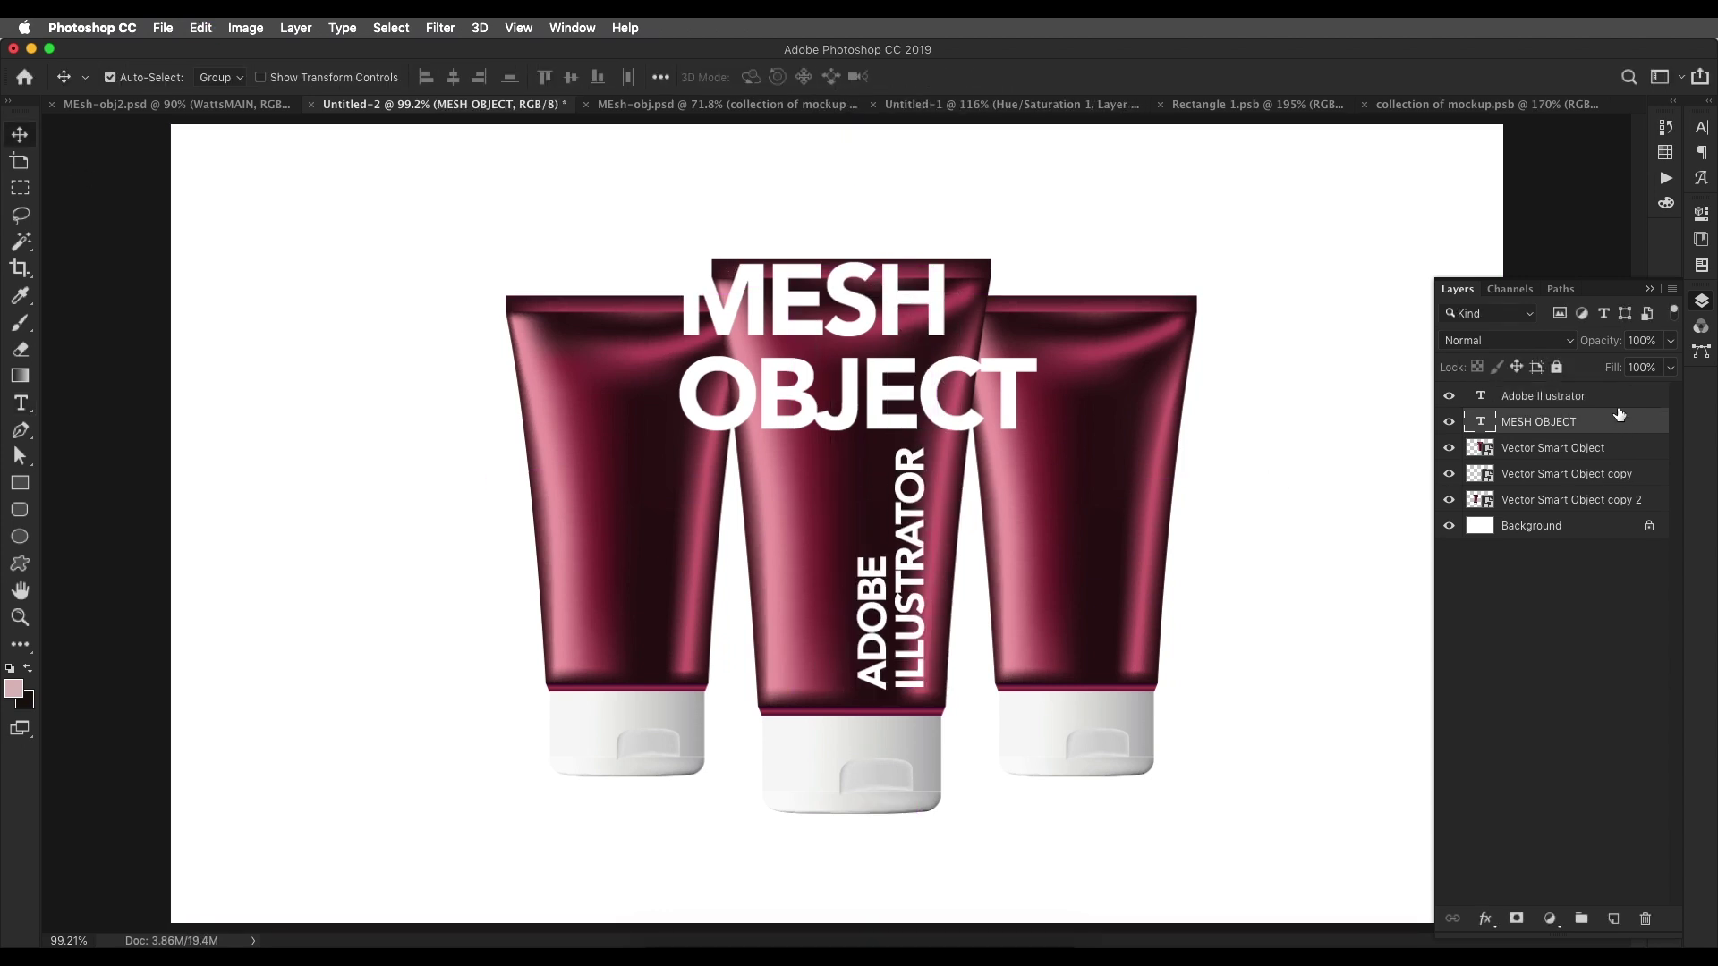
# - Clip the MESH OBJECT and ADOBE ILLUSTRATOR text layers to the centre tube and convert them into one smart object
pyautogui.keyDown('shift'); pyautogui.click(1616, 404); pyautogui.keyUp('shift')
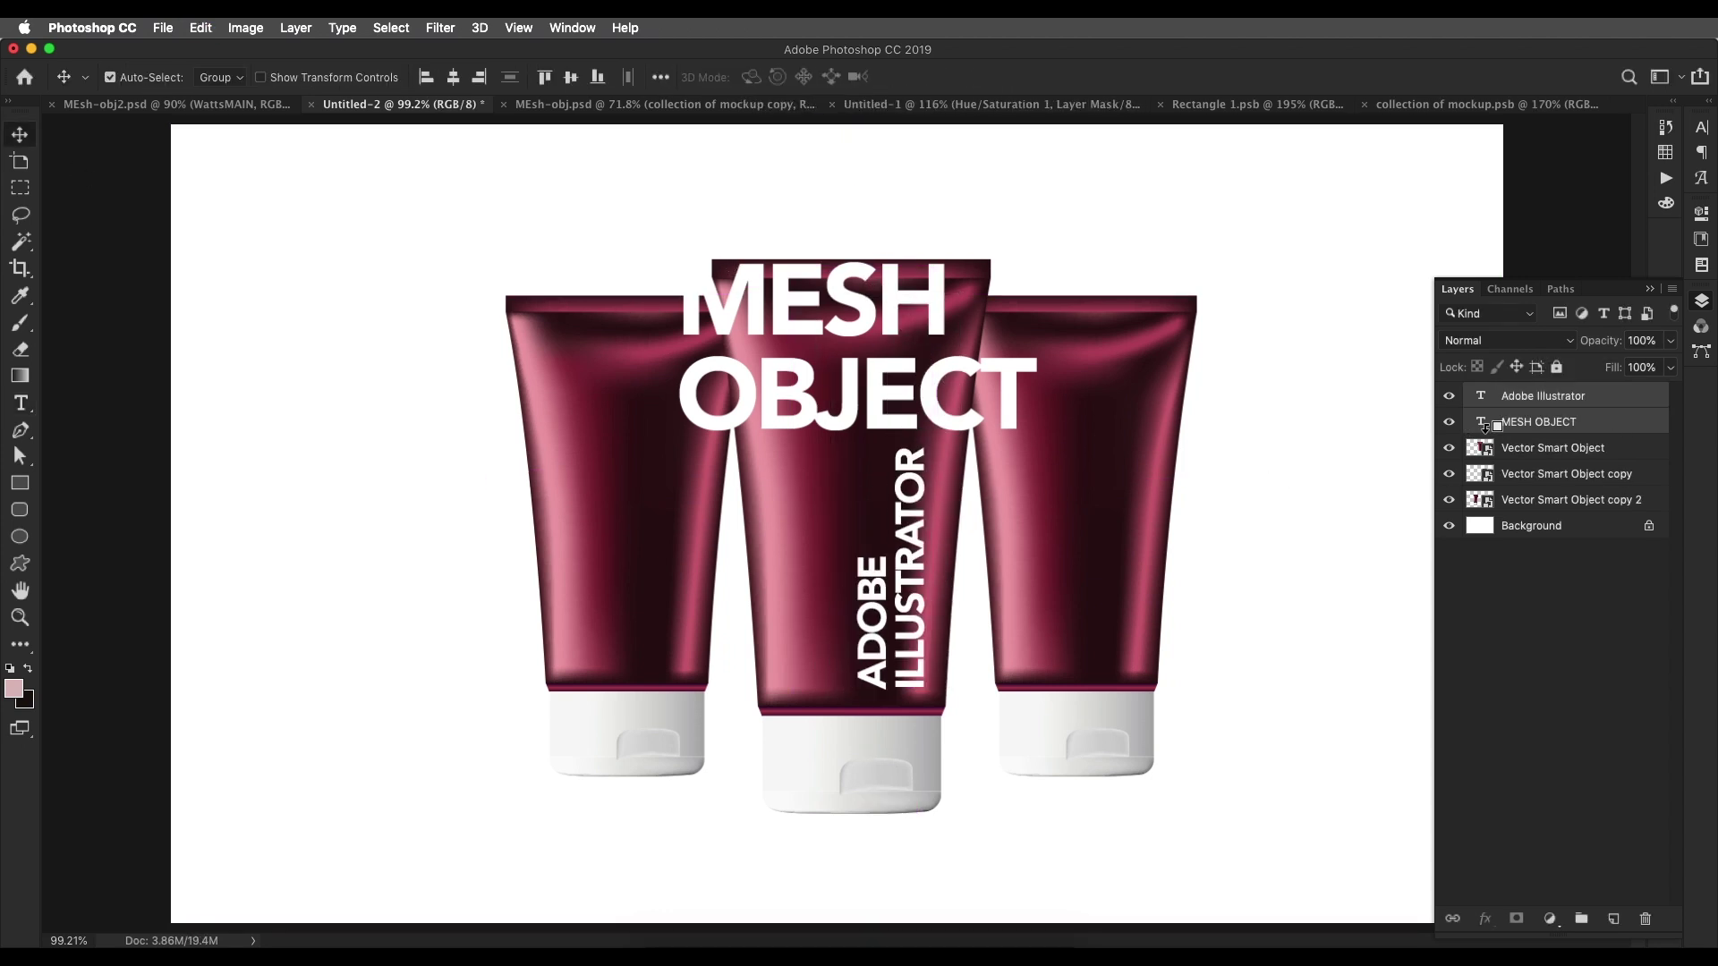
pyautogui.keyDown('alt'); pyautogui.click(1490, 431); pyautogui.keyUp('alt')
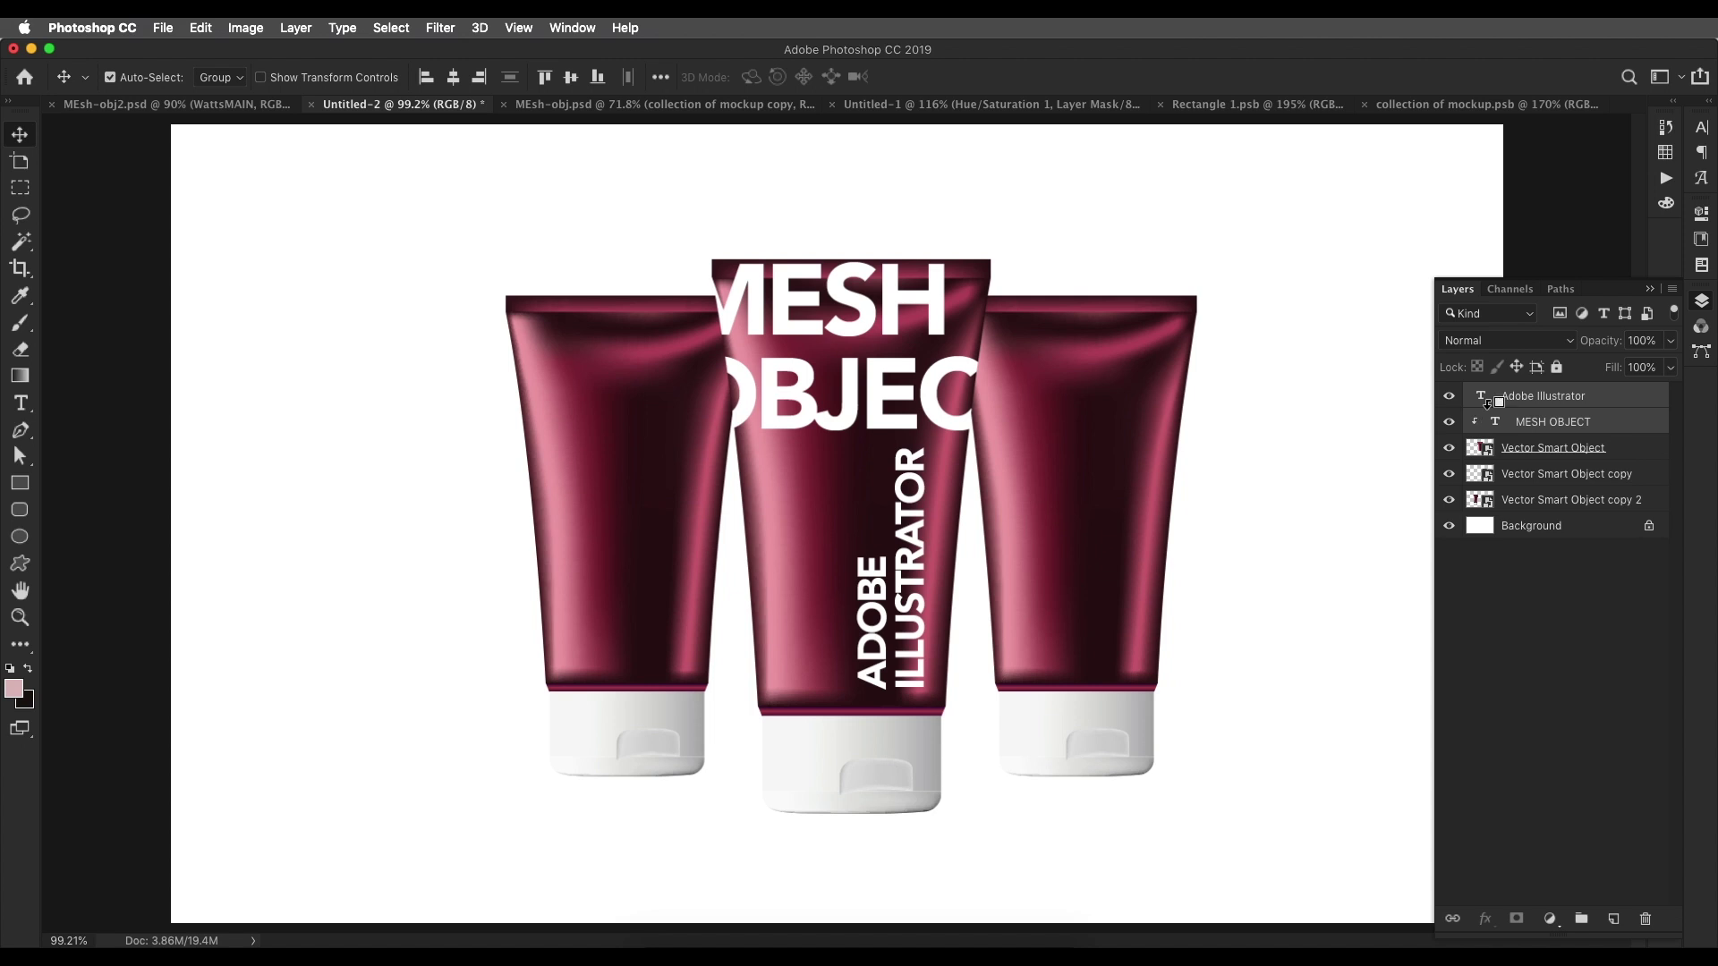
pyautogui.rightClick(1624, 428)
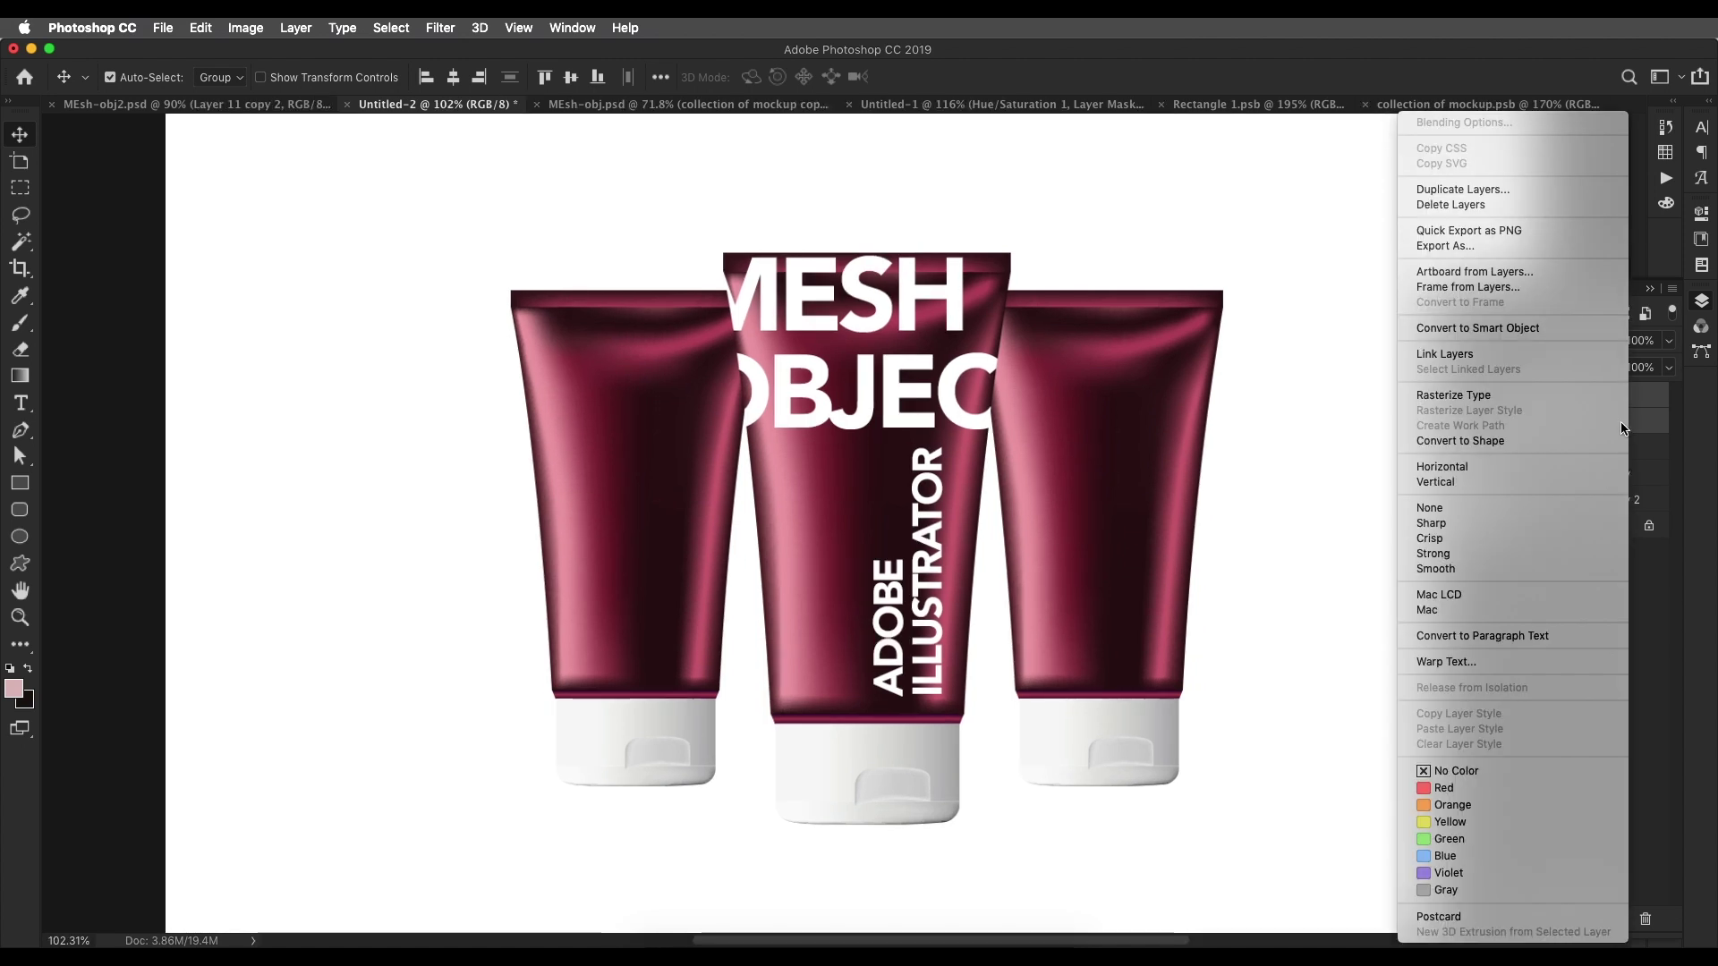
pyautogui.click(1477, 327)
# - Set the centre tube's lettering smart object to Soft Light blending and duplicate it to strengthen the effect
pyautogui.click(1516, 341)
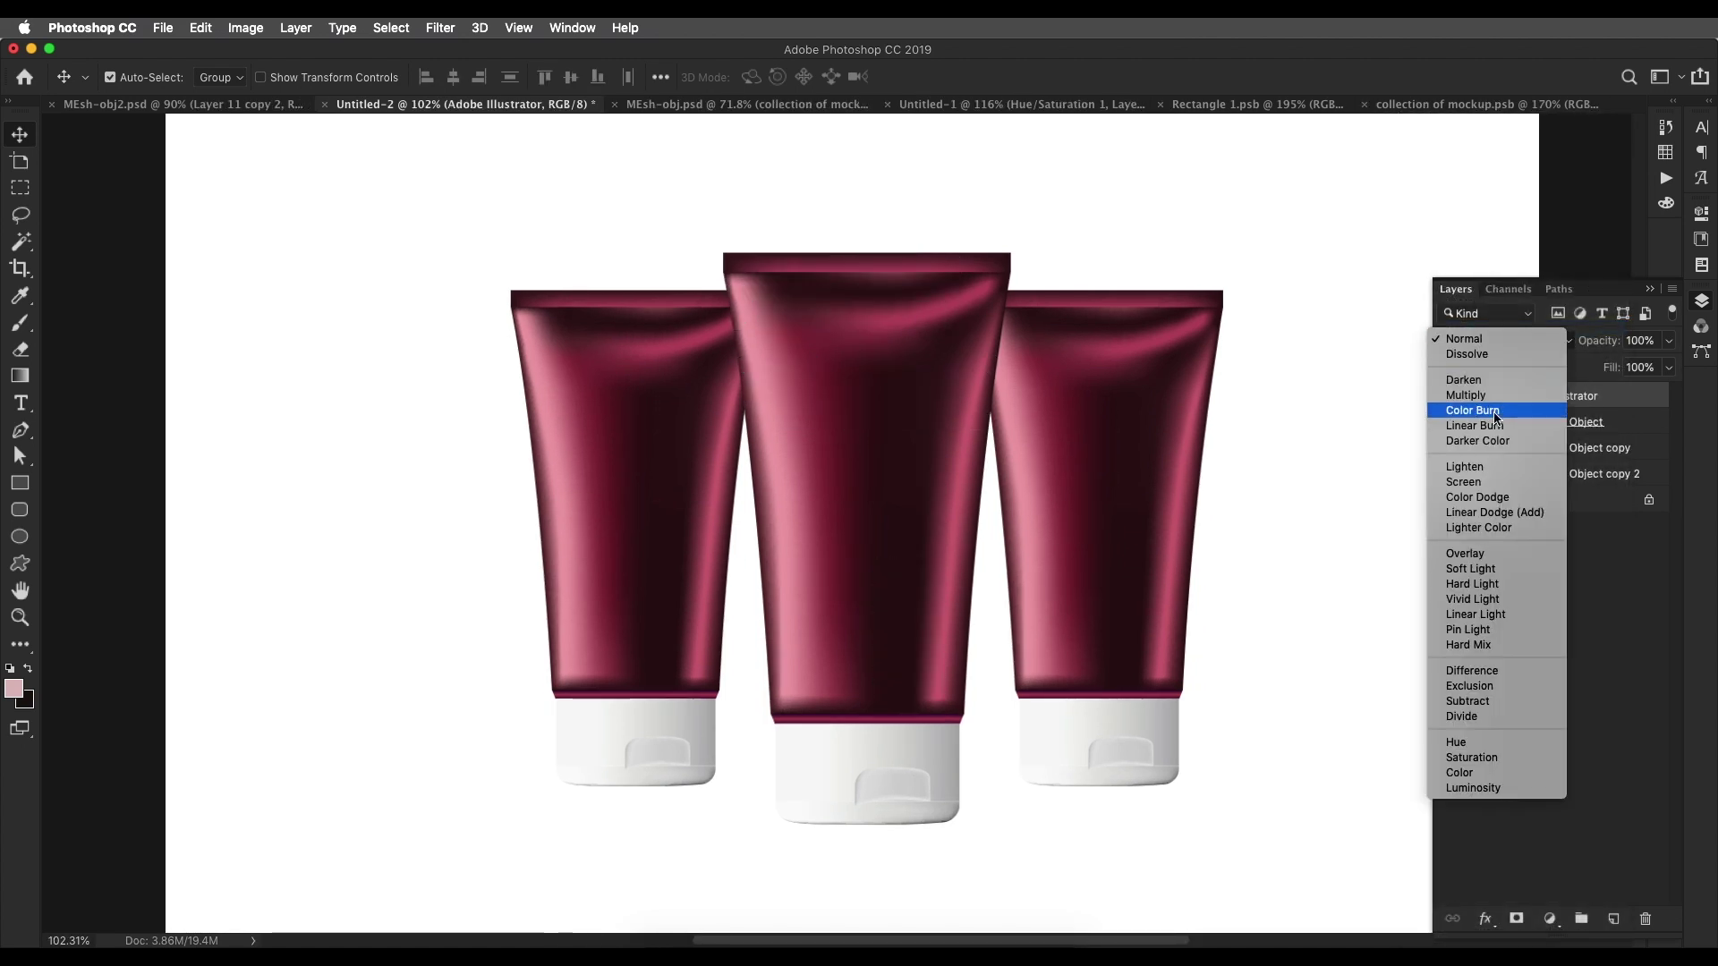
pyautogui.click(1464, 552)
pyautogui.click(1503, 341)
pyautogui.click(1470, 354)
pyautogui.moveTo(1631, 408); pyautogui.dragTo(1612, 919)
pyautogui.scroll(-5, 901, 462)
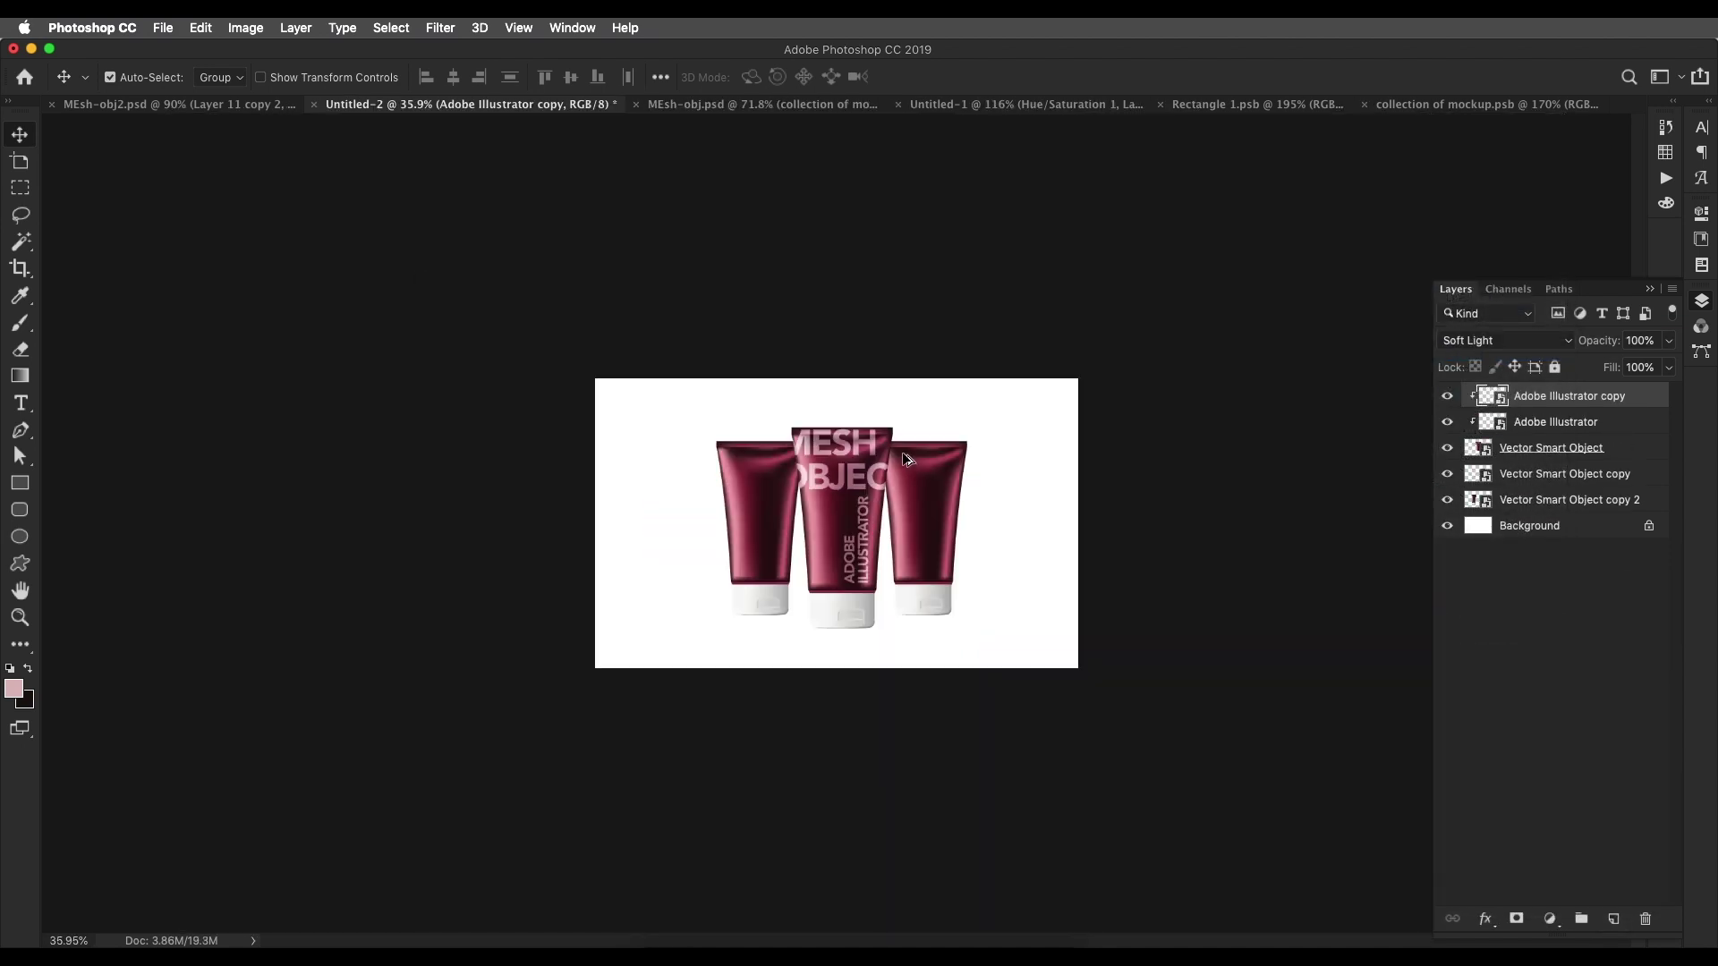
pyautogui.scroll(5, 898, 462)
pyautogui.moveTo(789, 449); pyautogui.dragTo(716, 547)
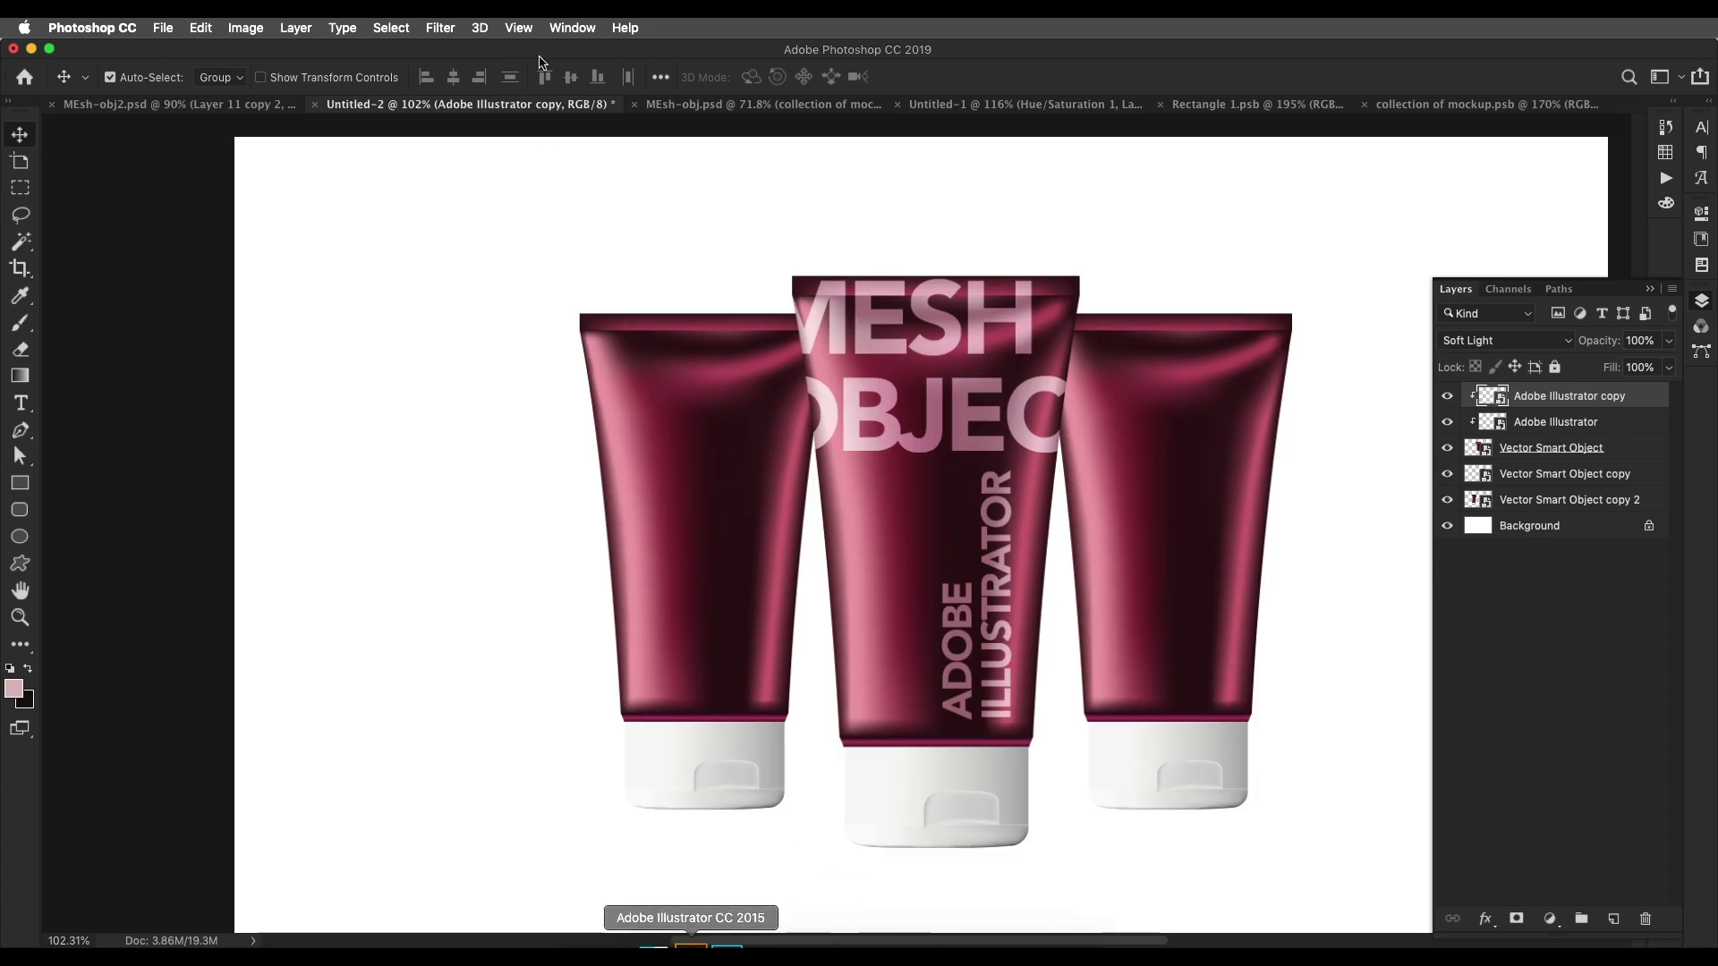
# - Examine the finished mockup in MEsh-obj2.psd, switching the left tube's pattern layer off and on, and return to Untitled-2
pyautogui.click(241, 111)
pyautogui.click(600, 449)
pyautogui.click(1449, 704)
pyautogui.click(1450, 704)
pyautogui.click(1450, 704)
pyautogui.click(1447, 702)
pyautogui.click(1448, 702)
pyautogui.click(1448, 701)
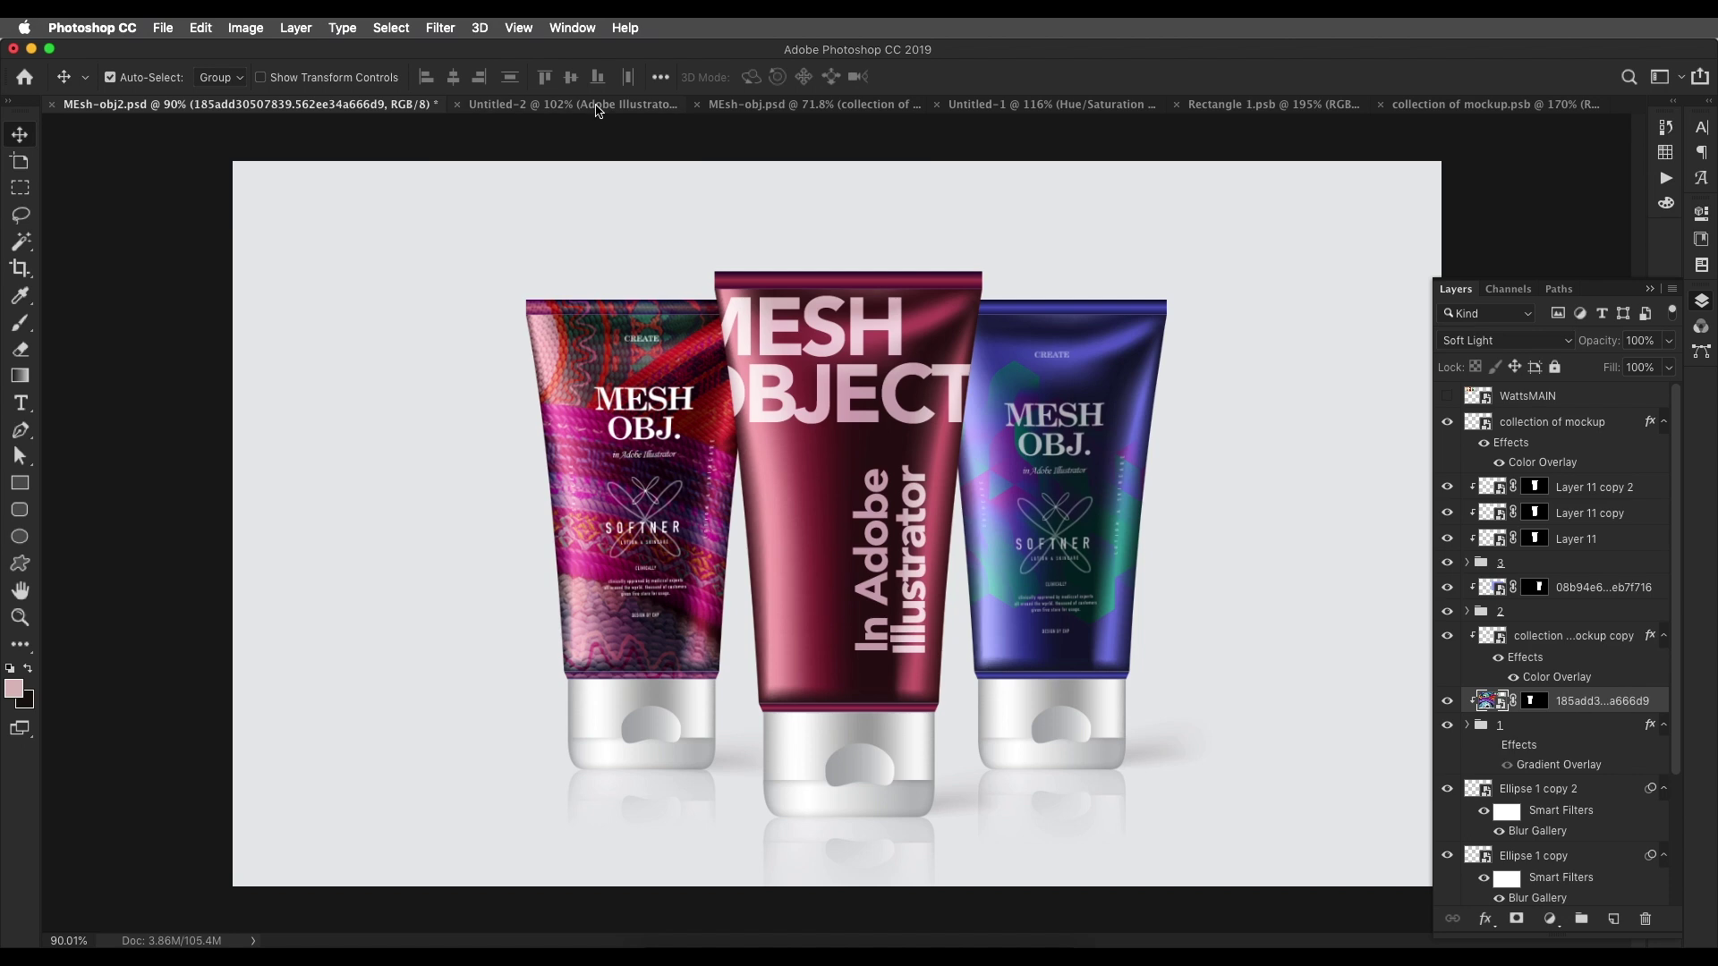
pyautogui.click(597, 106)
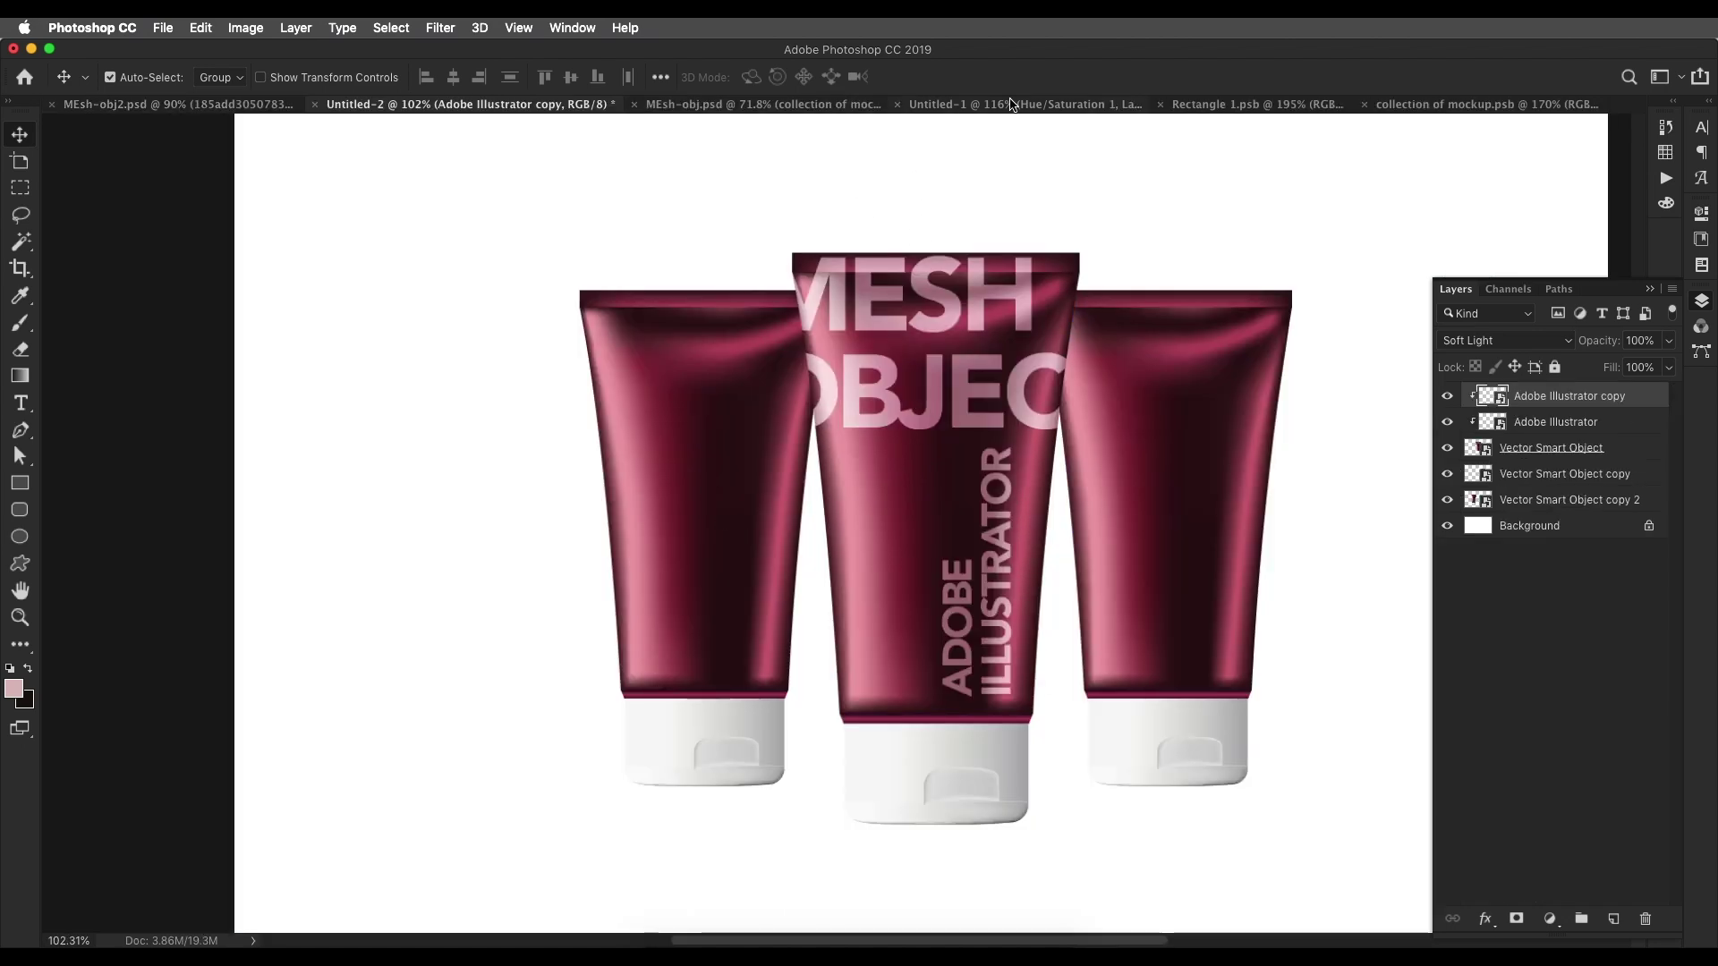
# - Copy the MESH OBJ. label artwork from MEsh-obj.psd into the mockup and place one copy on each side tube
pyautogui.click(769, 104)
pyautogui.click(221, 78)
pyautogui.click(224, 96)
pyautogui.moveTo(908, 484); pyautogui.dragTo(481, 108)
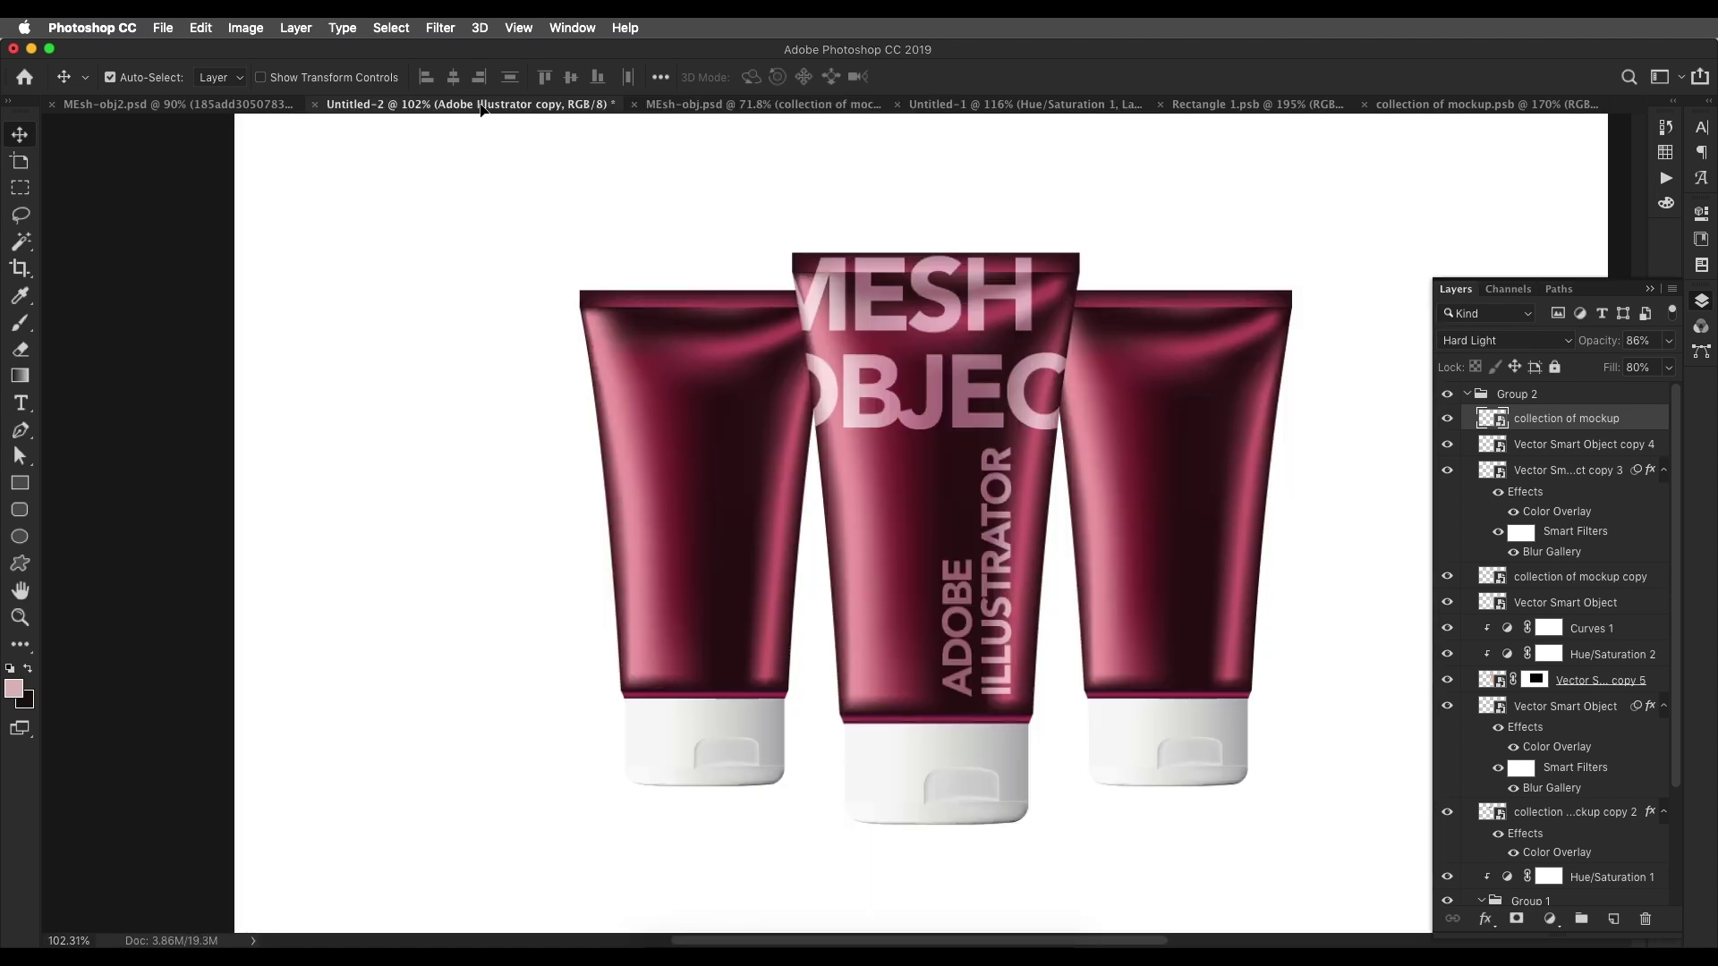
pyautogui.moveTo(597, 394); pyautogui.dragTo(1167, 439)
pyautogui.click(179, 104)
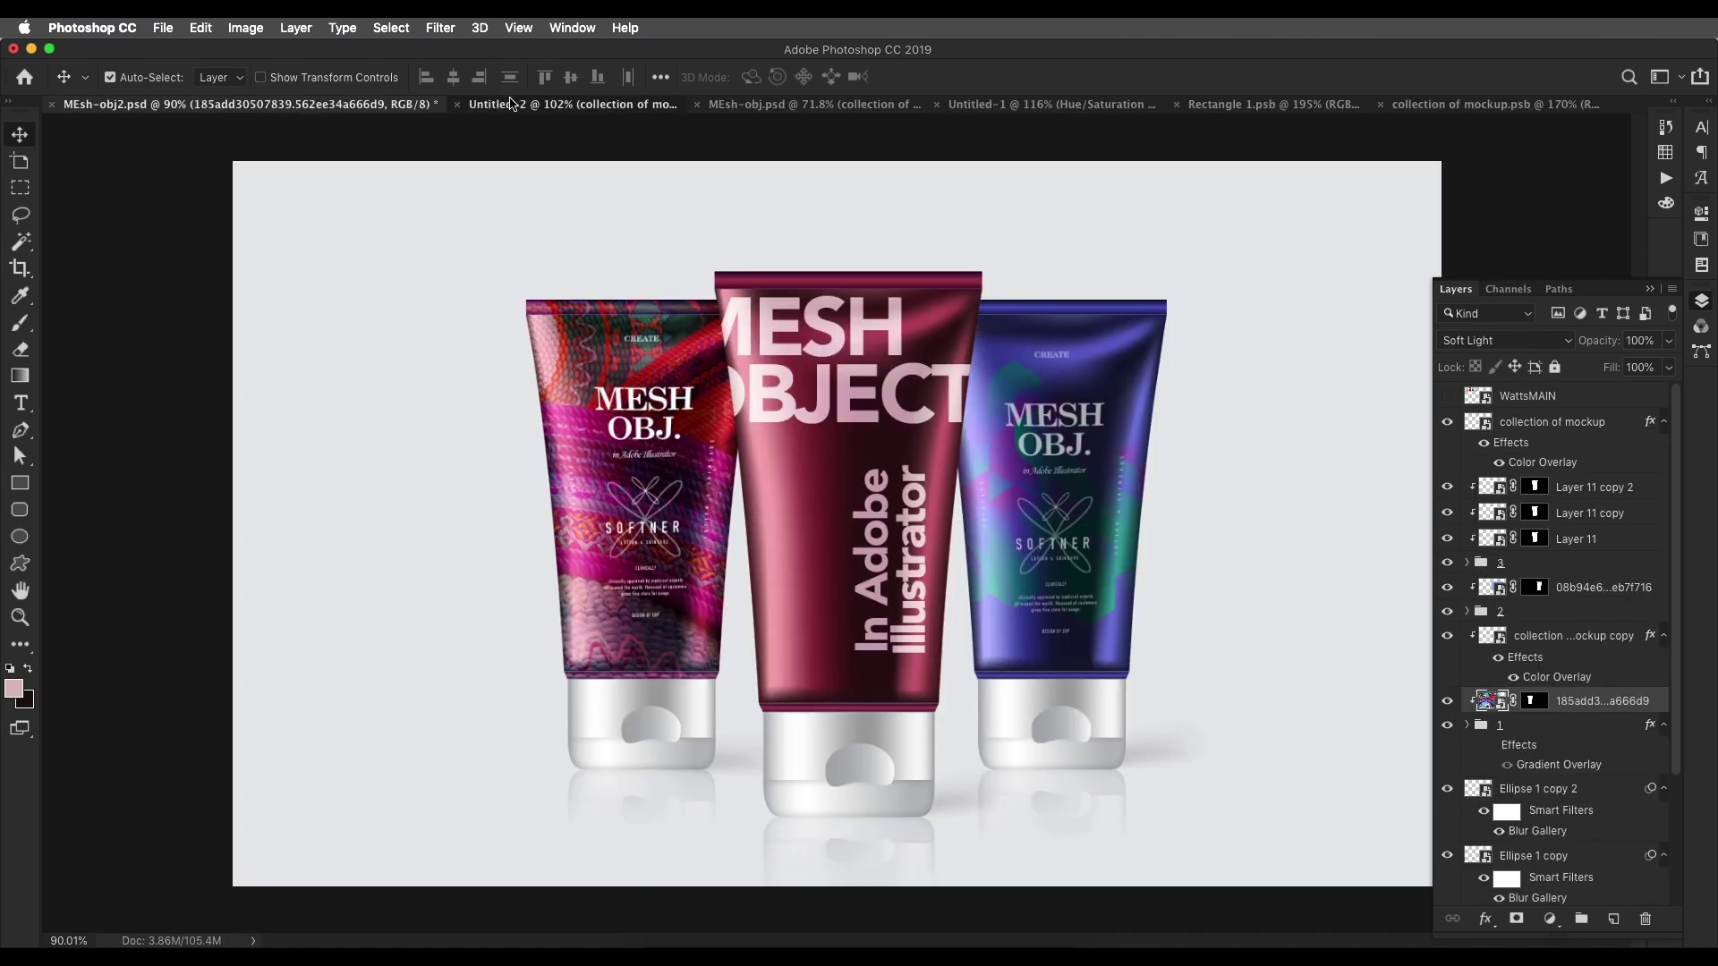
pyautogui.click(510, 102)
# - Apply a white (ffffff) Color Overlay to the right tube's label and copy the effect to the left tube's label
pyautogui.doubleClick(1662, 405)
pyautogui.click(975, 507)
pyautogui.click(1364, 285)
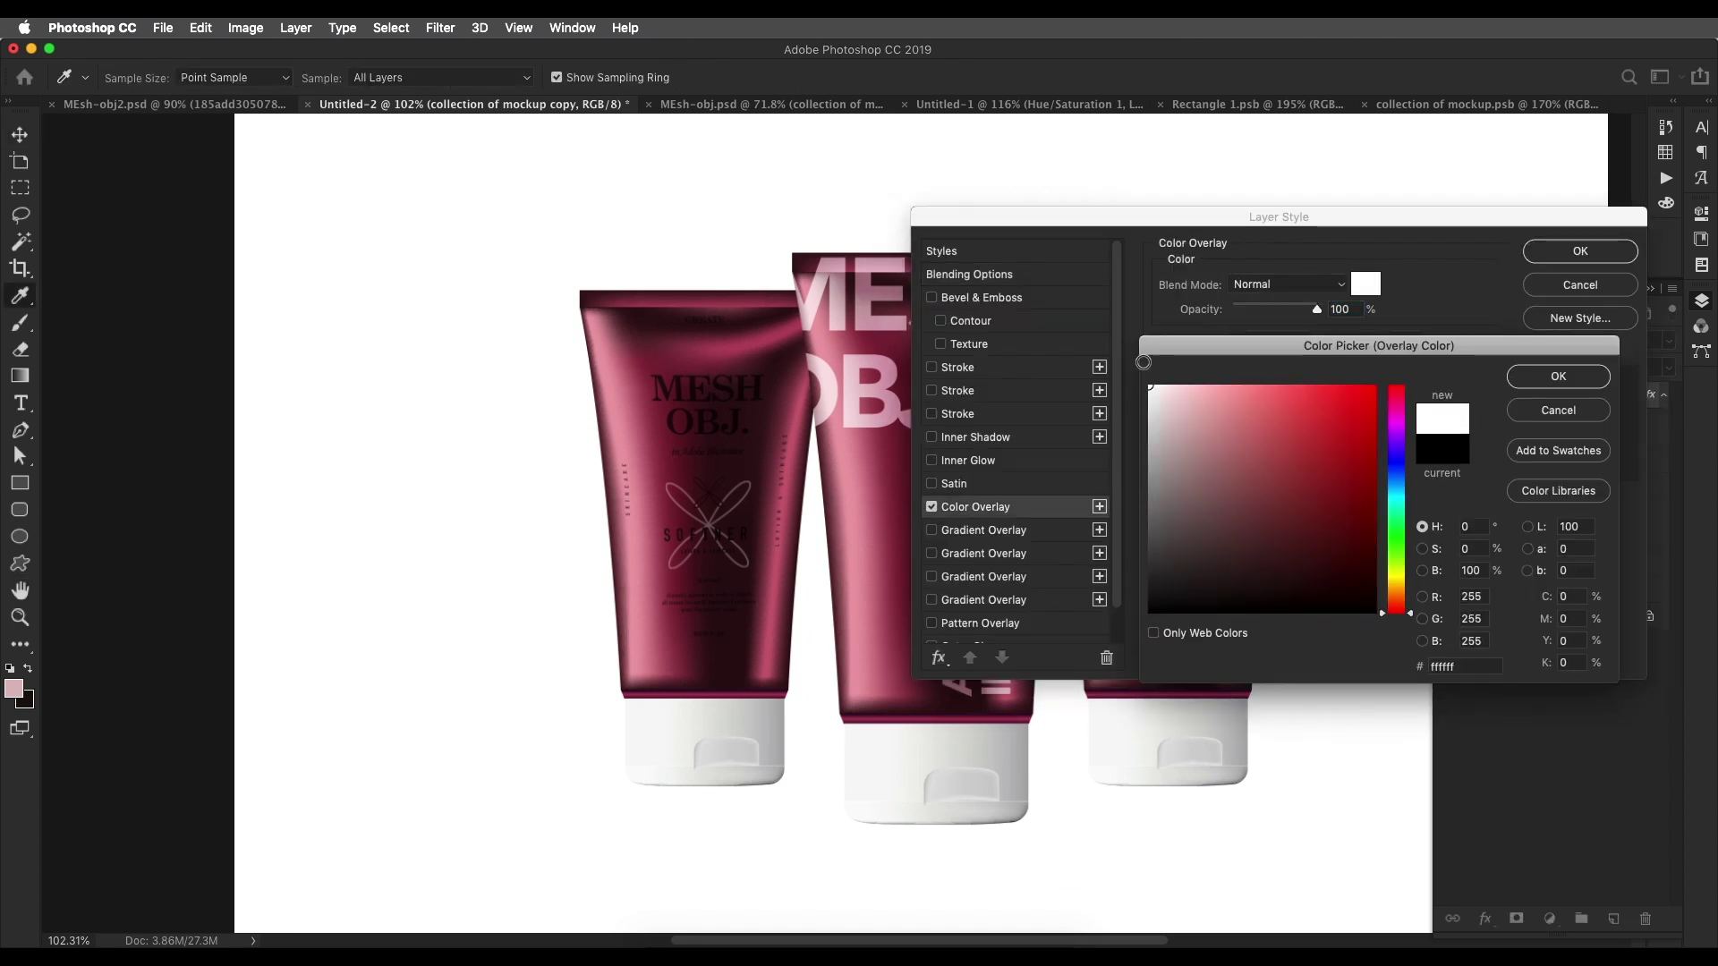
pyautogui.click(1557, 376)
pyautogui.click(1580, 251)
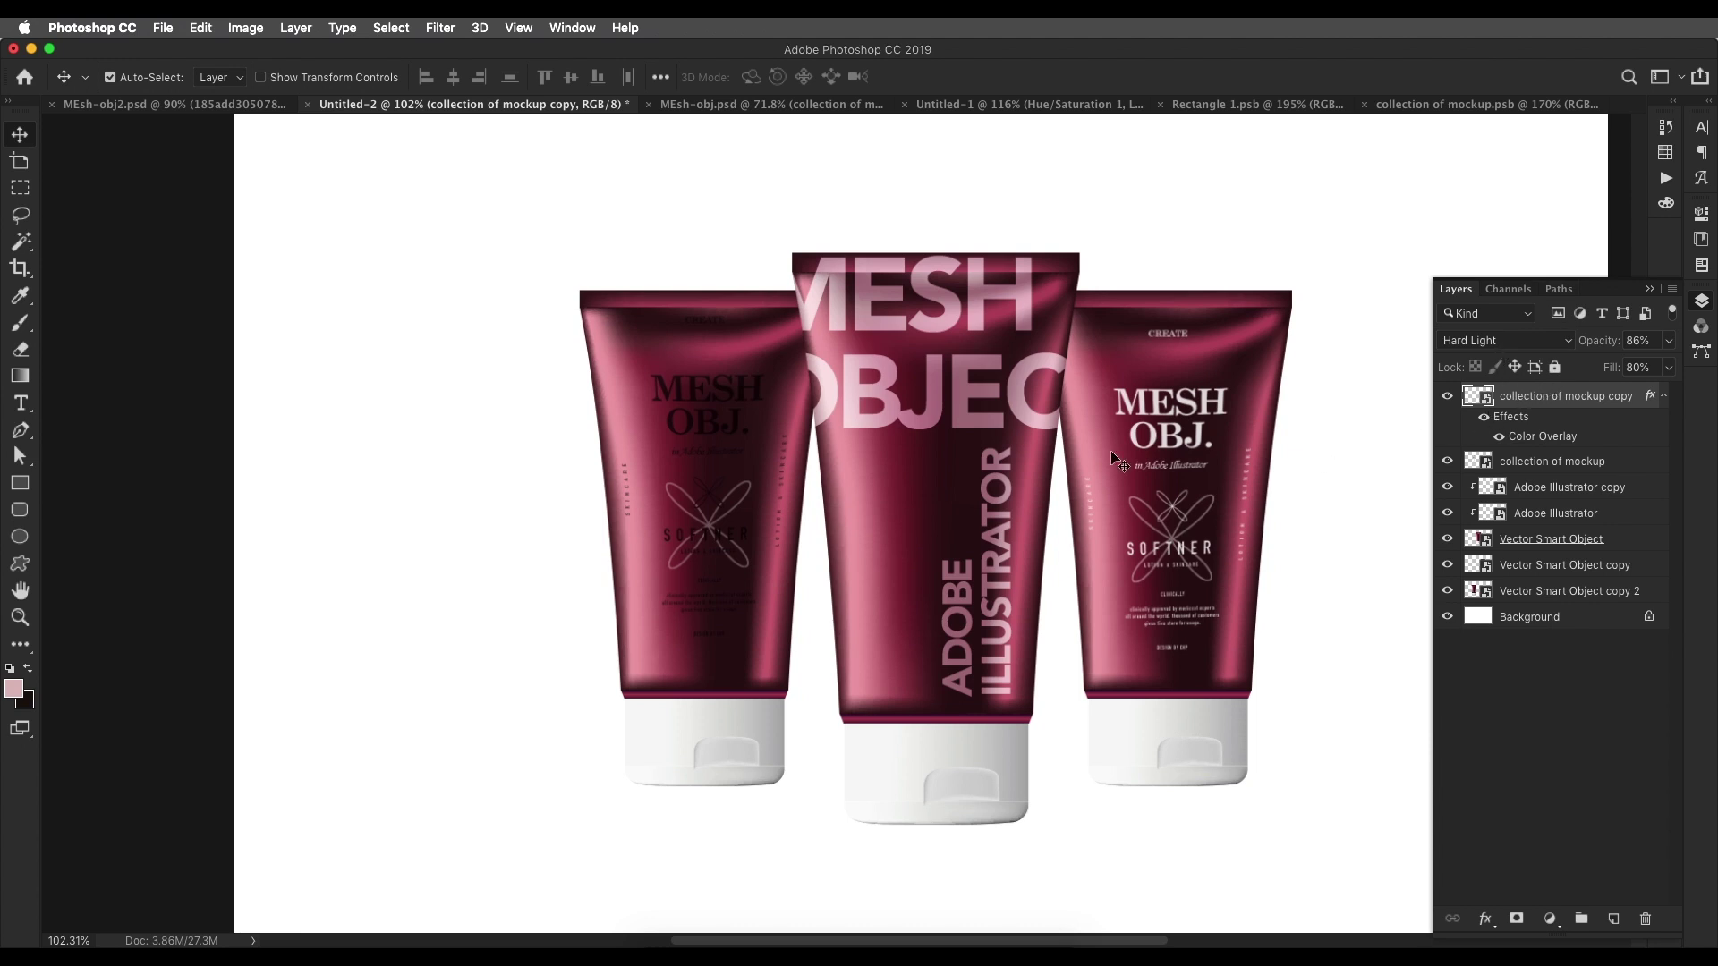
pyautogui.click(1500, 467)
pyautogui.moveTo(1576, 443); pyautogui.dragTo(1583, 465)
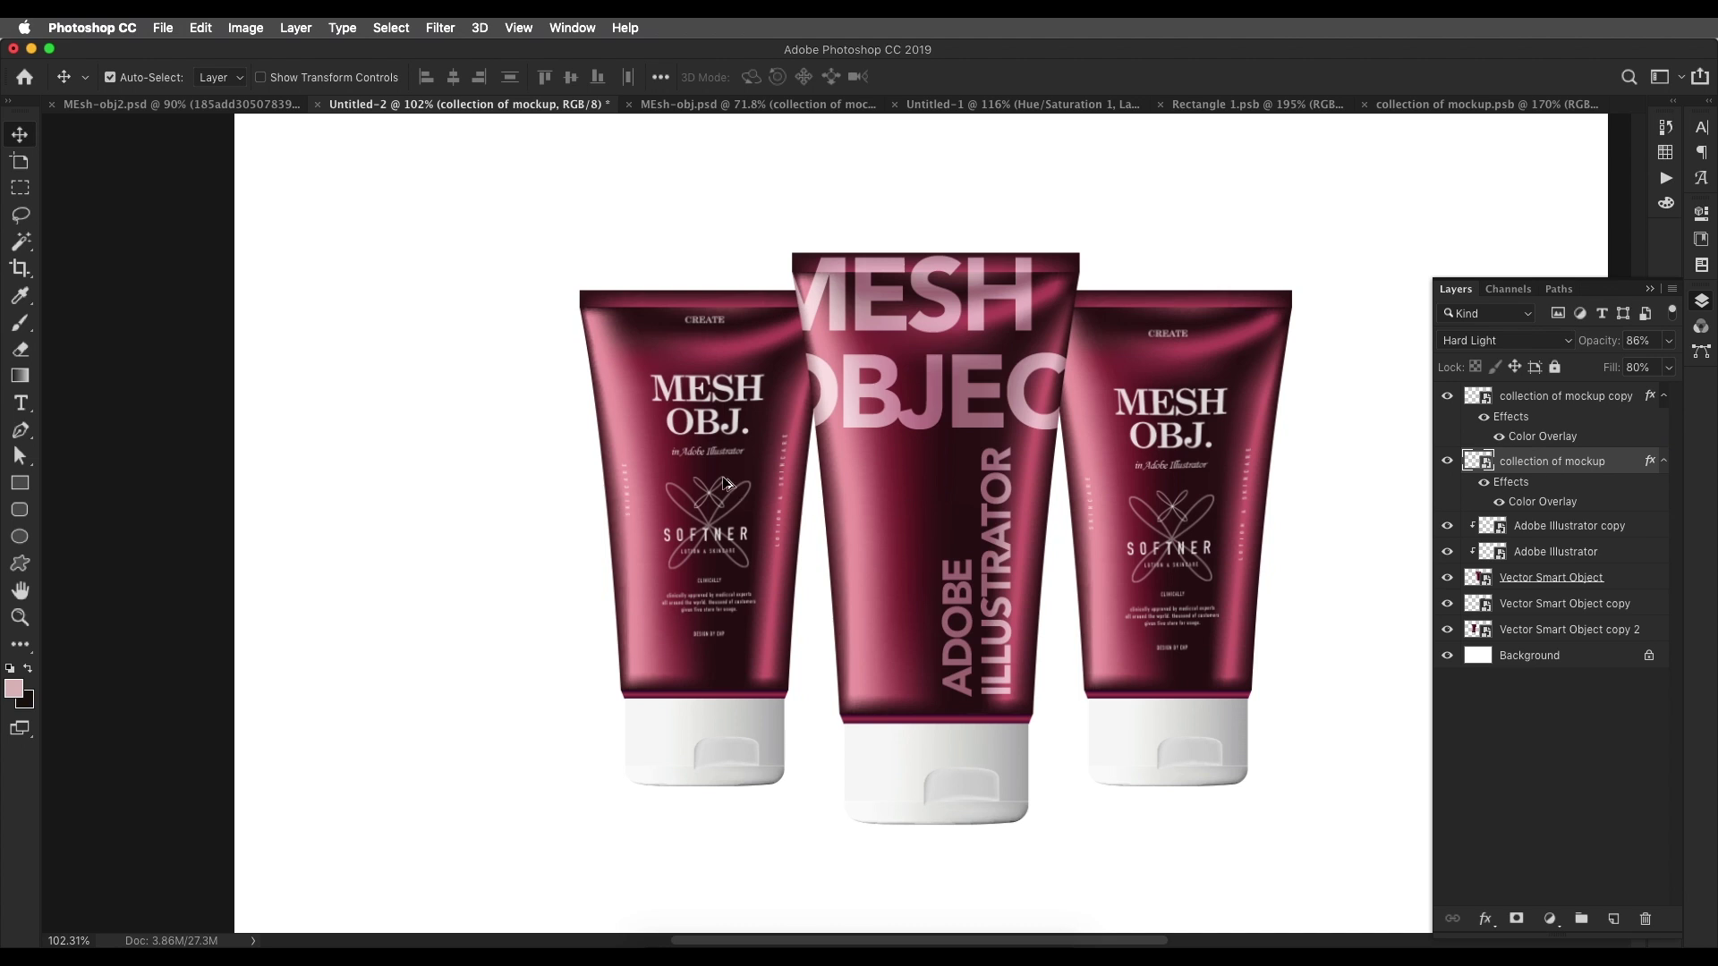
pyautogui.scroll(1, 725, 484)
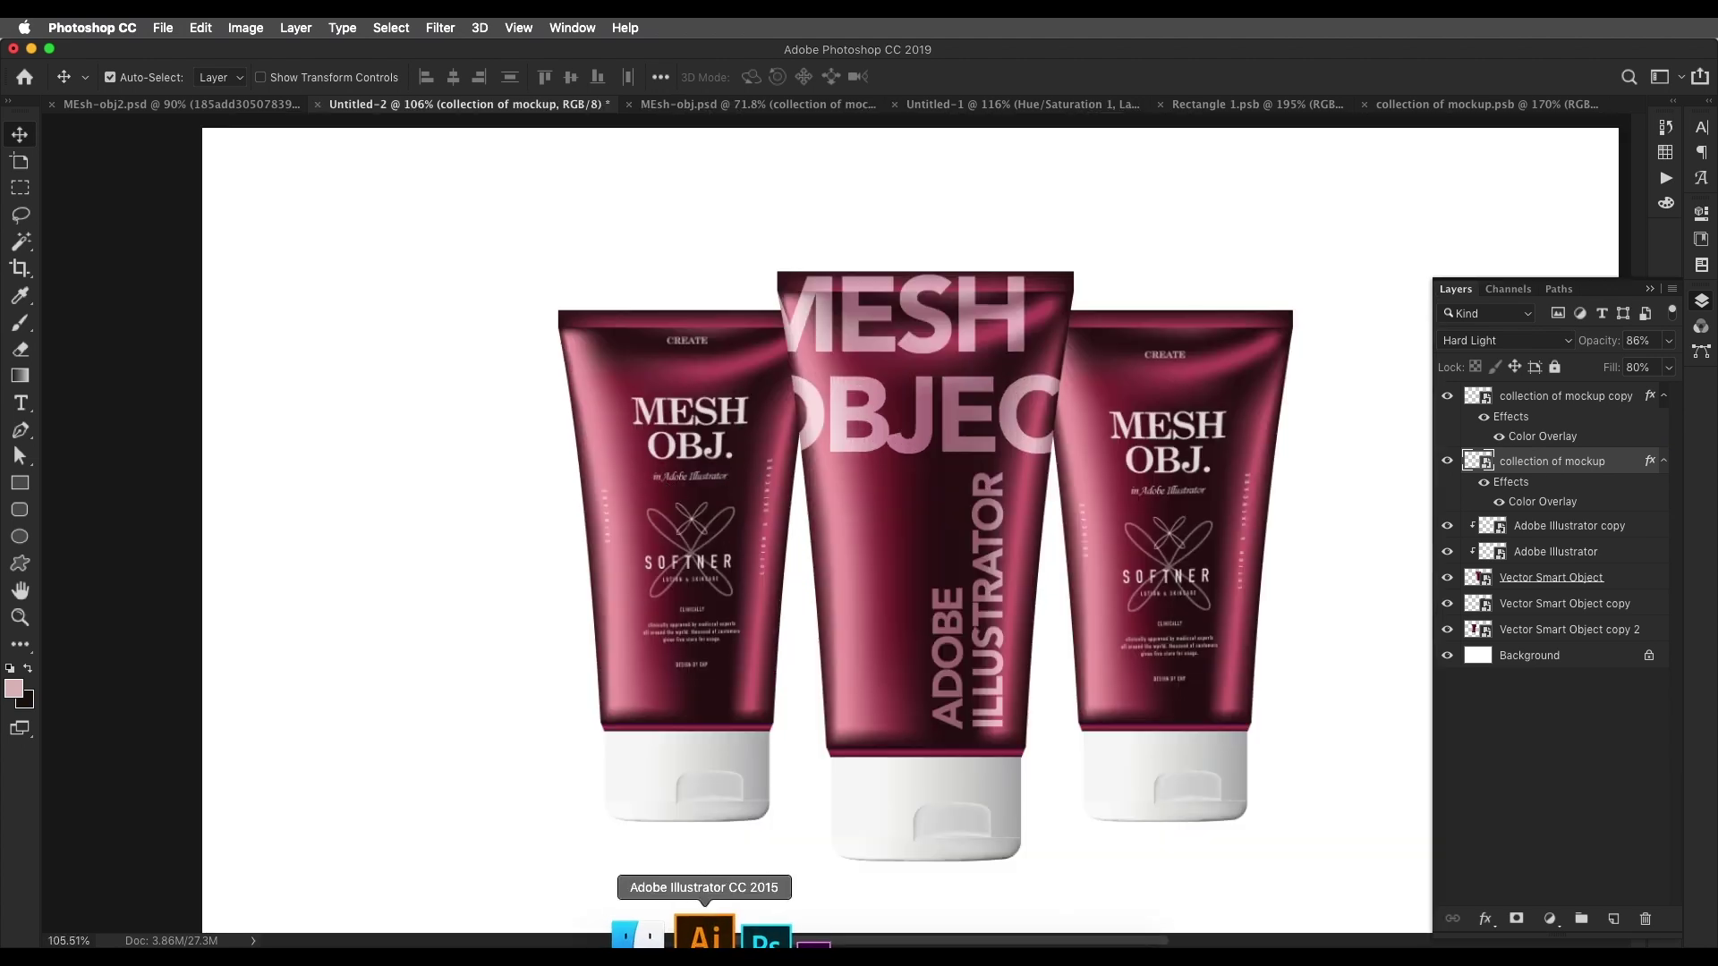
# - Place the woven eyes image from the resource folder into the mockup and position it over the left tube
pyautogui.click(662, 935)
pyautogui.moveTo(416, 364); pyautogui.dragTo(623, 220)
pyautogui.moveTo(751, 399); pyautogui.dragTo(754, 400)
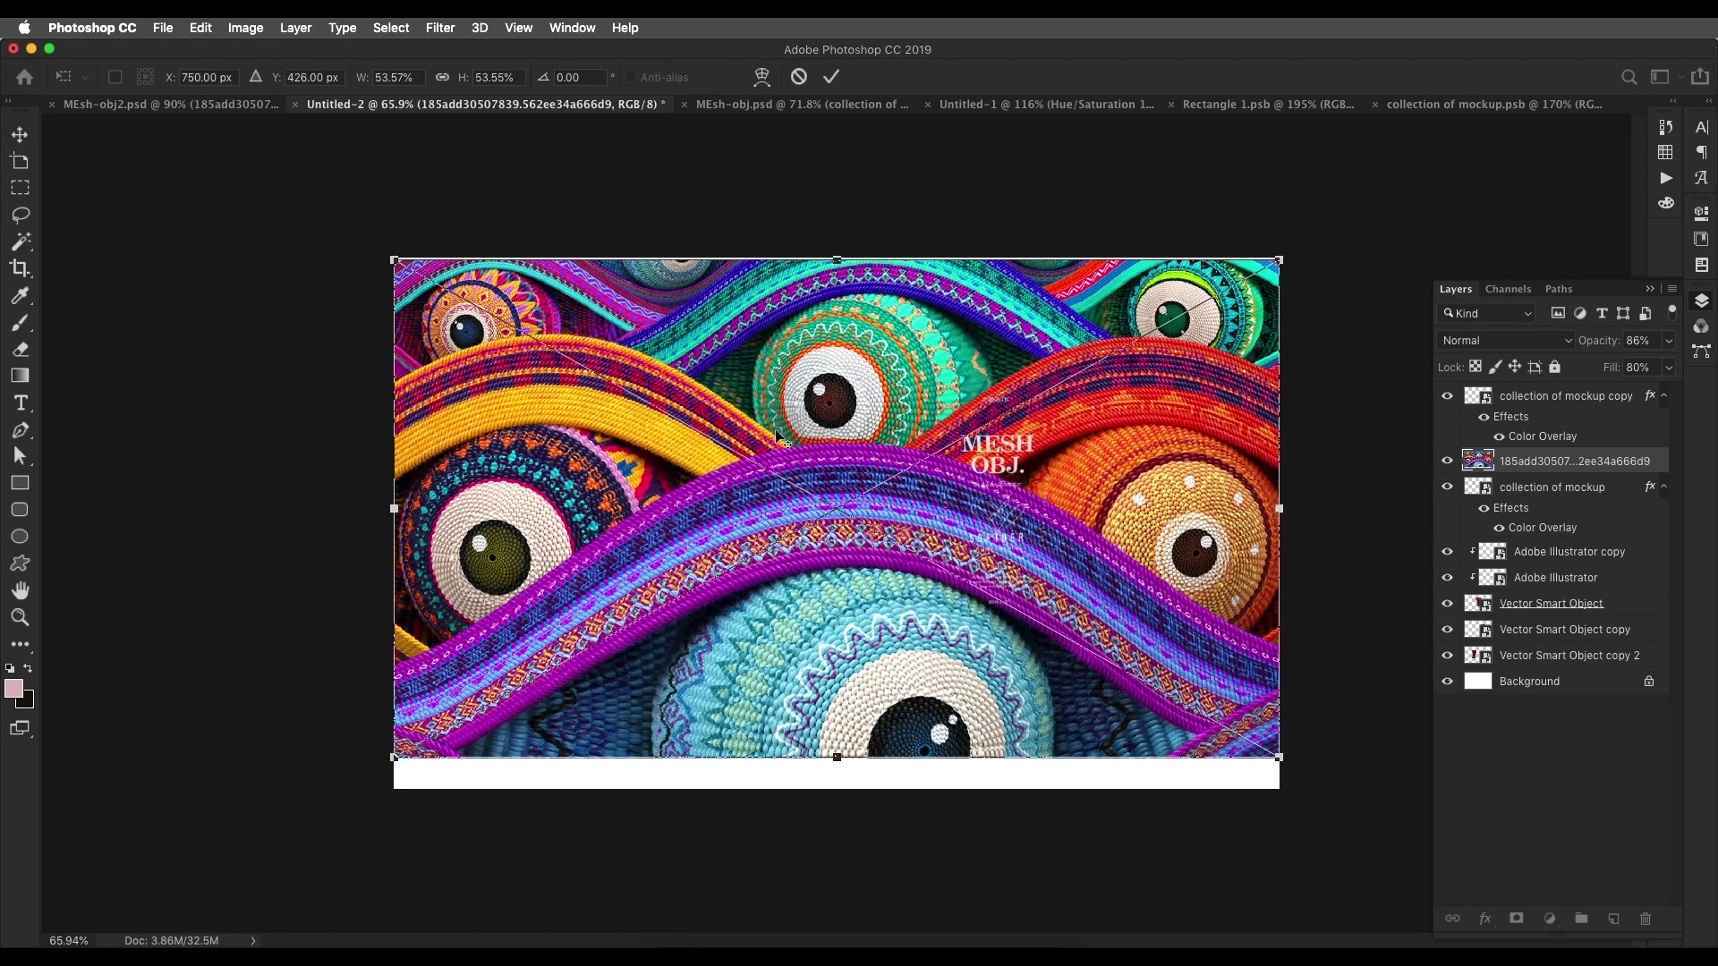
pyautogui.moveTo(1103, 513); pyautogui.dragTo(883, 515)
pyautogui.press('Return')
pyautogui.moveTo(748, 529); pyautogui.dragTo(807, 530)
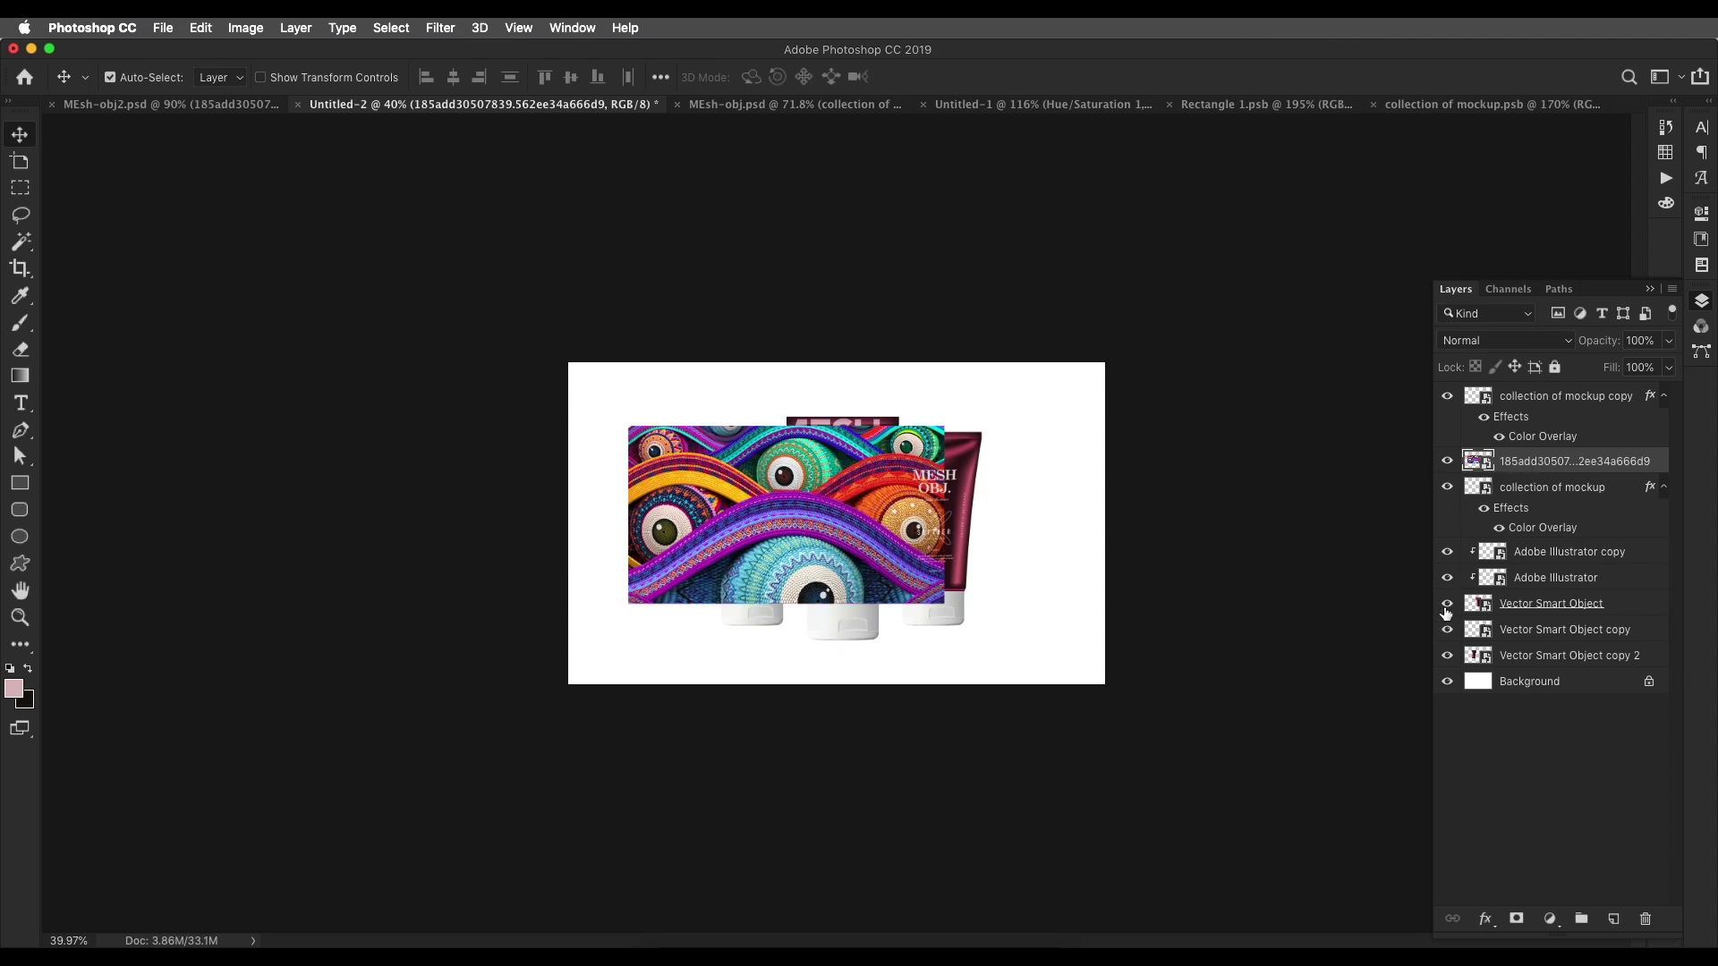
# - Move the eyes image layer directly above the left tube's layer and clip it to that tube
pyautogui.click(1445, 609)
pyautogui.click(1447, 630)
pyautogui.click(1446, 630)
pyautogui.click(1492, 663)
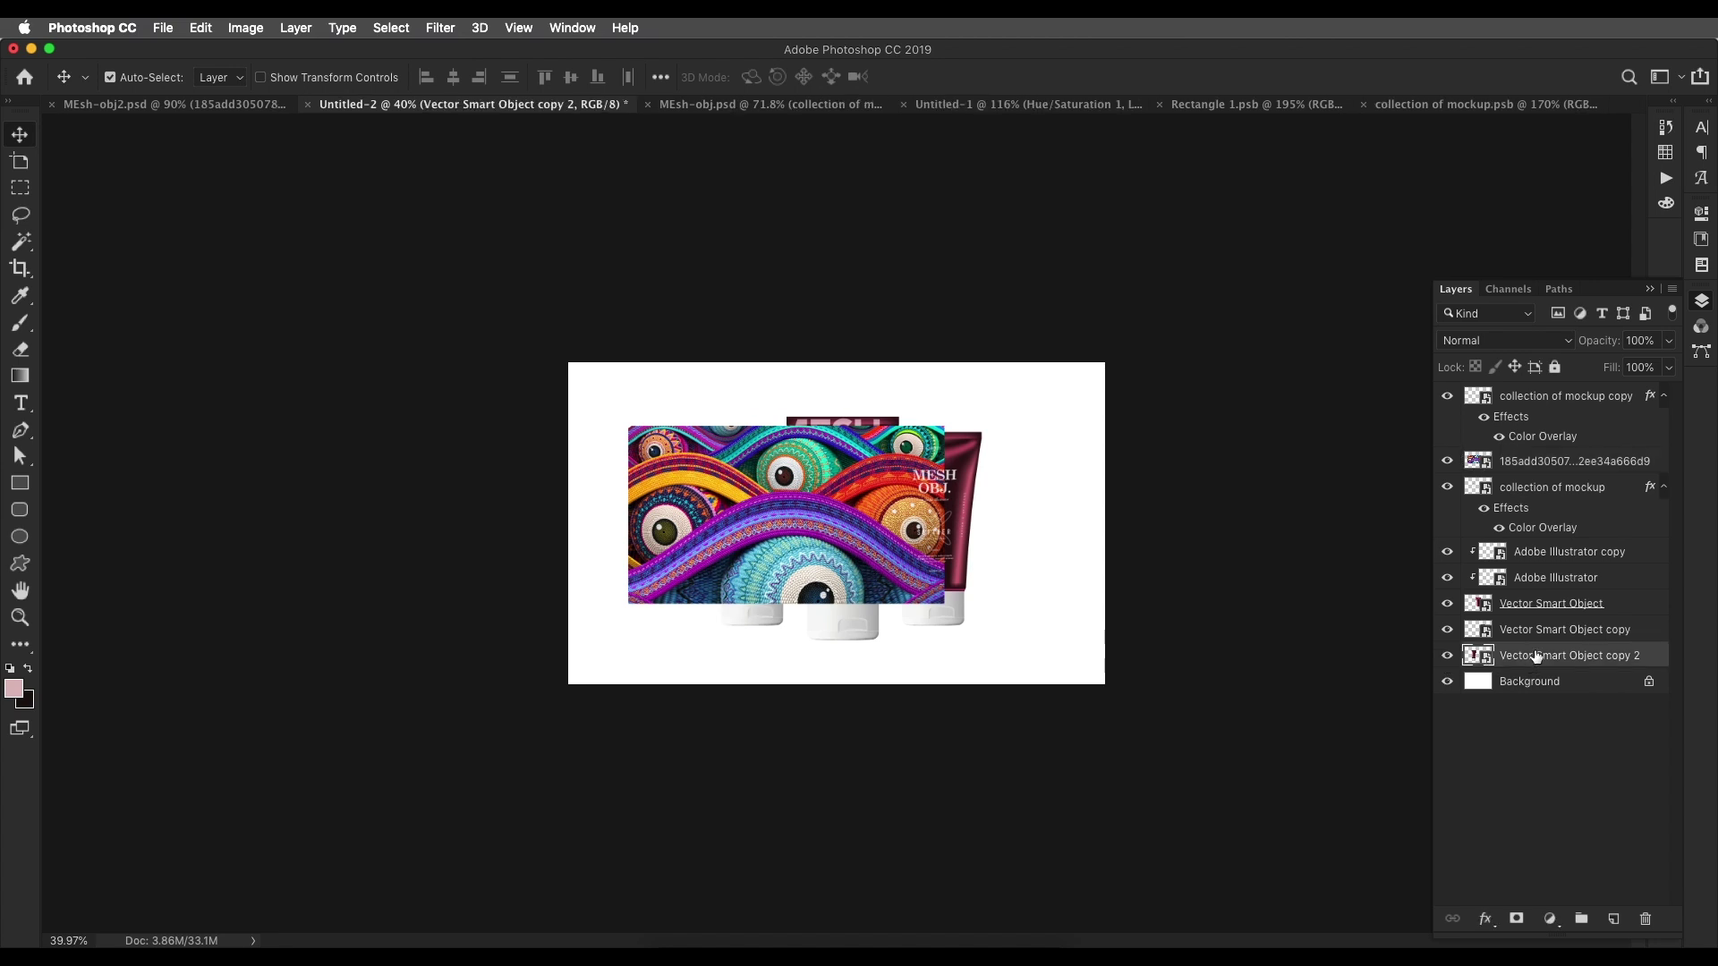
pyautogui.moveTo(1537, 489); pyautogui.dragTo(1503, 644)
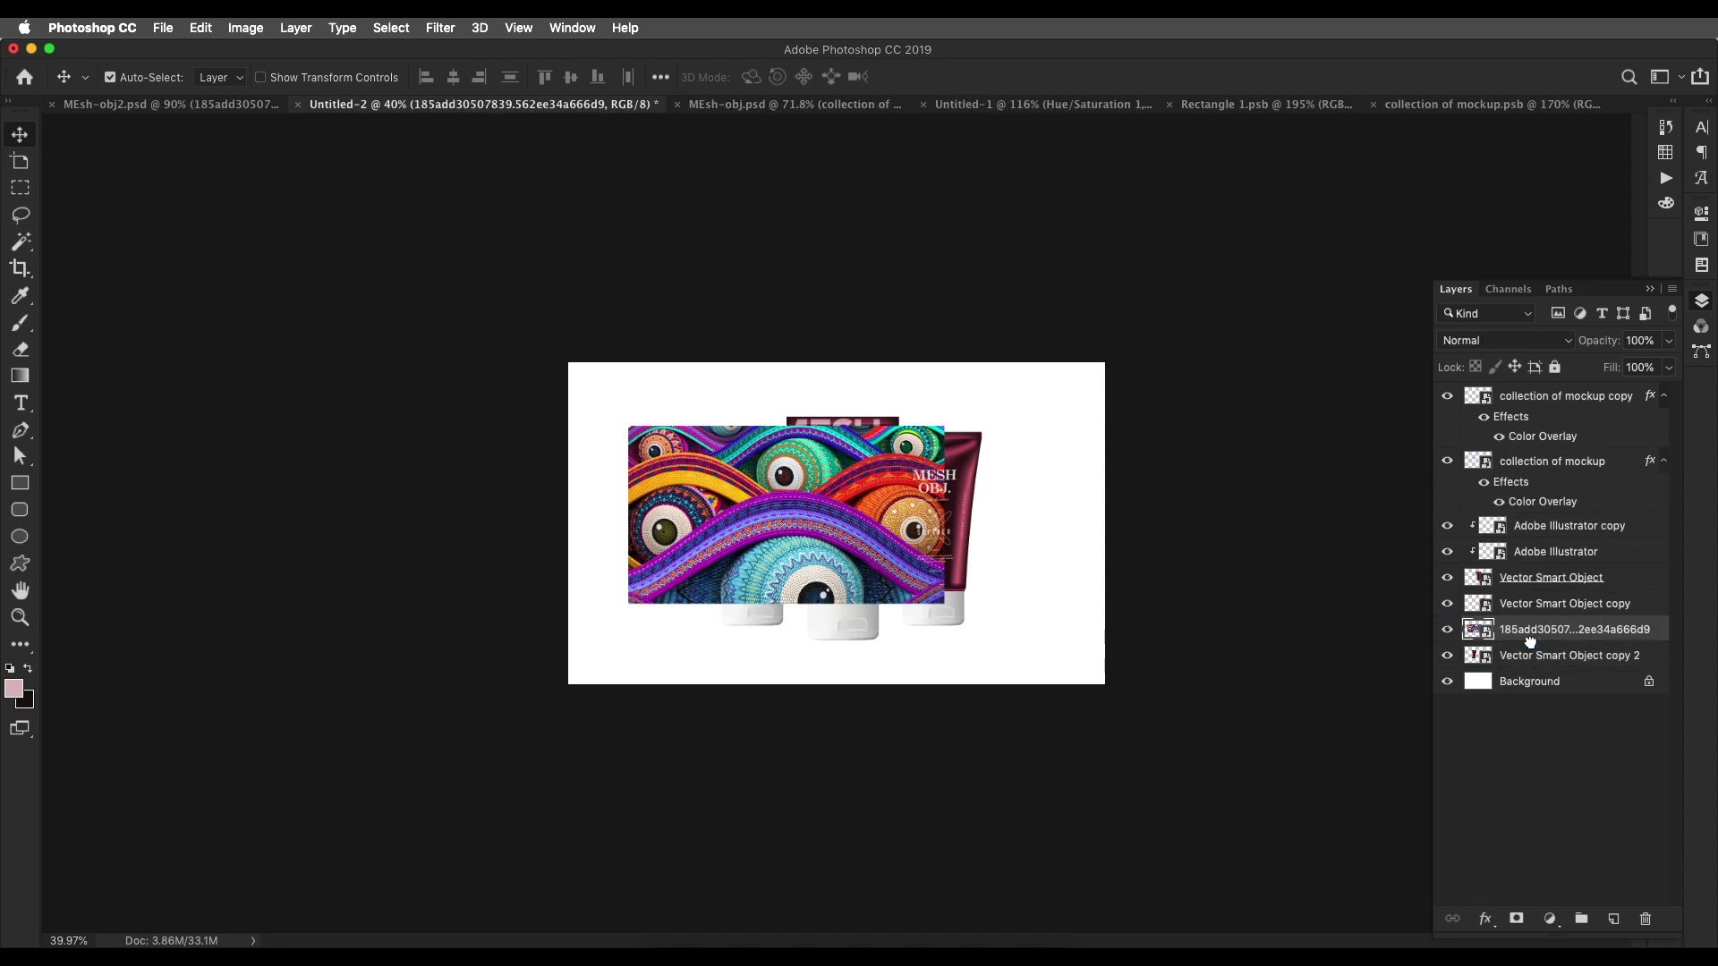
pyautogui.keyDown('alt'); pyautogui.click(1482, 637); pyautogui.keyUp('alt')
pyautogui.scroll(5, 729, 527)
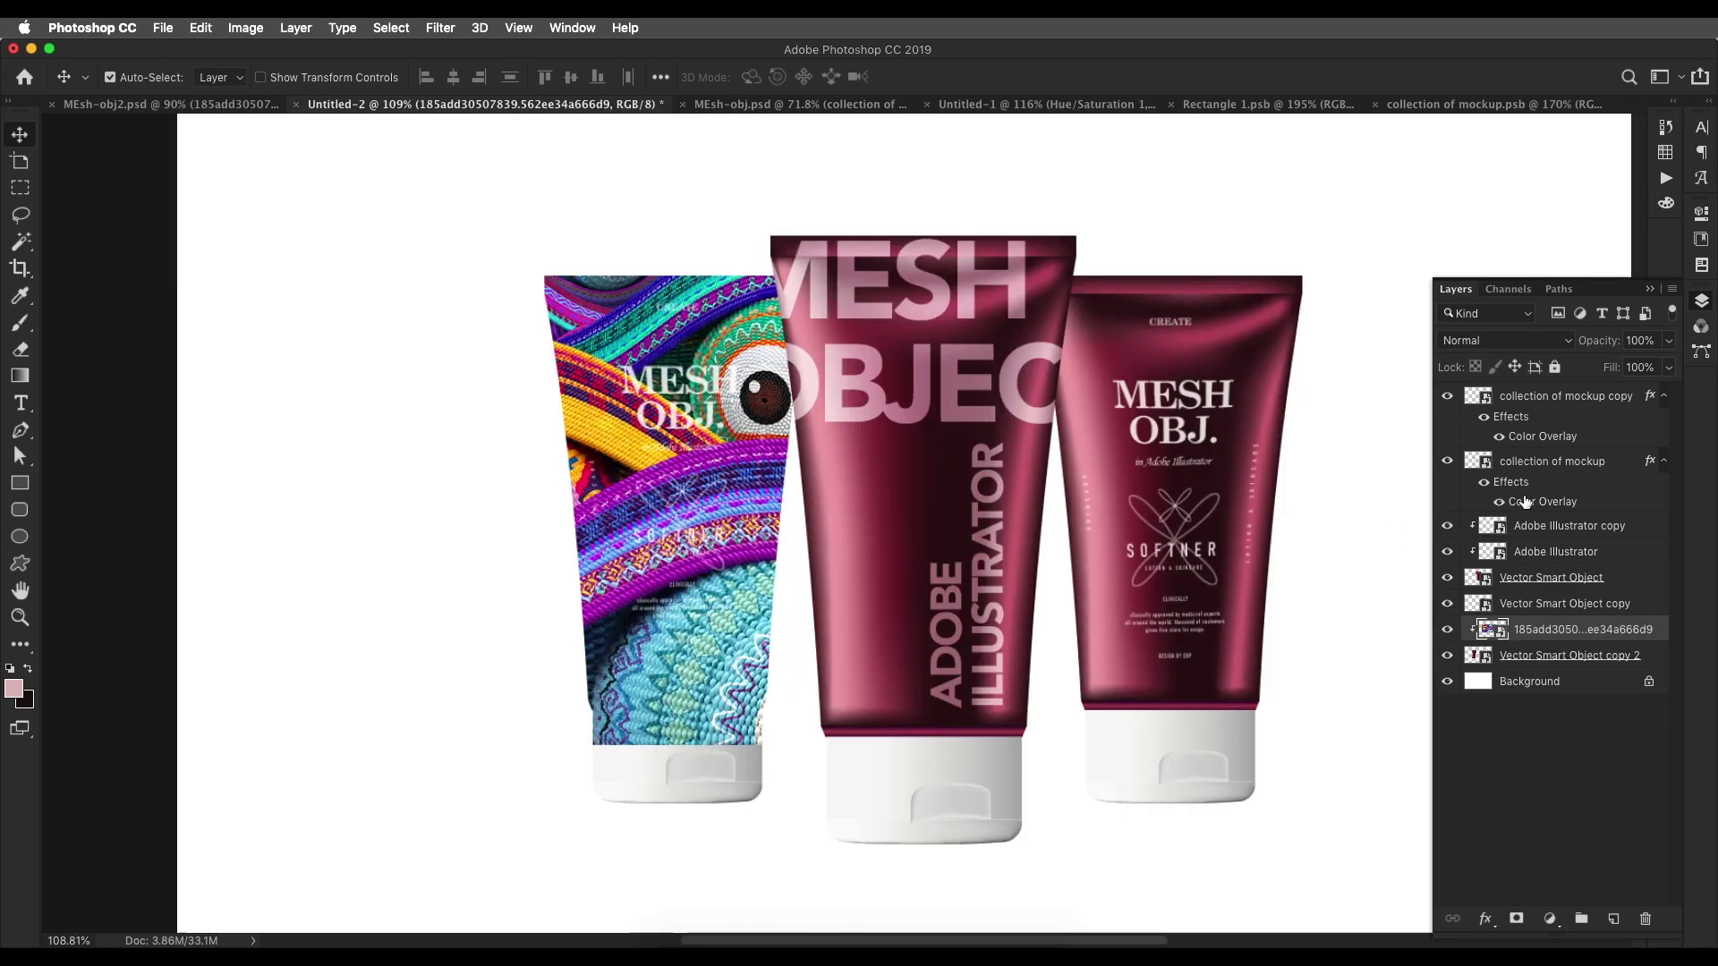
# - Set the eyes image to Soft Light blending and shift it so an eye sits near the left tube's top
pyautogui.click(1490, 350)
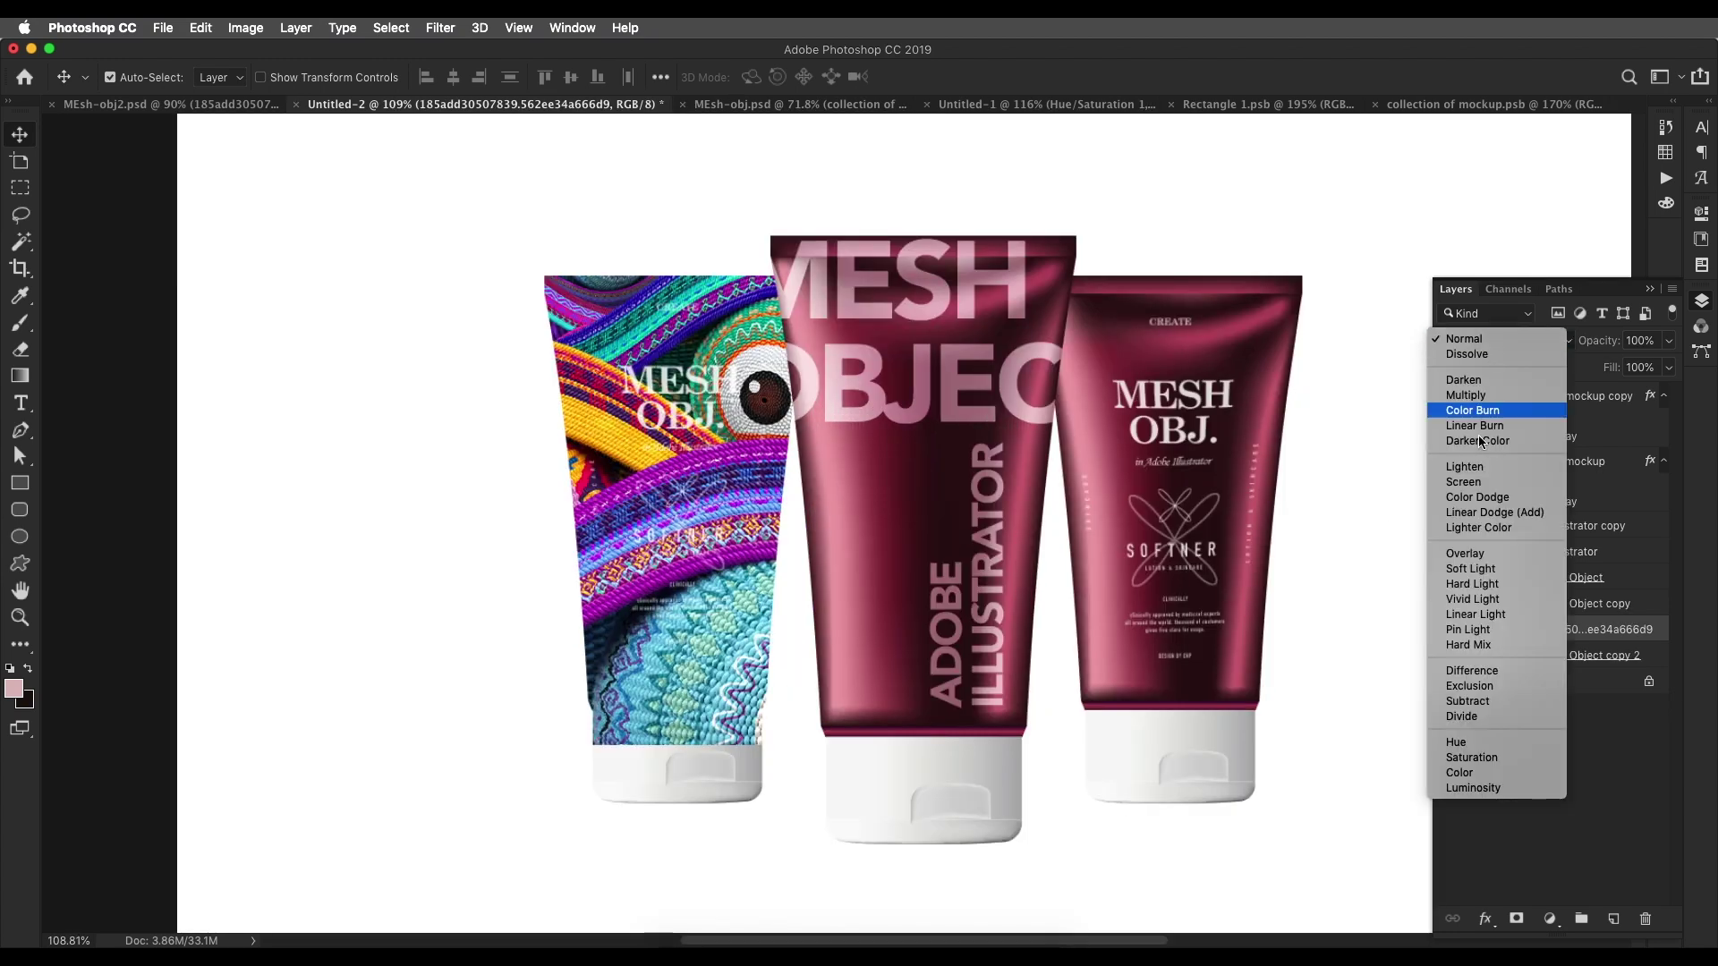
pyautogui.click(1466, 570)
pyautogui.moveTo(748, 514); pyautogui.dragTo(622, 476)
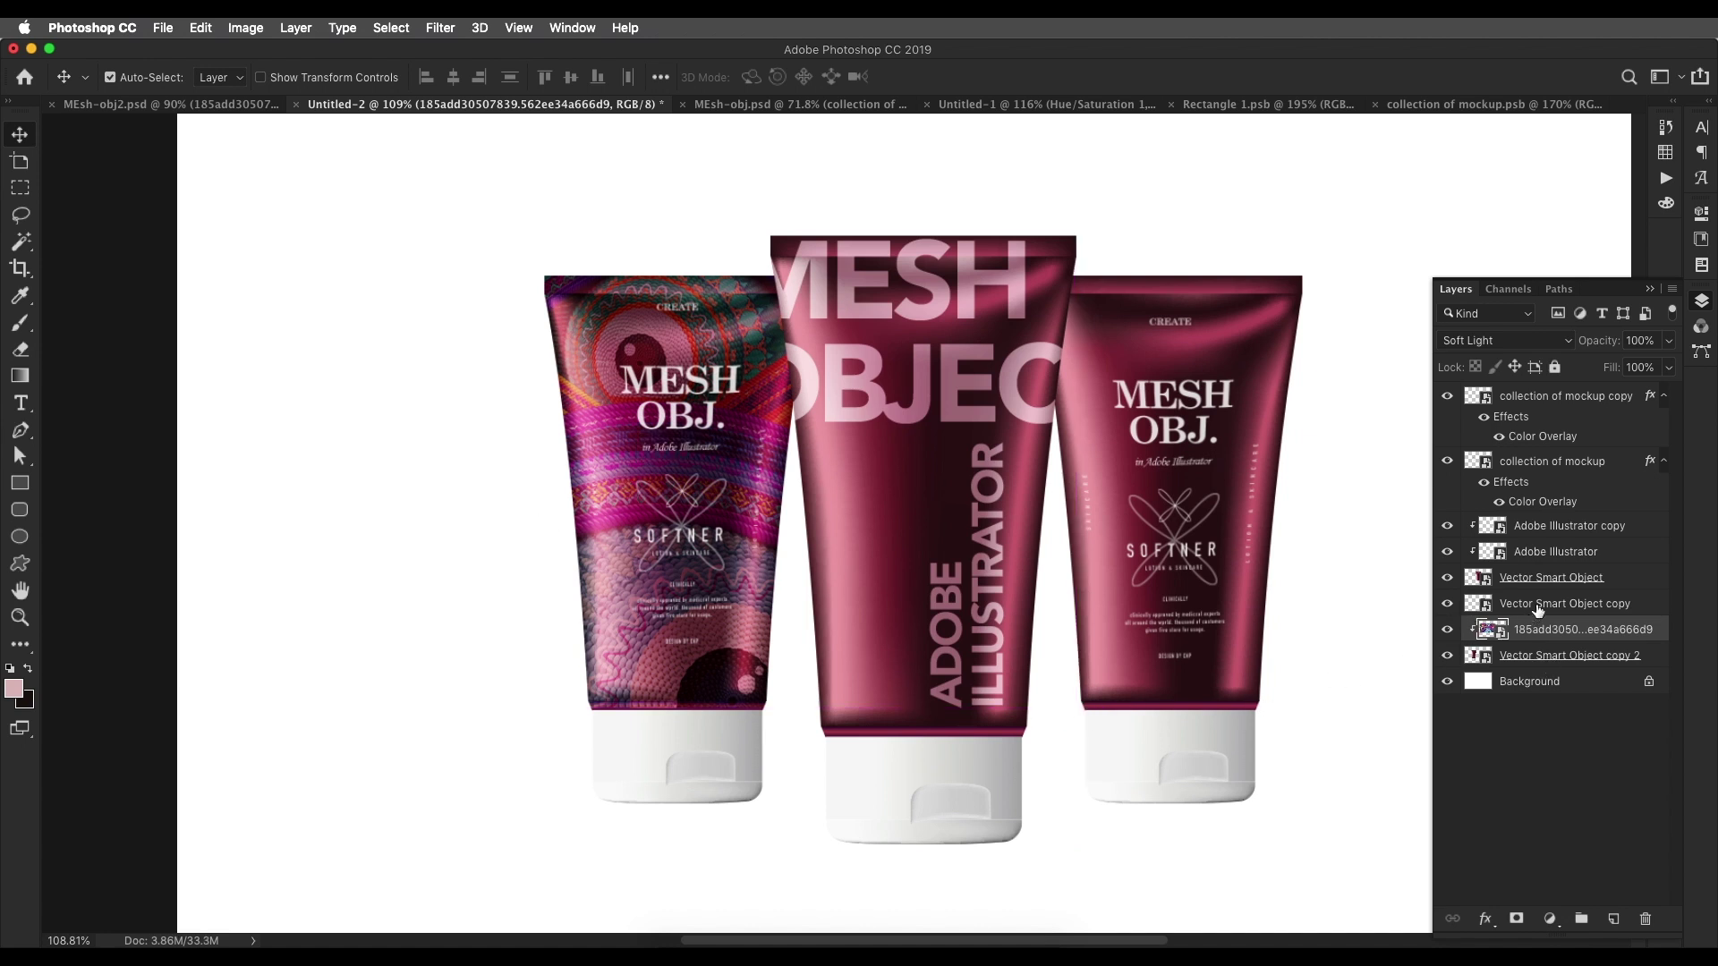
# - Place the purple geometric image from the resource folder directly above the right tube's layer and shift it slightly
pyautogui.click(1533, 613)
pyautogui.click(675, 932)
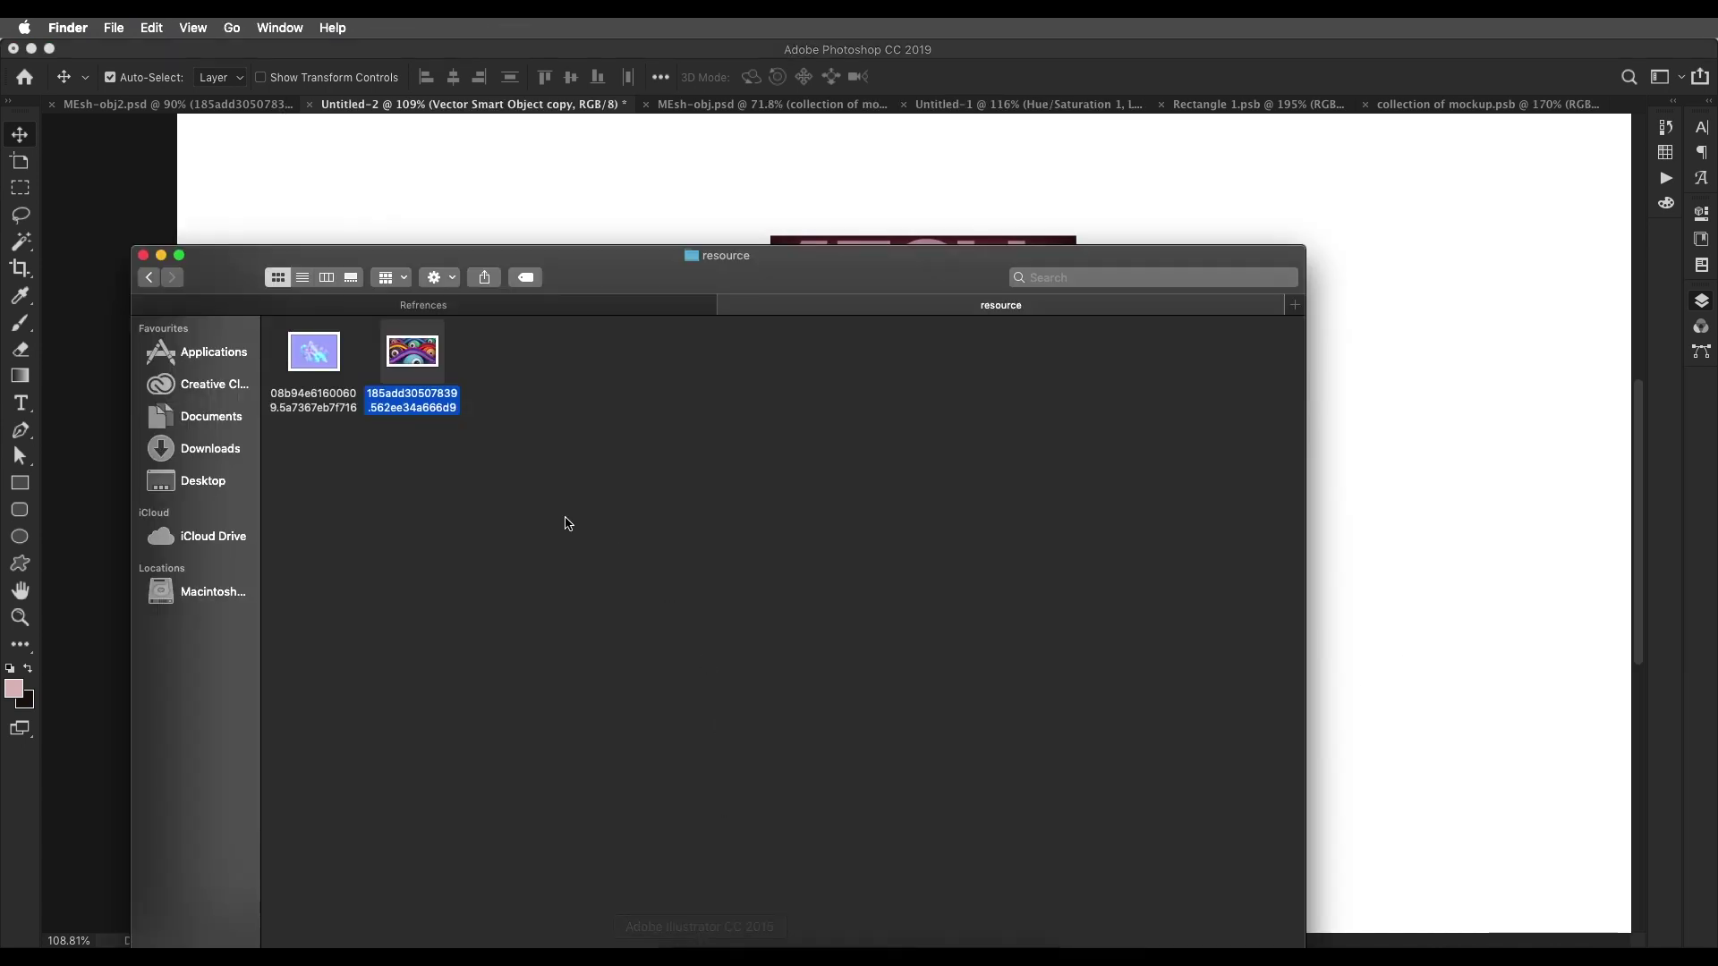
pyautogui.moveTo(333, 356); pyautogui.dragTo(920, 218)
pyautogui.moveTo(1129, 538); pyautogui.dragTo(1176, 519)
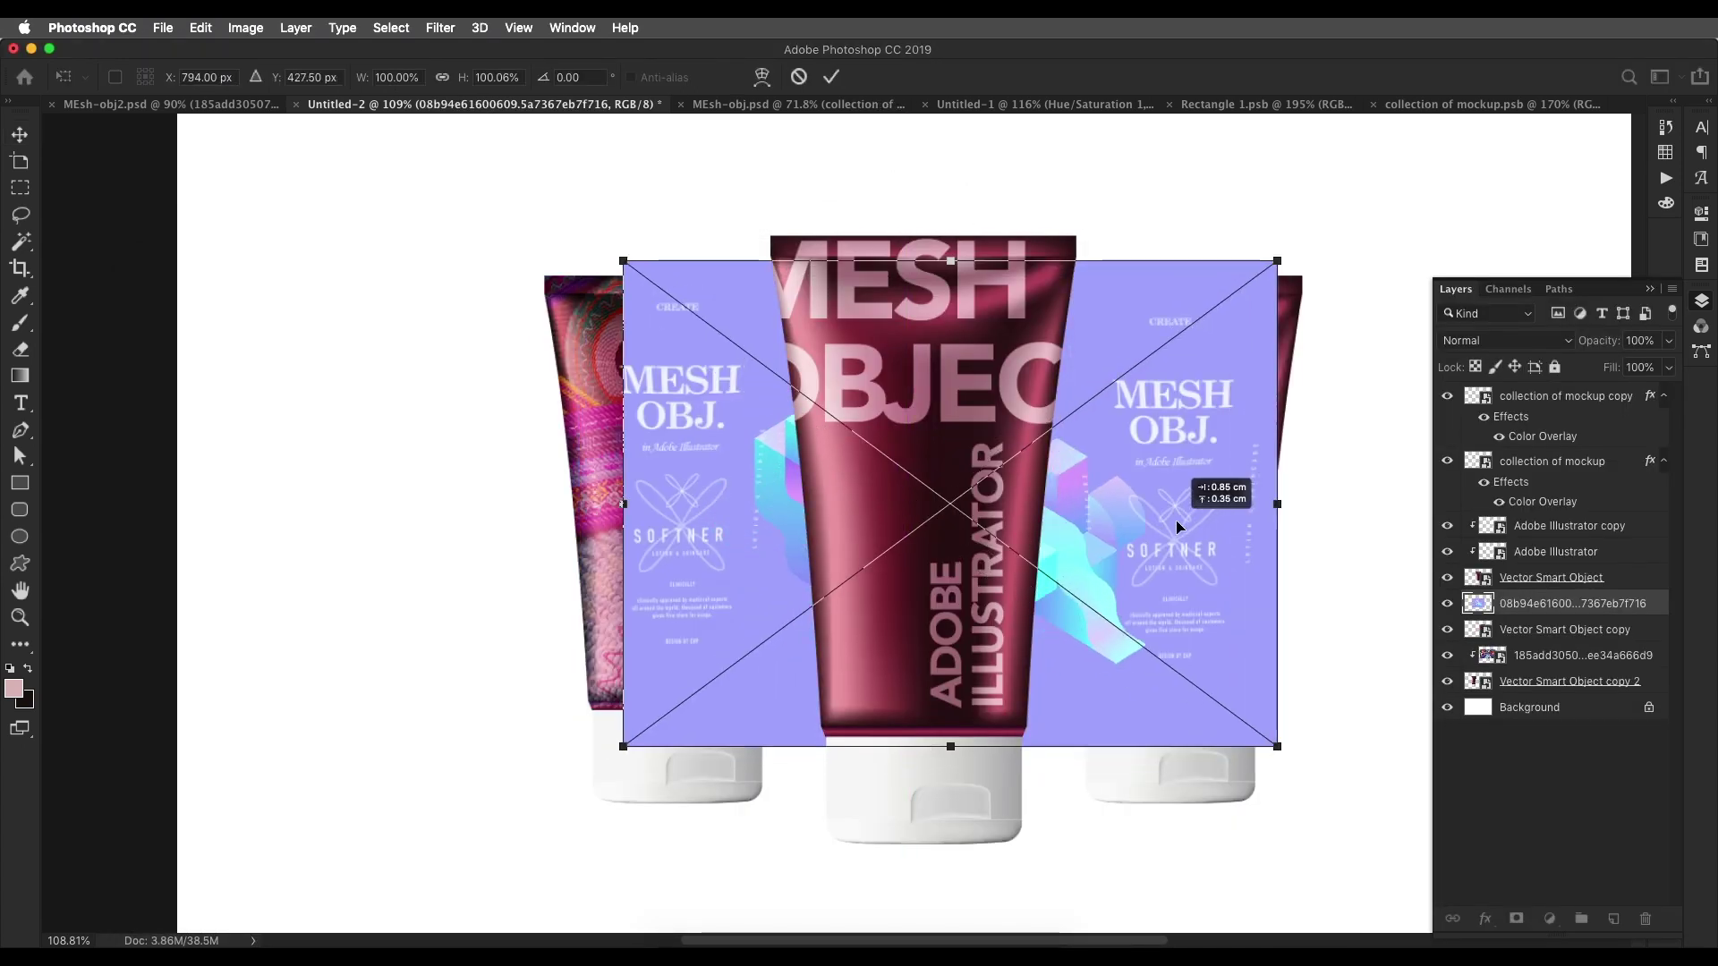
# - Set the purple image to Soft Light blending, clip it to the right tube, and move its shapes onto that tube
pyautogui.click(1531, 342)
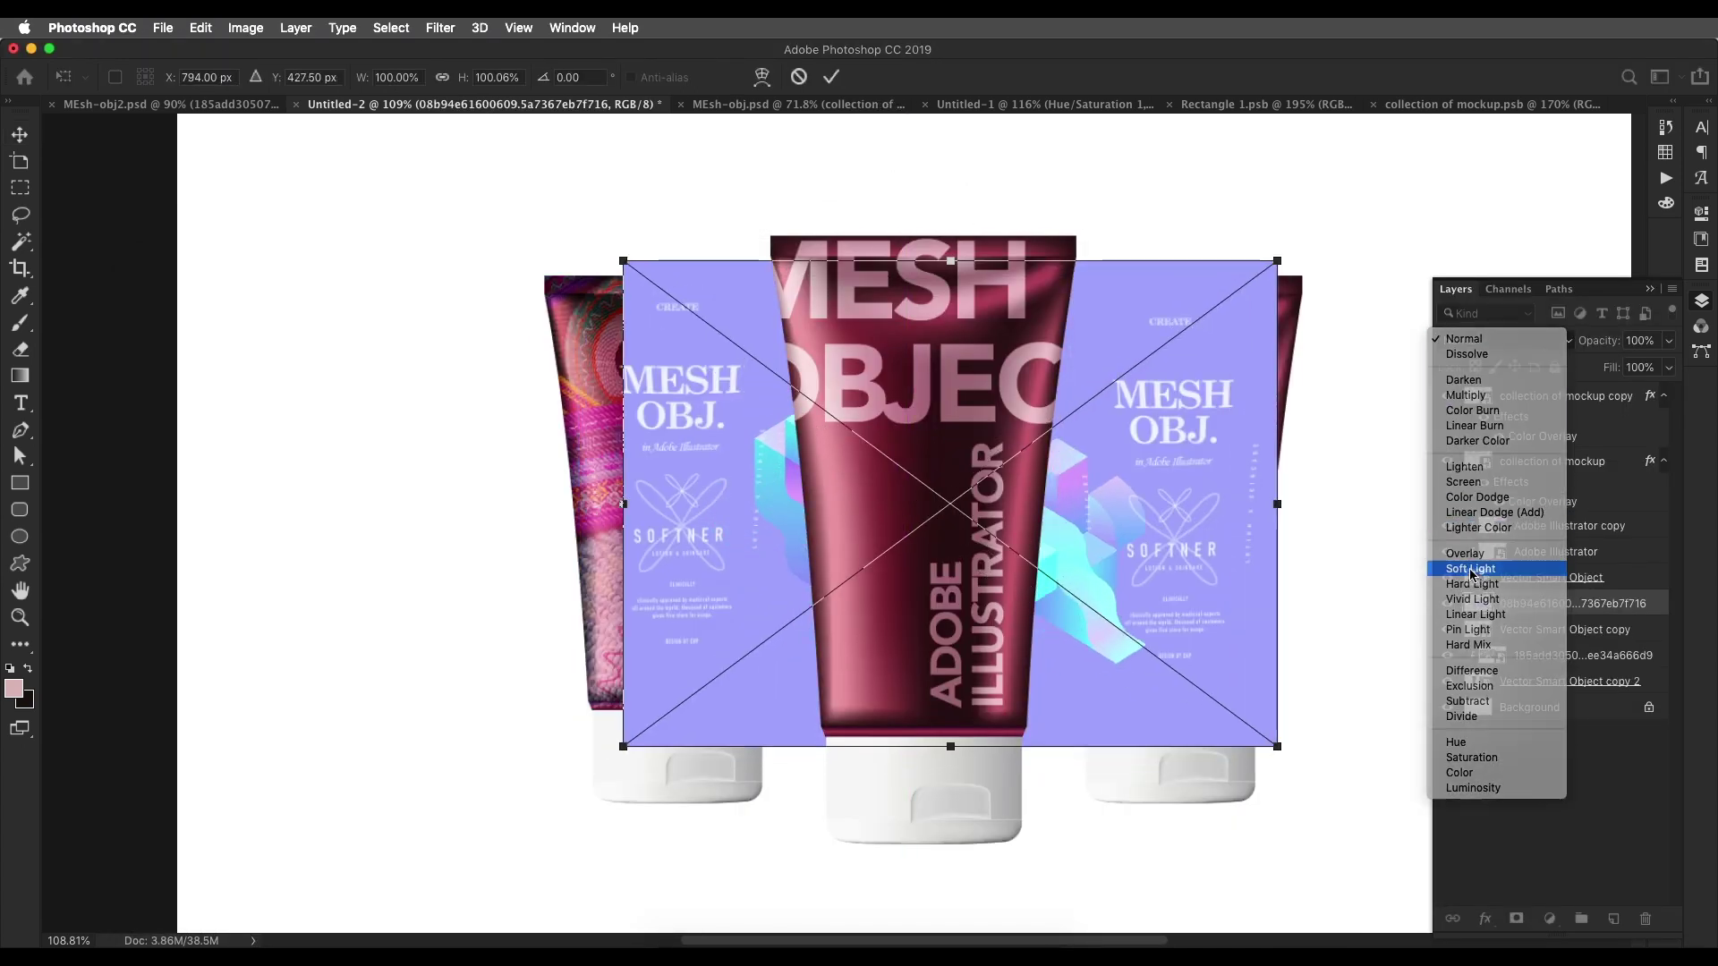
pyautogui.click(1472, 569)
pyautogui.keyDown('alt'); pyautogui.click(1481, 615); pyautogui.keyUp('alt')
pyautogui.moveTo(1073, 537); pyautogui.dragTo(1315, 515)
pyautogui.scroll(-5, 1254, 492)
pyautogui.scroll(5, 1014, 483)
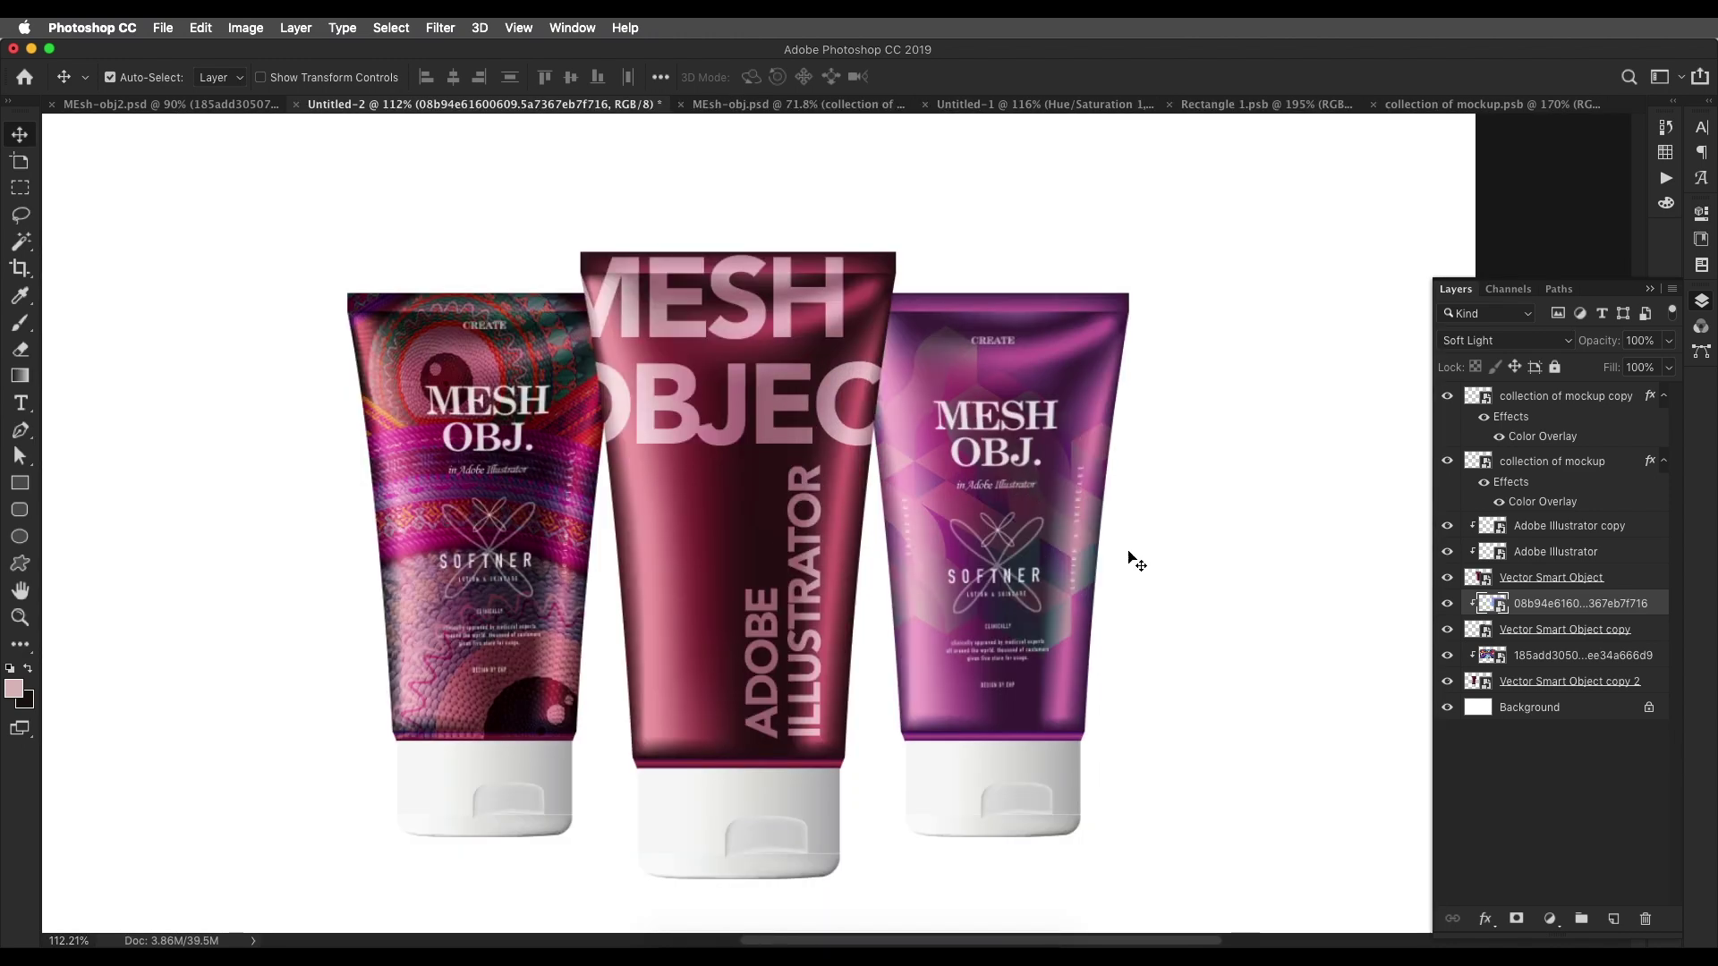
# - Add a Hue/Saturation adjustment clipped to the right tube and set its hue to -60
pyautogui.click(1548, 919)
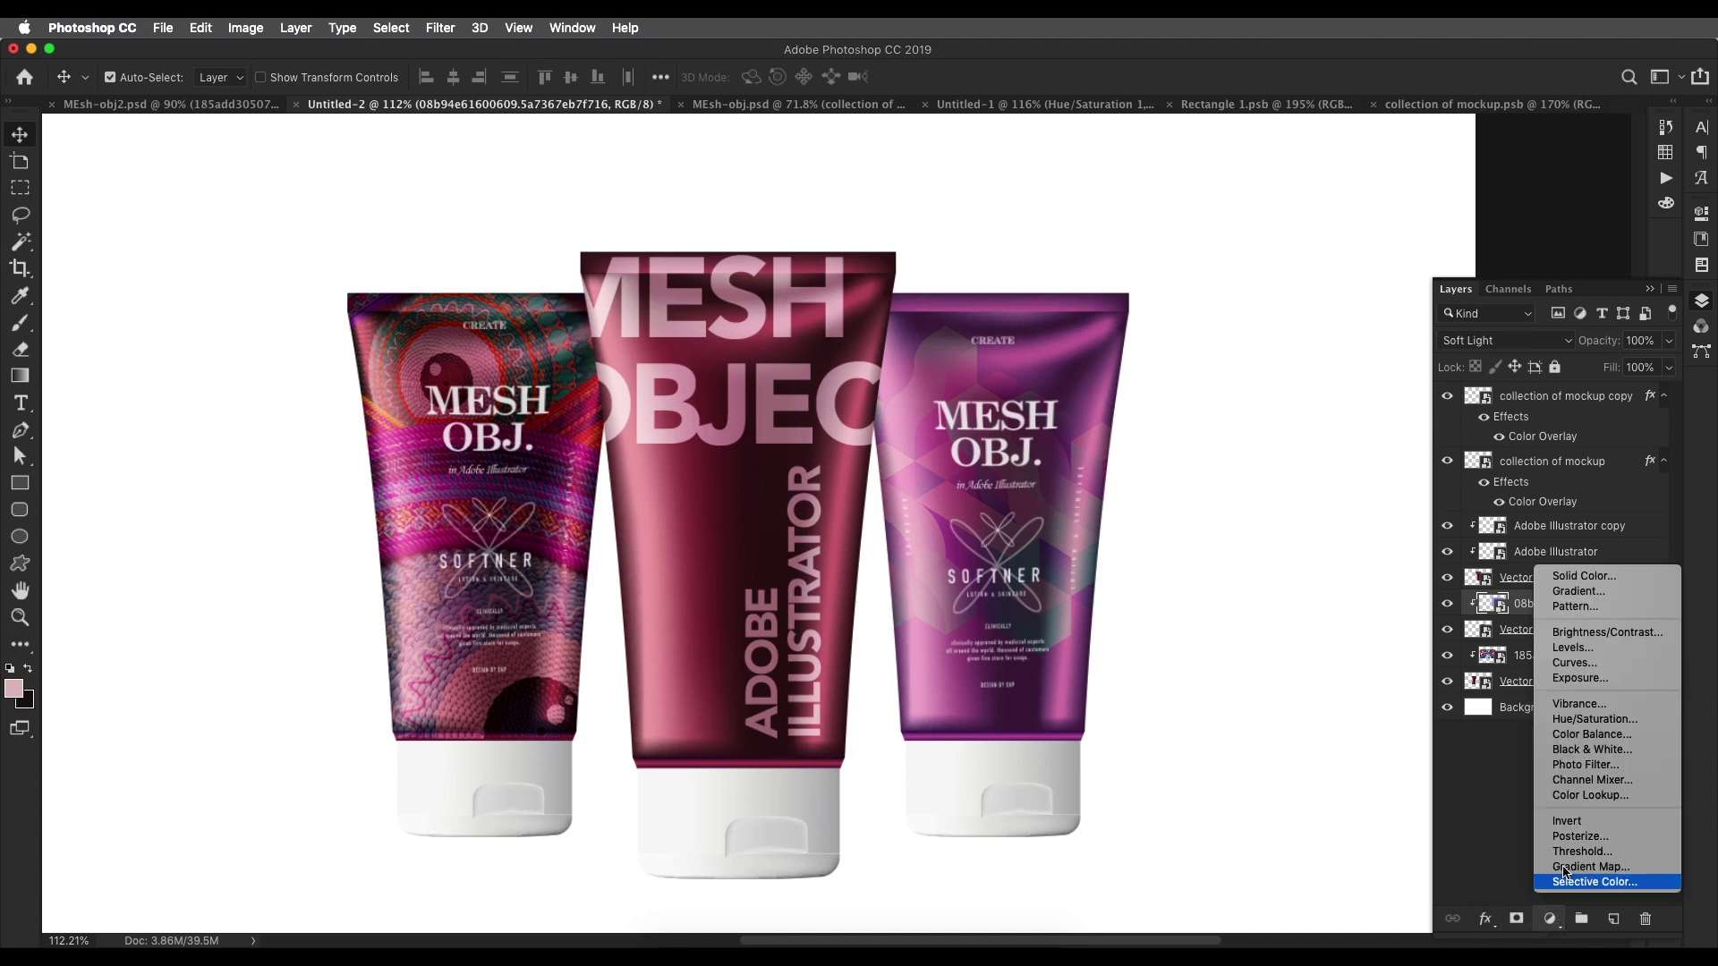
pyautogui.click(1585, 719)
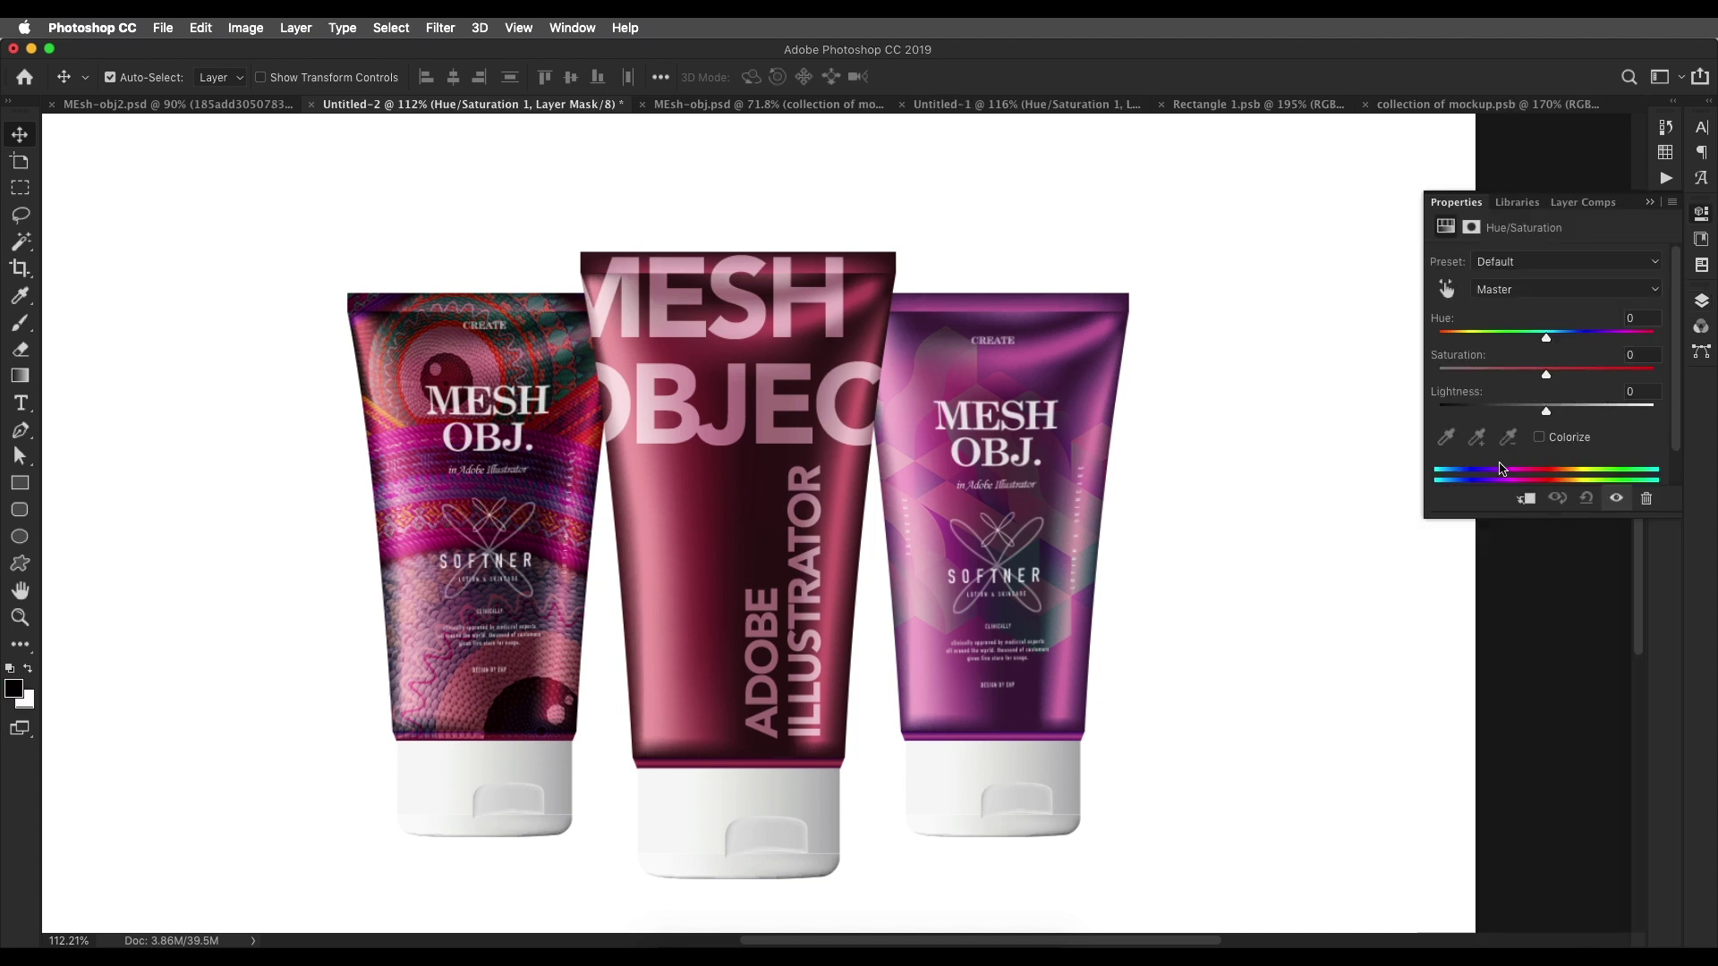
pyautogui.moveTo(1570, 341); pyautogui.dragTo(1577, 341)
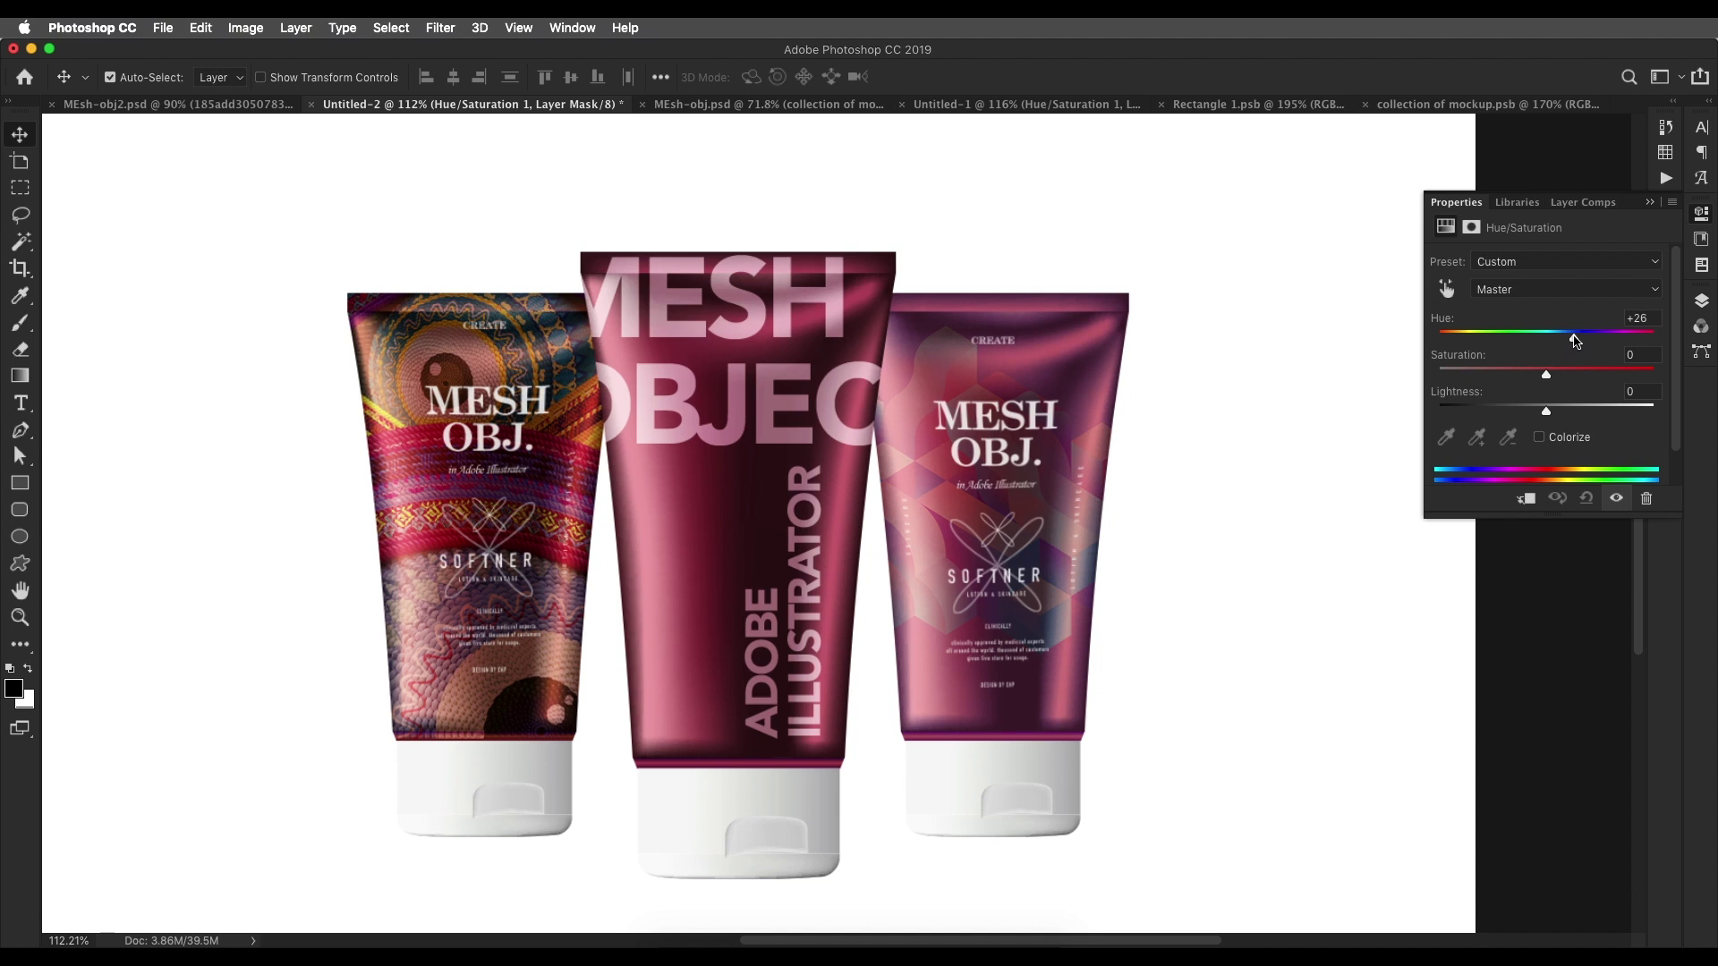
pyautogui.click(1527, 499)
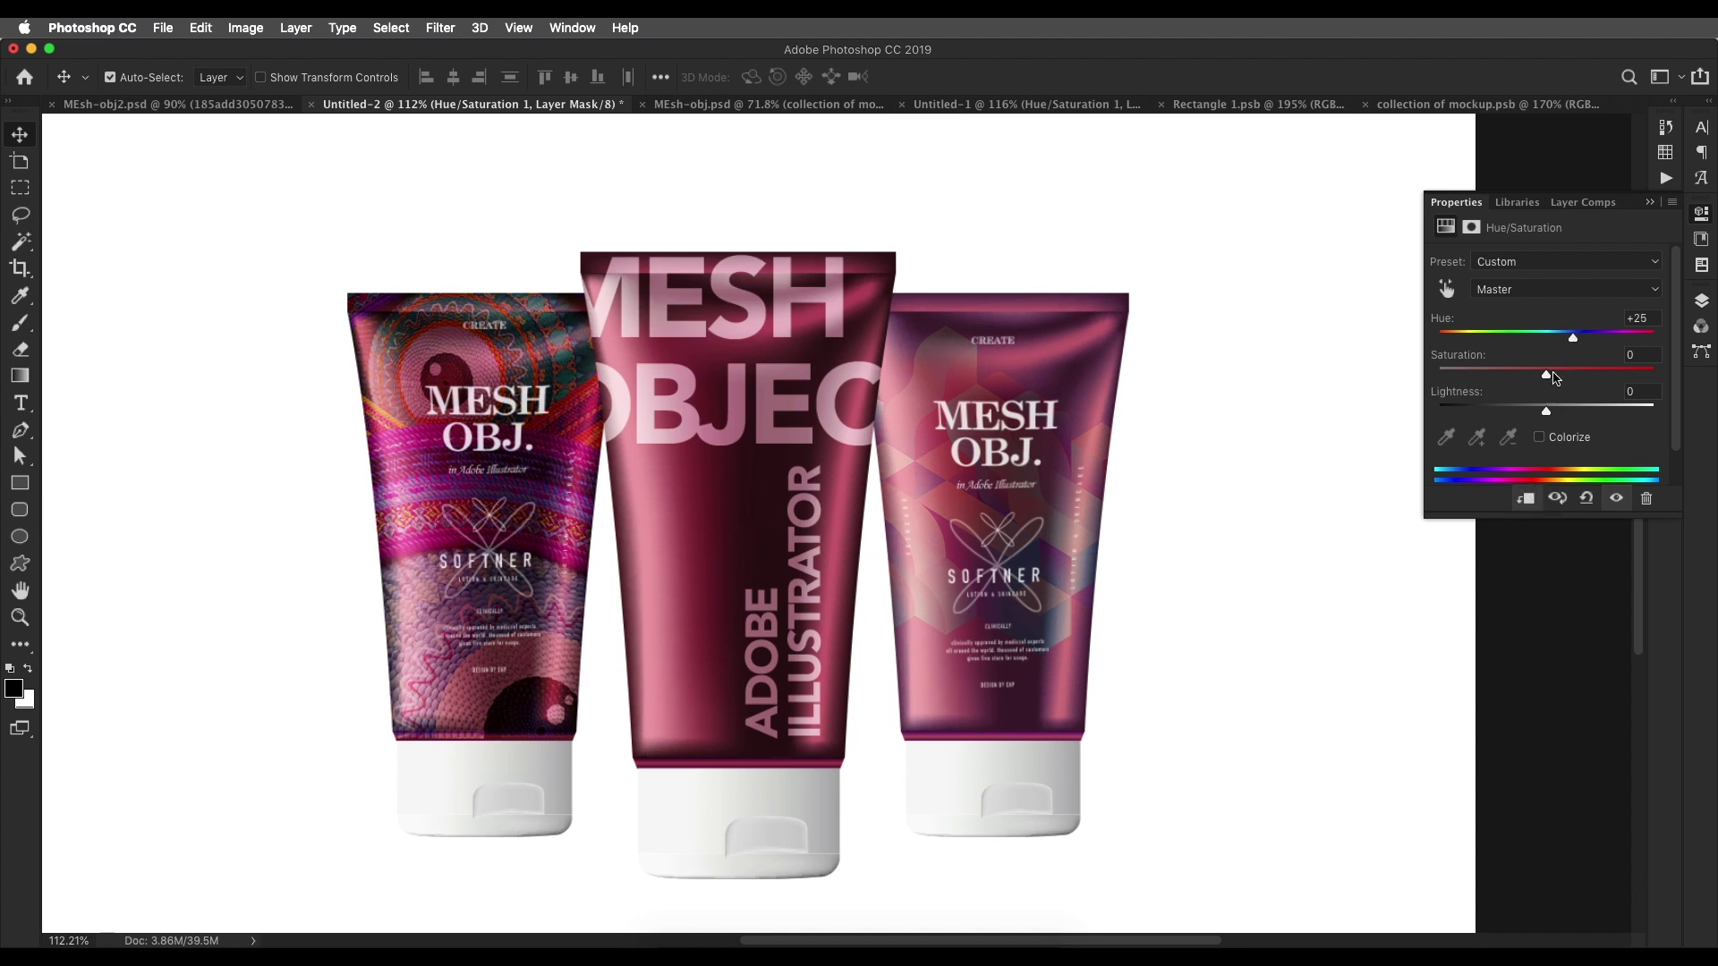
pyautogui.moveTo(1597, 341); pyautogui.dragTo(1503, 347)
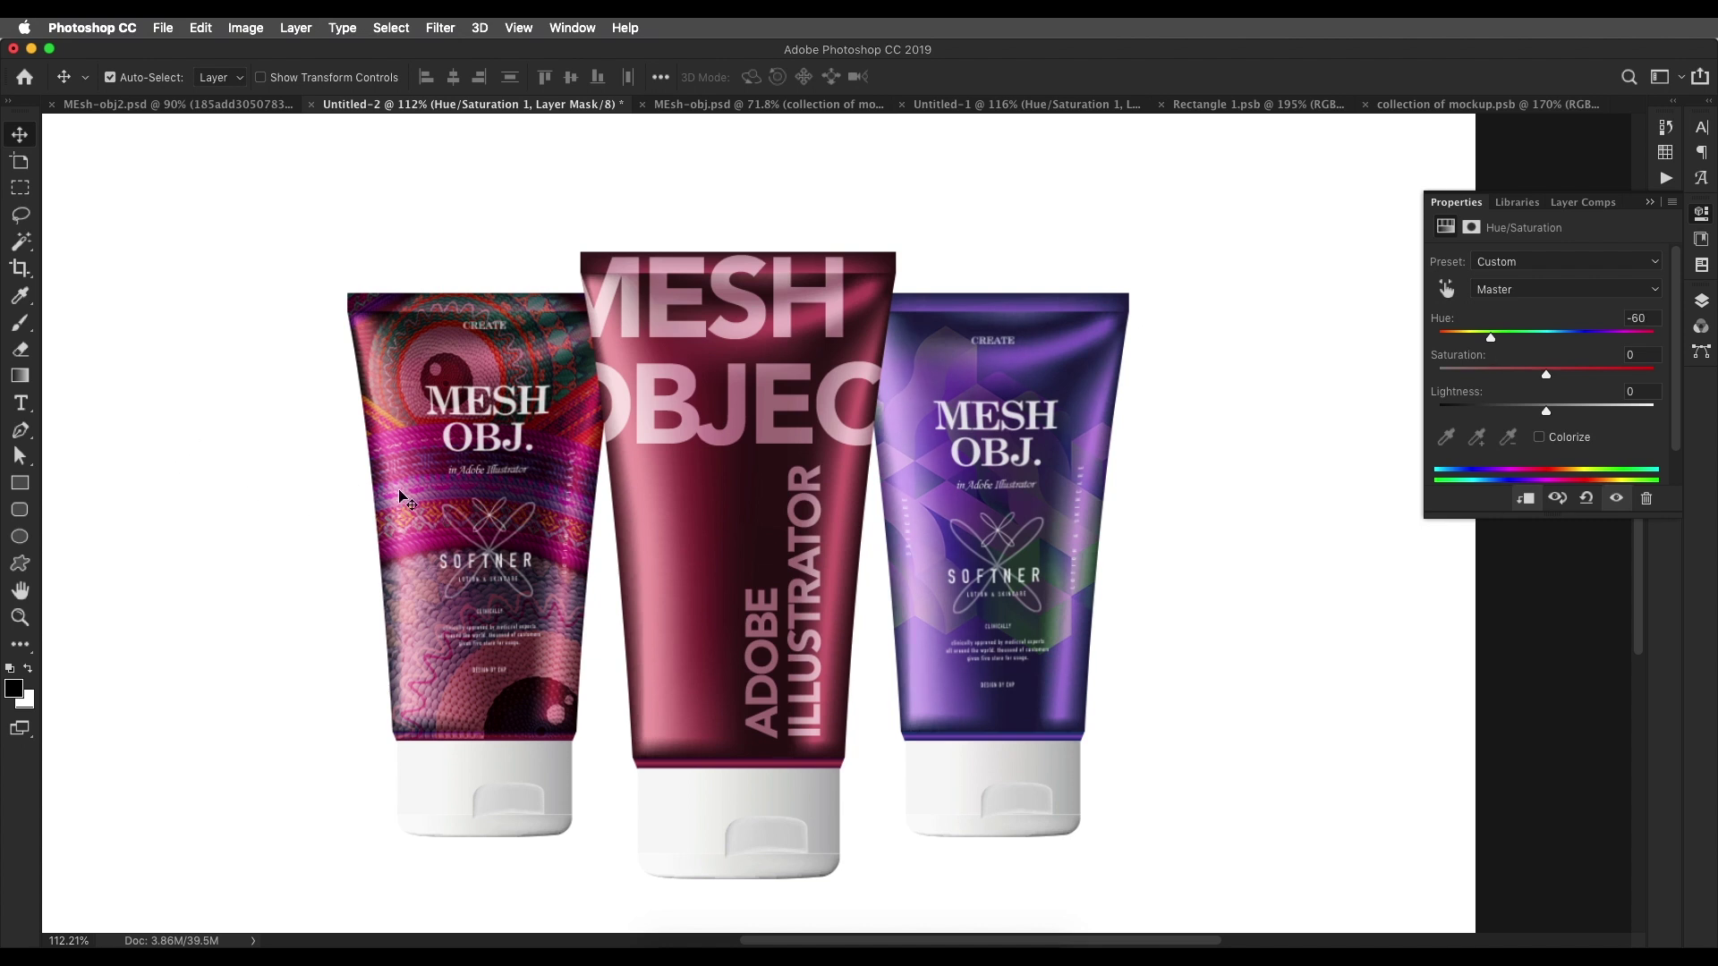
# - Duplicate the Hue/Saturation adjustment above the left tube's eyes image, clip it there, and set its hue to -119
pyautogui.click(1702, 303)
pyautogui.moveTo(1572, 609); pyautogui.dragTo(1474, 694)
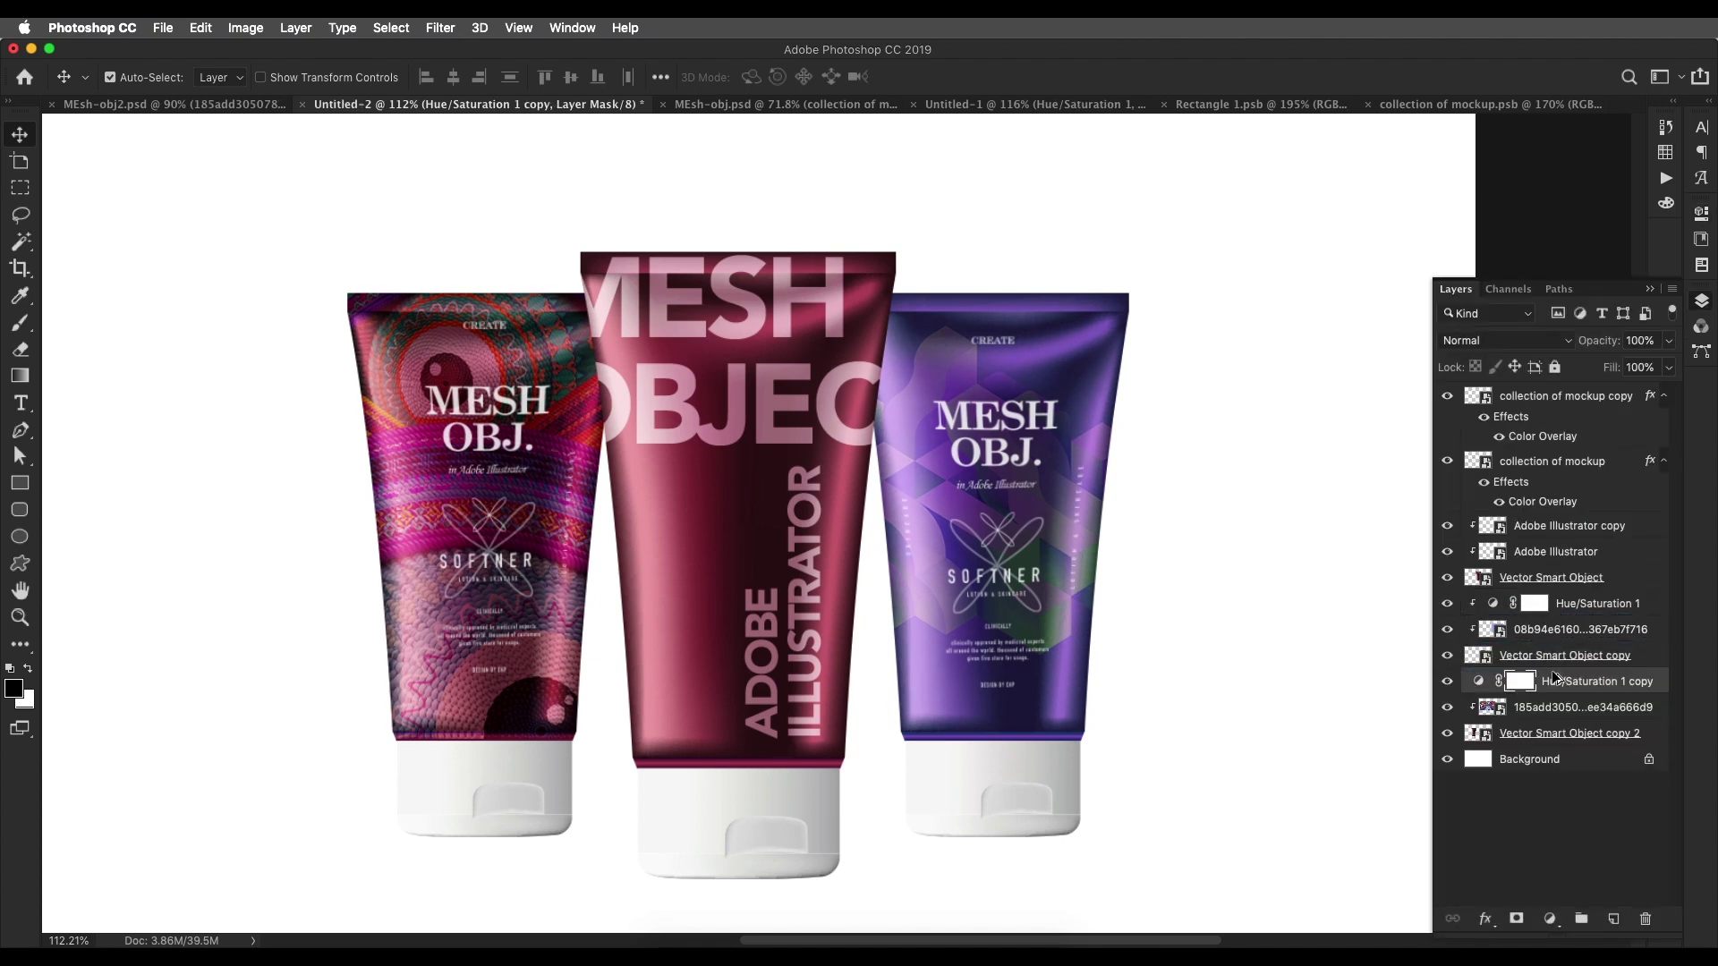
pyautogui.doubleClick(1476, 685)
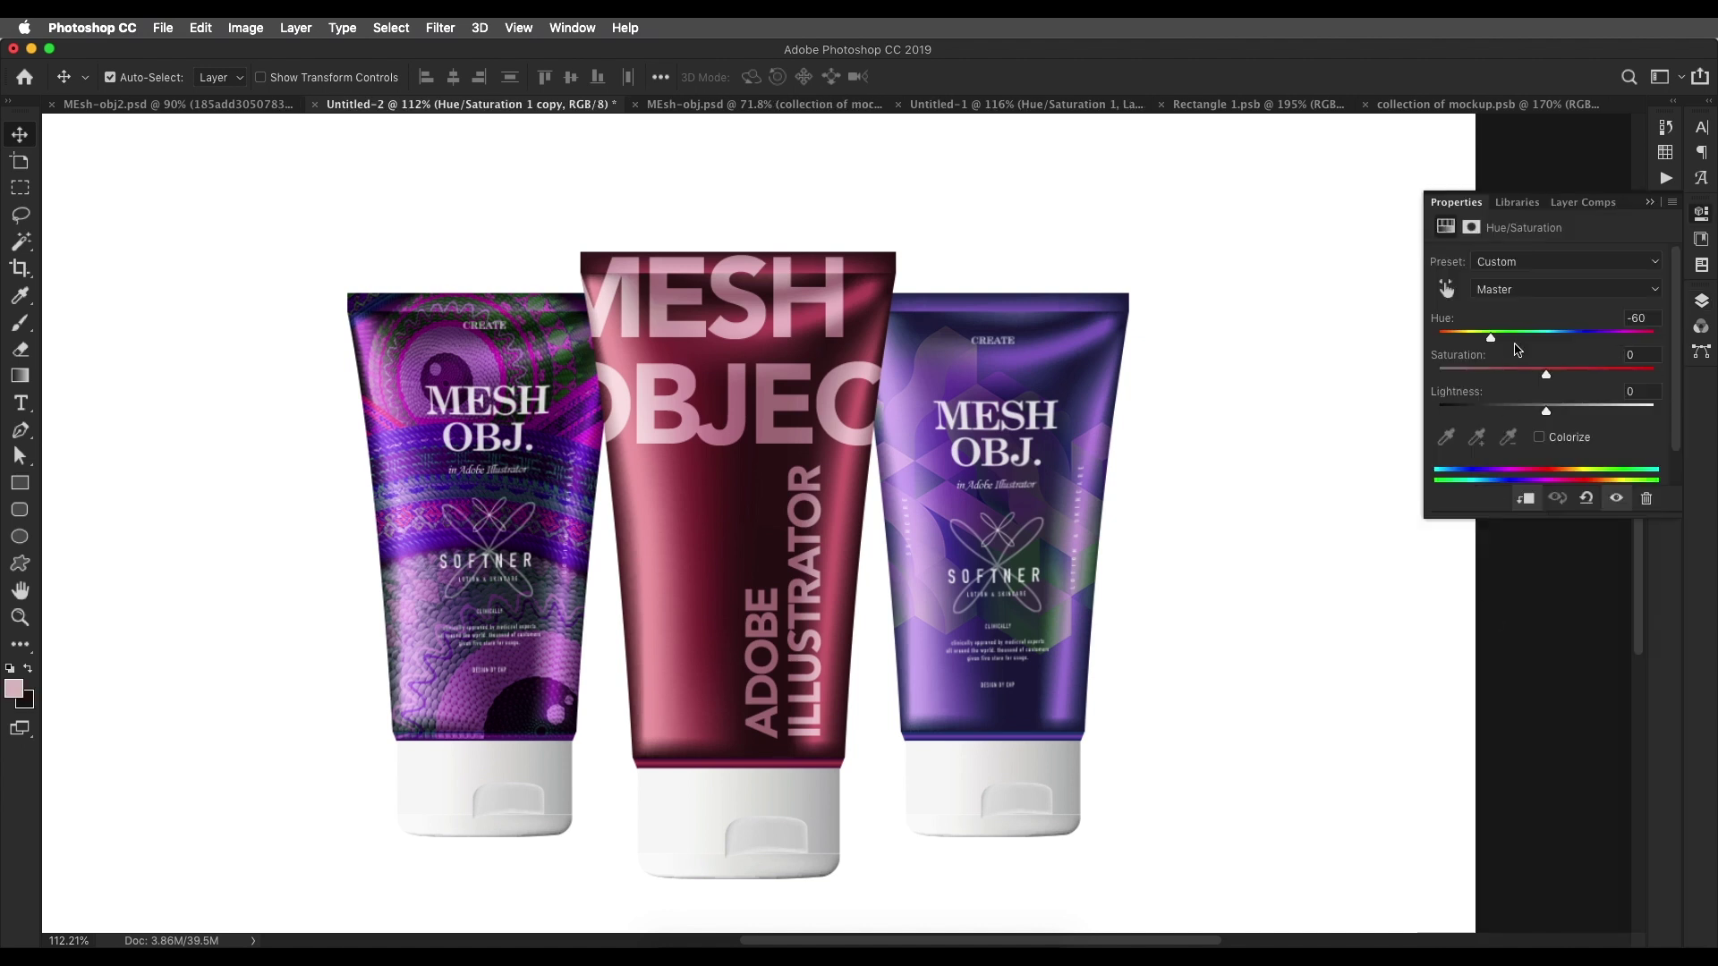
pyautogui.moveTo(1518, 341); pyautogui.dragTo(1468, 345)
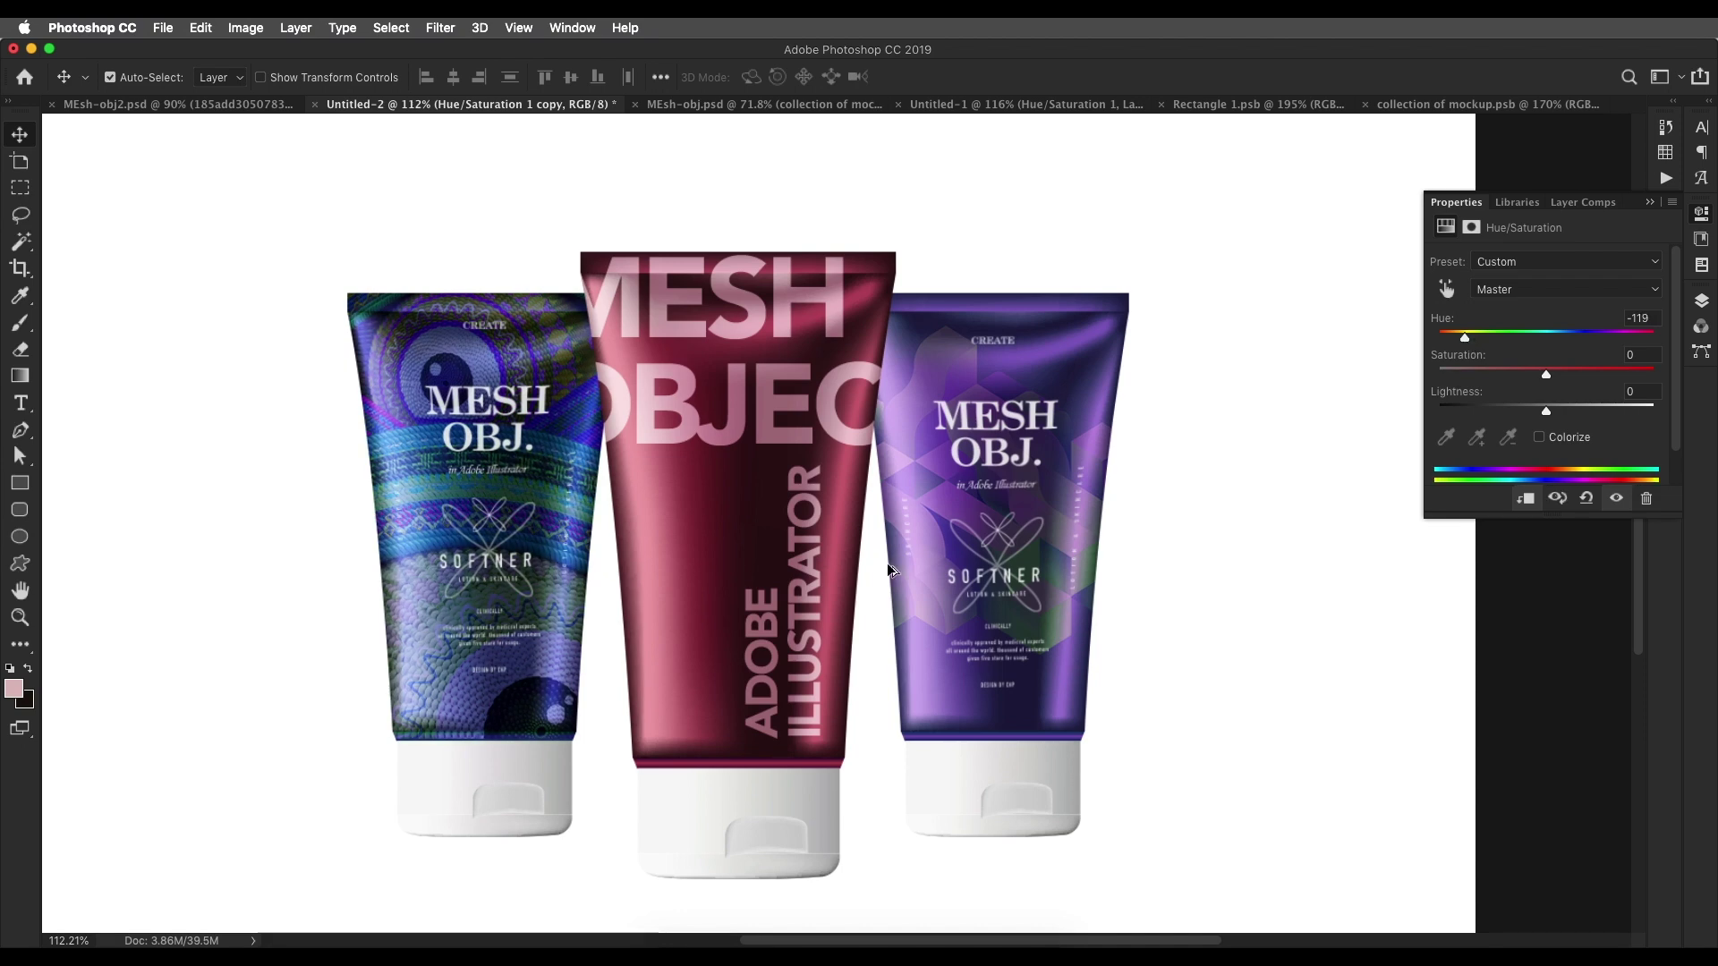
# - Compare the full three-tube composition with the finished mockup in MEsh-obj2.psd
pyautogui.scroll(-3, 862, 577)
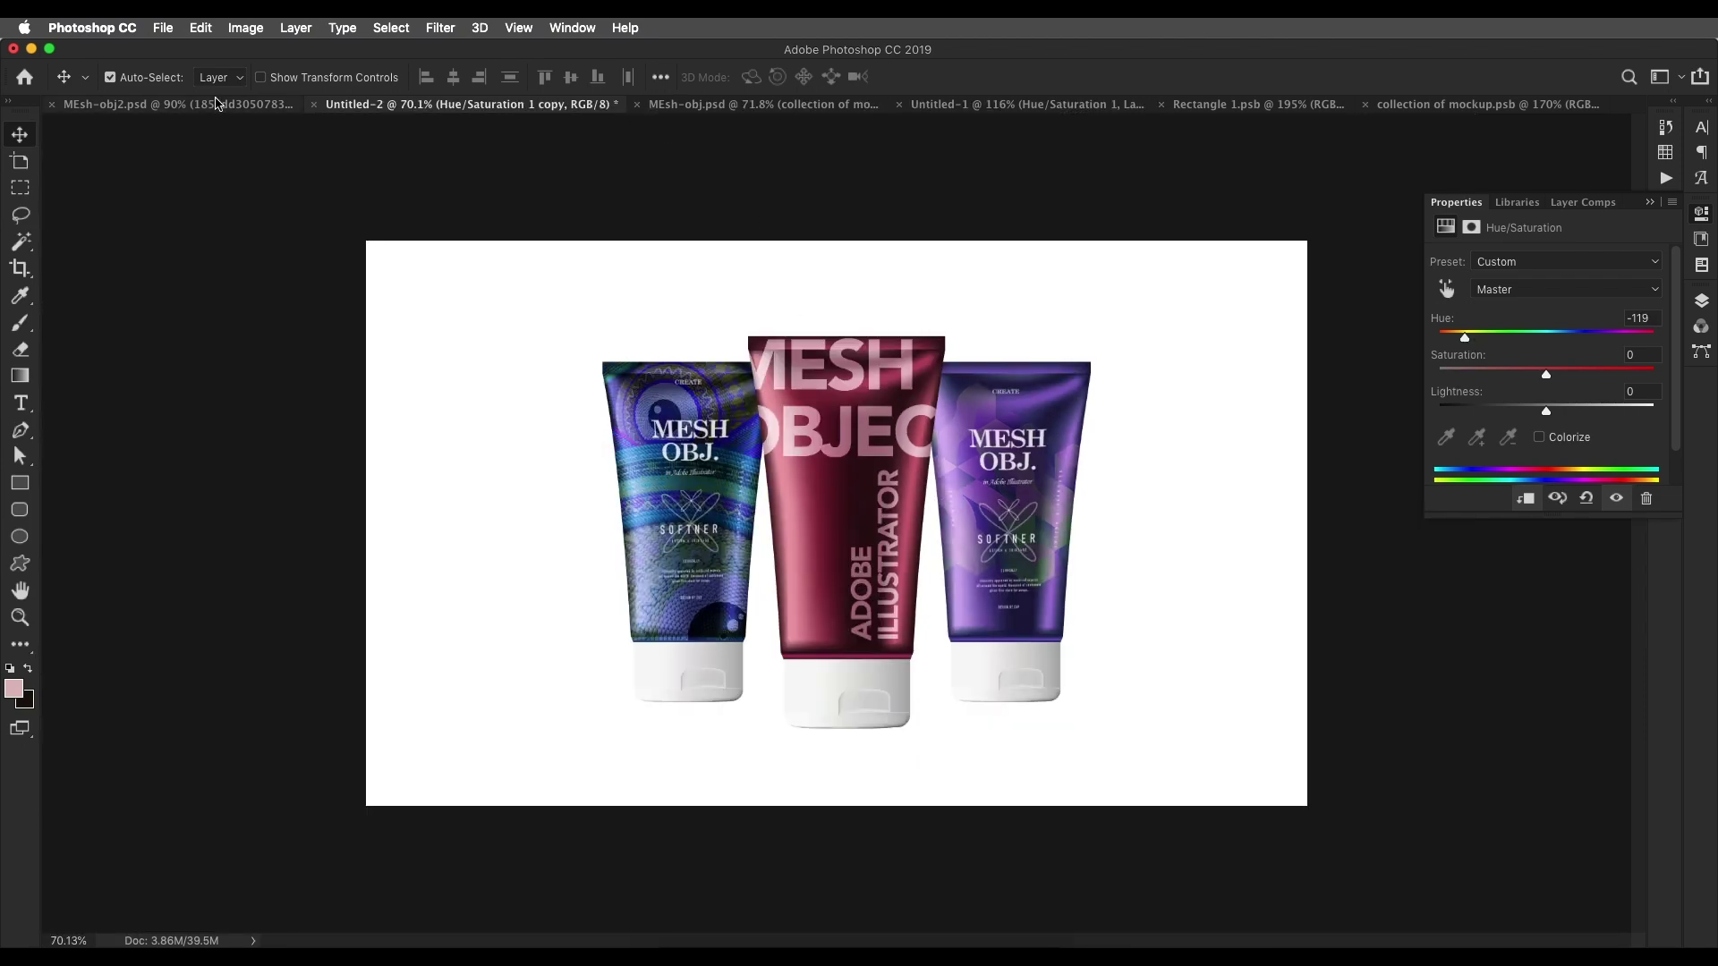
pyautogui.click(218, 102)
pyautogui.click(506, 106)
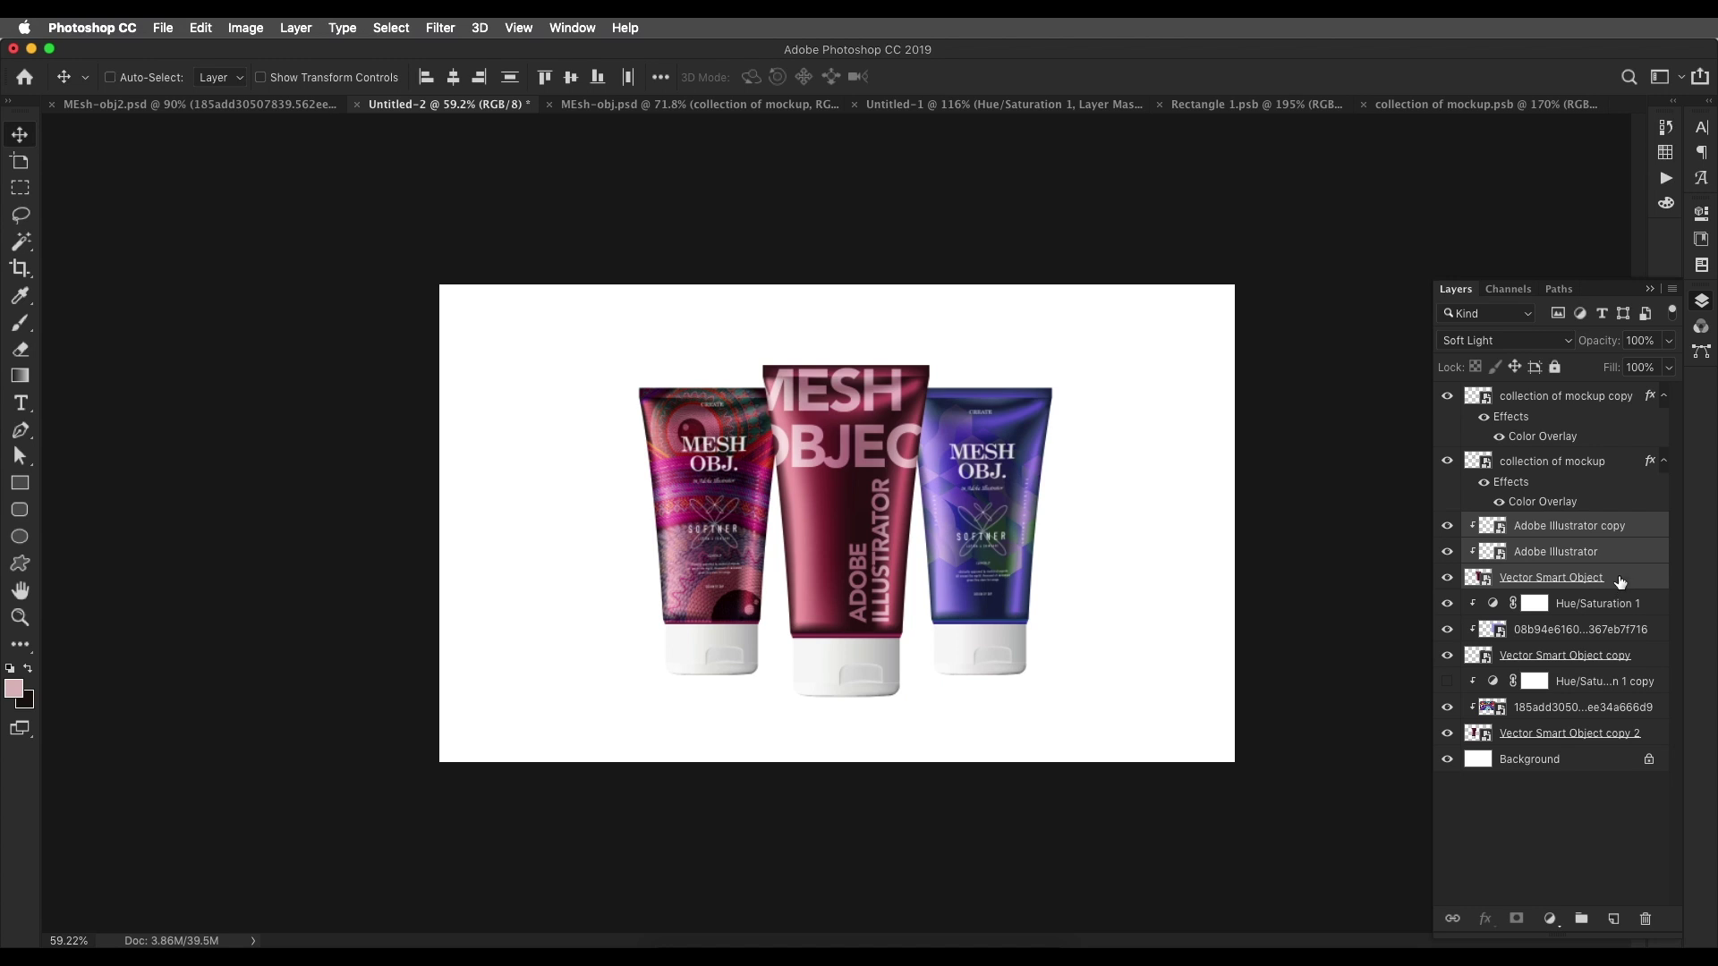
# - Group the centre, right and left tubes separately, each together with its own clipped lettering, image and hue adjustment layers
pyautogui.press('super+g')
pyautogui.click(1591, 581)
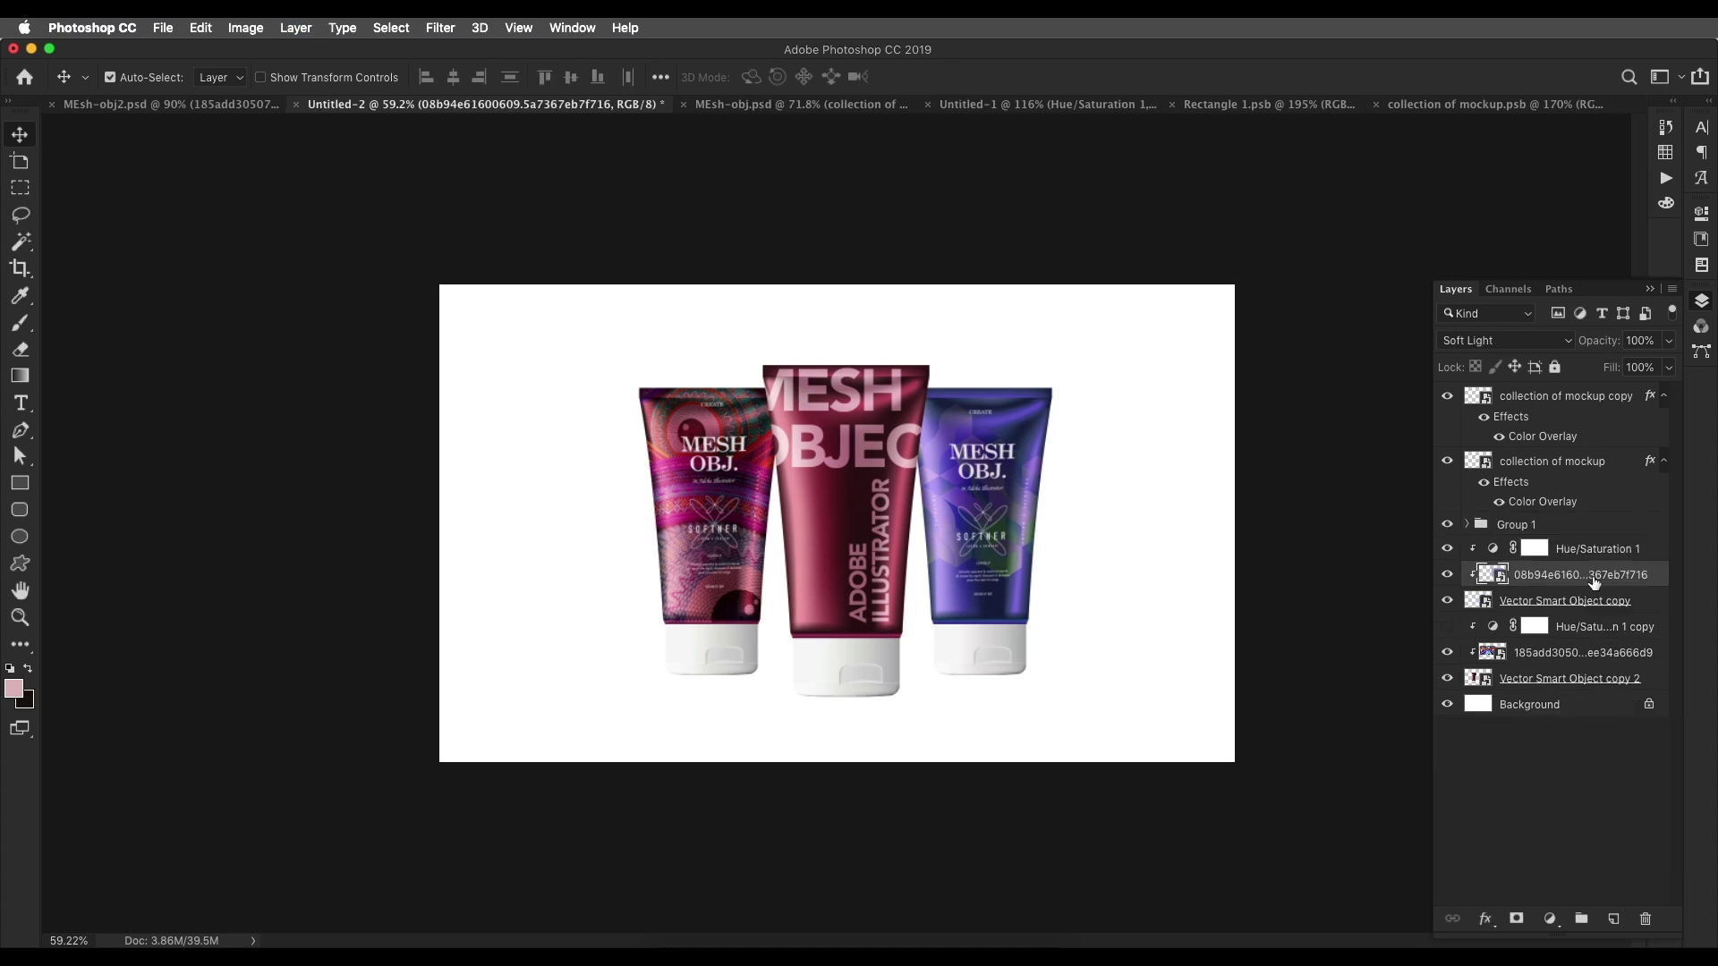
pyautogui.click(1614, 552)
pyautogui.click(1615, 600)
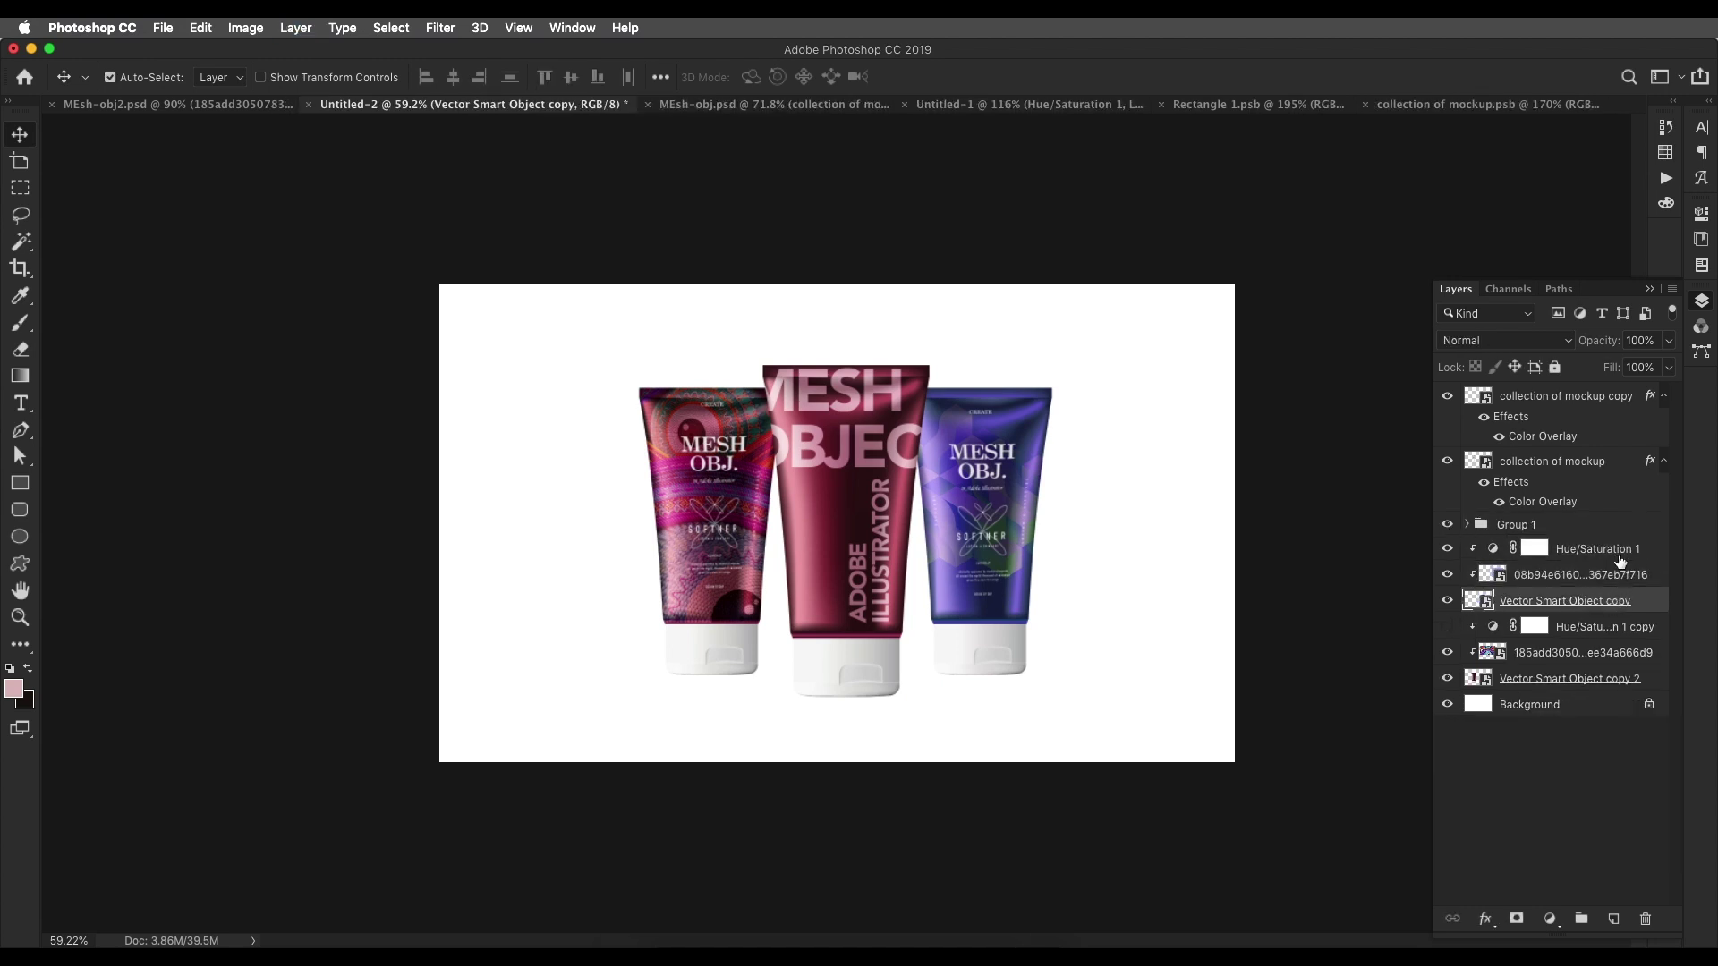
pyautogui.keyDown('shift'); pyautogui.click(1620, 550); pyautogui.keyUp('shift')
pyautogui.press('super+g')
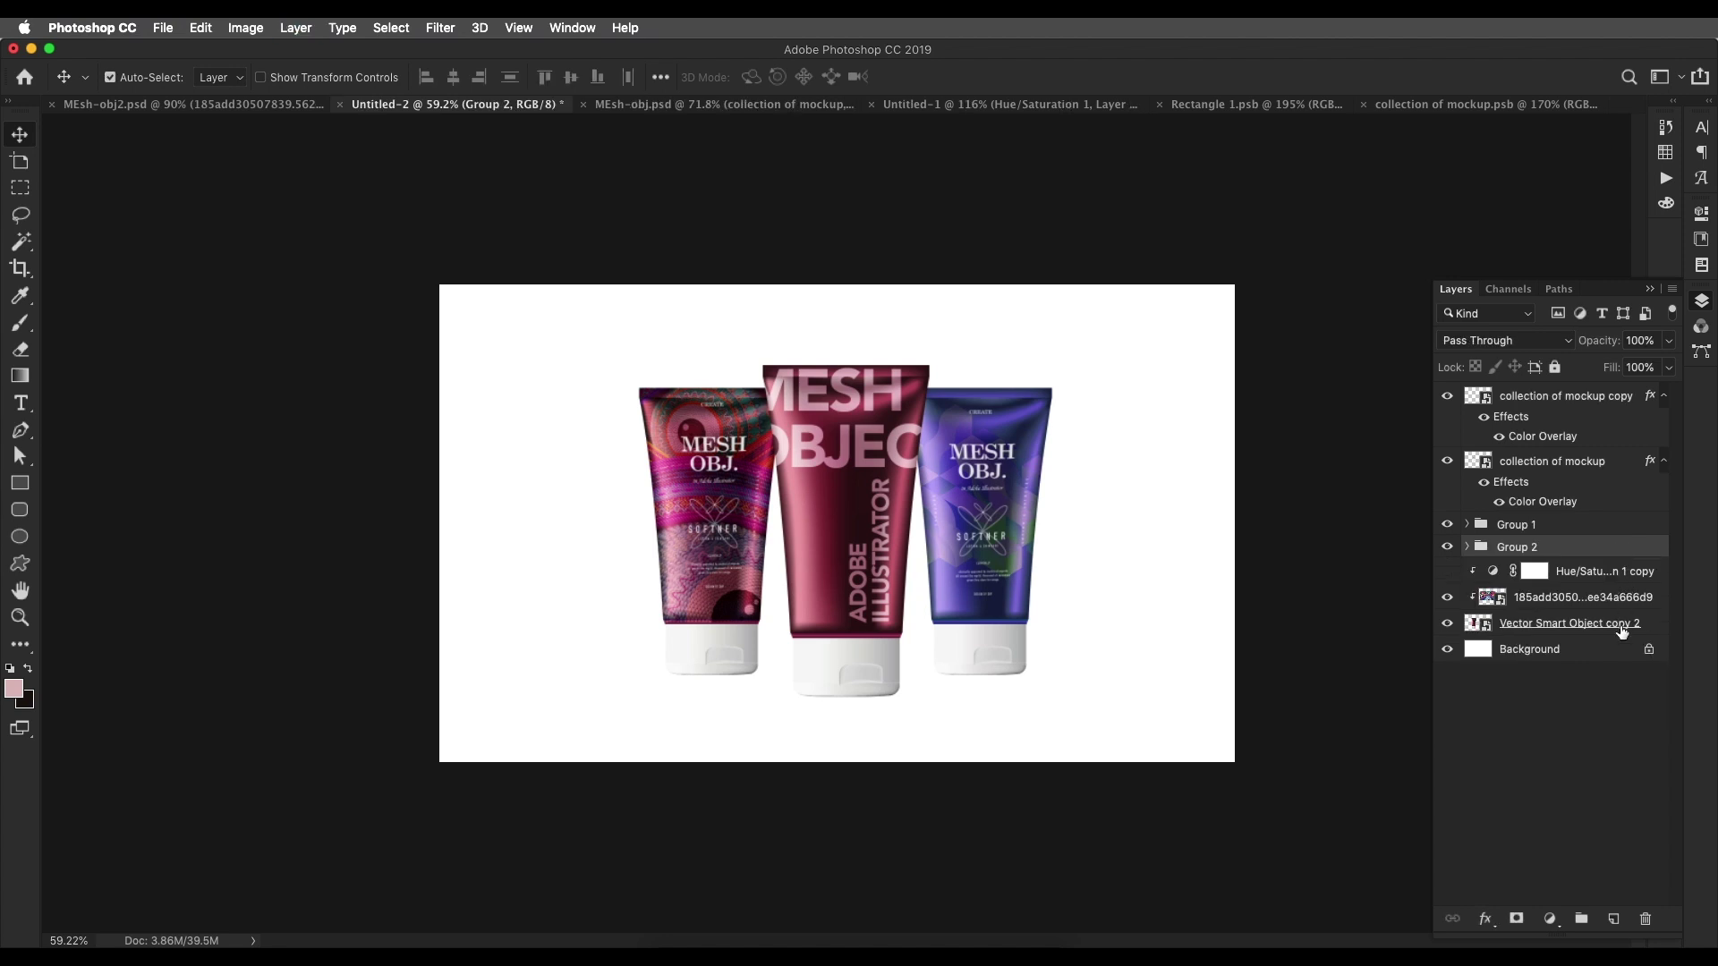
pyautogui.click(1622, 631)
pyautogui.keyDown('shift'); pyautogui.click(1623, 577); pyautogui.keyUp('shift')
pyautogui.press('super+g')
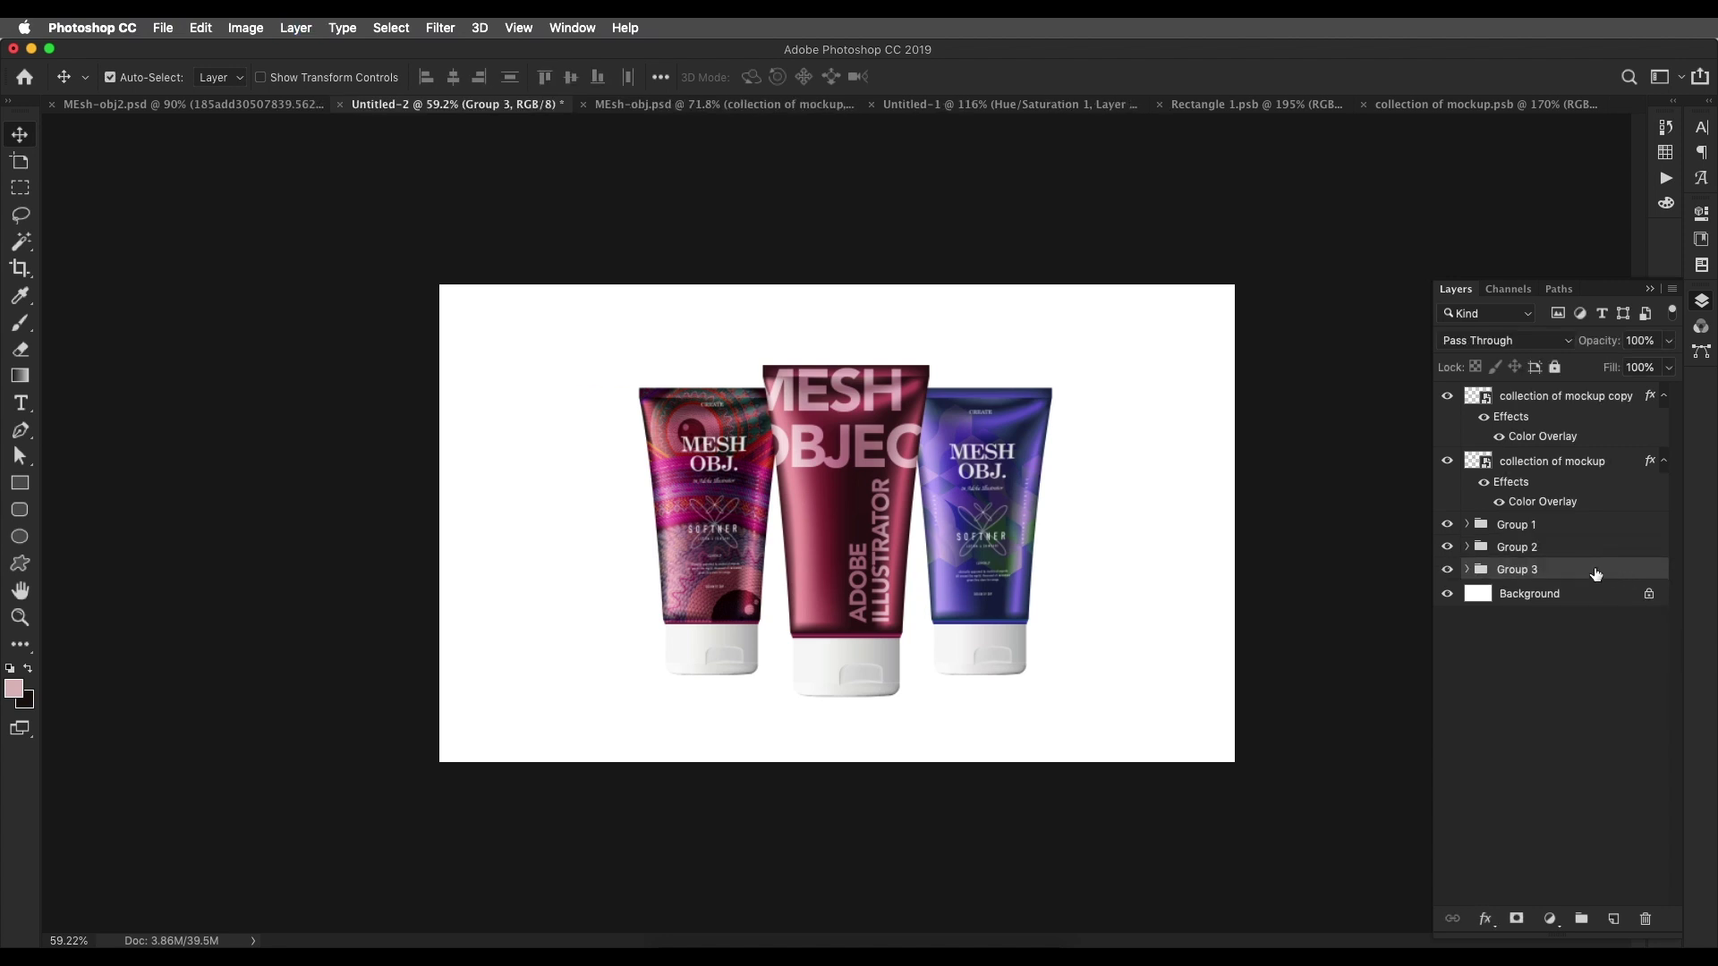
# - Duplicate the centre tube's group and convert the copy to a smart object
pyautogui.click(1593, 528)
pyautogui.moveTo(1554, 535); pyautogui.dragTo(1613, 919)
pyautogui.rightClick(1575, 524)
pyautogui.click(1522, 458)
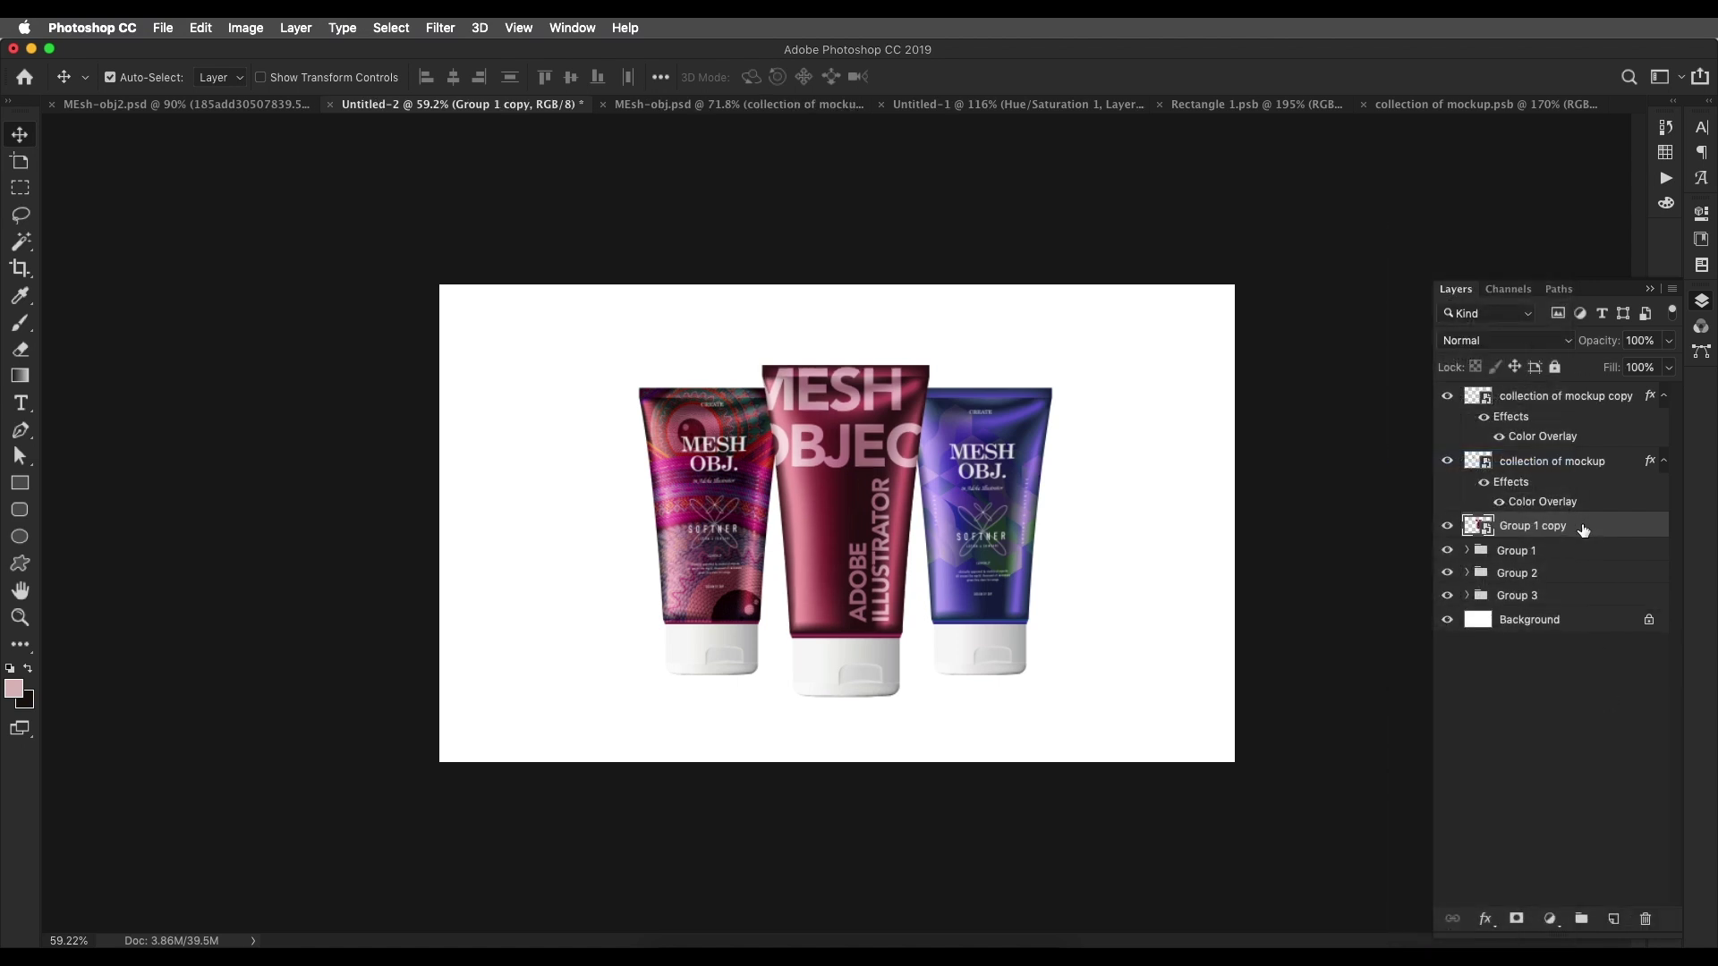
pyautogui.rightClick(1593, 530)
pyautogui.click(1621, 535)
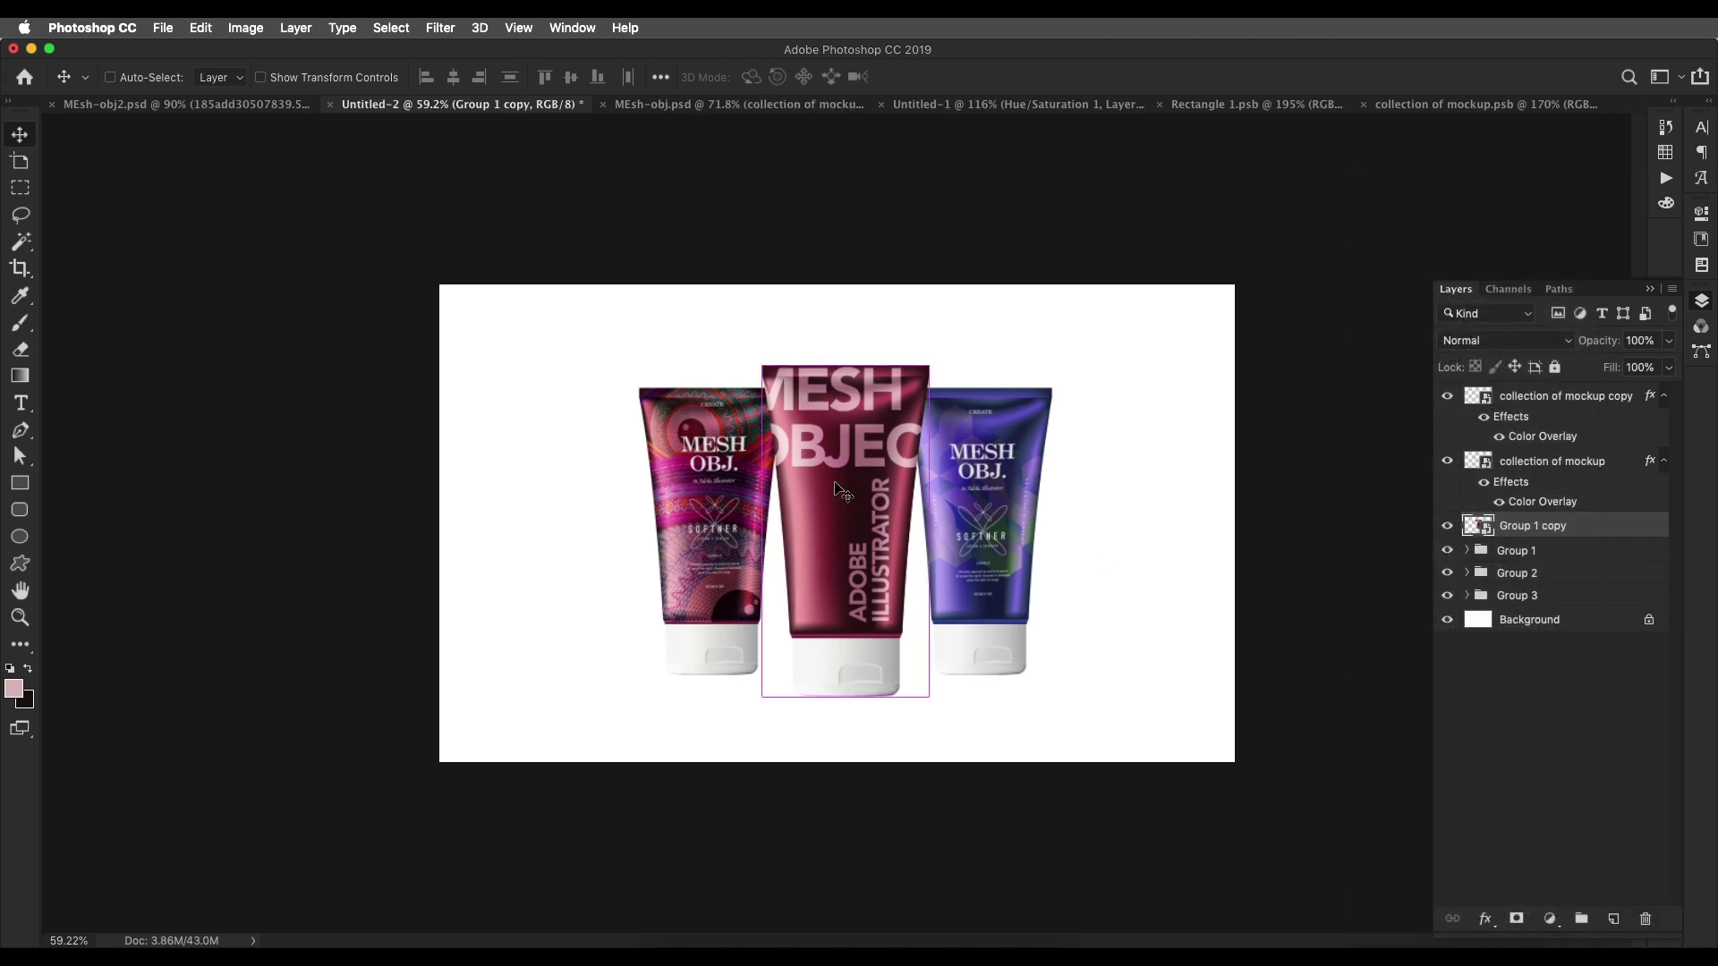
# - Flip the centre tube's copy vertically so it forms a mirrored reflection directly beneath the cap
pyautogui.hotkey('ctrl', 't')
pyautogui.moveTo(856, 366); pyautogui.dragTo(883, 961)
pyautogui.press('Return')
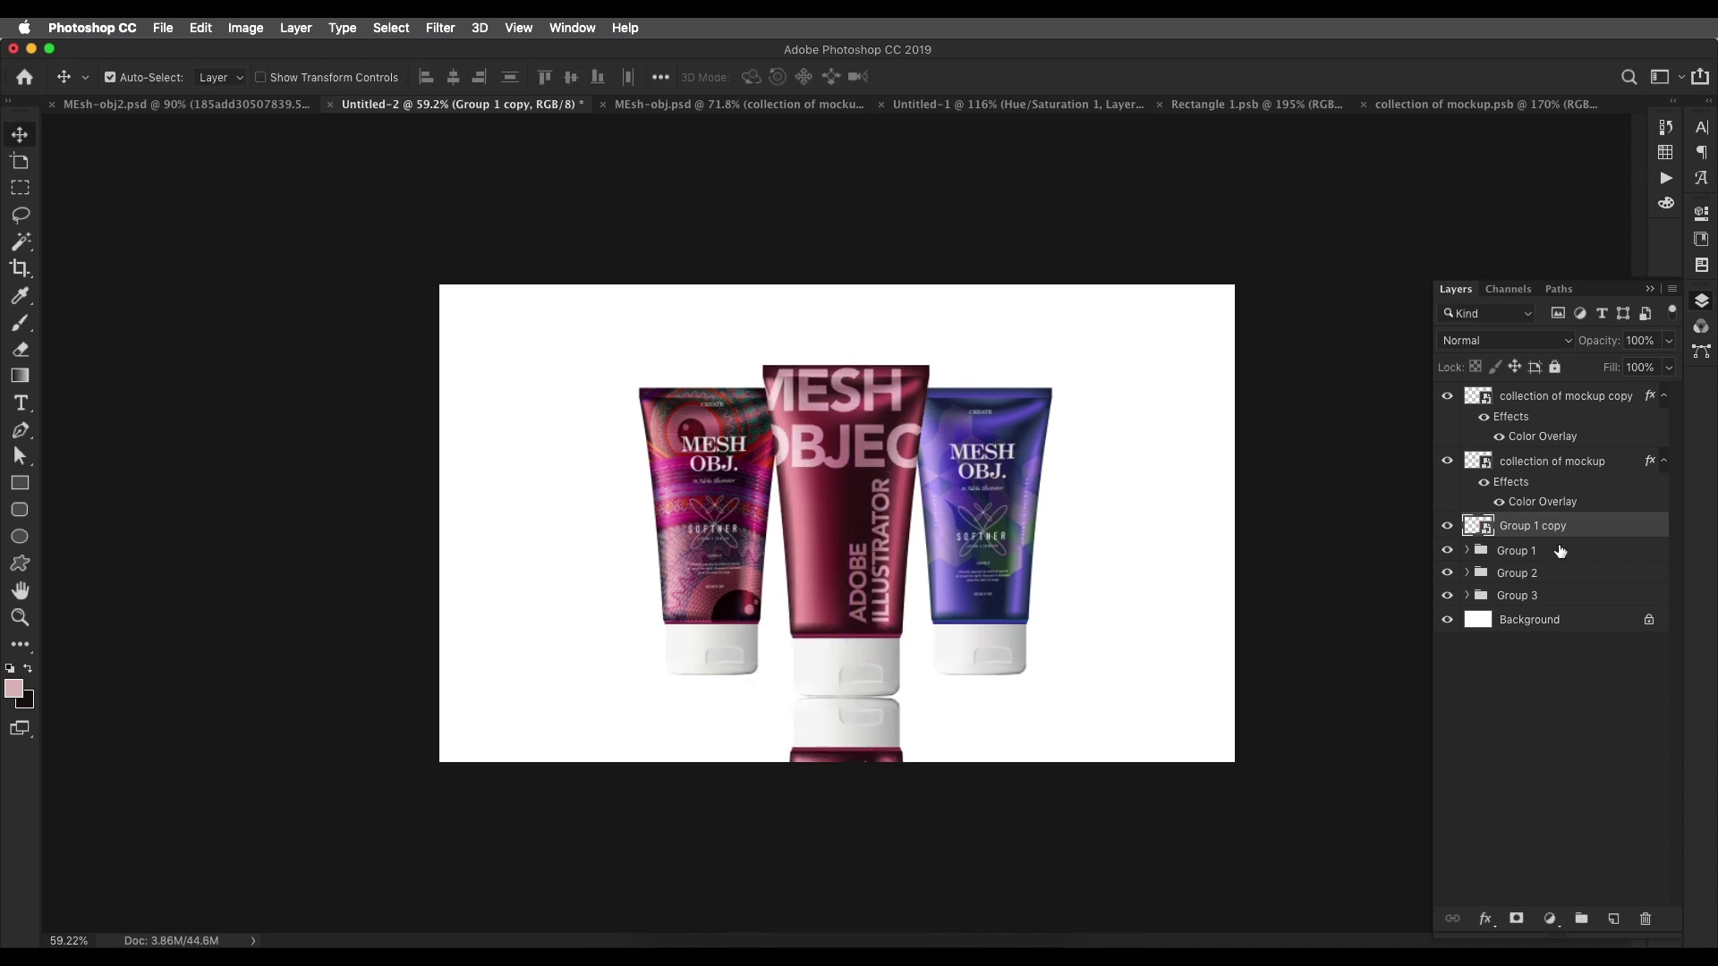
# - Duplicate the right tube's group as a smart object and flip the copy vertically beneath its cap
pyautogui.click(1600, 552)
pyautogui.moveTo(1608, 577); pyautogui.dragTo(1613, 918)
pyautogui.rightClick(1576, 576)
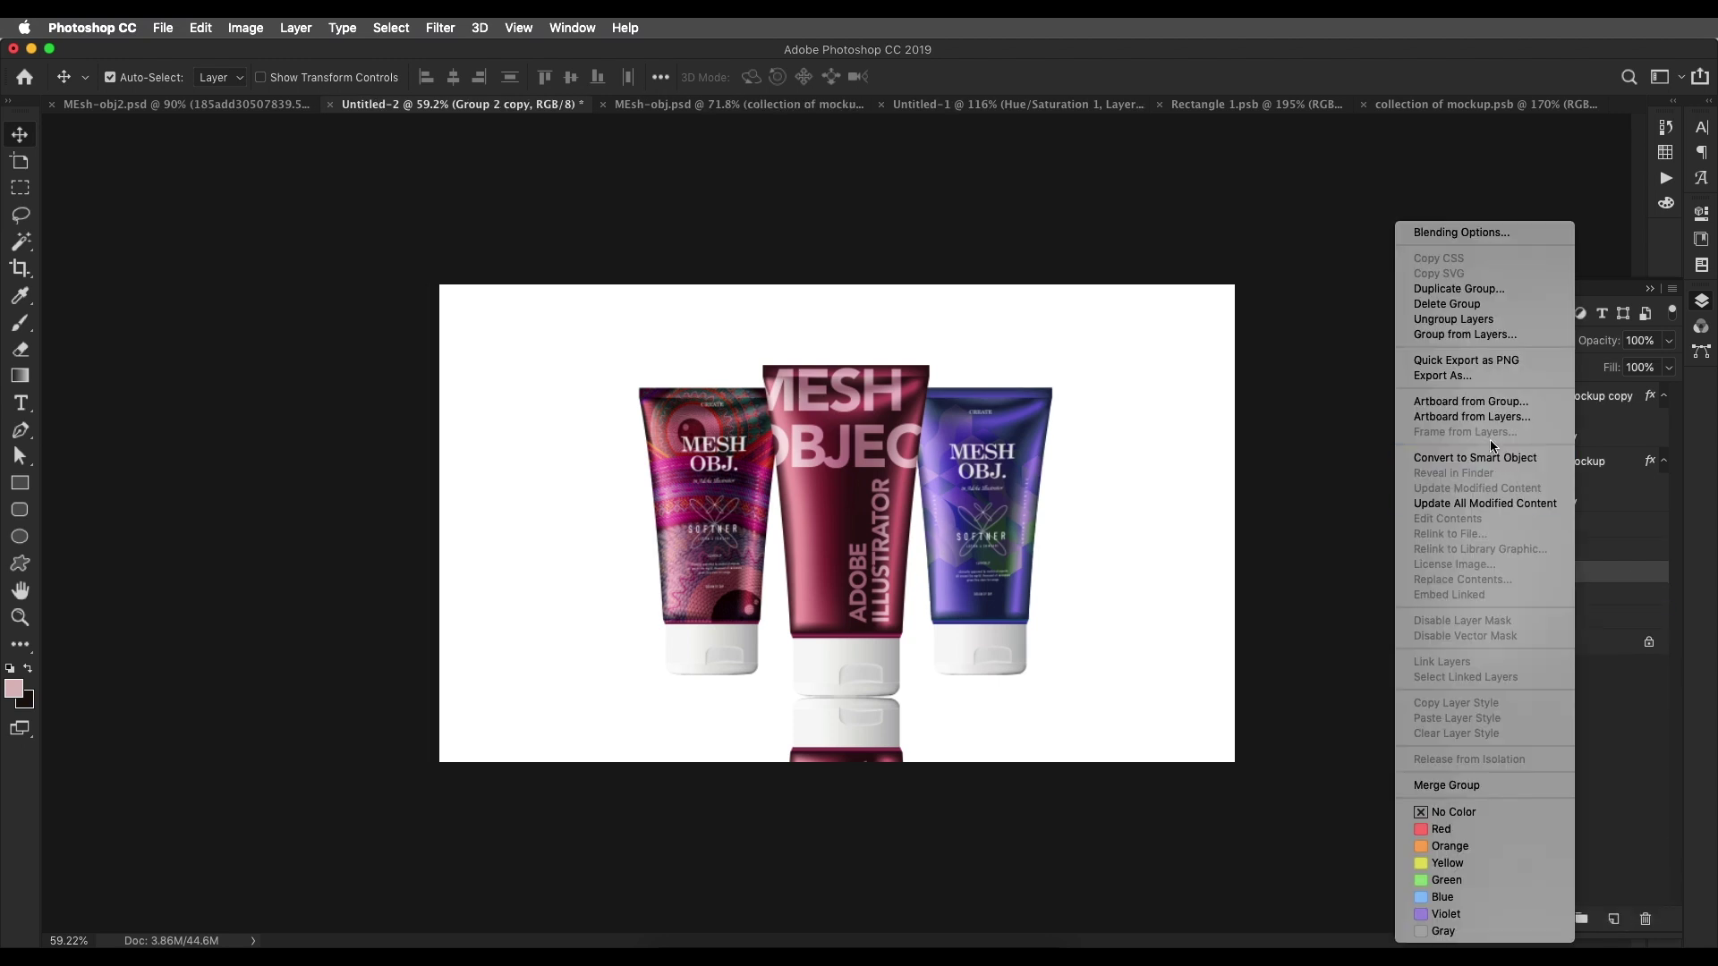
pyautogui.click(1487, 464)
pyautogui.hotkey('ctrl', 't')
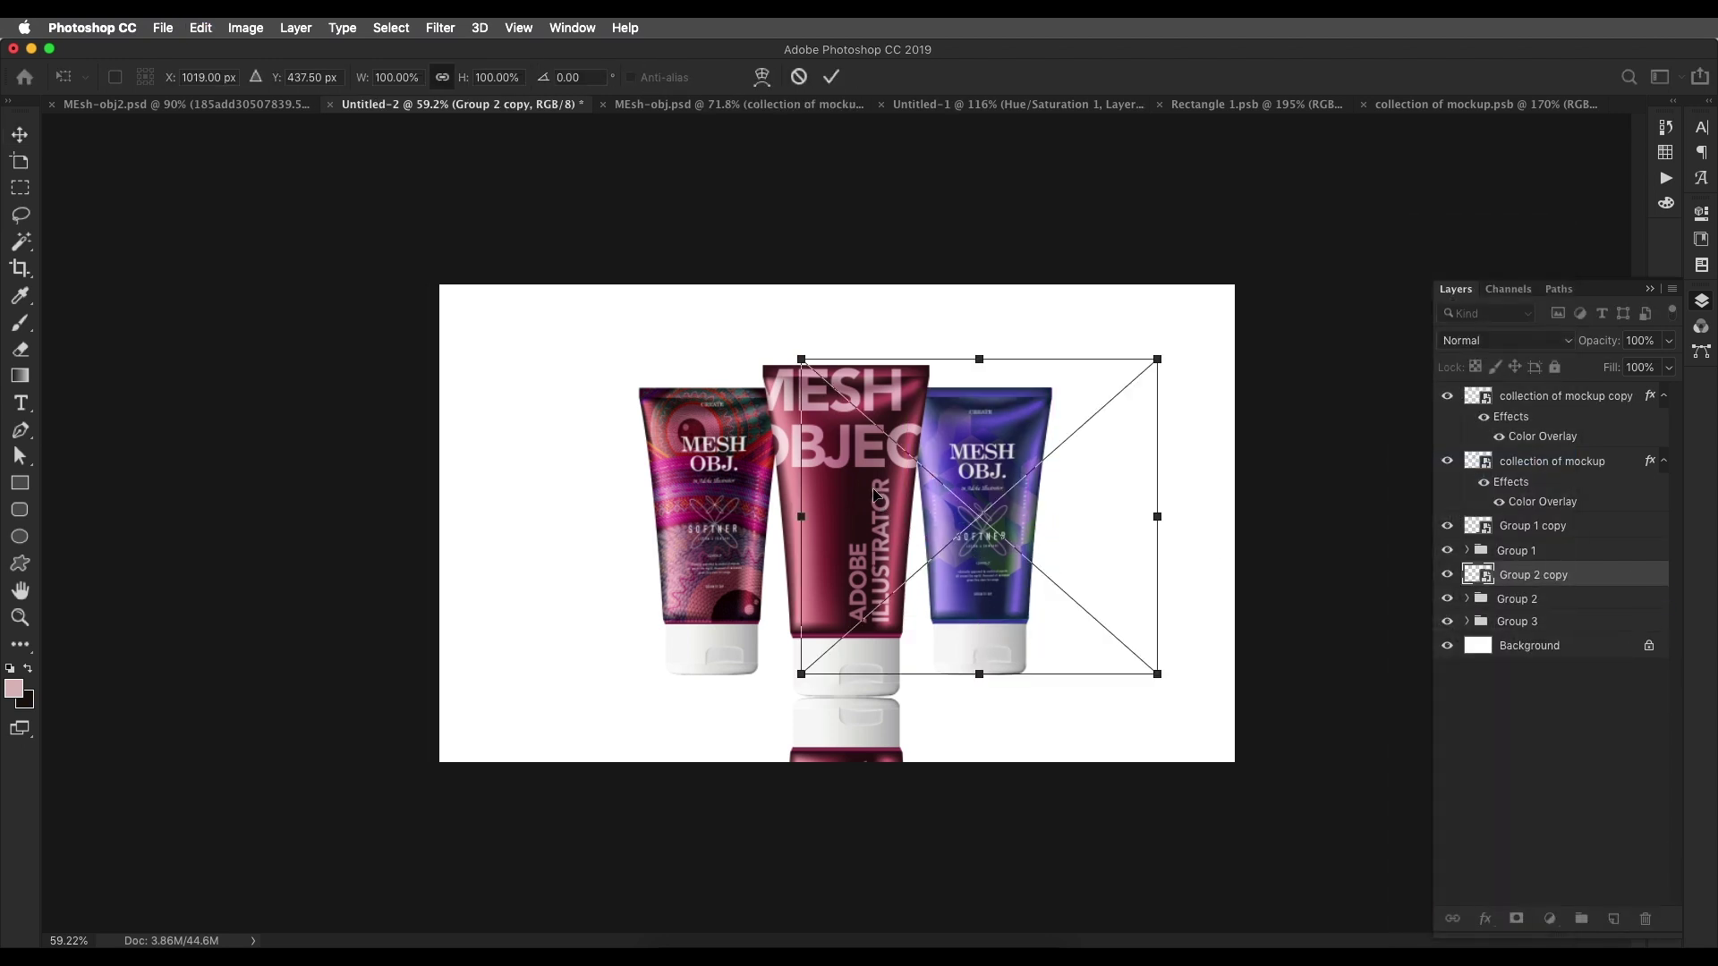
pyautogui.moveTo(981, 360); pyautogui.dragTo(980, 932)
pyautogui.press('Return')
# - Duplicate the left tube's group as a smart object and flip the copy vertically beneath its cap
pyautogui.moveTo(1521, 621); pyautogui.dragTo(1613, 919)
pyautogui.rightClick(1565, 620)
pyautogui.click(1487, 463)
pyautogui.hotkey('ctrl', 't')
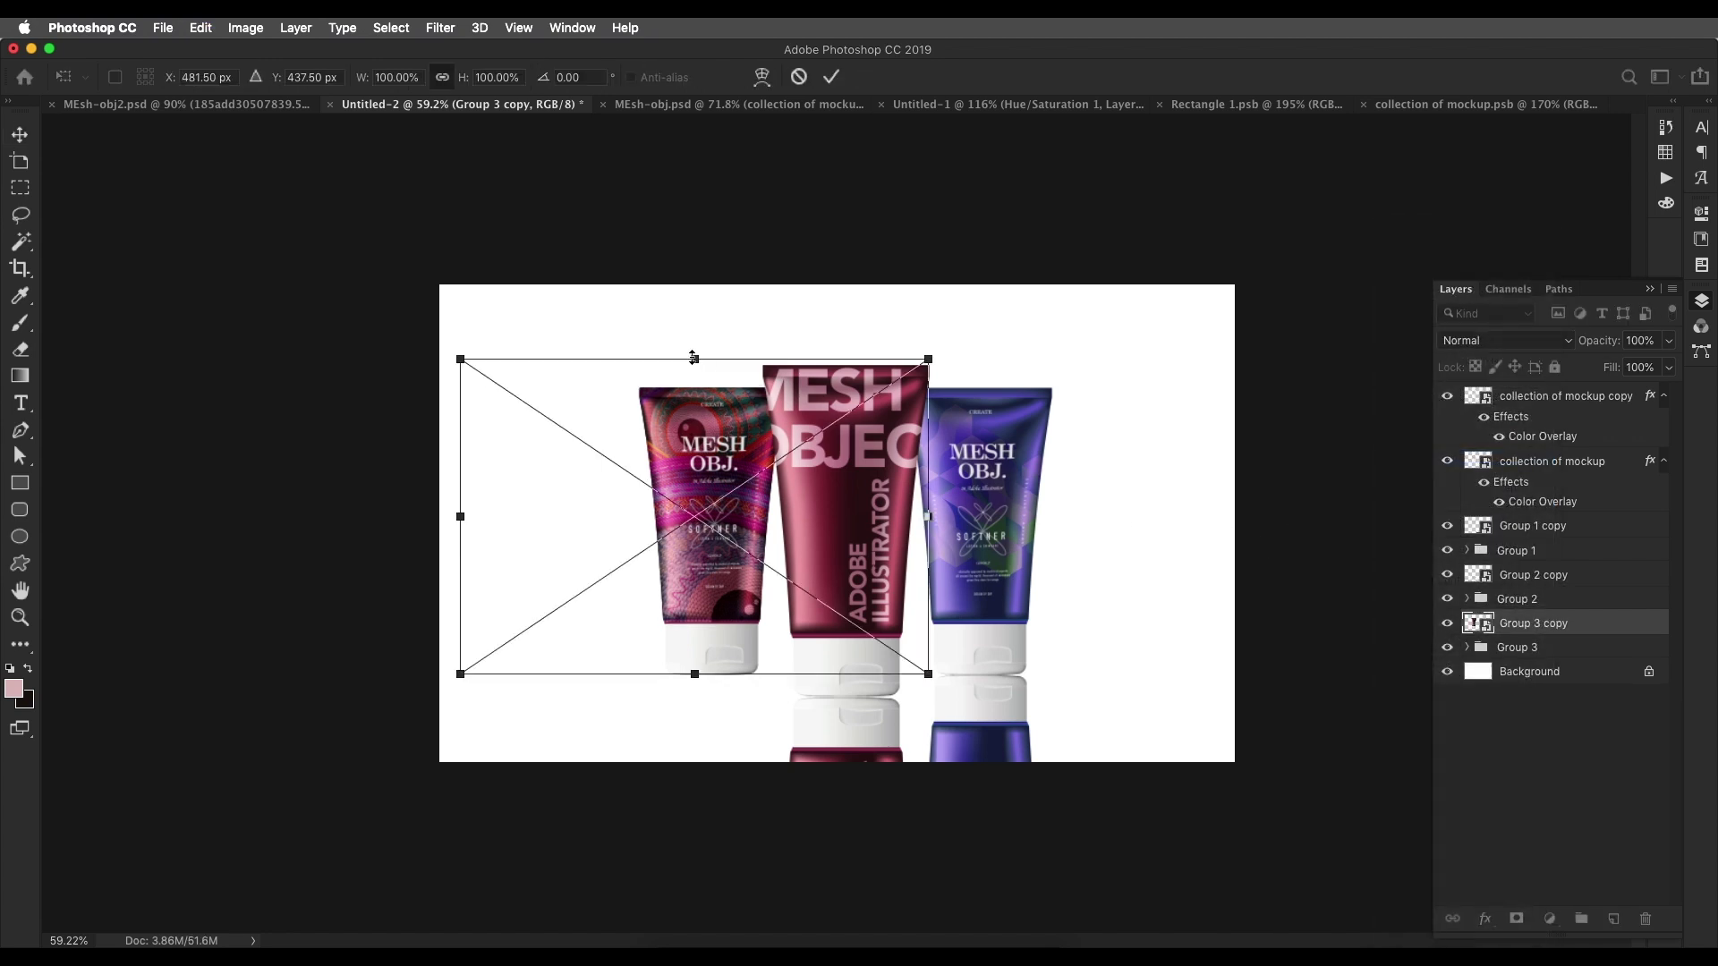
pyautogui.moveTo(693, 358); pyautogui.dragTo(694, 932)
pyautogui.press('Return')
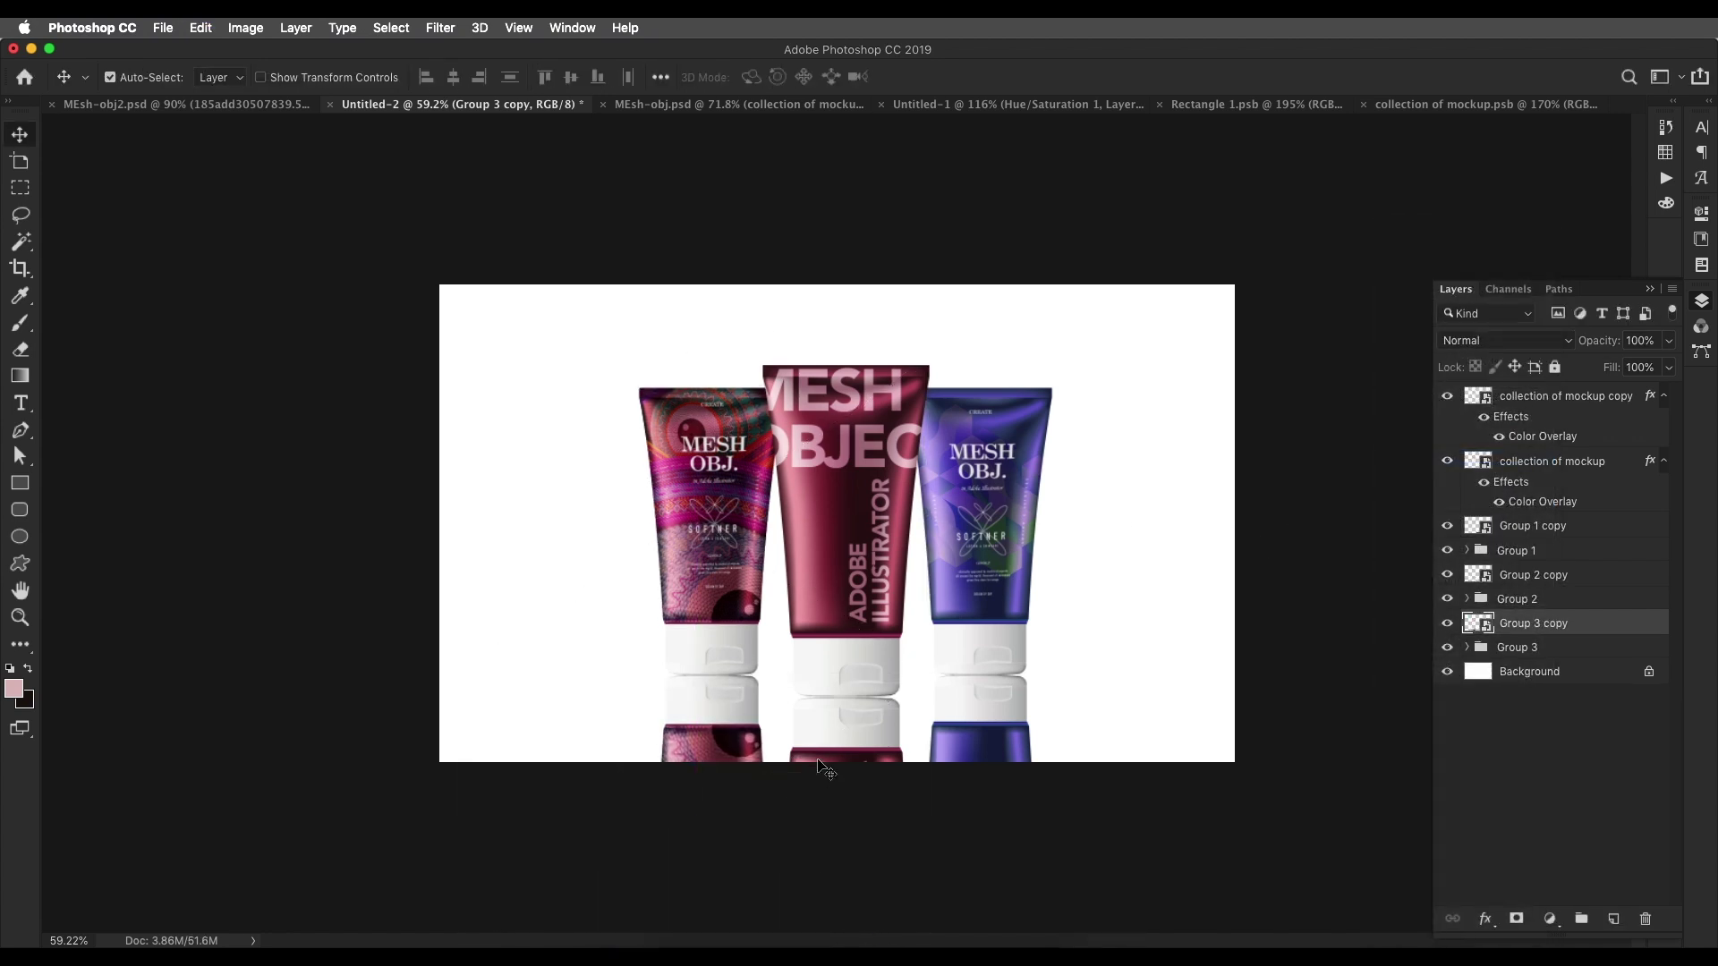
# - Move the three reflection copies below all tube groups in the layer order, just above the Background
pyautogui.scroll(1, 816, 765)
pyautogui.moveTo(1557, 623); pyautogui.dragTo(1561, 658)
pyautogui.moveTo(1568, 575); pyautogui.dragTo(1568, 634)
pyautogui.moveTo(1569, 528); pyautogui.dragTo(1576, 606)
# - Set the three reflection layers' opacity to 78% and group them together
pyautogui.keyDown('shift'); pyautogui.click(1605, 651); pyautogui.keyUp('shift')
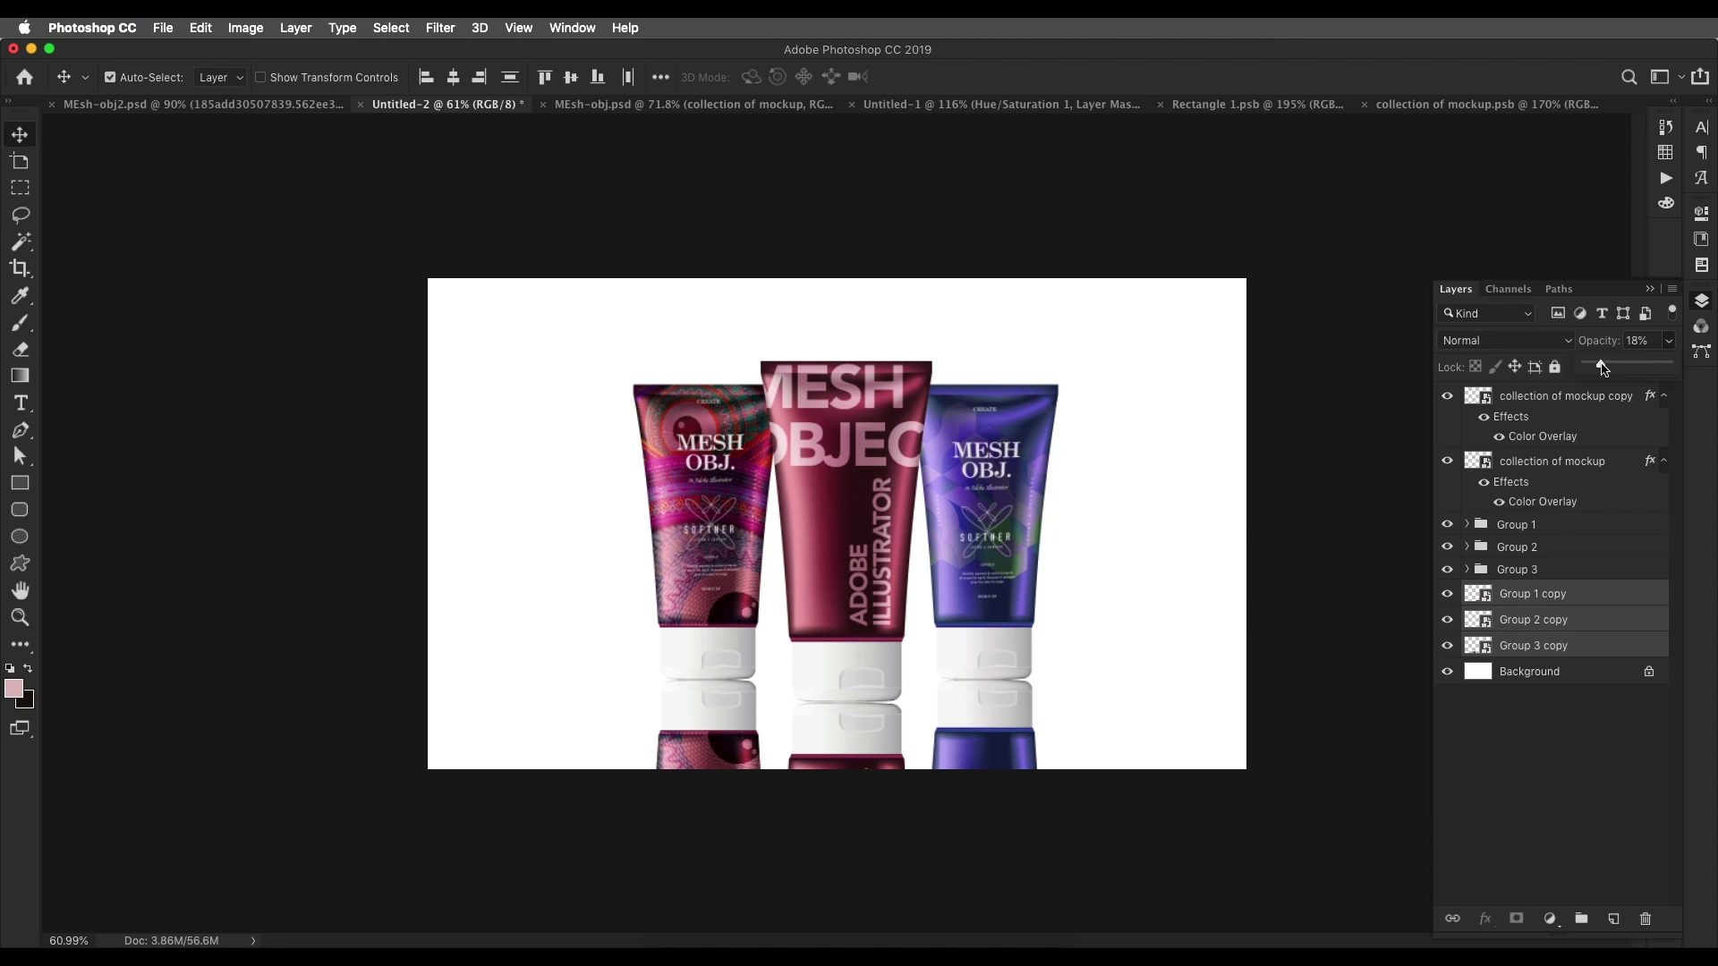
pyautogui.moveTo(1602, 367); pyautogui.dragTo(1660, 529)
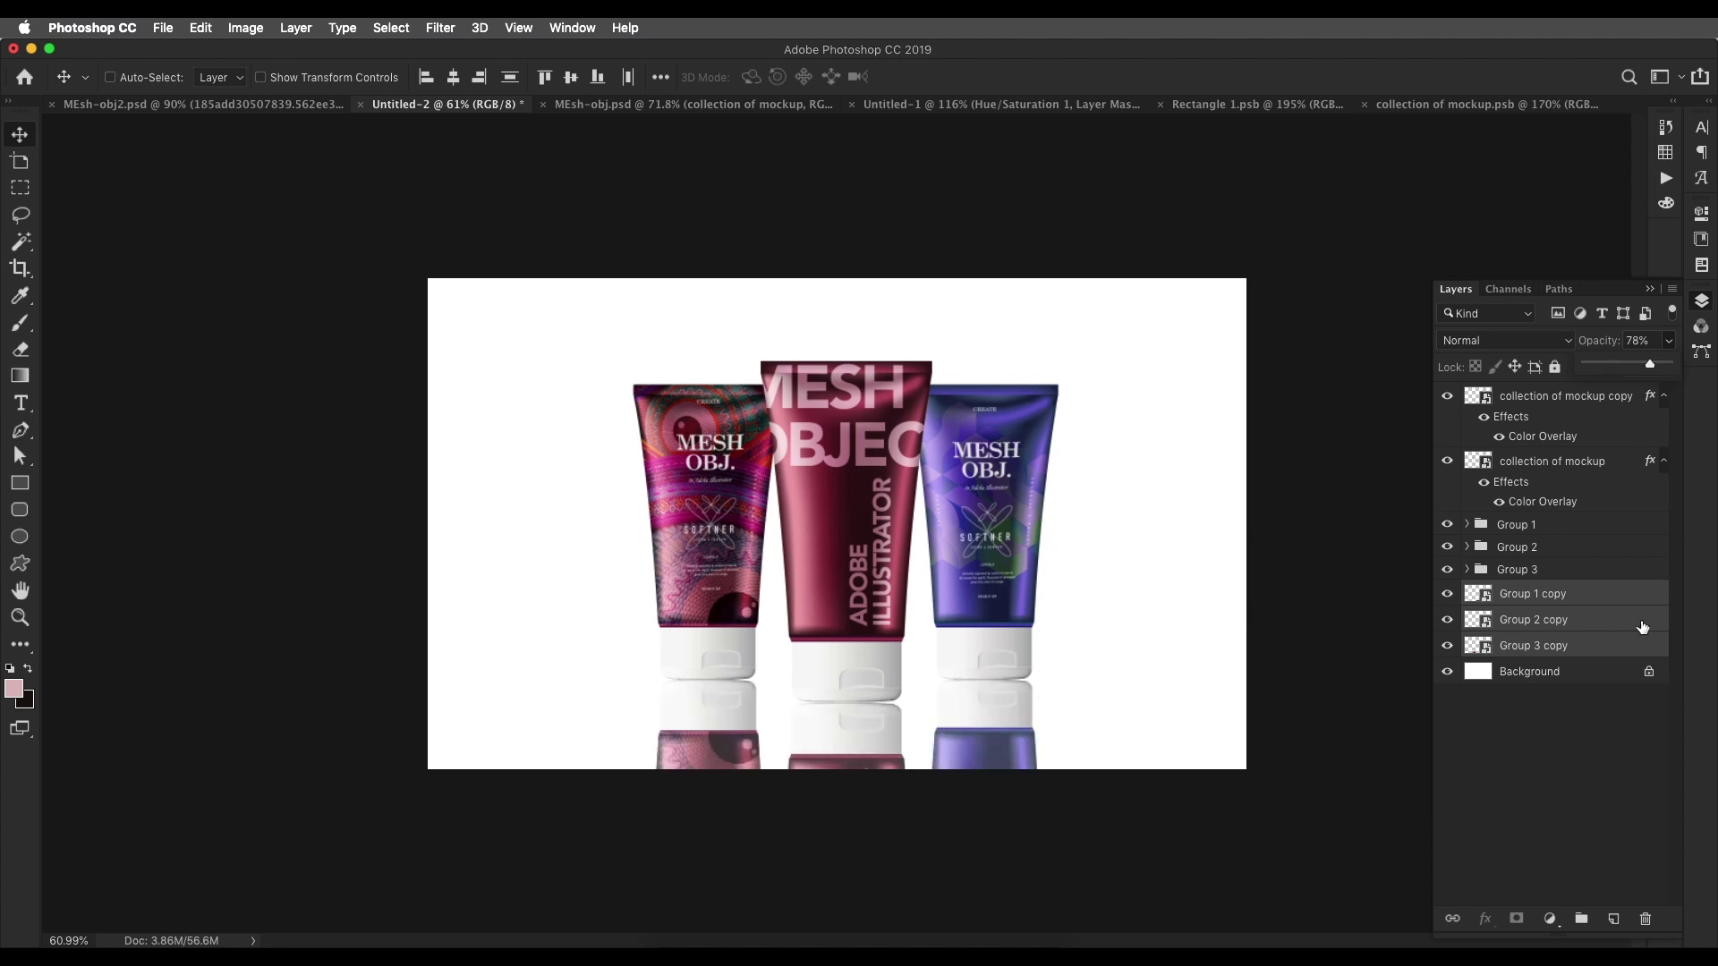
pyautogui.press('super+g')
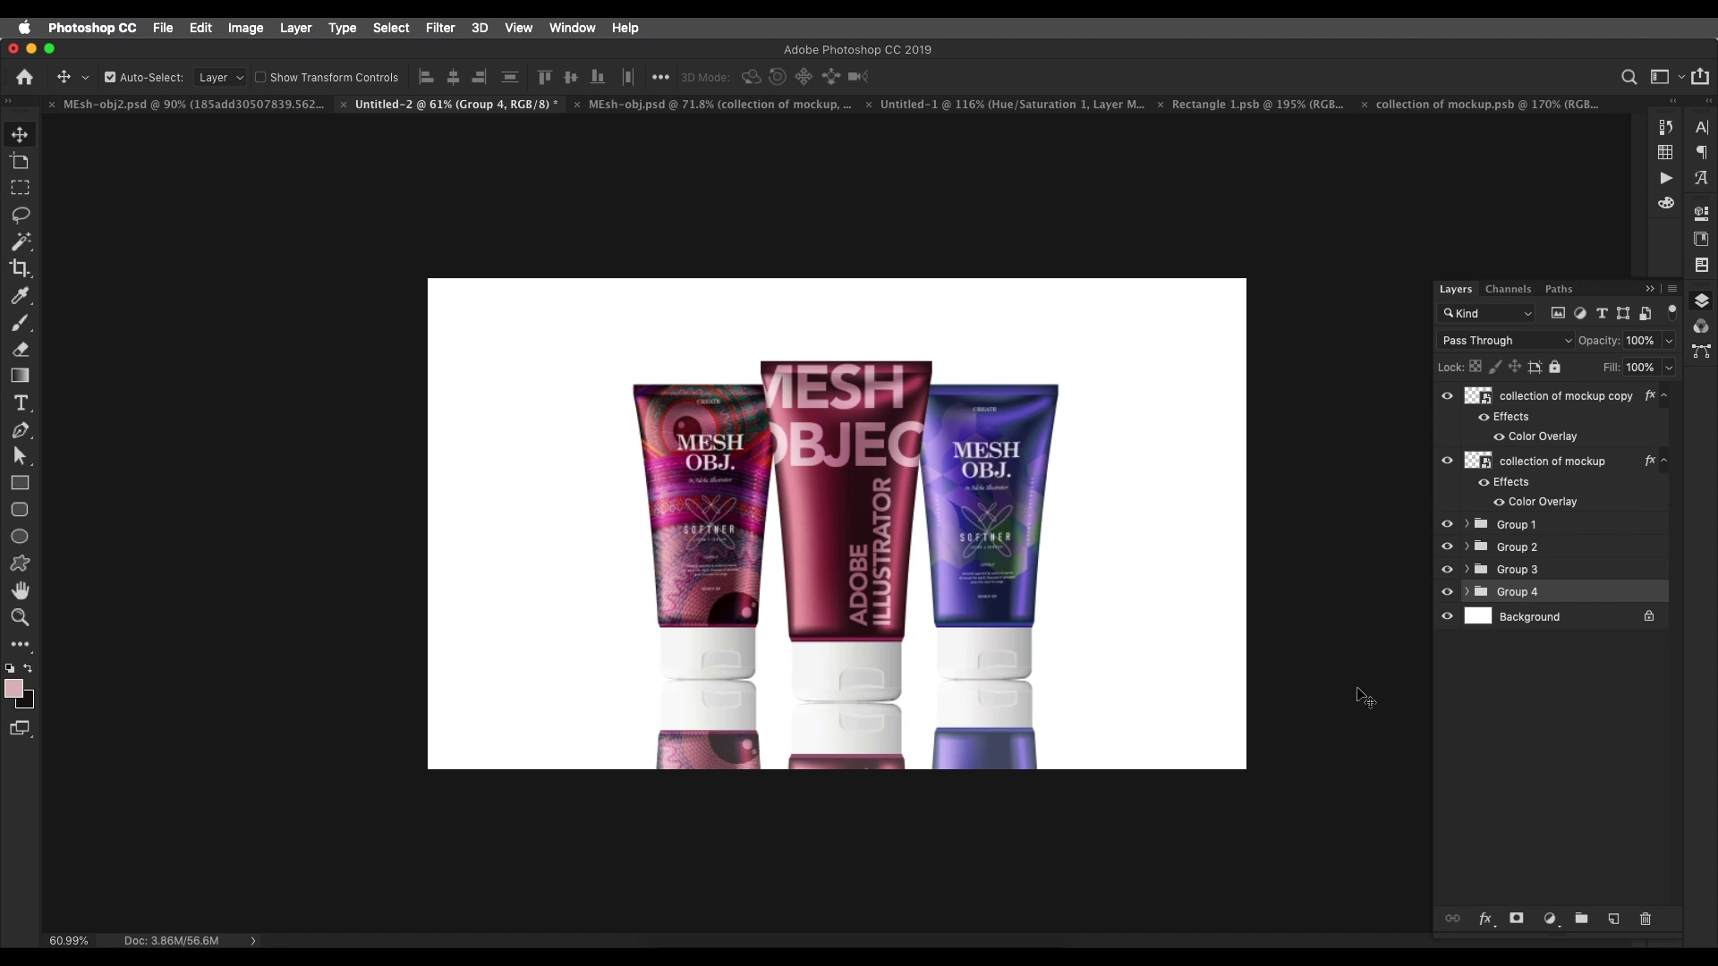
# - Add a layer mask to the reflections group and fade the reflections toward the canvas's lower edge with a black-to-white linear gradient
pyautogui.click(1517, 919)
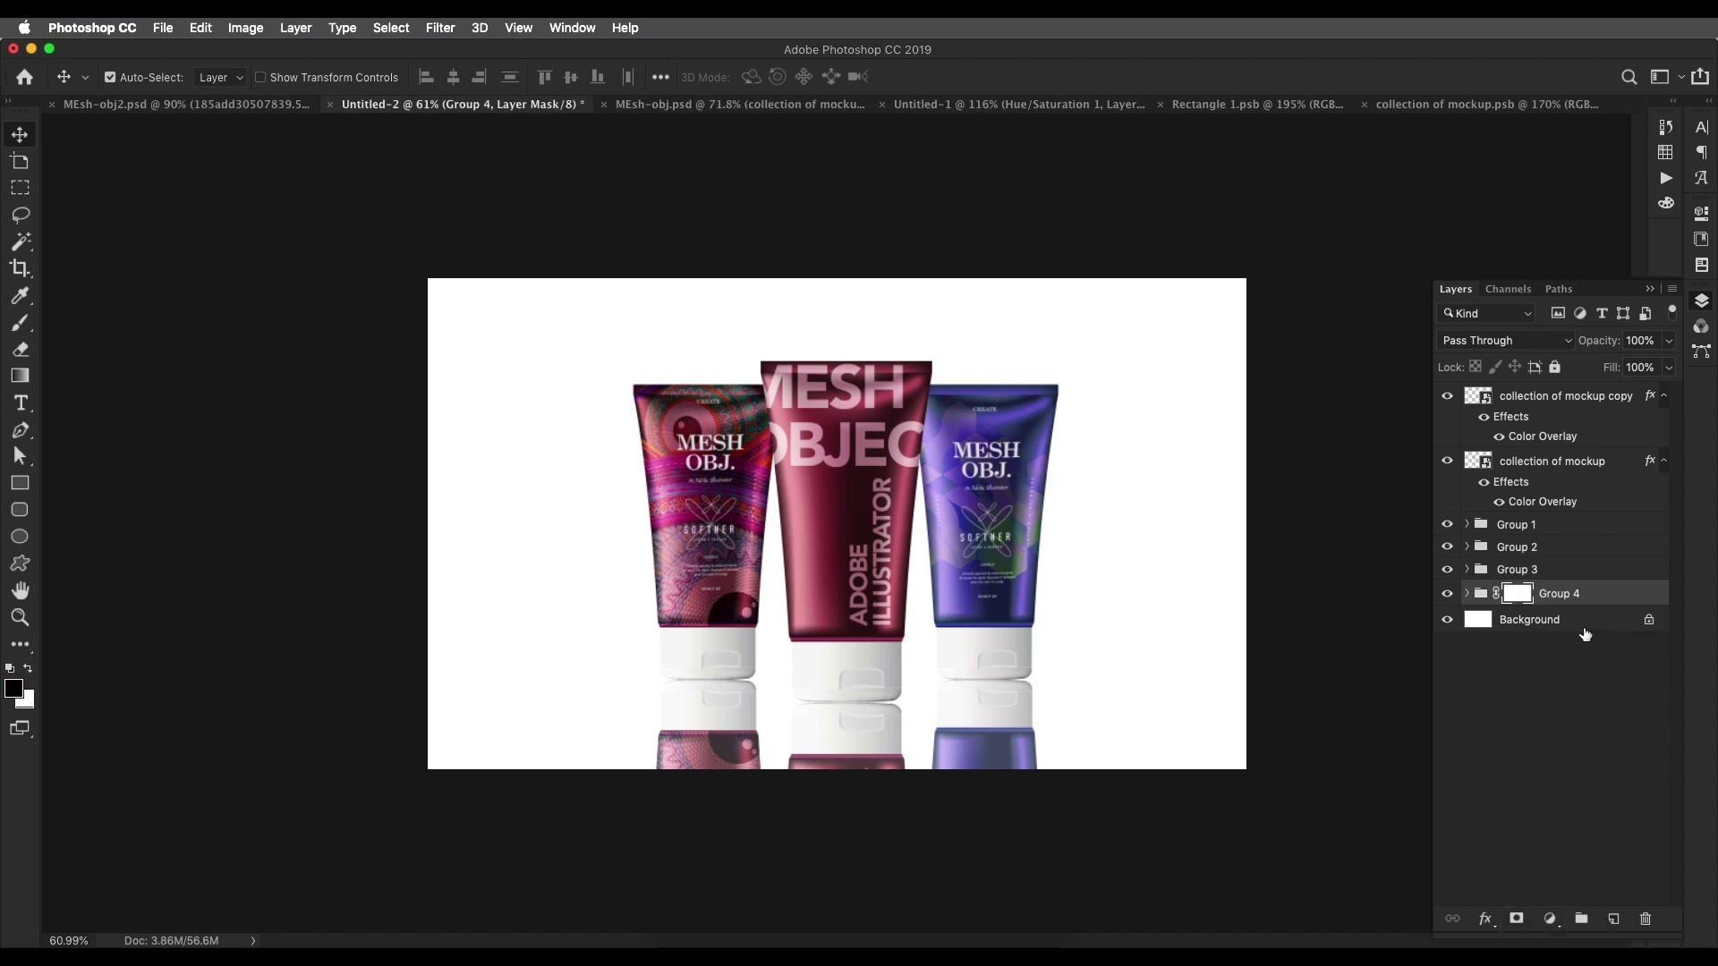
pyautogui.click(20, 377)
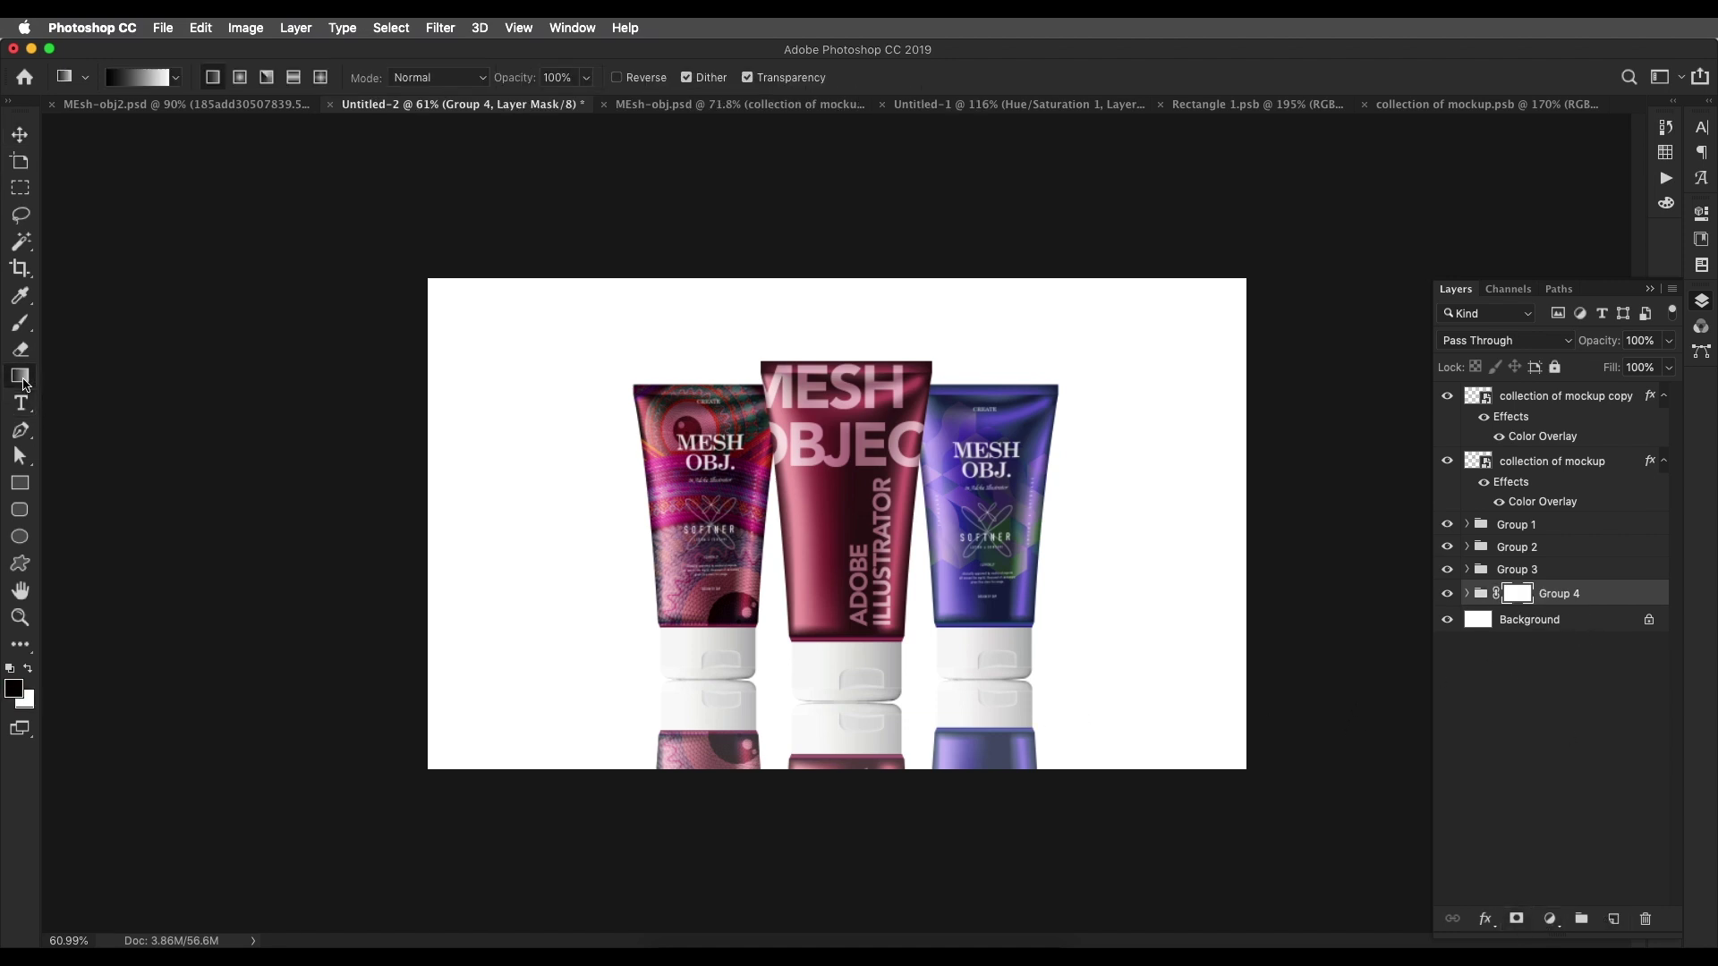
pyautogui.click(164, 79)
pyautogui.click(1388, 189)
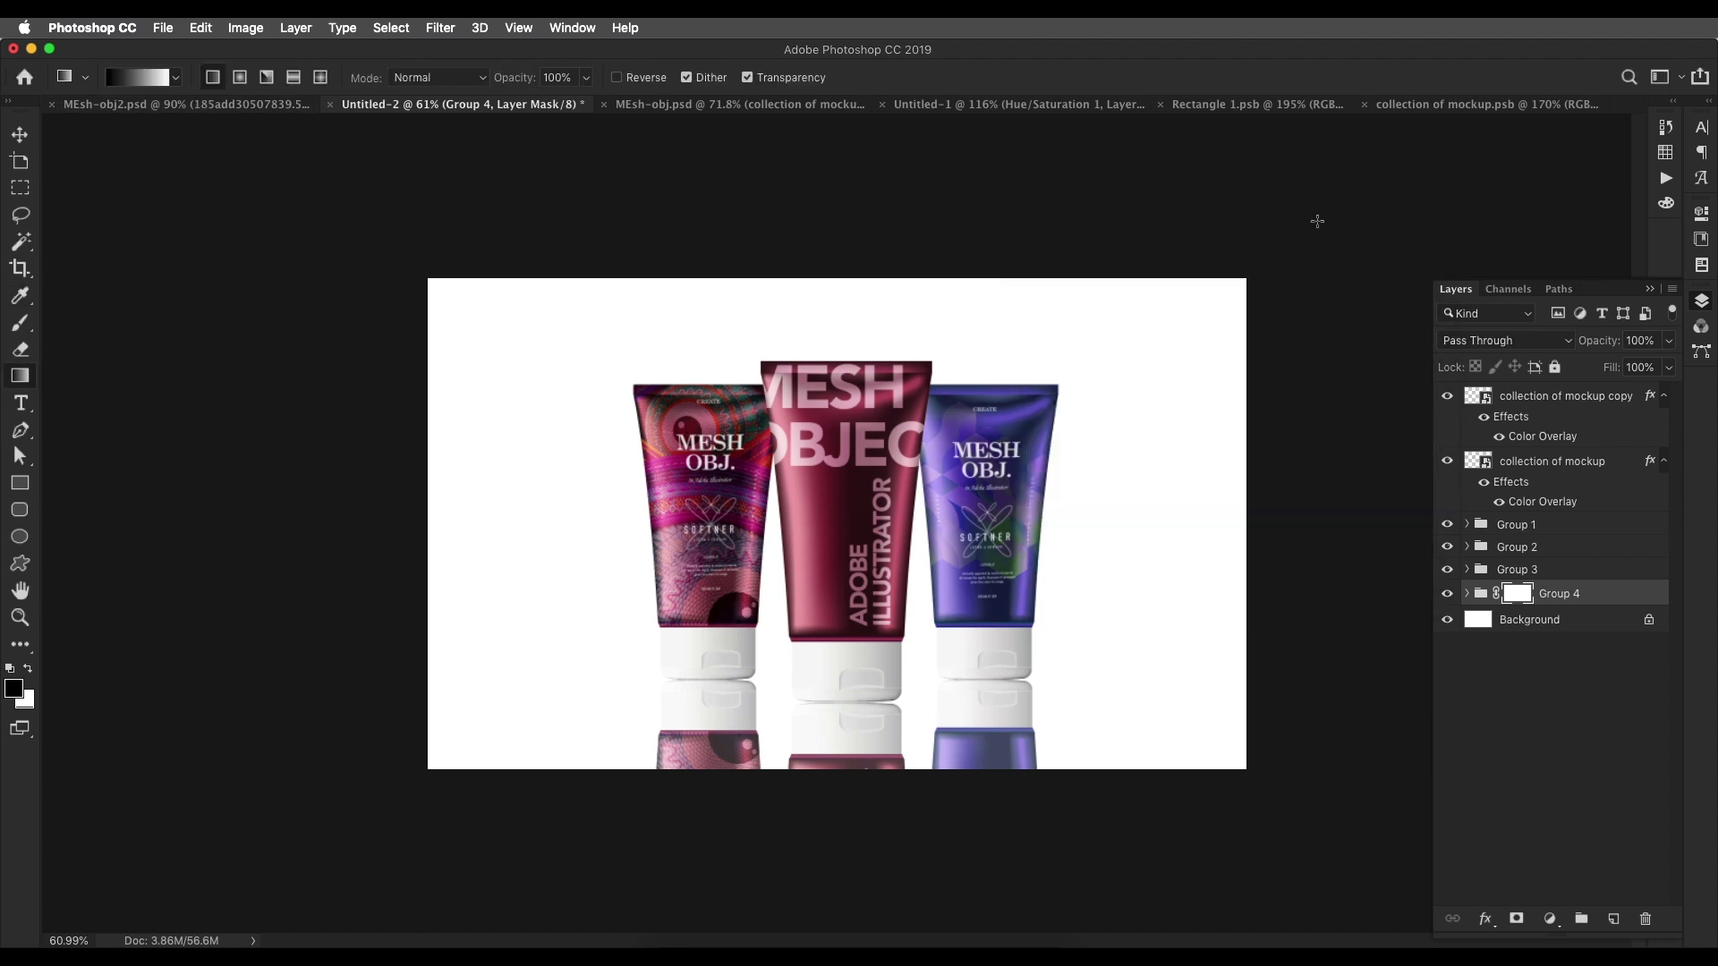
pyautogui.moveTo(818, 692); pyautogui.dragTo(840, 835)
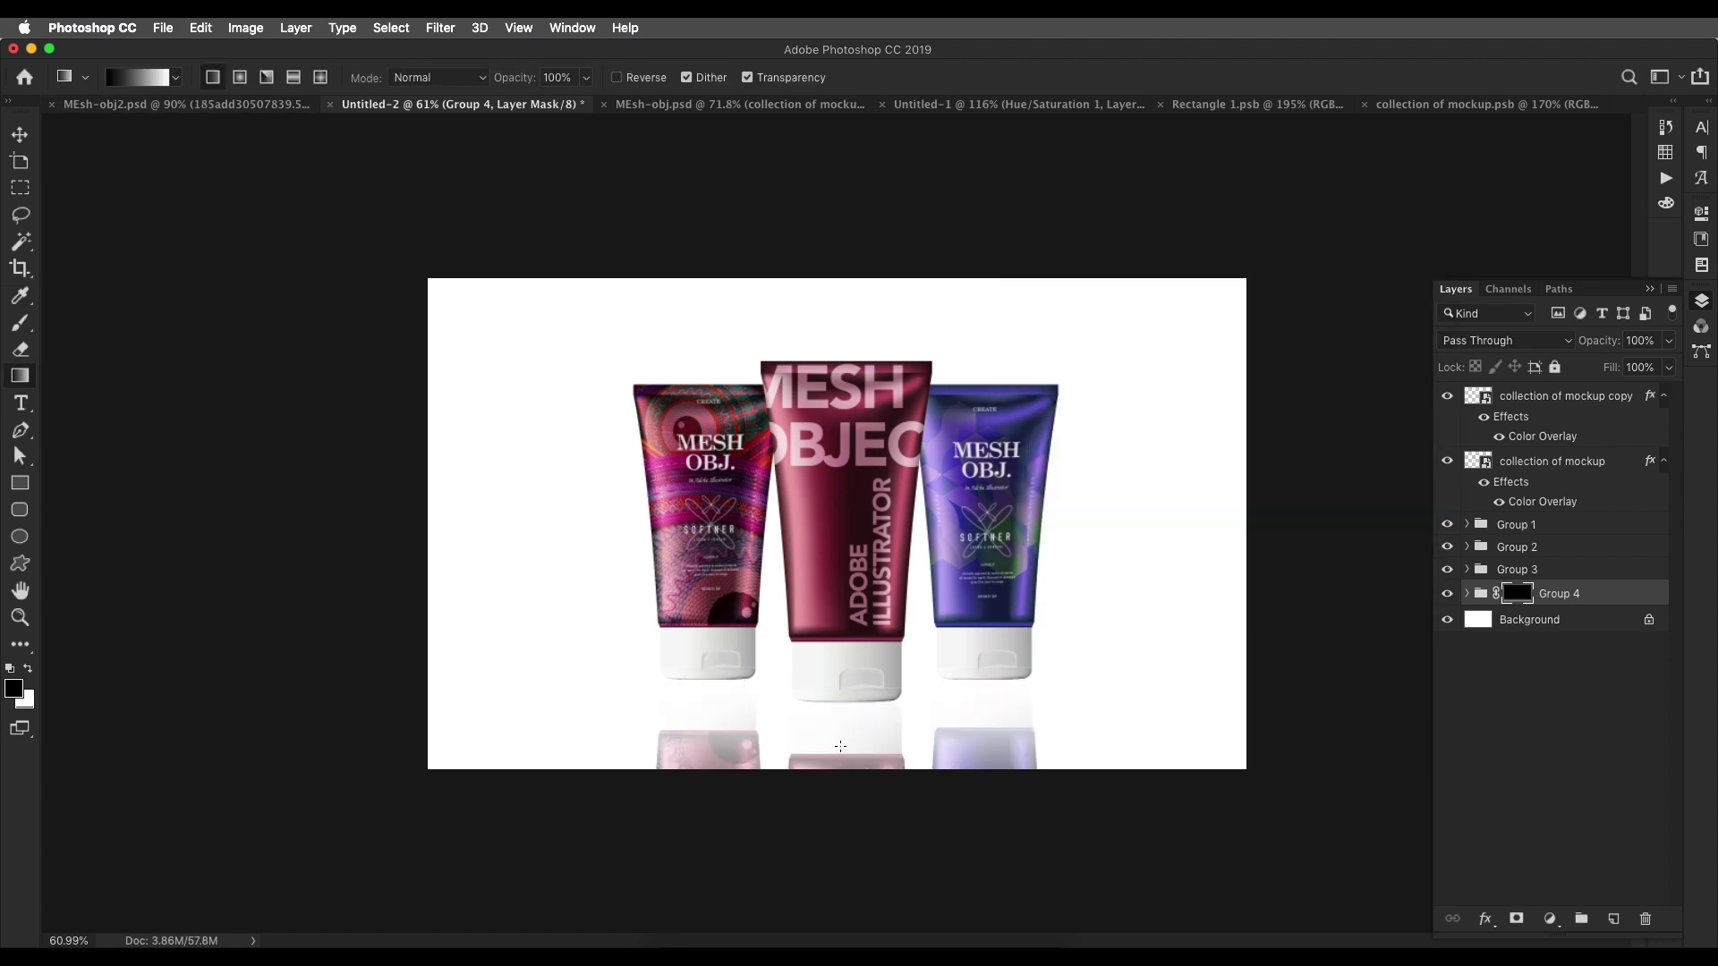
pyautogui.press('super+z')
pyautogui.moveTo(870, 773); pyautogui.dragTo(865, 722)
# - Unlink the mask from the reflections group and transform the mask on its own to soften the reflections' fade
pyautogui.click(1488, 593)
pyautogui.click(1495, 592)
pyautogui.click(1517, 593)
pyautogui.press('v')
pyautogui.press('super+t')
pyautogui.press('Return')
pyautogui.scroll(1, 959, 721)
pyautogui.scroll(3, 989, 729)
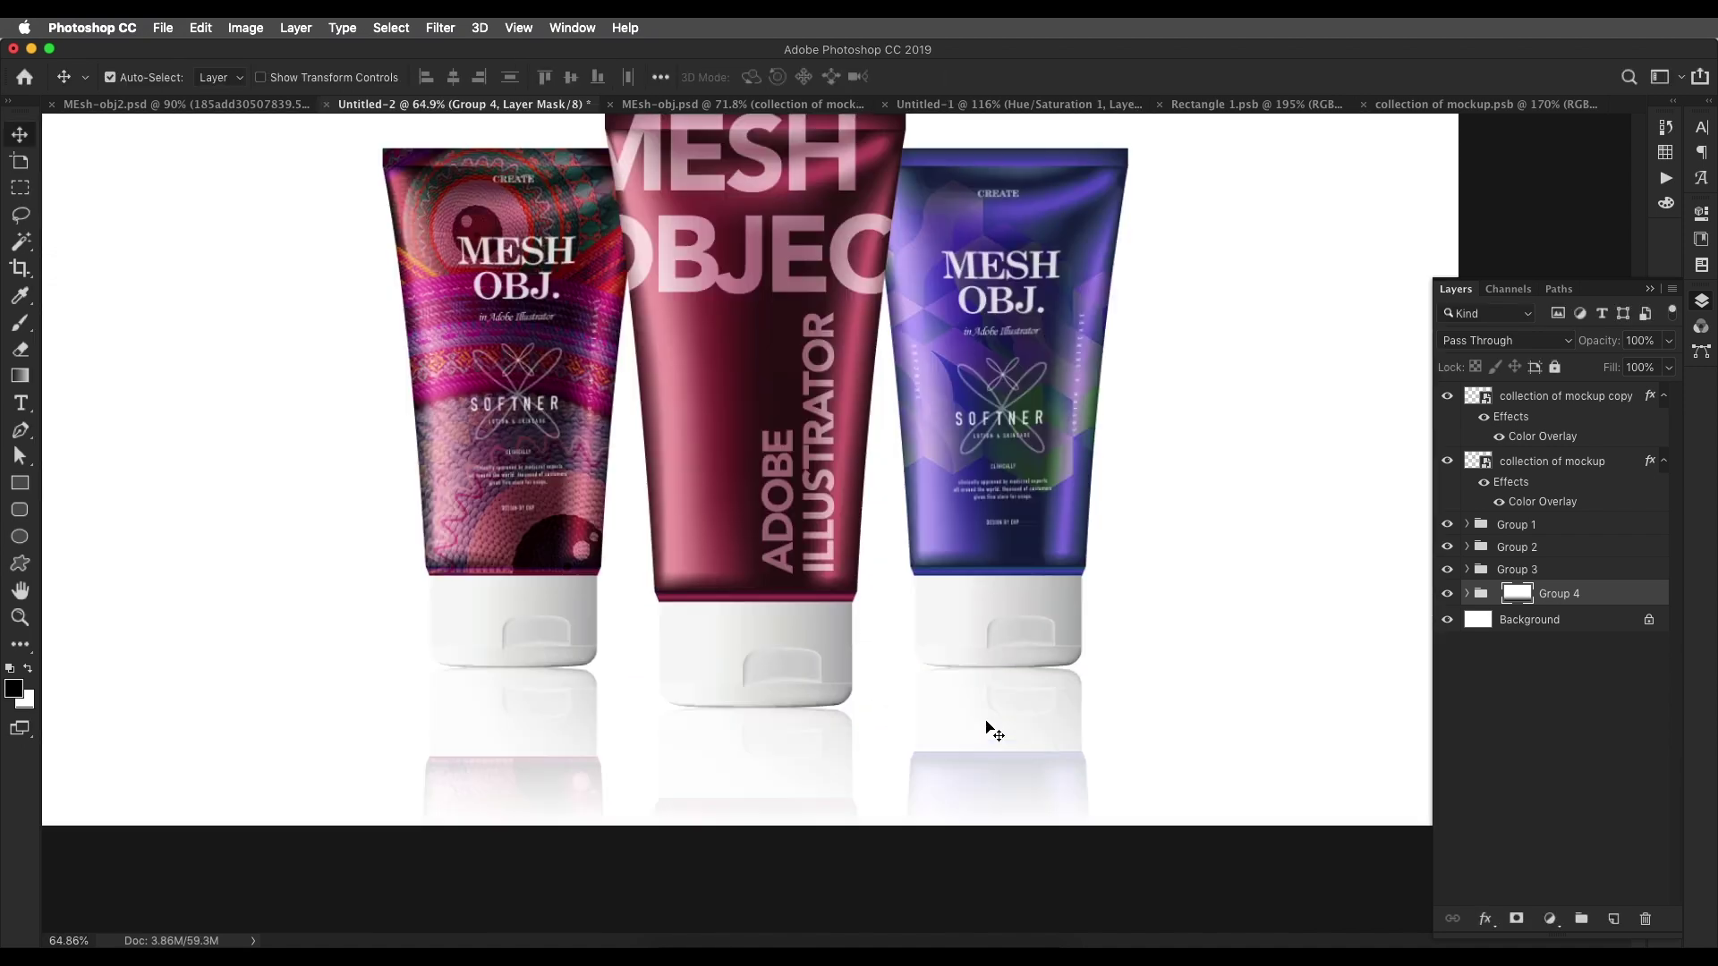
pyautogui.scroll(-2, 659, 722)
pyautogui.scroll(1, 659, 721)
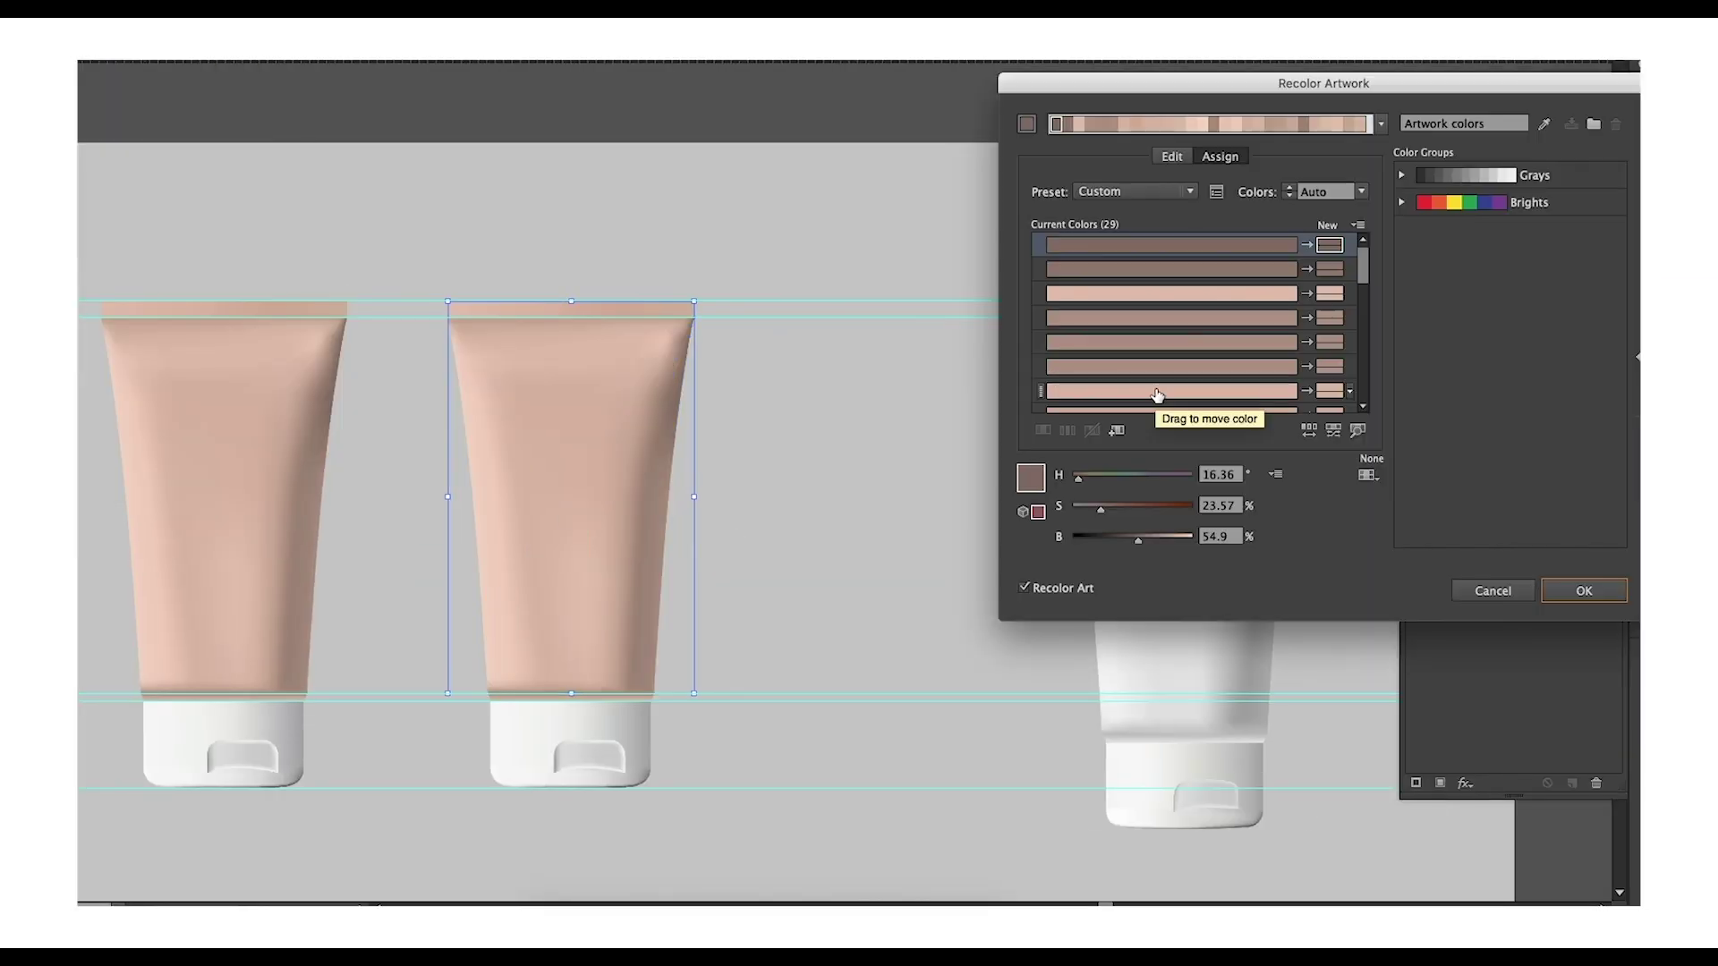
pyautogui.click(1104, 268)
pyautogui.moveTo(1100, 509); pyautogui.dragTo(1070, 510)
pyautogui.click(1104, 318)
pyautogui.click(1103, 391)
pyautogui.click(1285, 127)
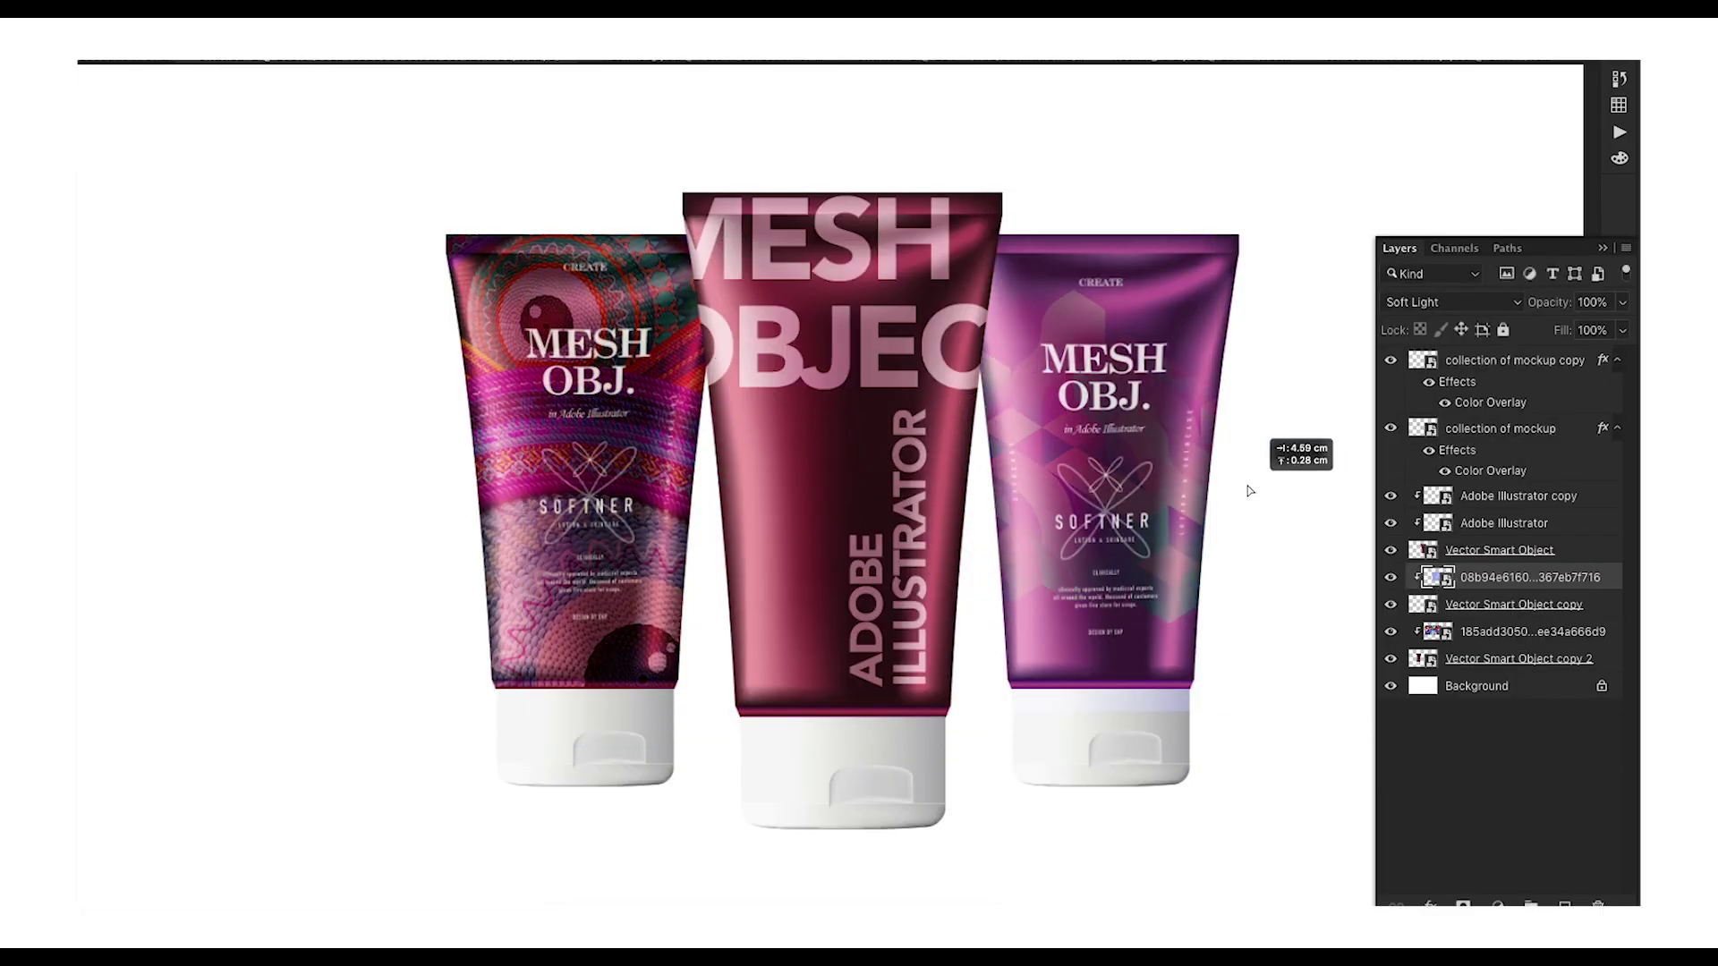
pyautogui.click(1500, 904)
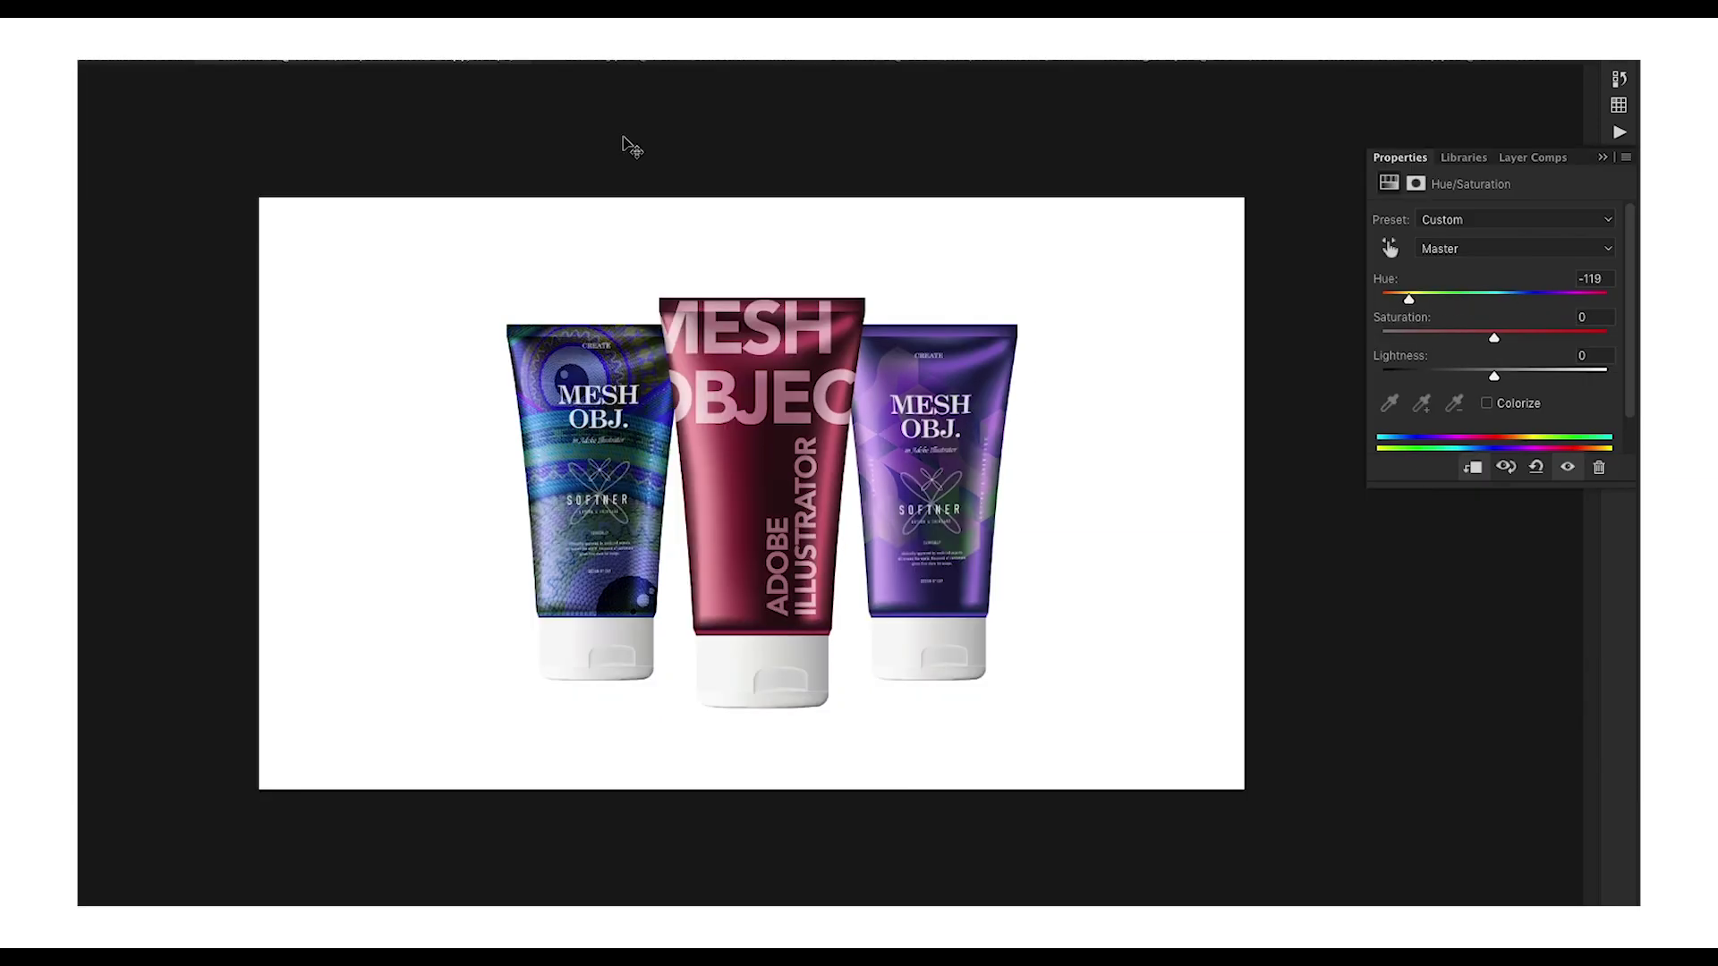